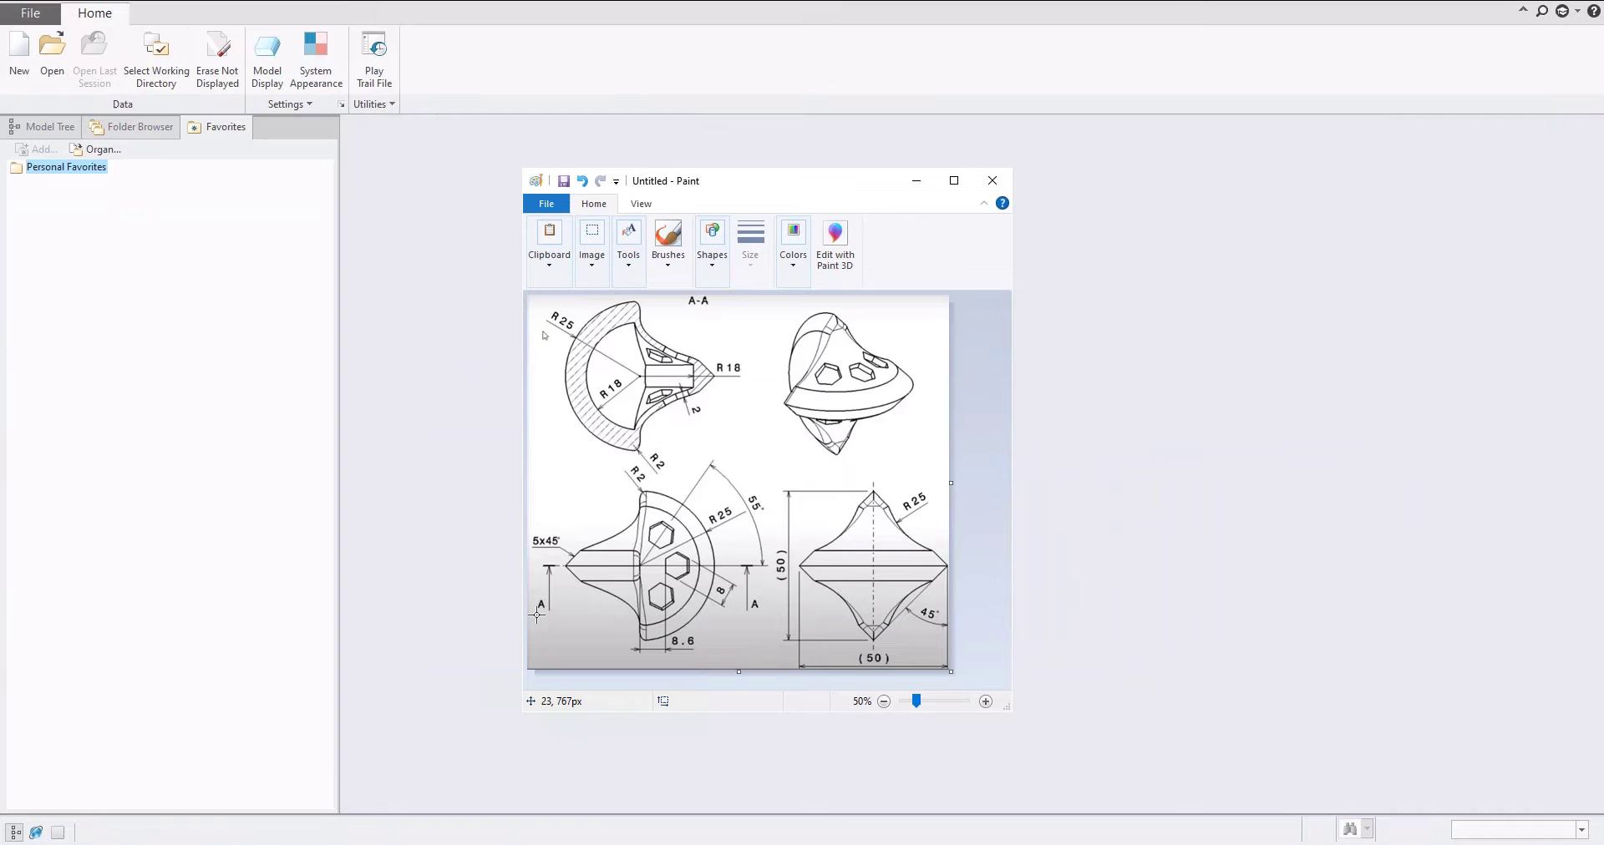
Create a new solid part named sp01 with the default template and display its datum planes
{"action": "left_click", "coordinate": [916, 180]}
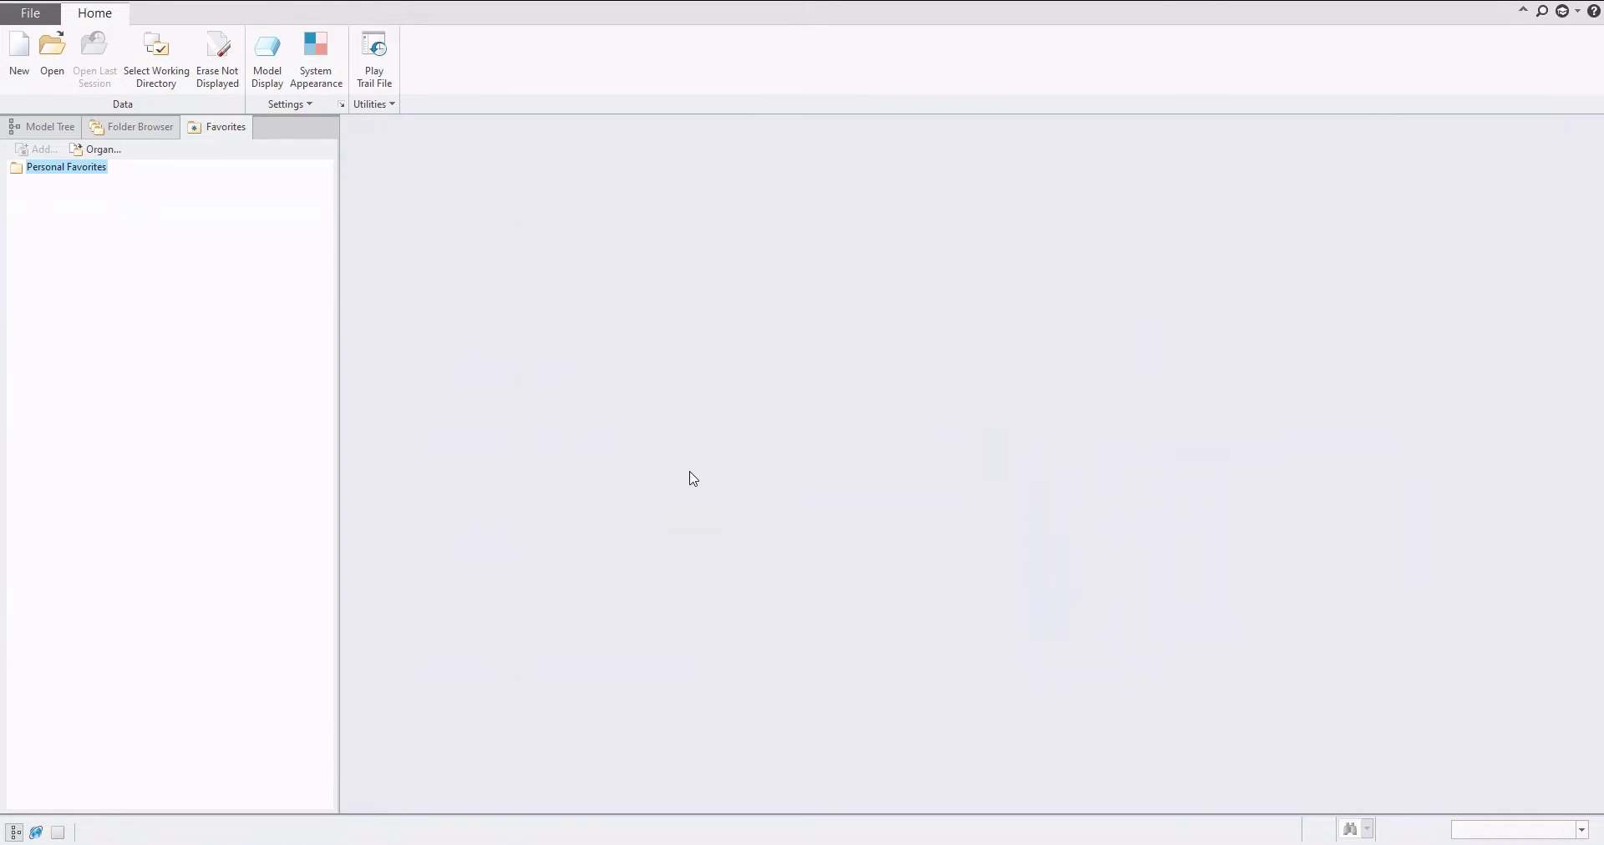
{"action": "key", "text": "ctrl+n"}
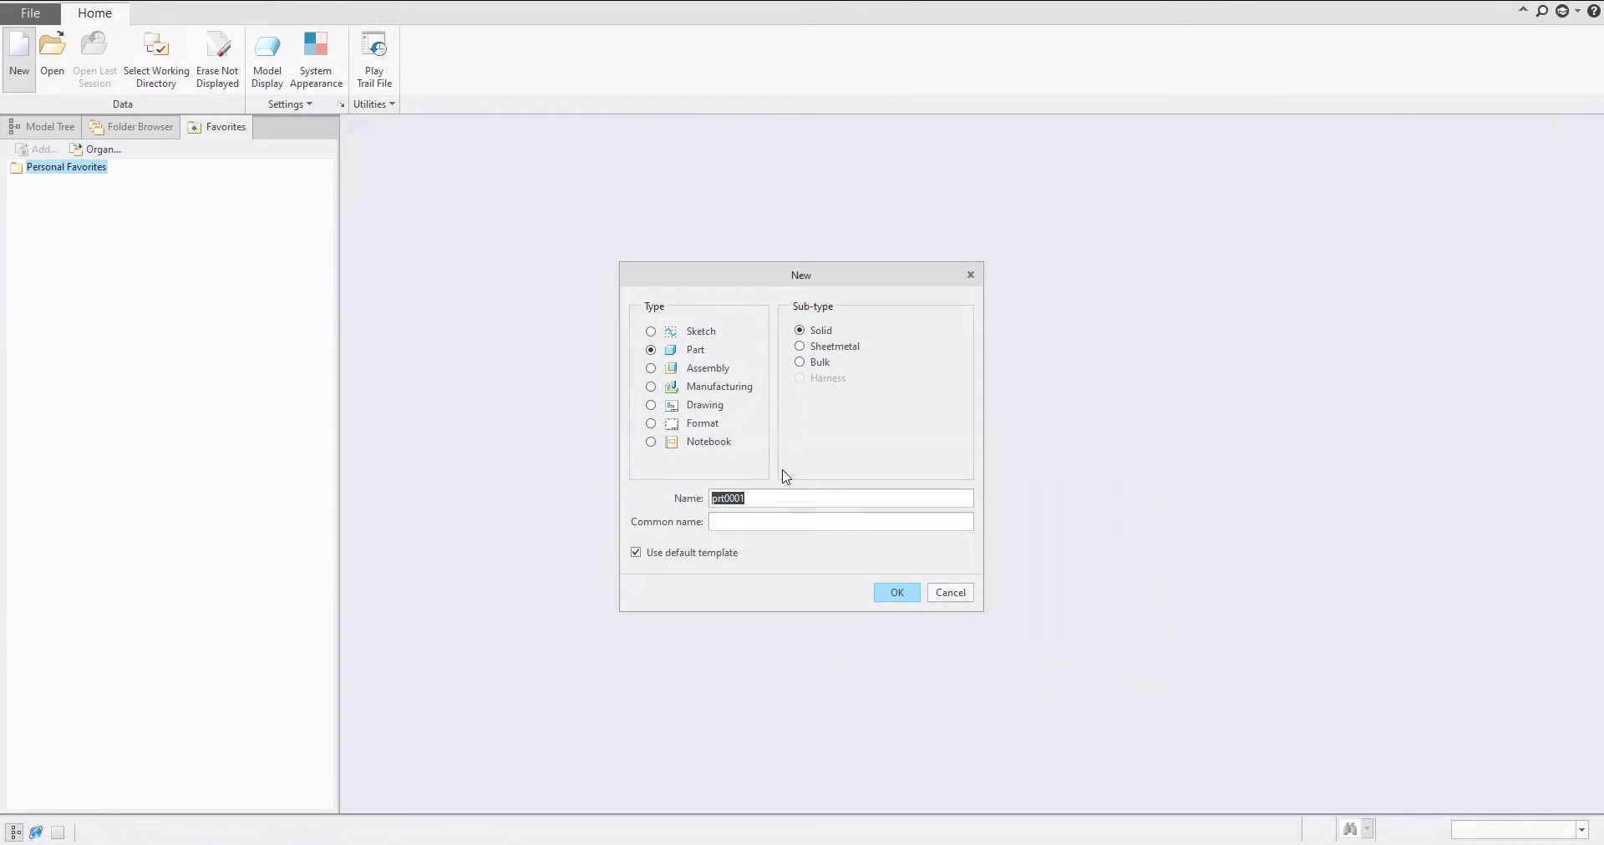
{"action": "type", "text": "sp"}
{"action": "key", "text": "Return"}
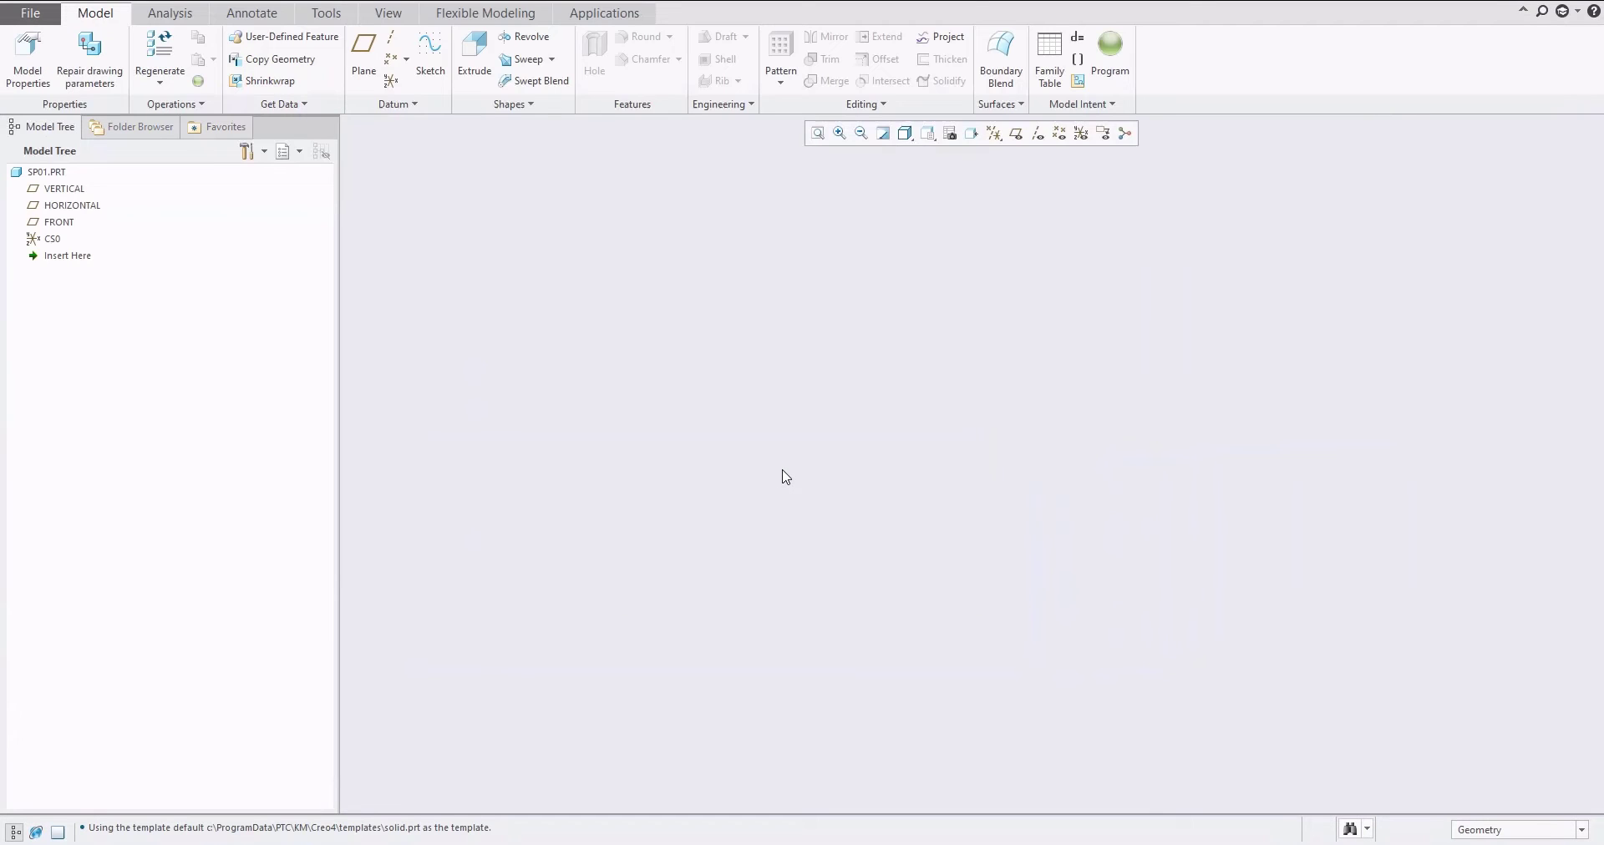
{"action": "left_click", "coordinate": [1016, 133]}
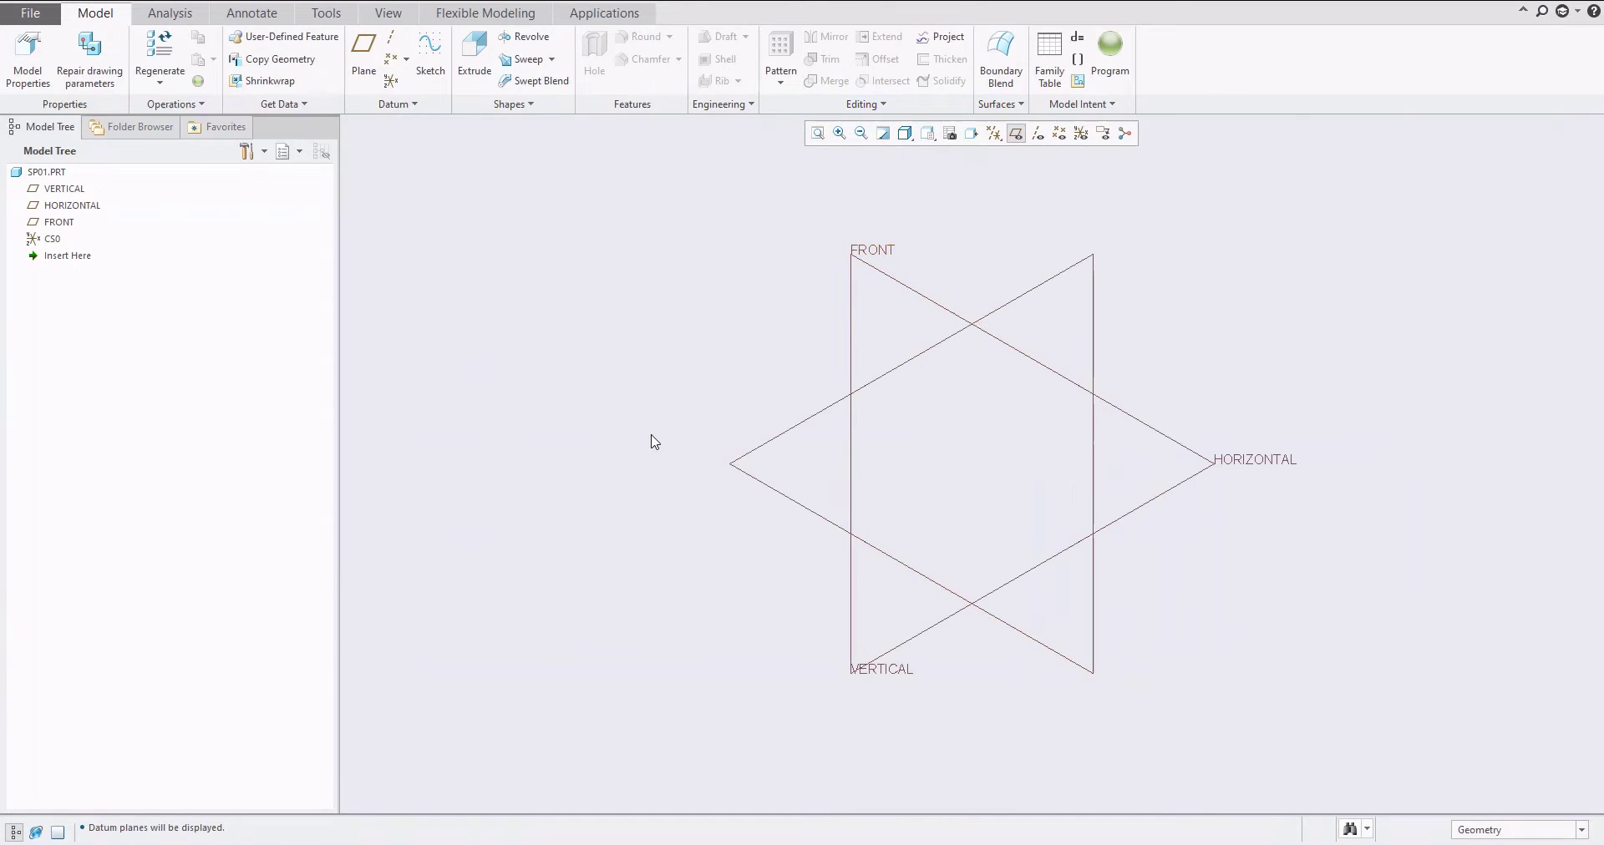
{"action": "middle_click_drag", "start_coordinate": [676, 415], "coordinate": [608, 411], "text": "shift"}
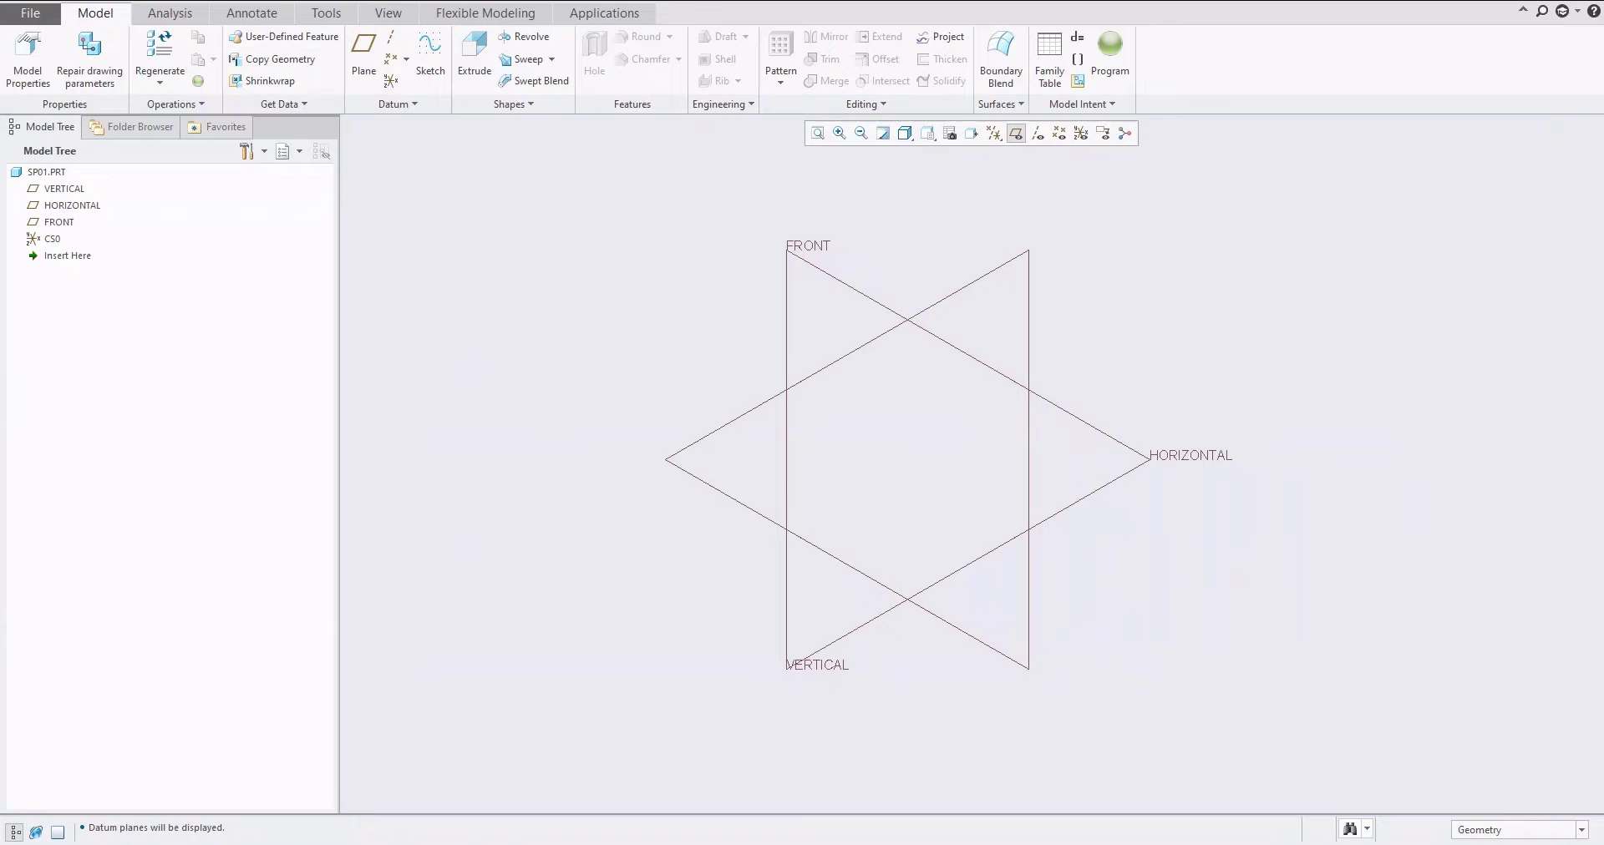
Start a Revolve feature with its sketch on the FRONT plane and add a horizontal construction centerline along the HORIZONTAL plane
{"action": "key", "text": "alt+Tab"}
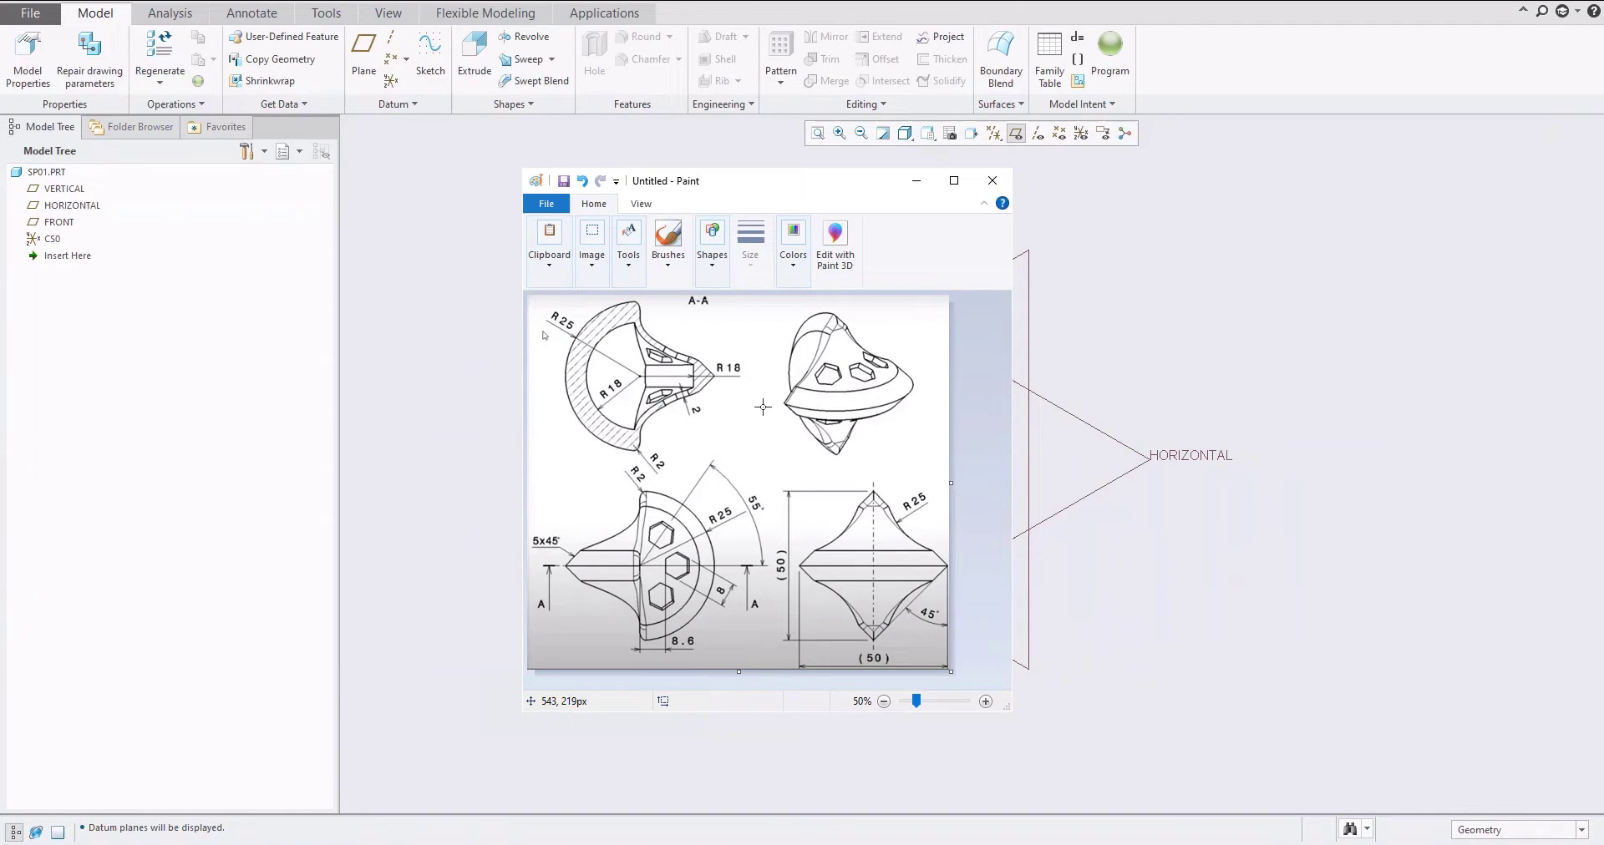
{"action": "left_click", "coordinate": [917, 181]}
{"action": "left_click", "coordinate": [523, 36]}
{"action": "left_click", "coordinate": [852, 299]}
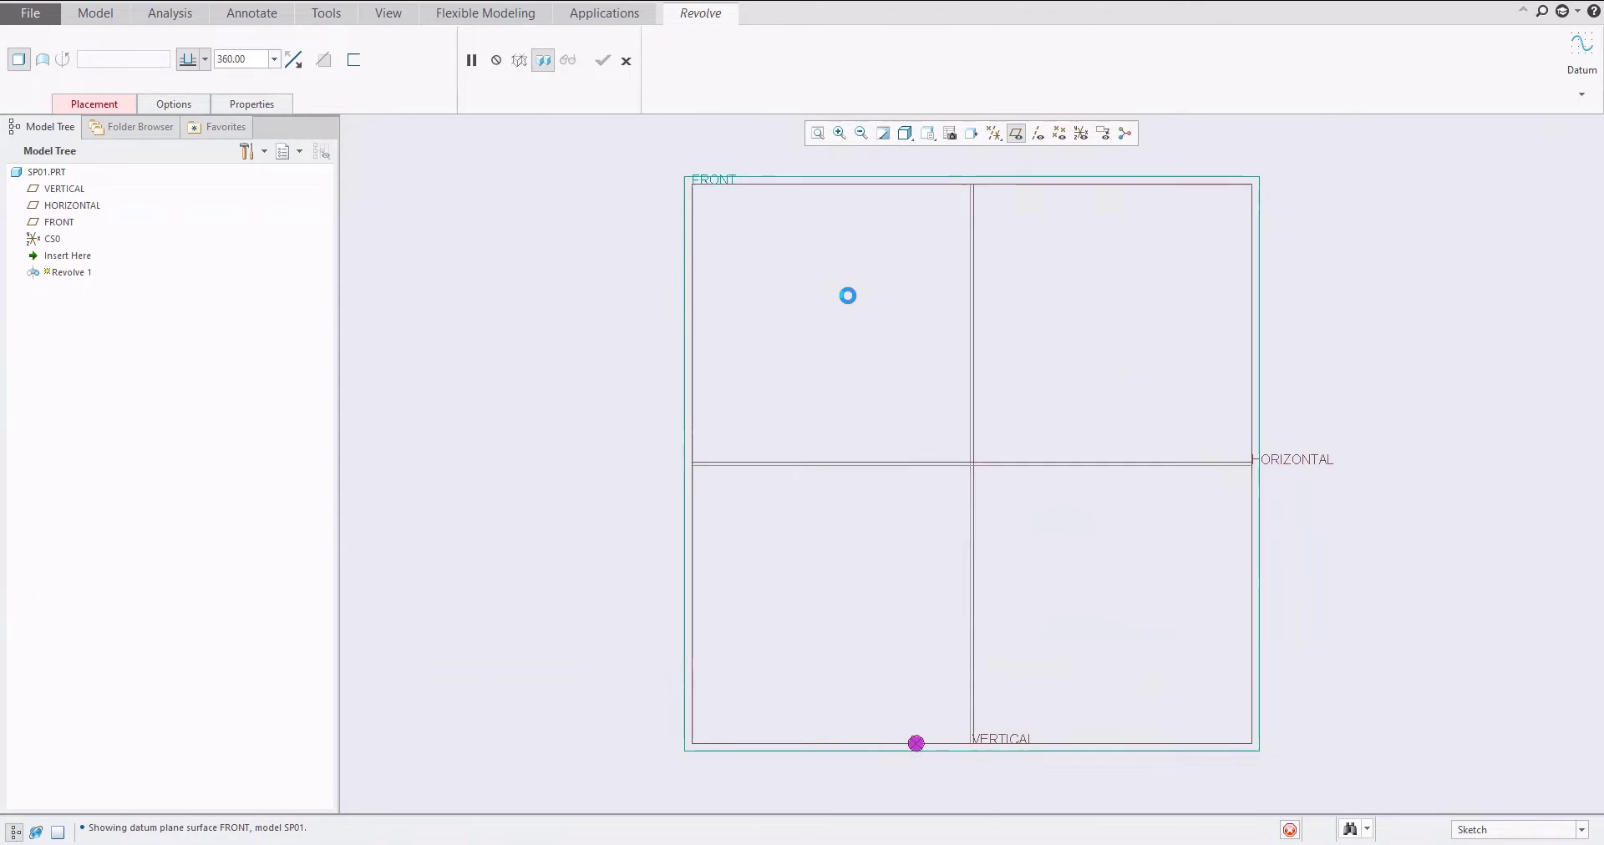
{"action": "left_click", "coordinate": [699, 39]}
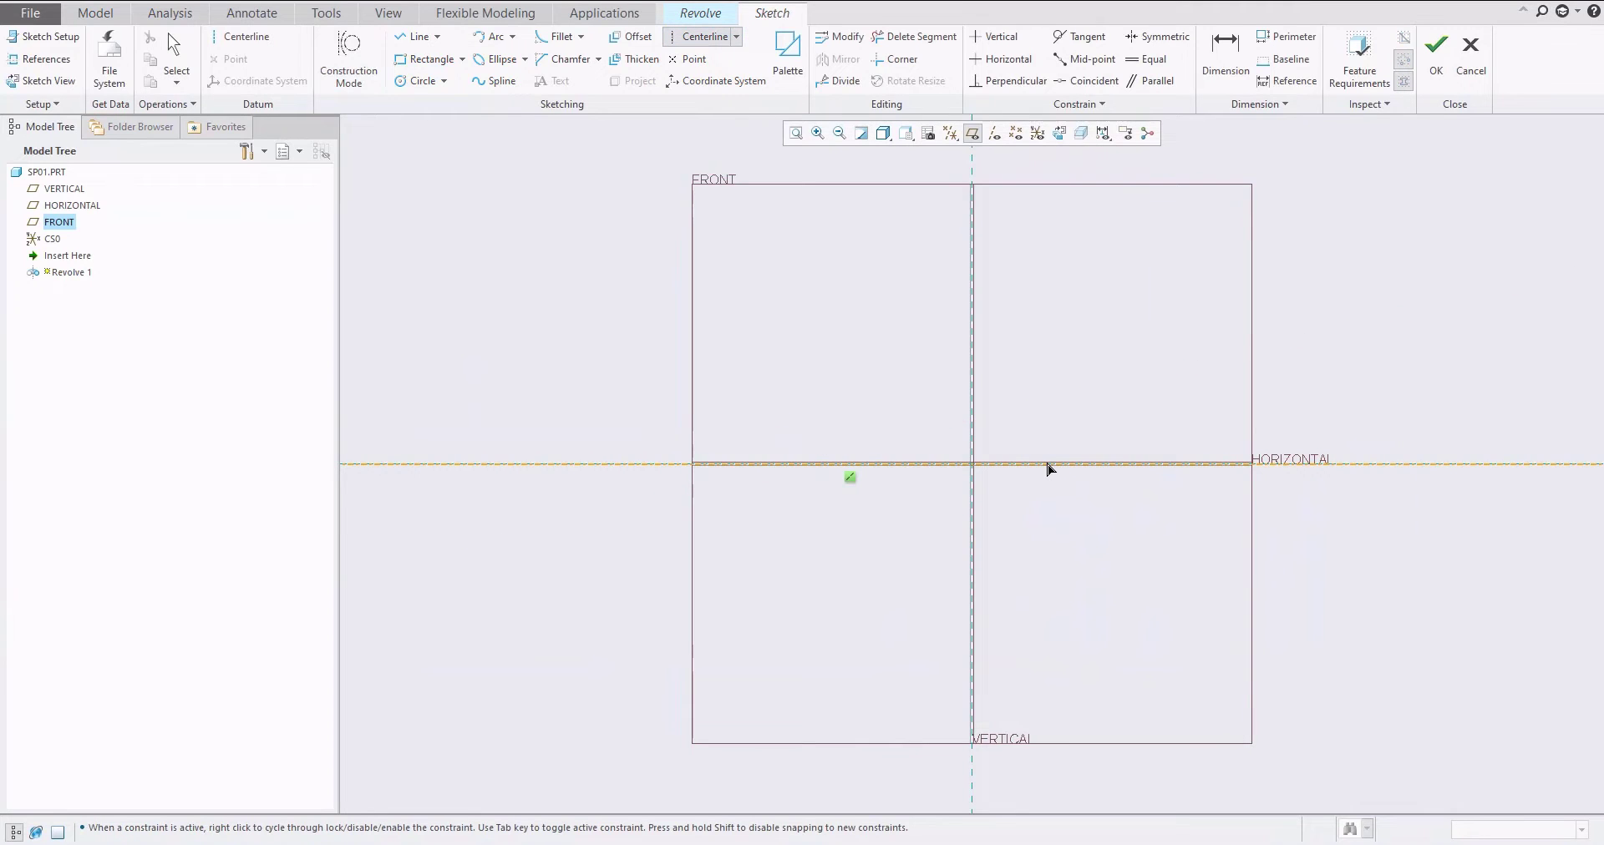
Sketch a short vertical line symmetric about the horizontal centerline, about 130 from the vertical reference
{"action": "left_click", "coordinate": [425, 41]}
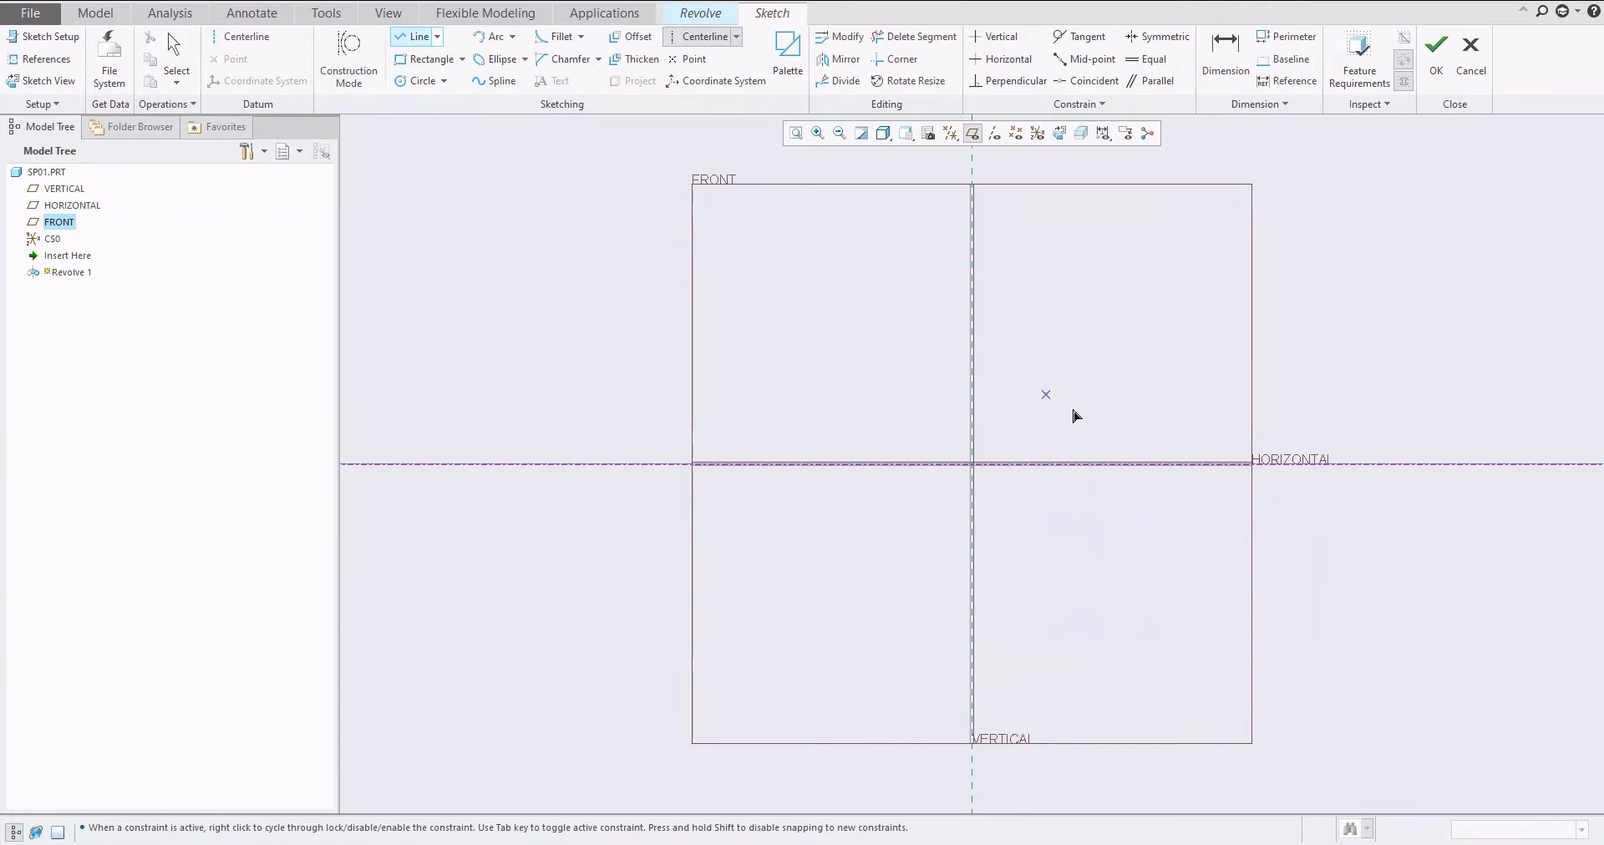
{"action": "left_click", "coordinate": [1114, 437]}
{"action": "left_click", "coordinate": [1114, 490]}
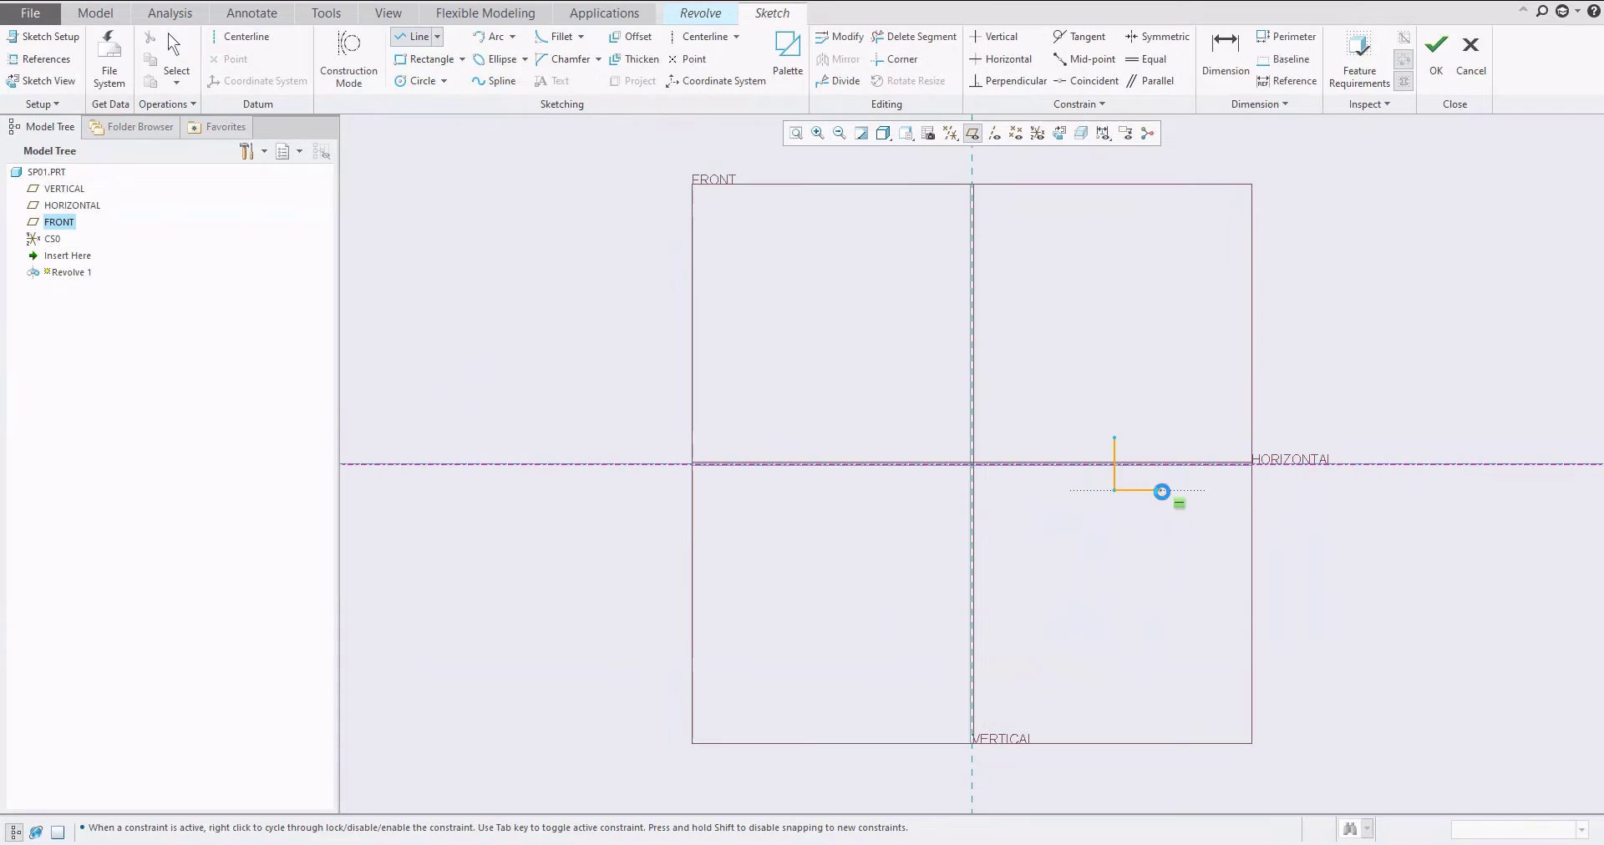
{"action": "middle_click", "coordinate": [1162, 492]}
{"action": "middle_click", "coordinate": [1119, 499]}
{"action": "scroll", "coordinate": [1137, 471], "scroll_direction": "down", "scroll_amount": 3}
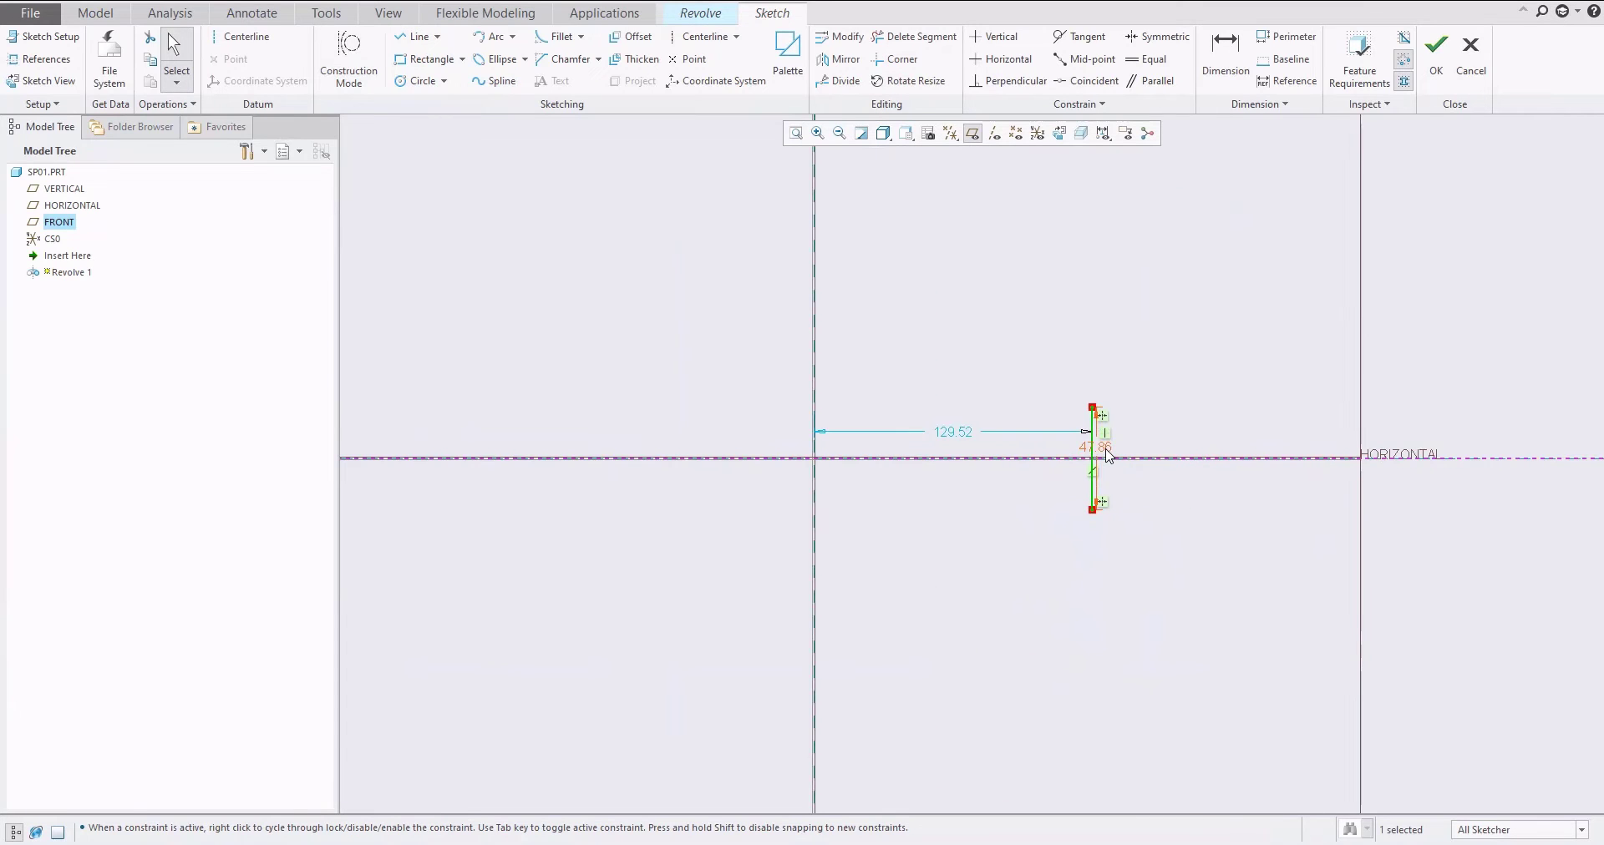
Set the vertical line's length to 10 and its distance from the vertical reference to 18
{"action": "double_click", "coordinate": [1104, 448]}
{"action": "type", "text": "10"}
{"action": "key", "text": "Return"}
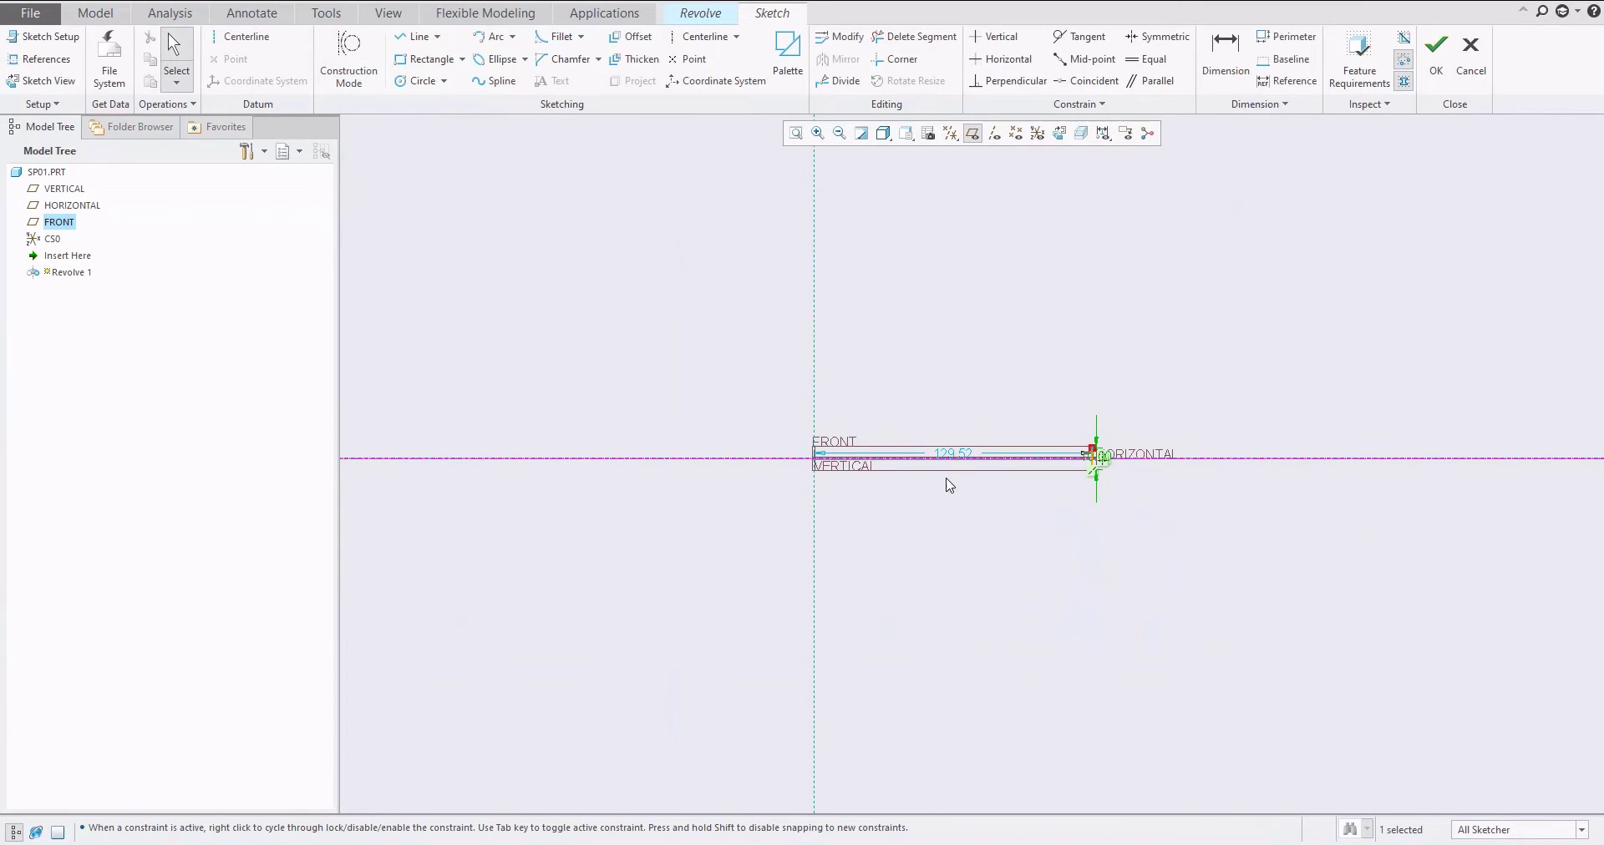
{"action": "left_click", "coordinate": [956, 451]}
{"action": "double_click", "coordinate": [958, 455]}
{"action": "type", "text": "20"}
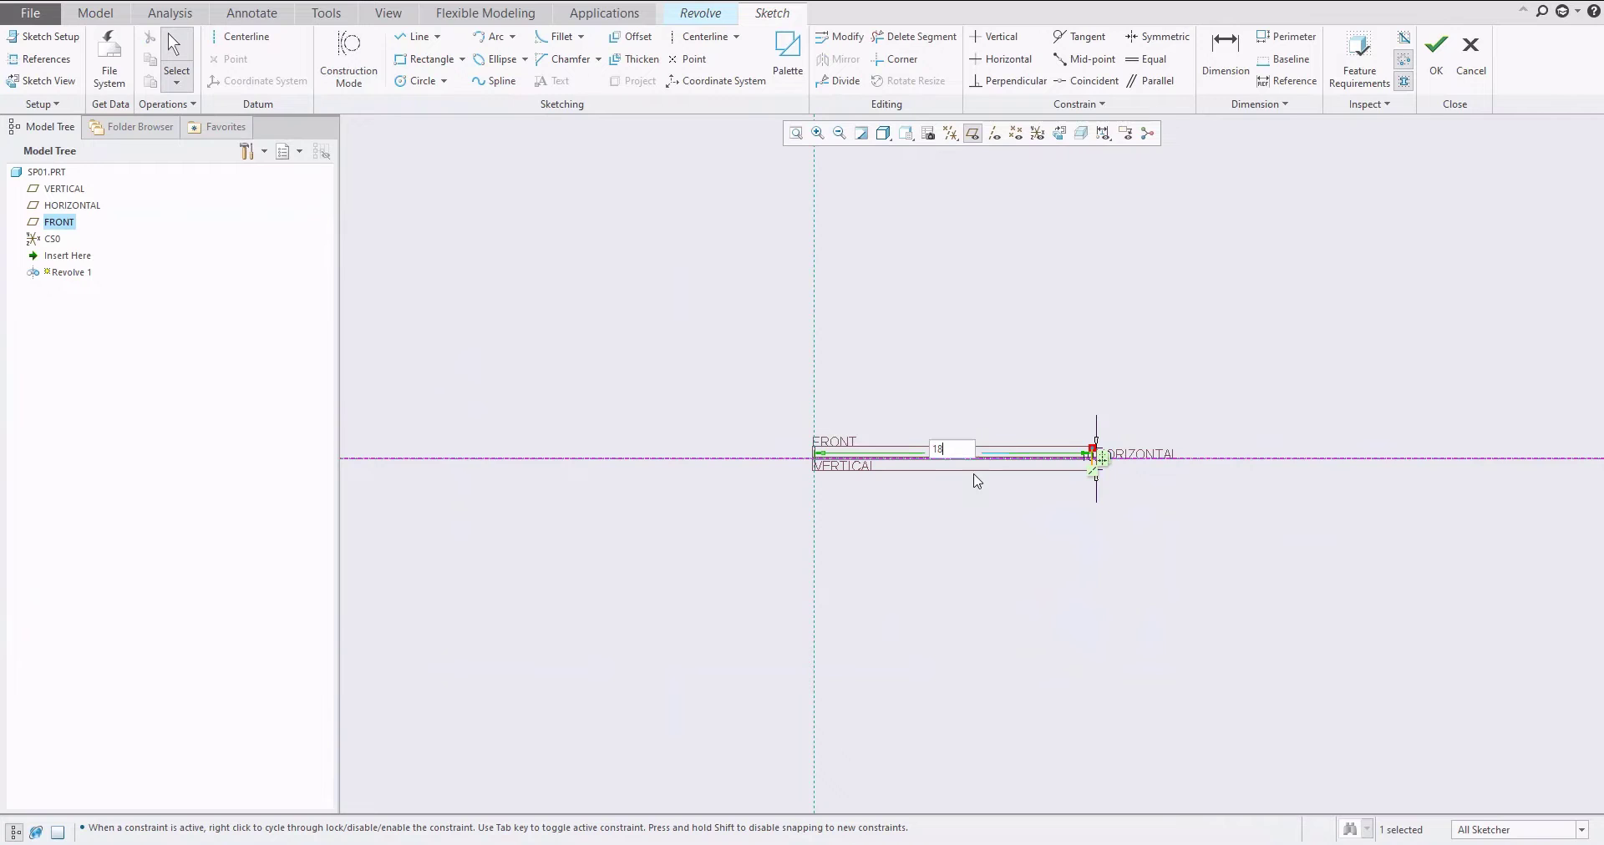
{"action": "key", "text": "Return"}
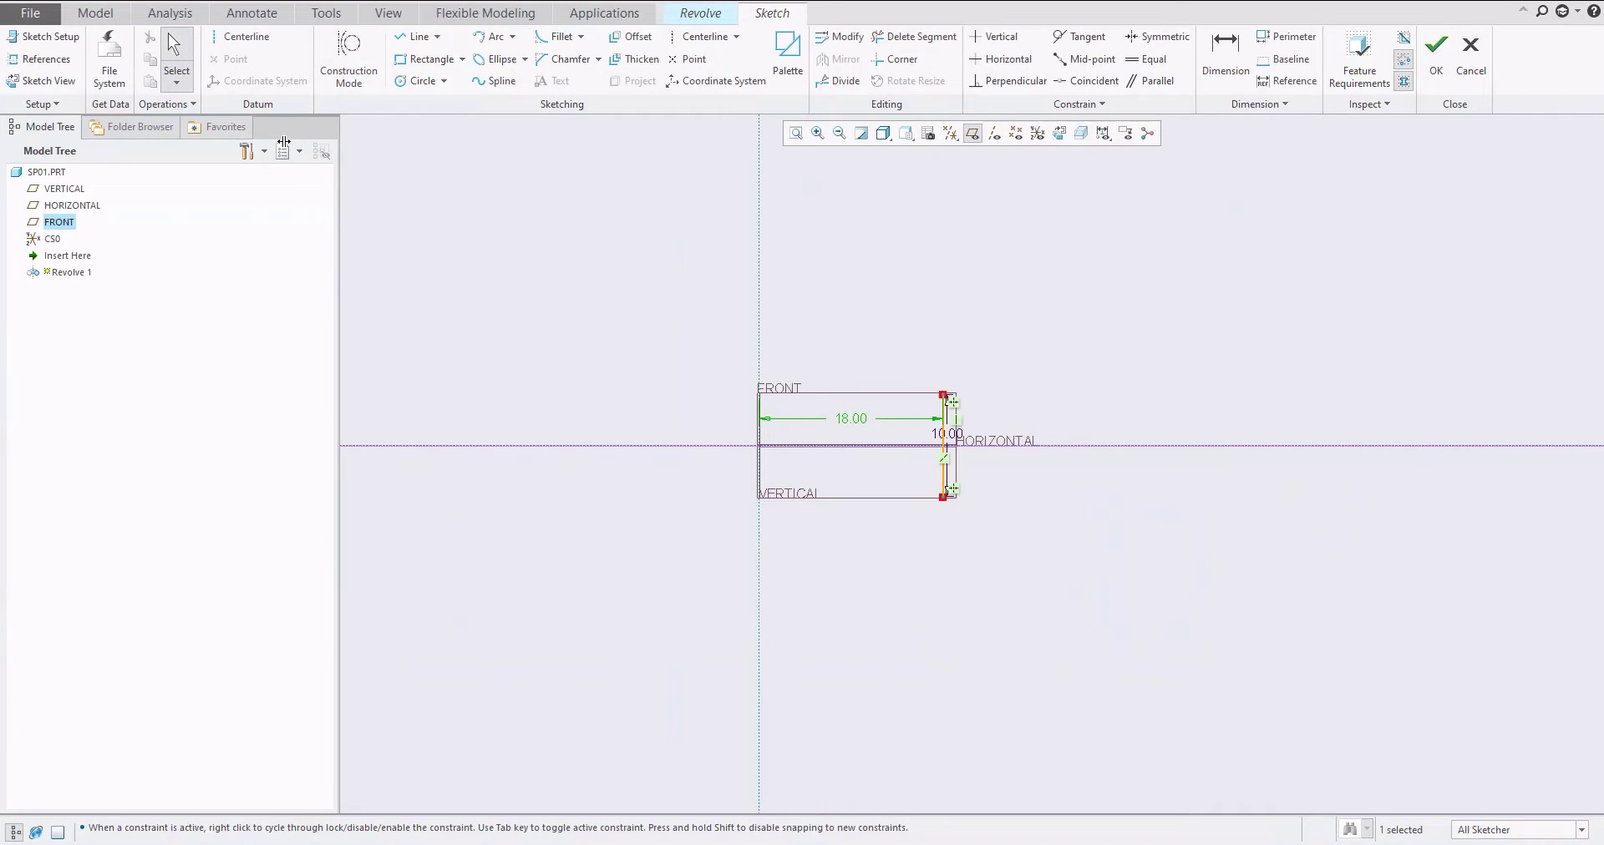
Add a vertical geometry centerline on the vertical reference as the axis of revolution and finish the sketch
{"action": "left_click", "coordinate": [240, 37]}
{"action": "left_click", "coordinate": [758, 256]}
{"action": "left_click", "coordinate": [758, 333]}
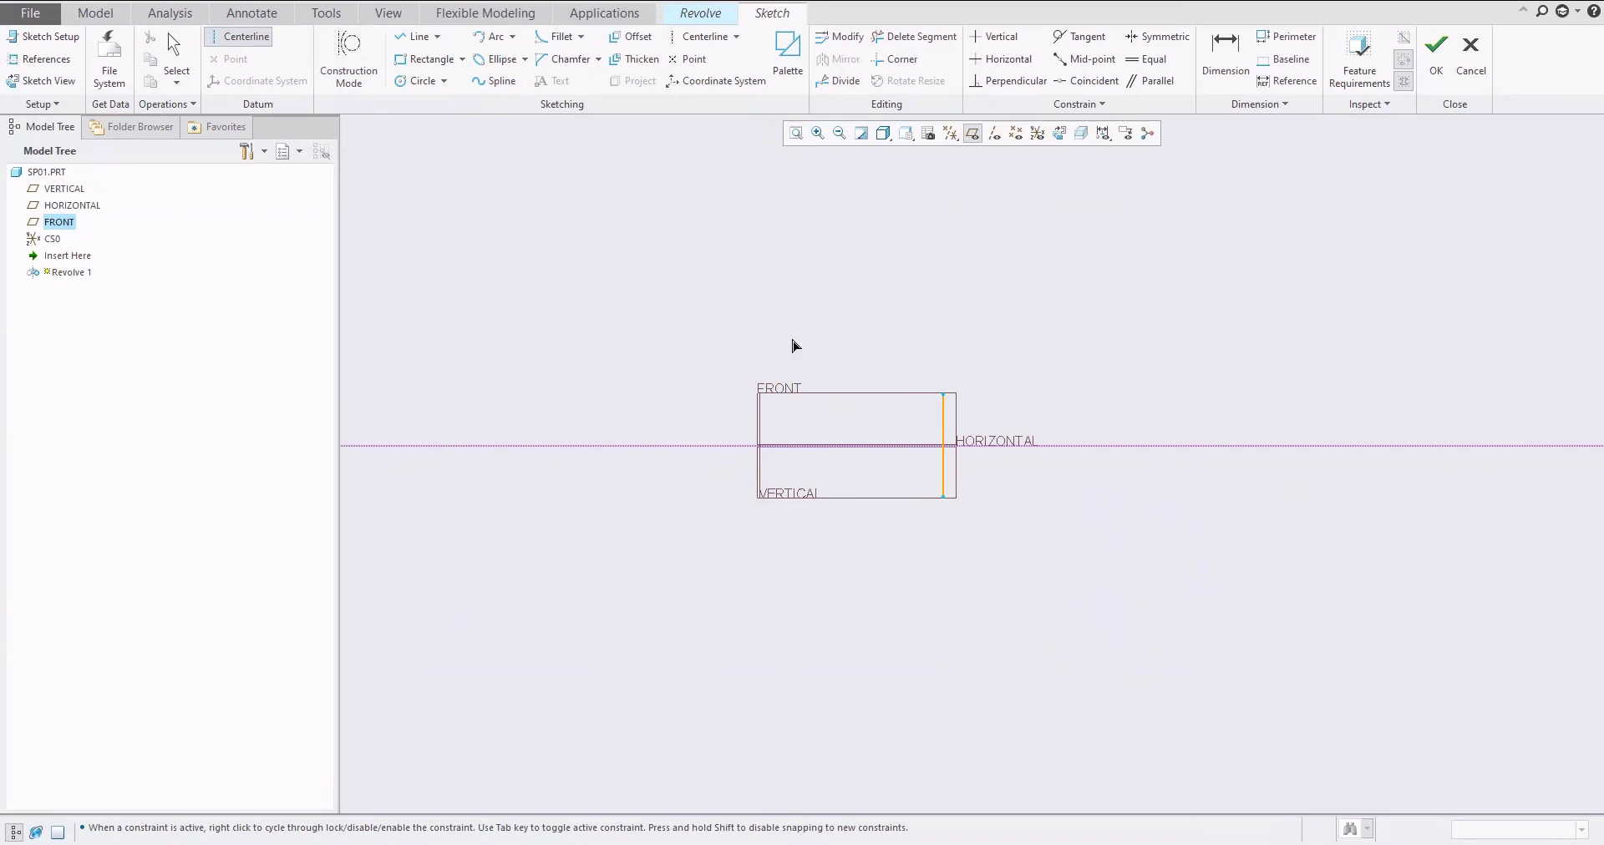
{"action": "left_click", "coordinate": [1436, 59]}
{"action": "left_click", "coordinate": [905, 456]}
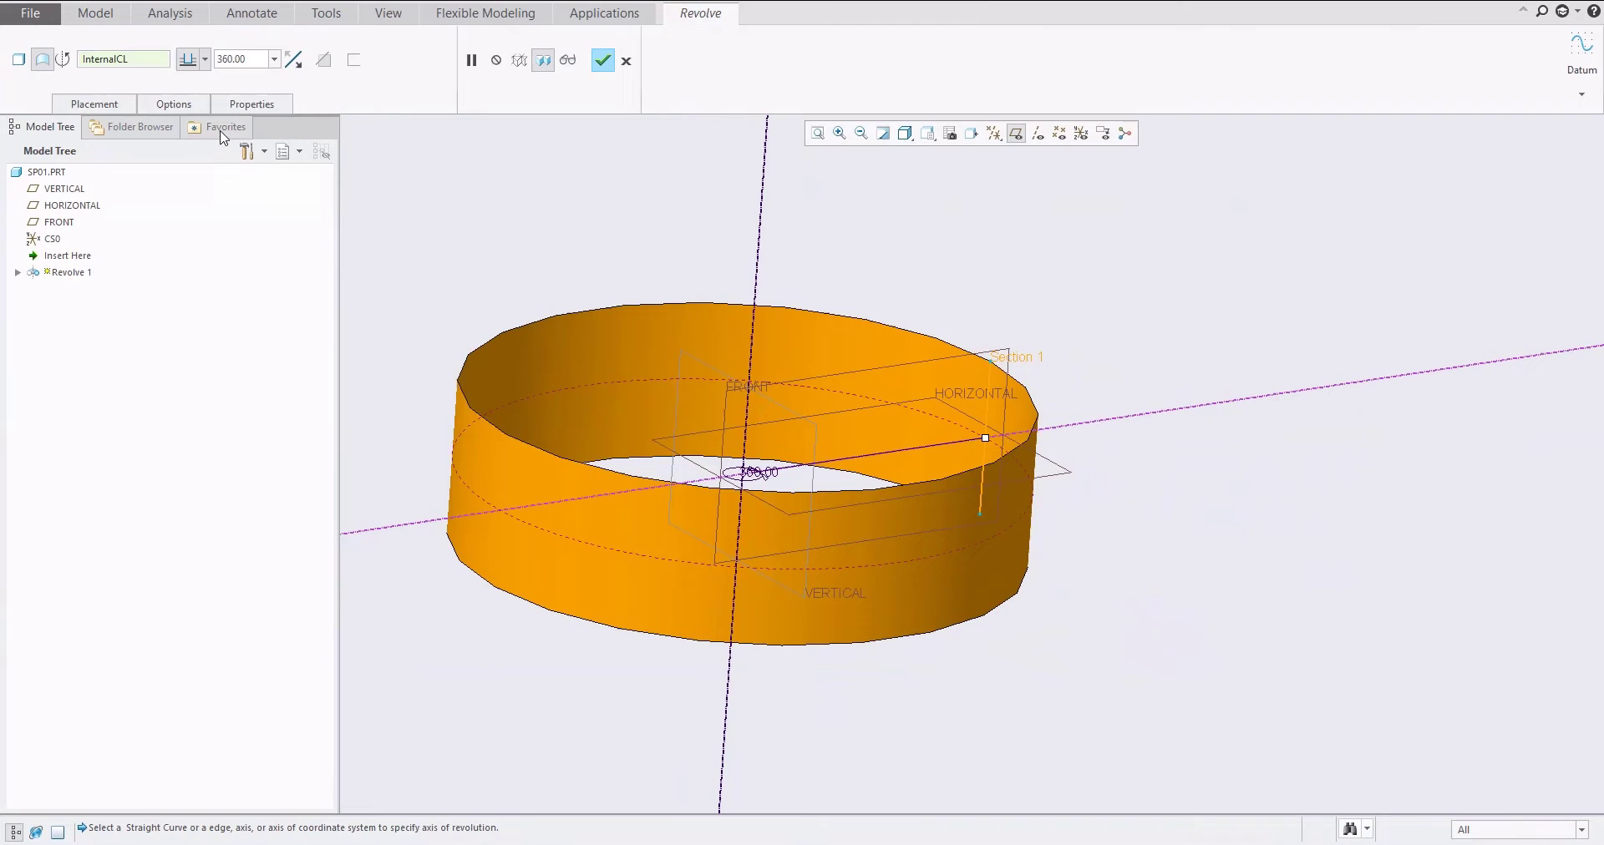
Set the revolve angle to 180 degrees and complete the half-cylinder surface
{"action": "double_click", "coordinate": [260, 58]}
{"action": "type", "text": "180"}
{"action": "key", "text": "Return"}
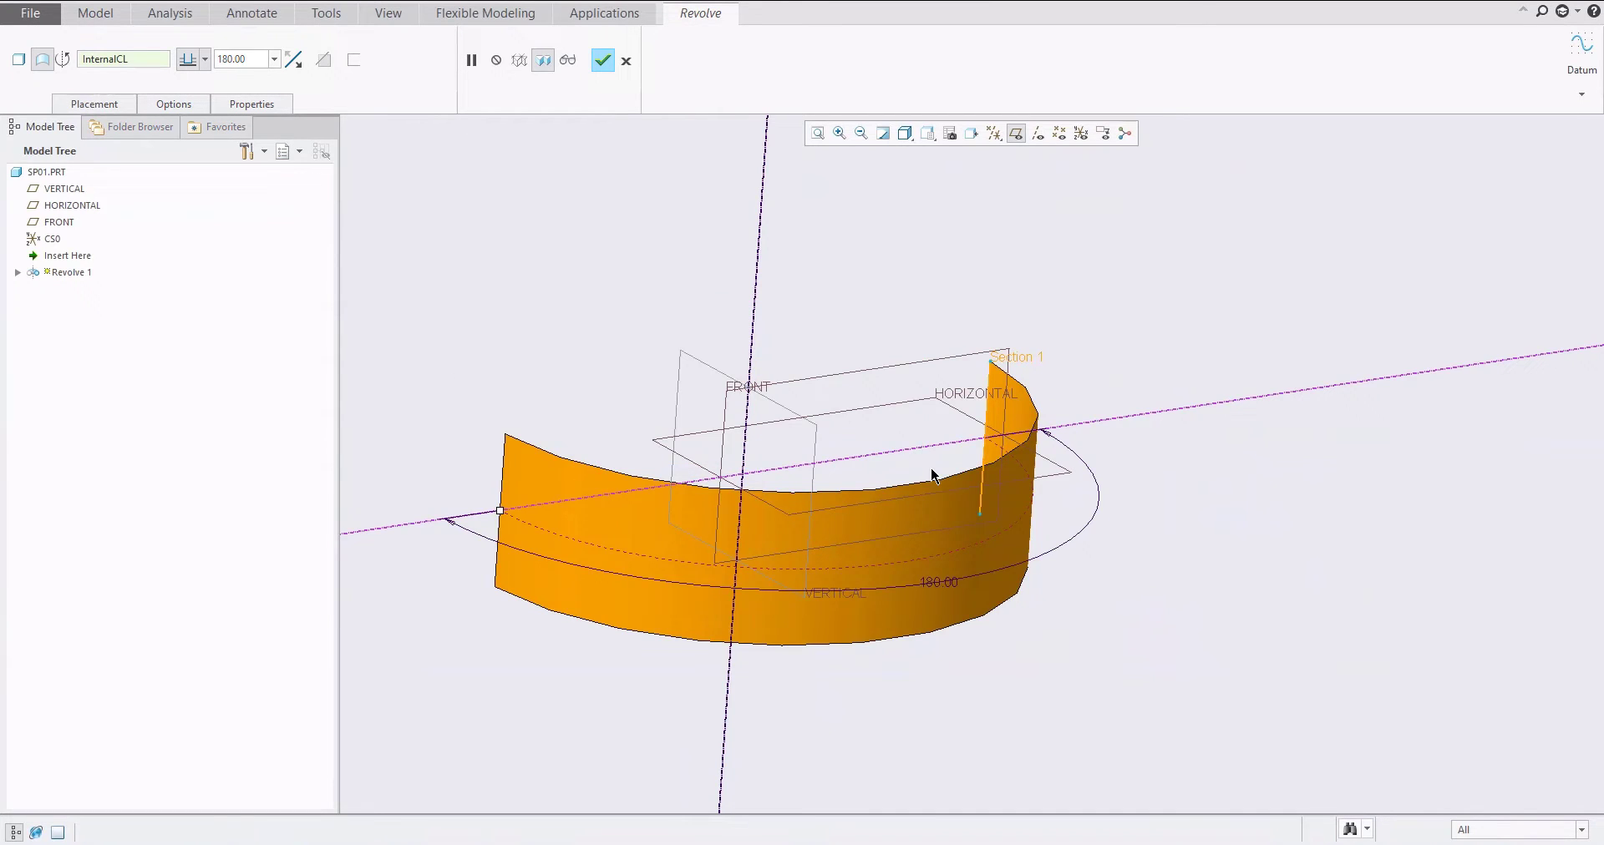
{"action": "scroll", "coordinate": [932, 475], "scroll_direction": "down", "scroll_amount": 2}
{"action": "middle_click_drag", "start_coordinate": [932, 474], "coordinate": [1013, 482]}
{"action": "middle_click", "coordinate": [689, 396]}
{"action": "mouse_move", "coordinate": [849, 448]}
{"action": "middle_mouse_down"}
{"action": "mouse_move", "coordinate": [881, 386]}
{"action": "mouse_move", "coordinate": [870, 448]}
{"action": "middle_mouse_up"}
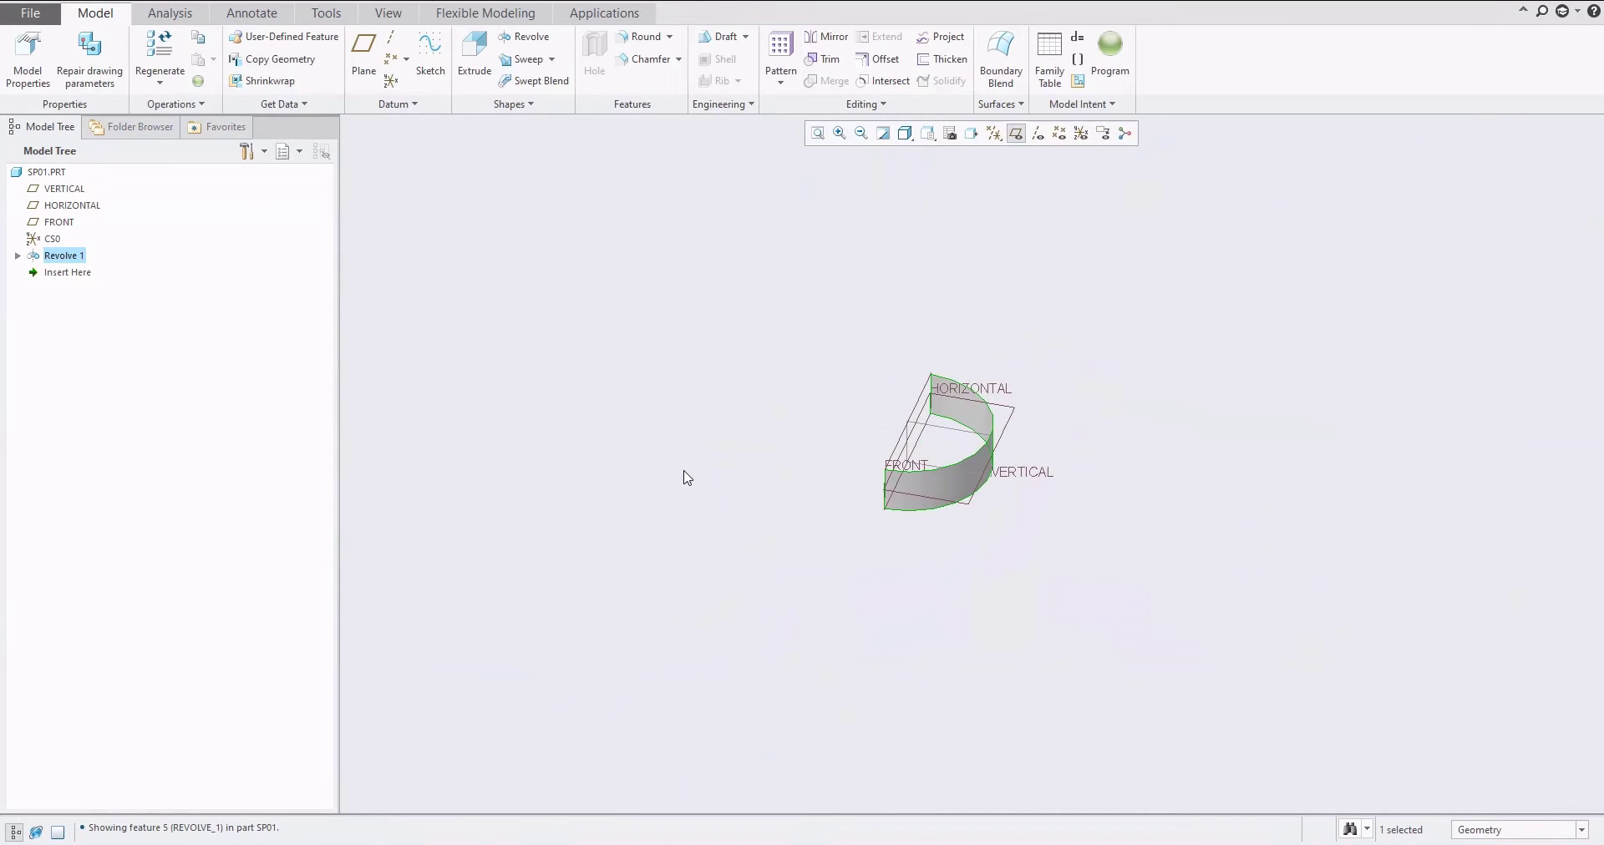
Copy the Revolve 1 surface and Paste Special it as a partially dependent copy with move/rotate transformations applied
{"action": "key", "text": "alt+Tab"}
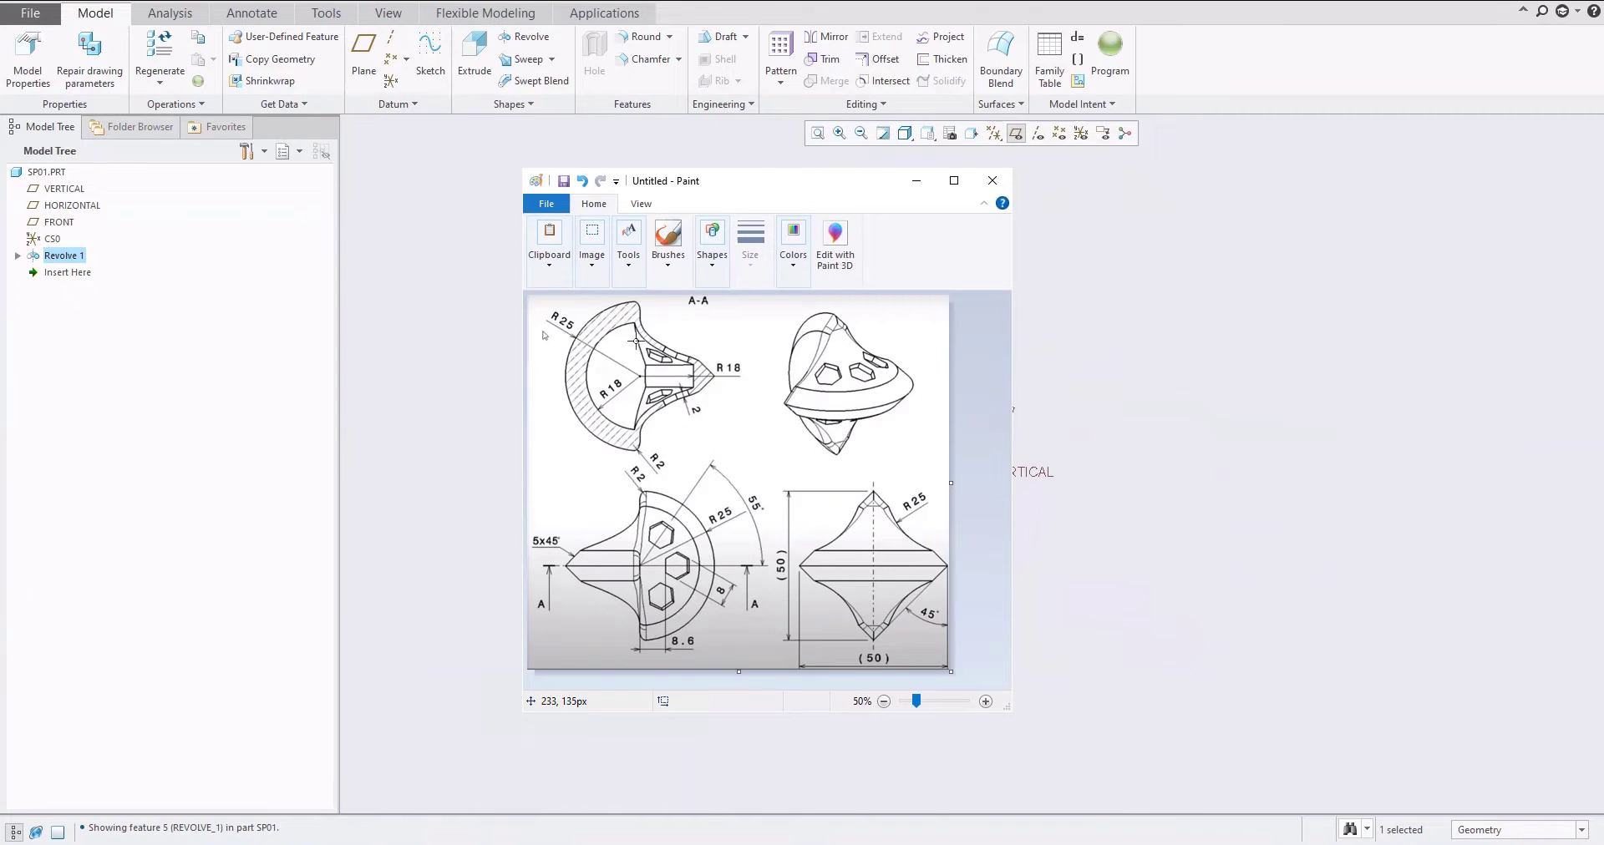
{"action": "left_click", "coordinate": [1108, 453]}
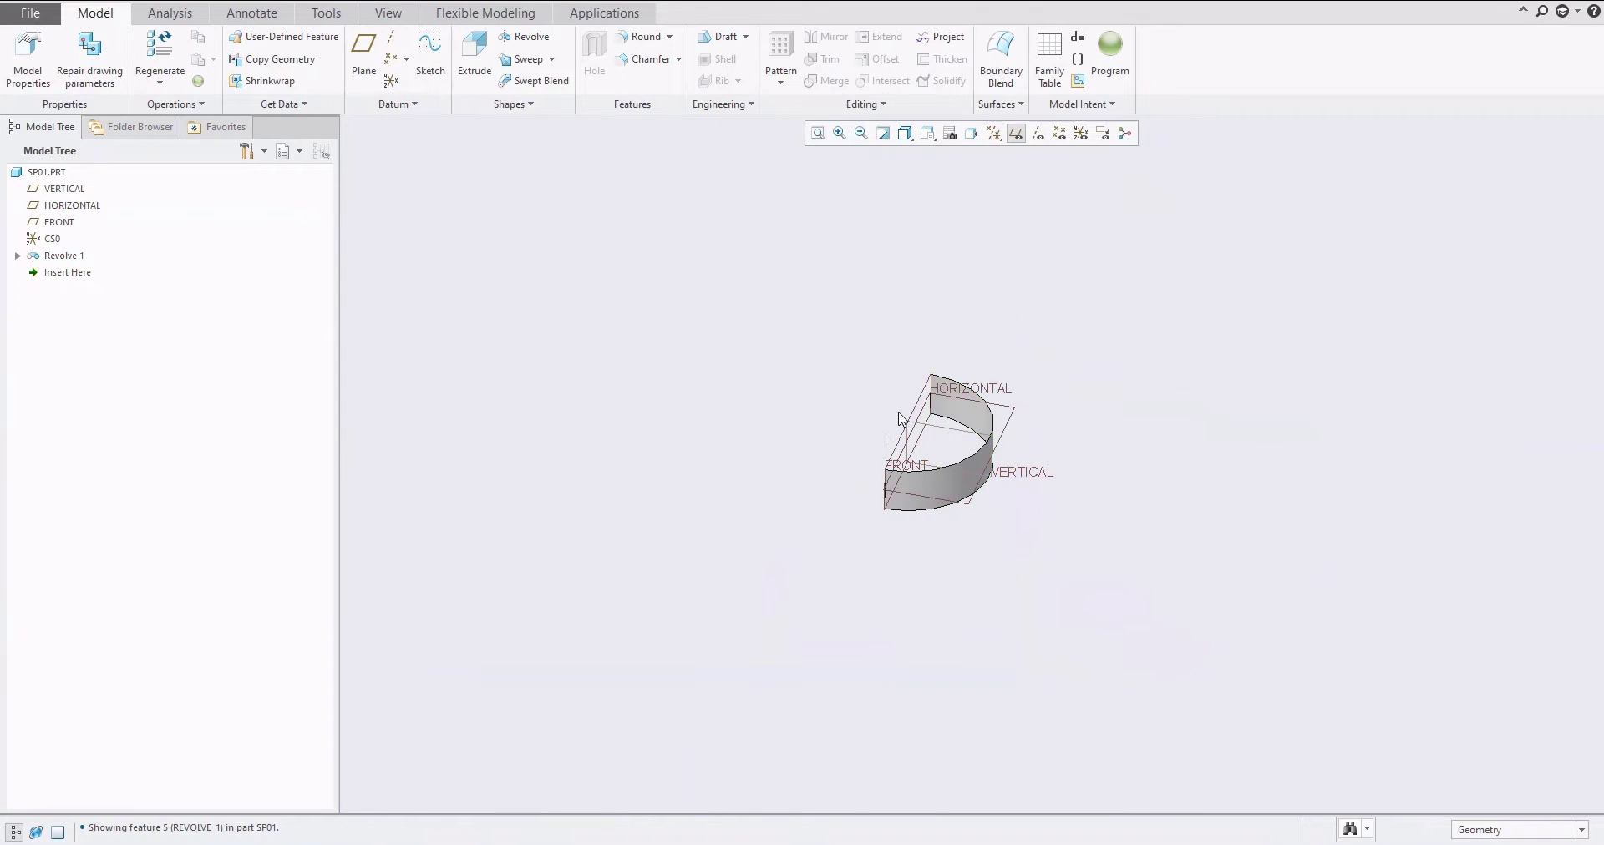
{"action": "scroll", "coordinate": [898, 415], "scroll_direction": "down", "scroll_amount": 2}
{"action": "middle_click_drag", "start_coordinate": [853, 422], "coordinate": [814, 441], "text": "shift"}
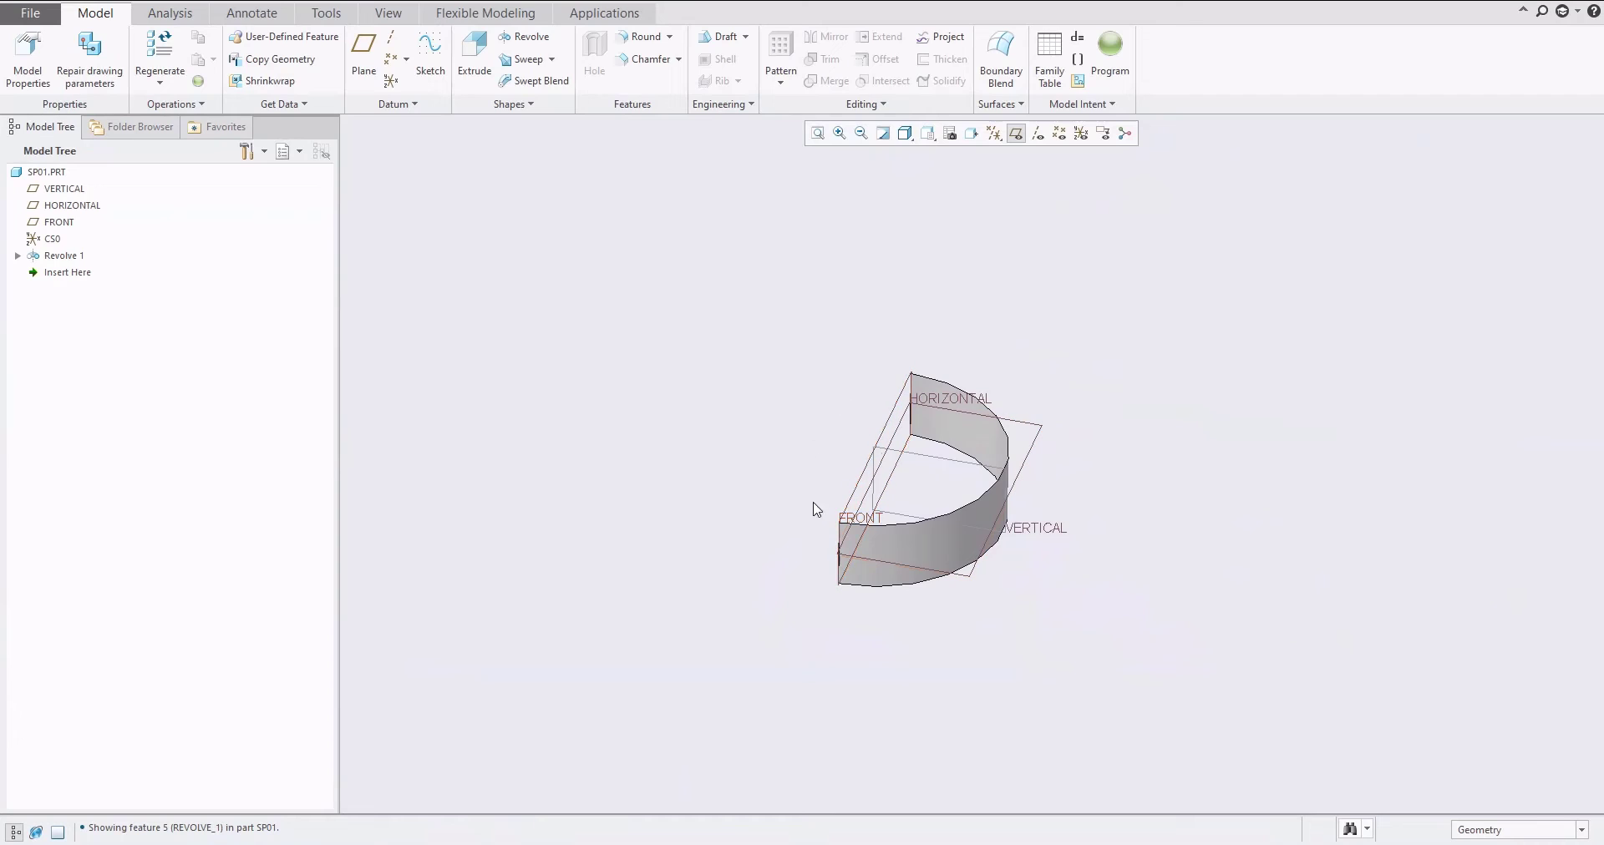
{"action": "left_click", "coordinate": [62, 256]}
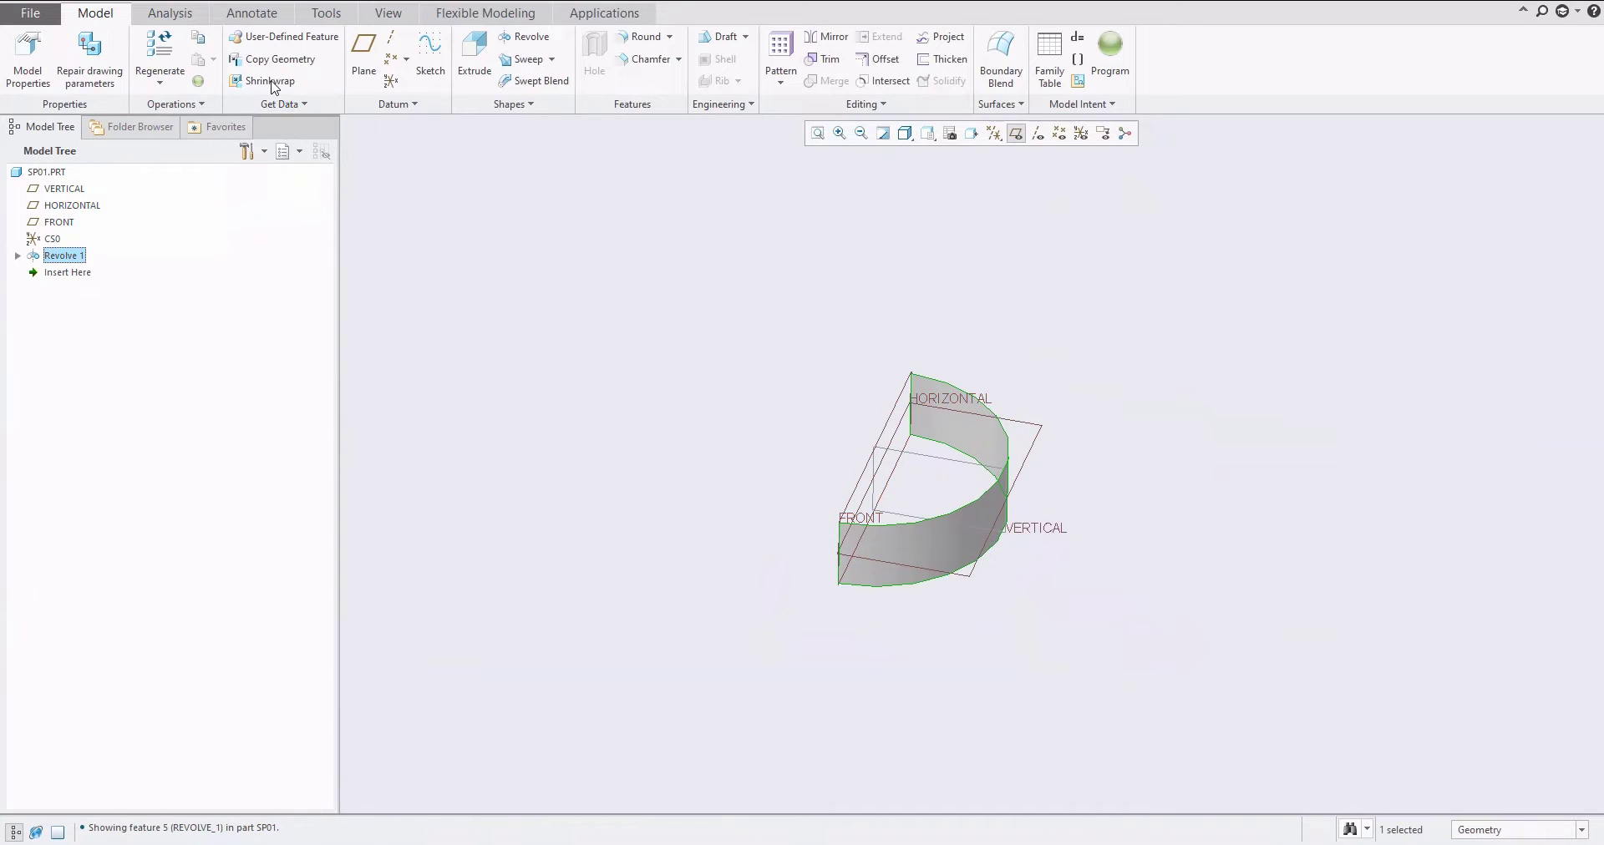
{"action": "left_click", "coordinate": [212, 60]}
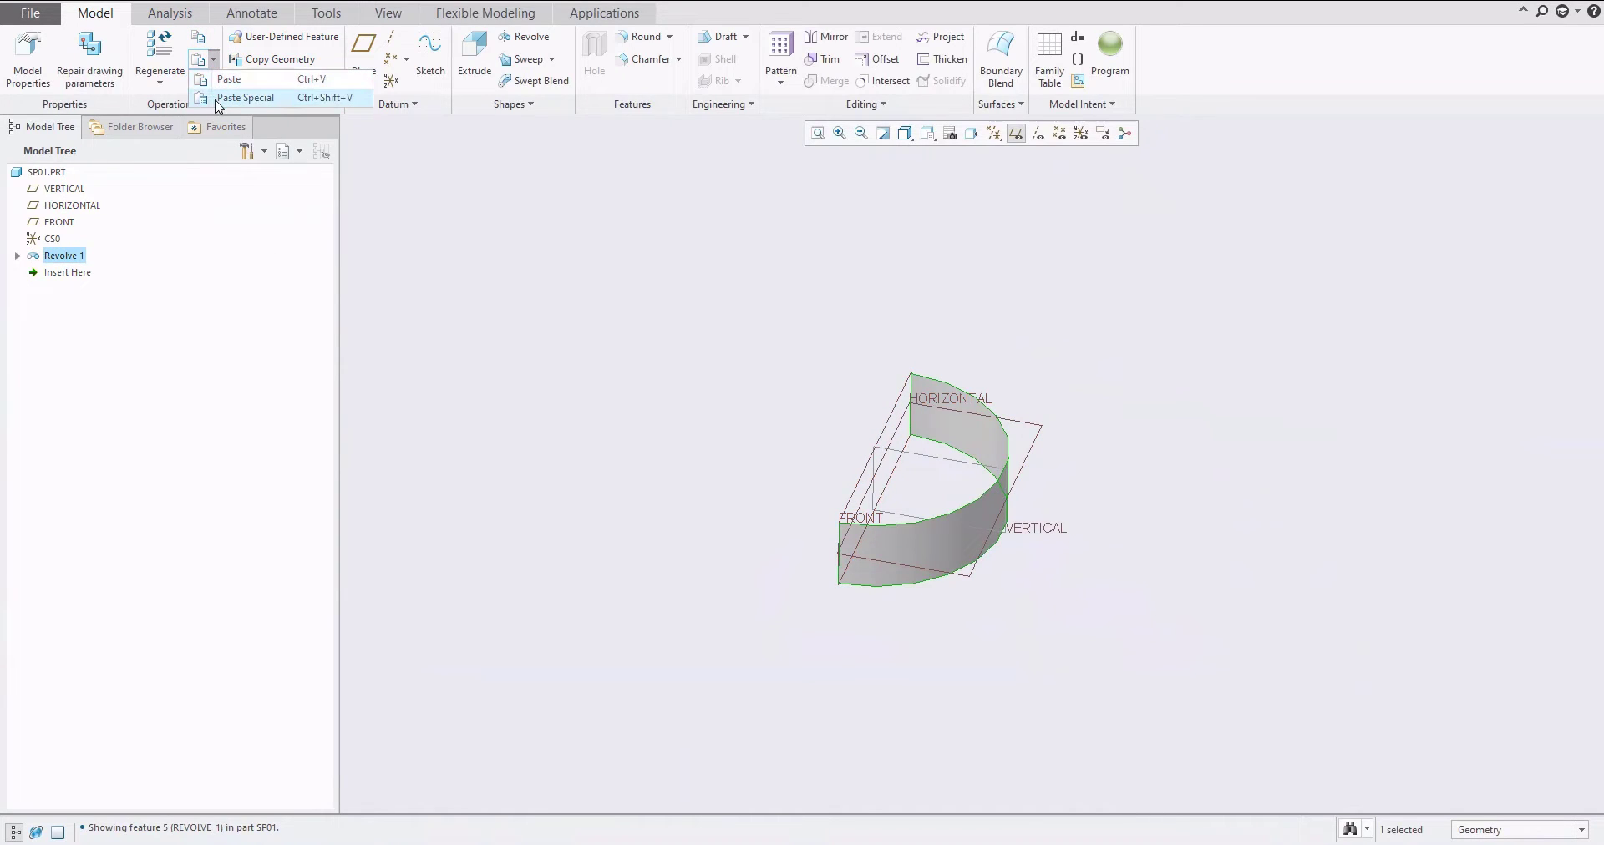
{"action": "left_click", "coordinate": [244, 98]}
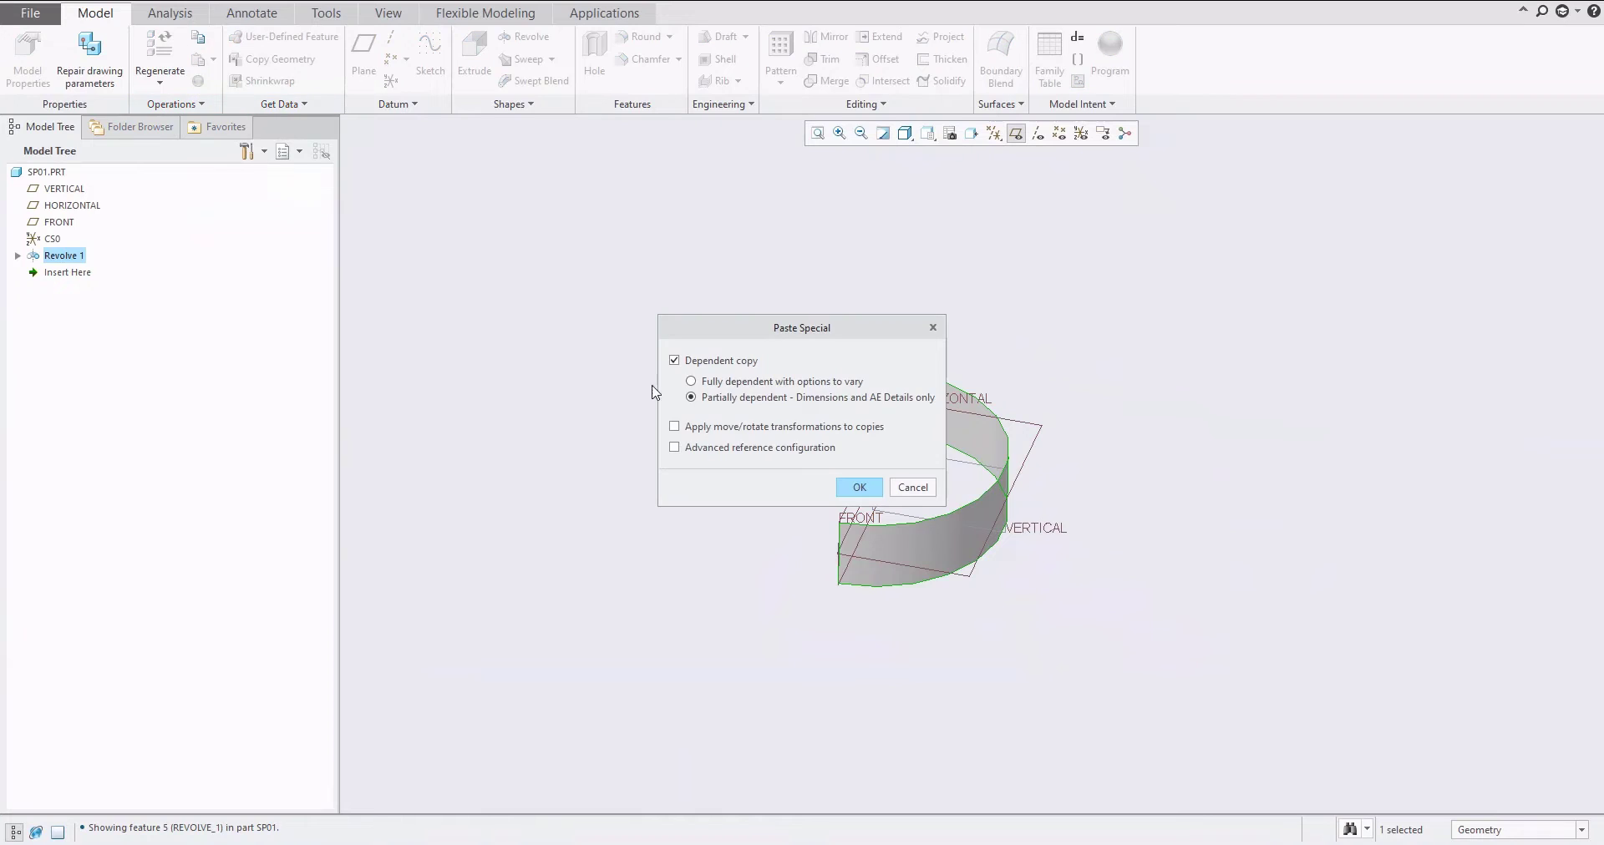
{"action": "left_click", "coordinate": [674, 427]}
{"action": "left_click", "coordinate": [859, 487]}
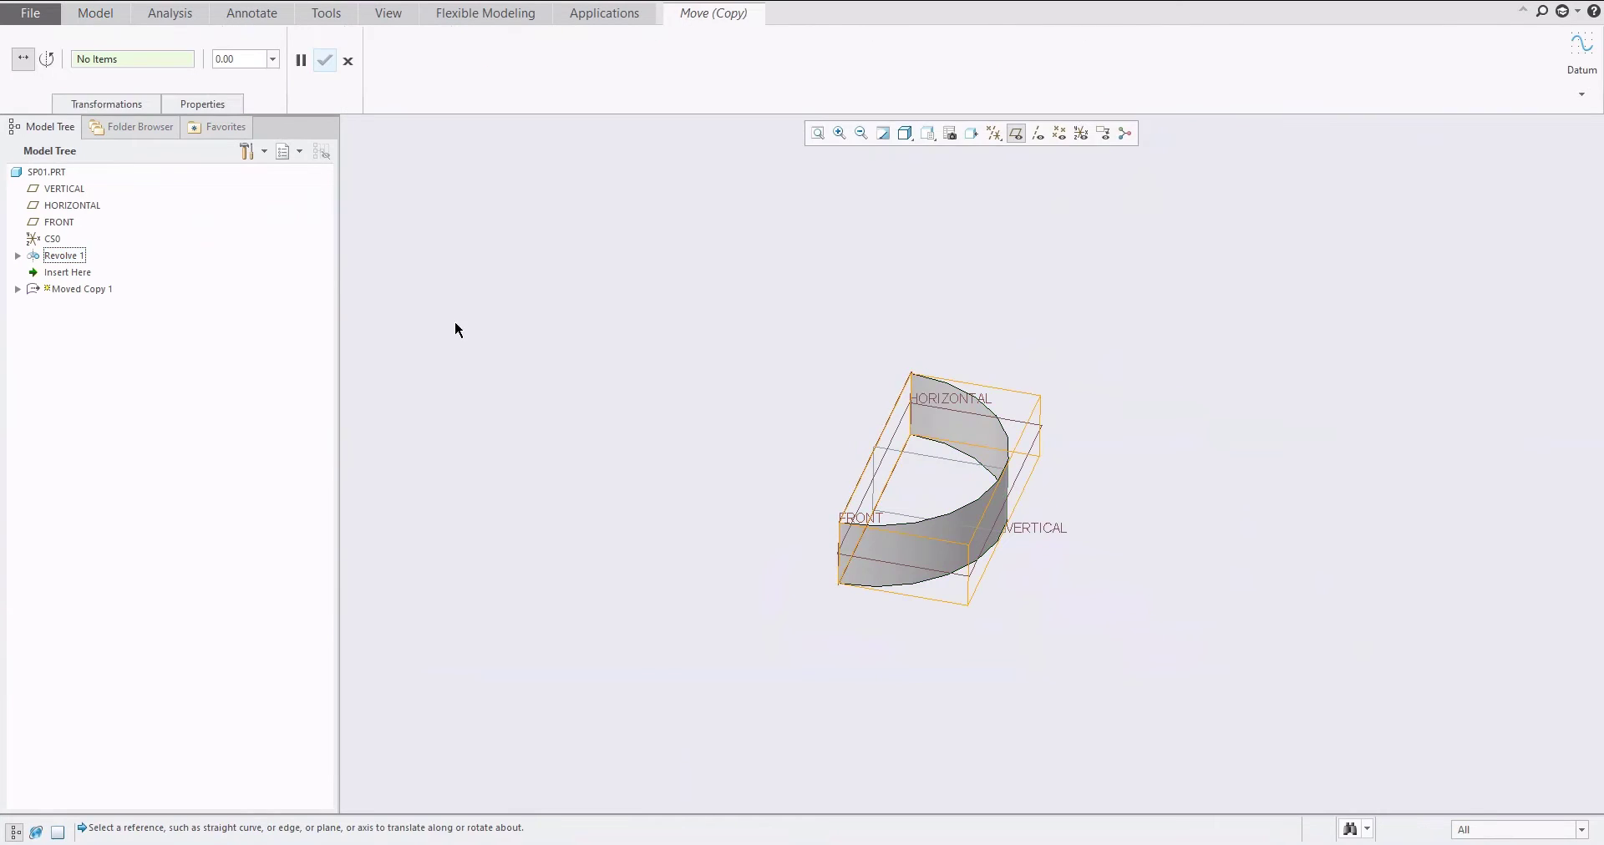
Define the copy's first transformation as a 90-degree rotation about the Z axis of coordinate system CS0
{"action": "left_click", "coordinate": [87, 107]}
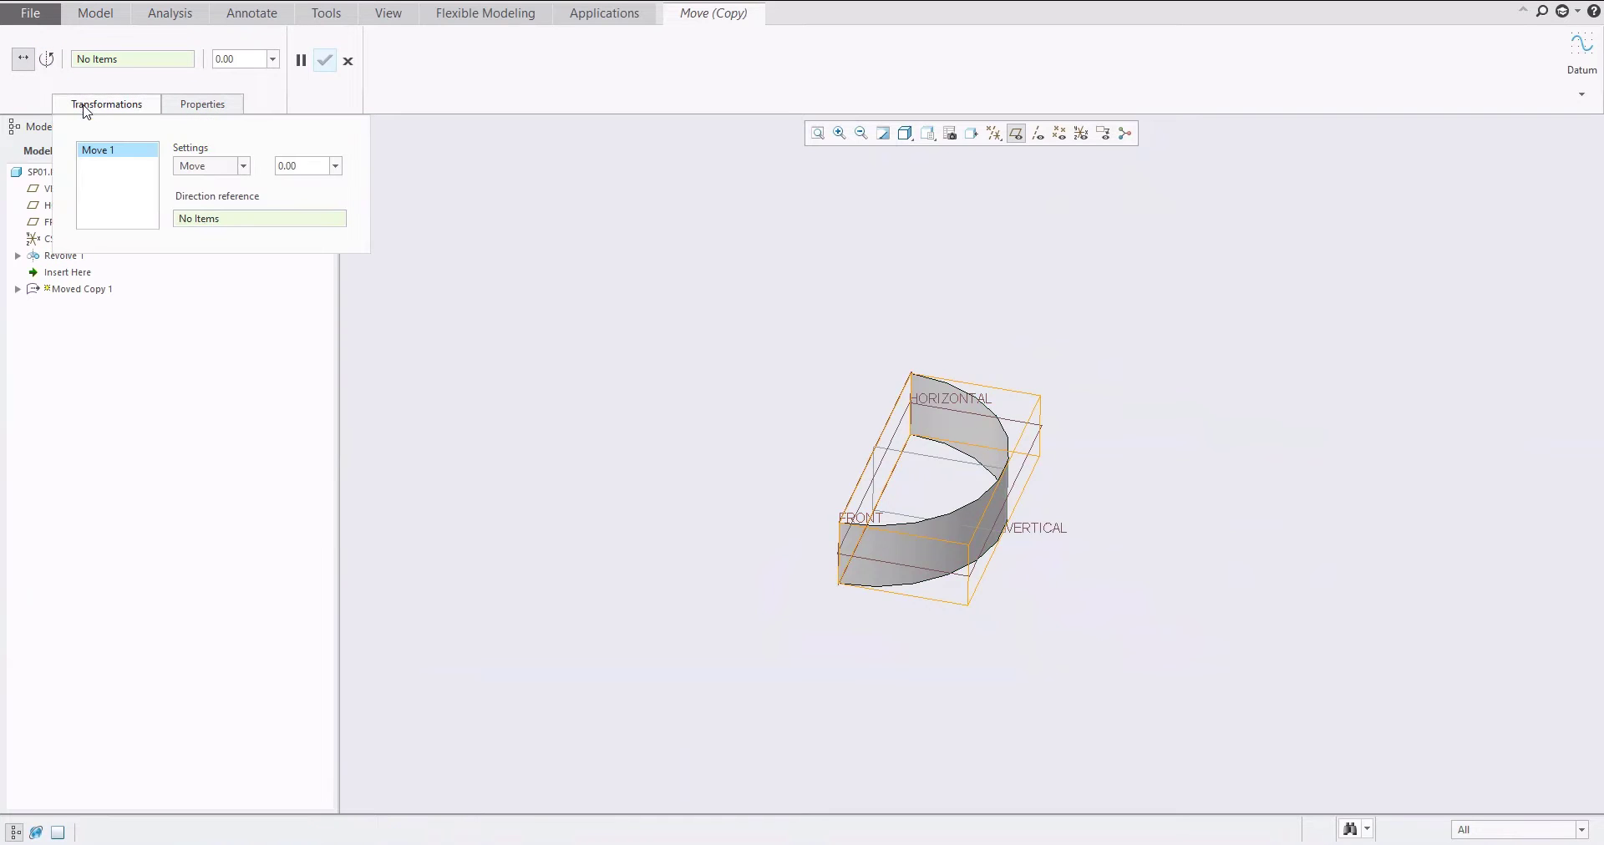
{"action": "left_click", "coordinate": [221, 173]}
{"action": "left_click", "coordinate": [193, 198]}
{"action": "scroll", "coordinate": [739, 424], "scroll_direction": "down", "scroll_amount": 2}
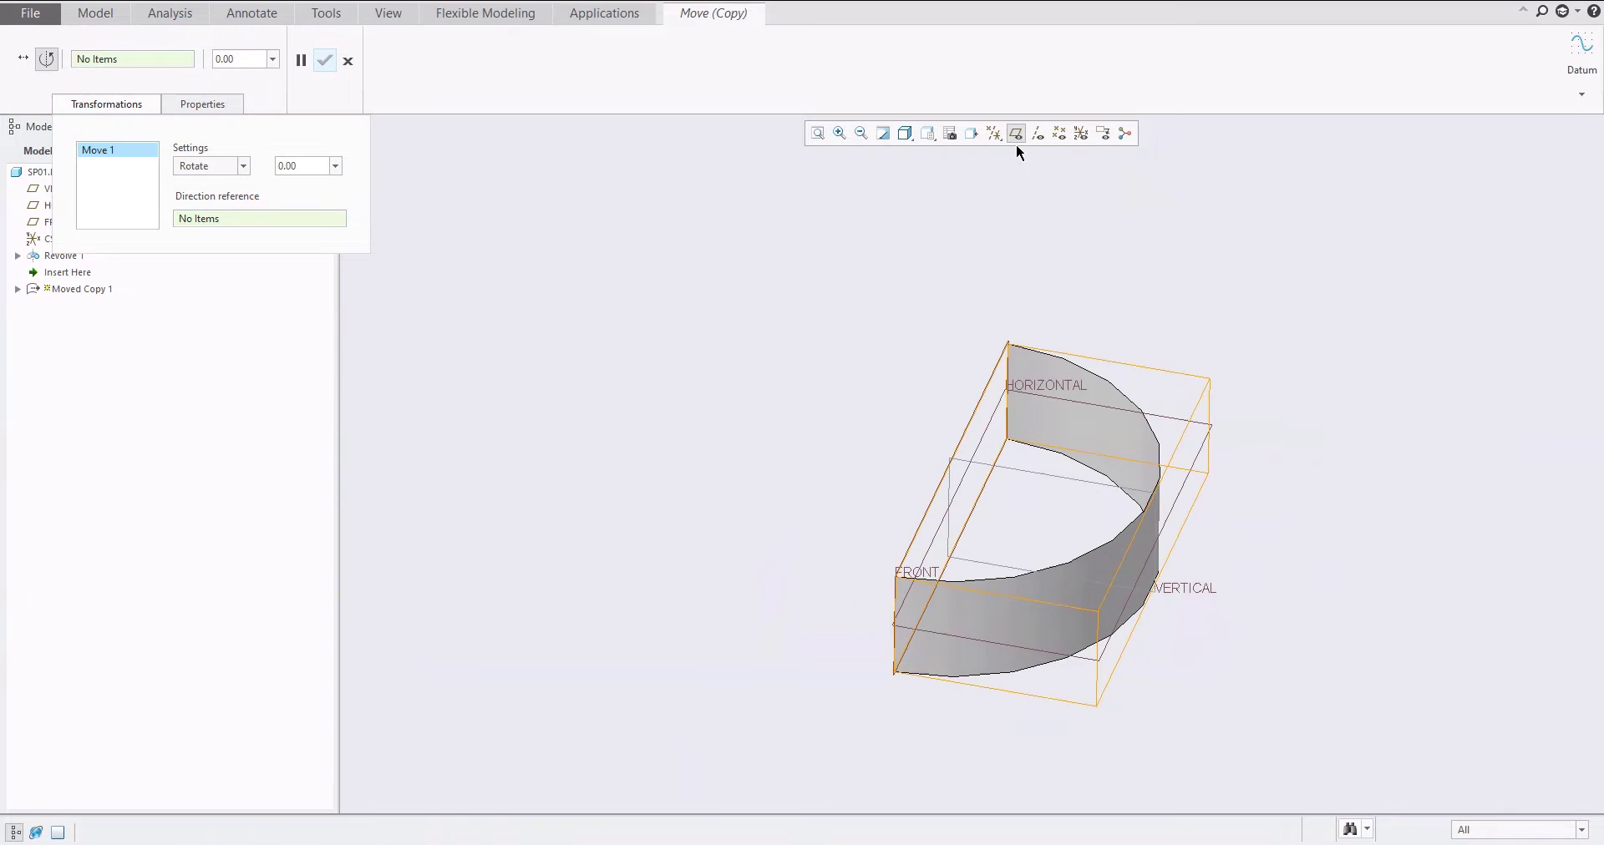
{"action": "left_click", "coordinate": [1081, 133]}
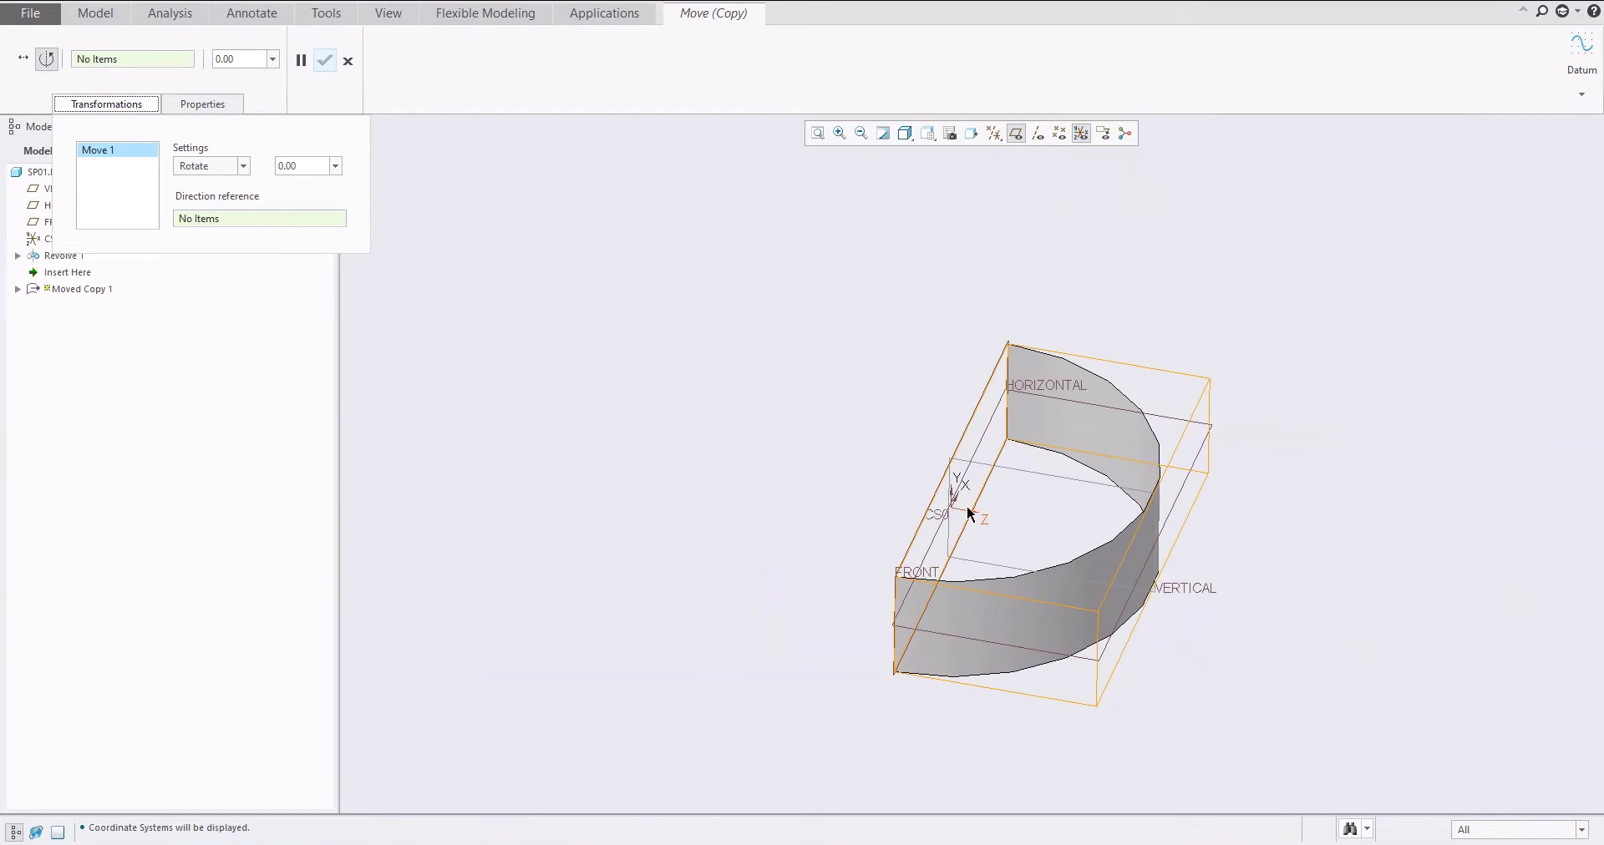
{"action": "left_click", "coordinate": [970, 513]}
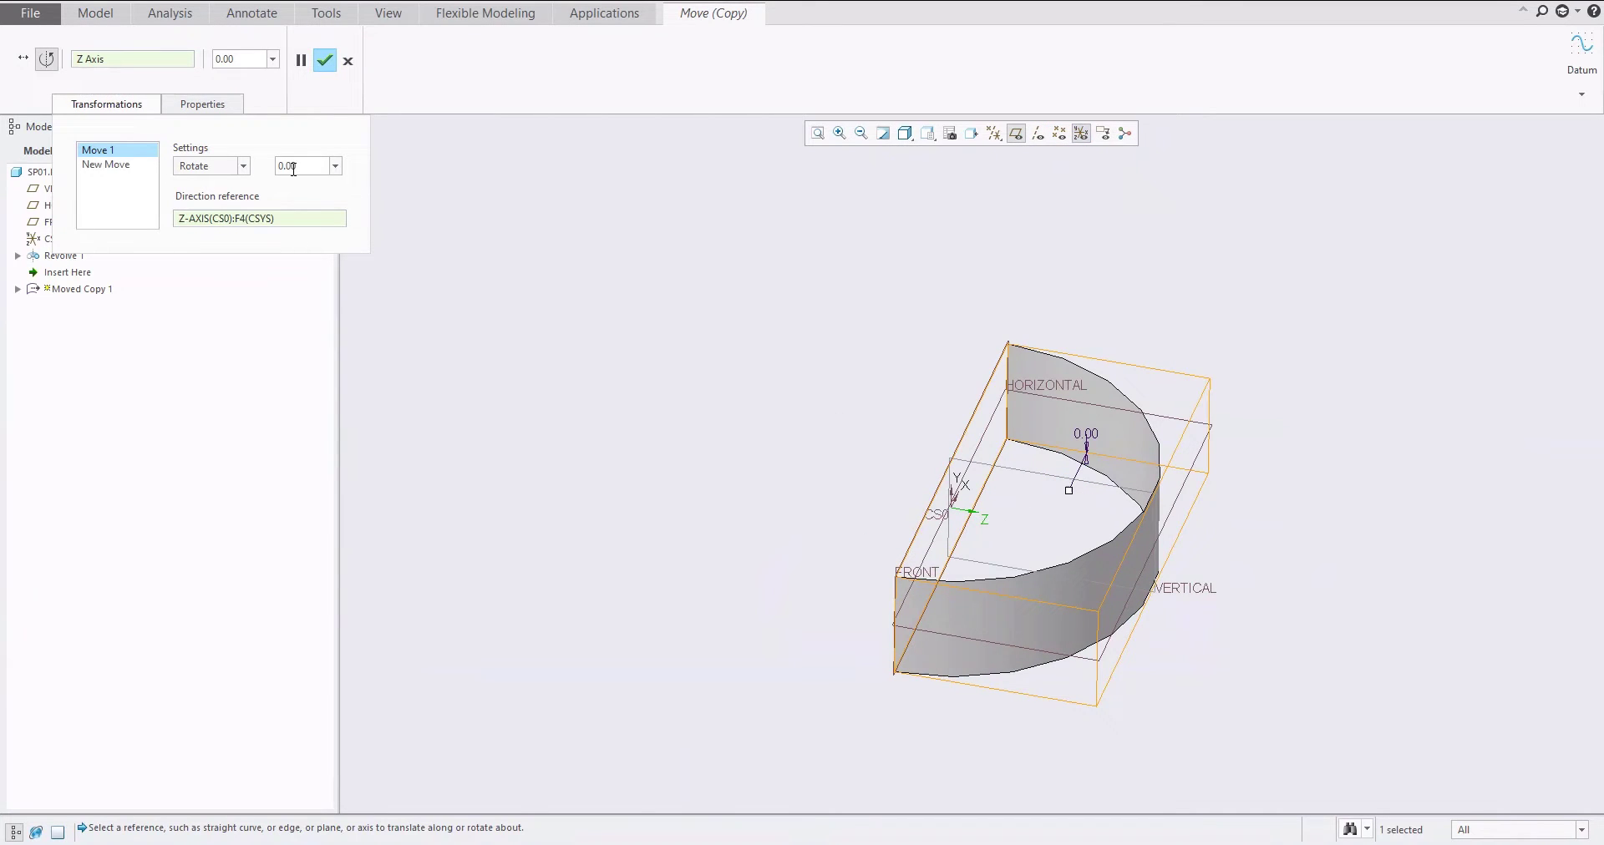
{"action": "type", "text": "90"}
{"action": "key", "text": "Return"}
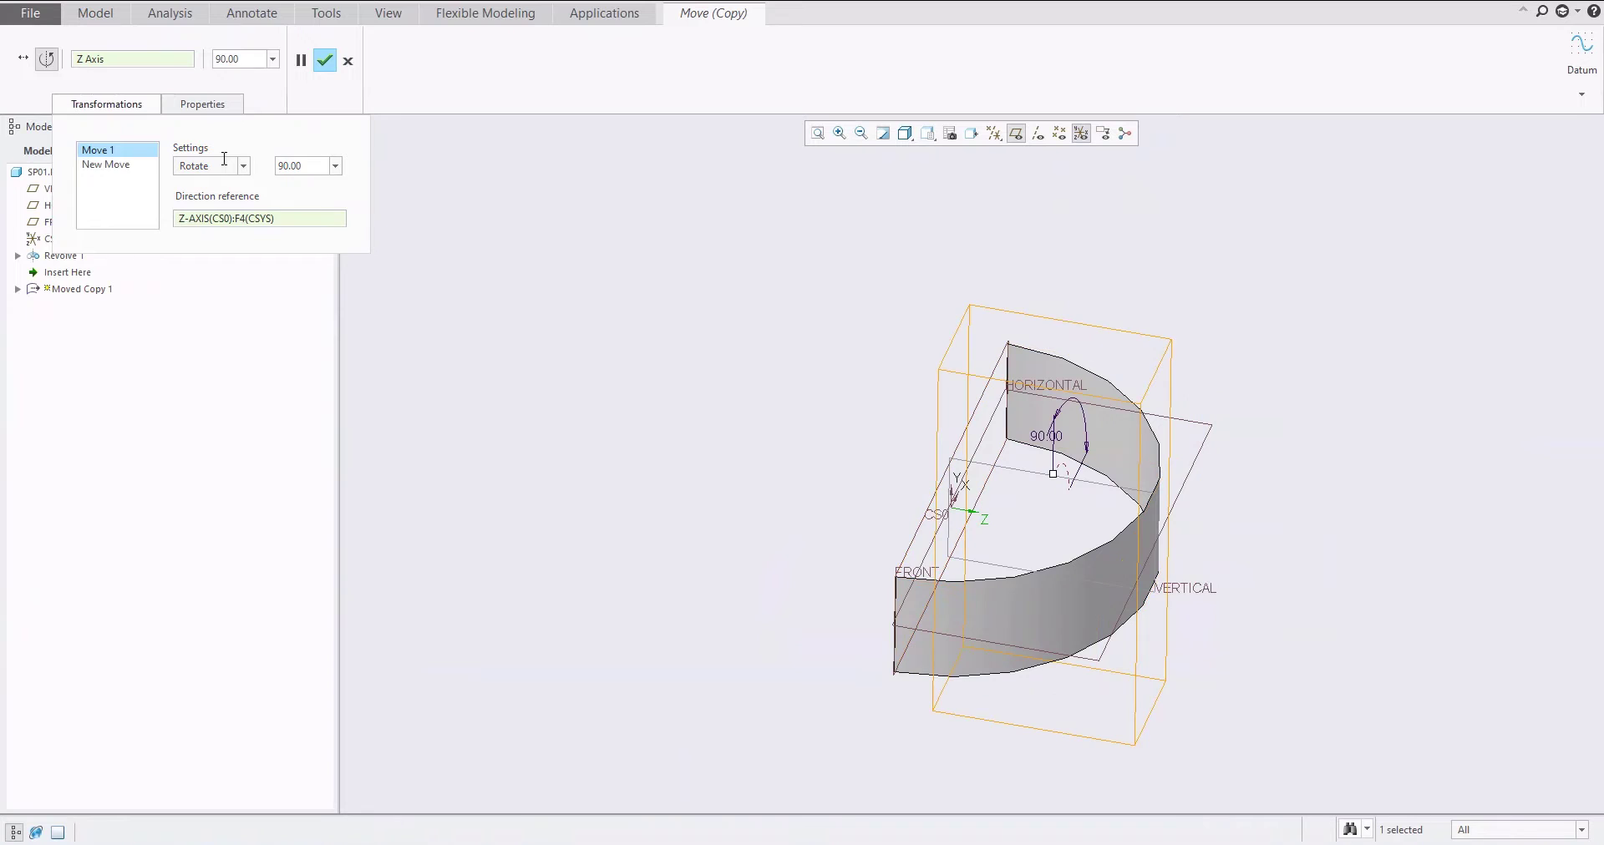
Add a second transformation rotating the copy 180 degrees about the Y axis of CS0 and complete the moved copy
{"action": "left_click", "coordinate": [108, 165]}
{"action": "left_click", "coordinate": [197, 169]}
{"action": "left_click", "coordinate": [198, 197]}
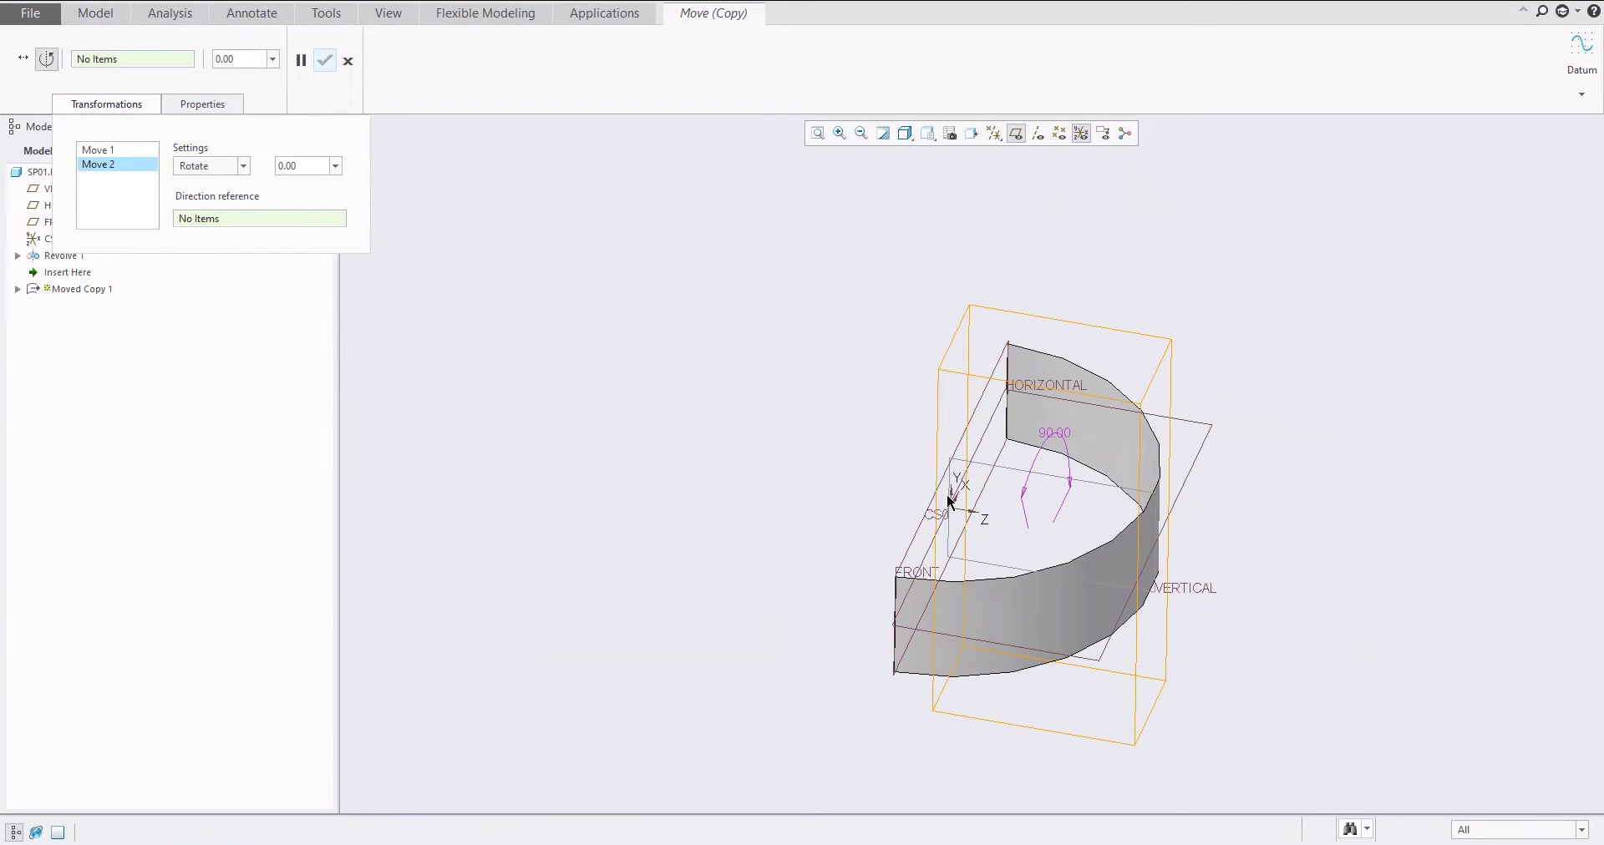
{"action": "left_click", "coordinate": [952, 493]}
{"action": "double_click", "coordinate": [300, 167]}
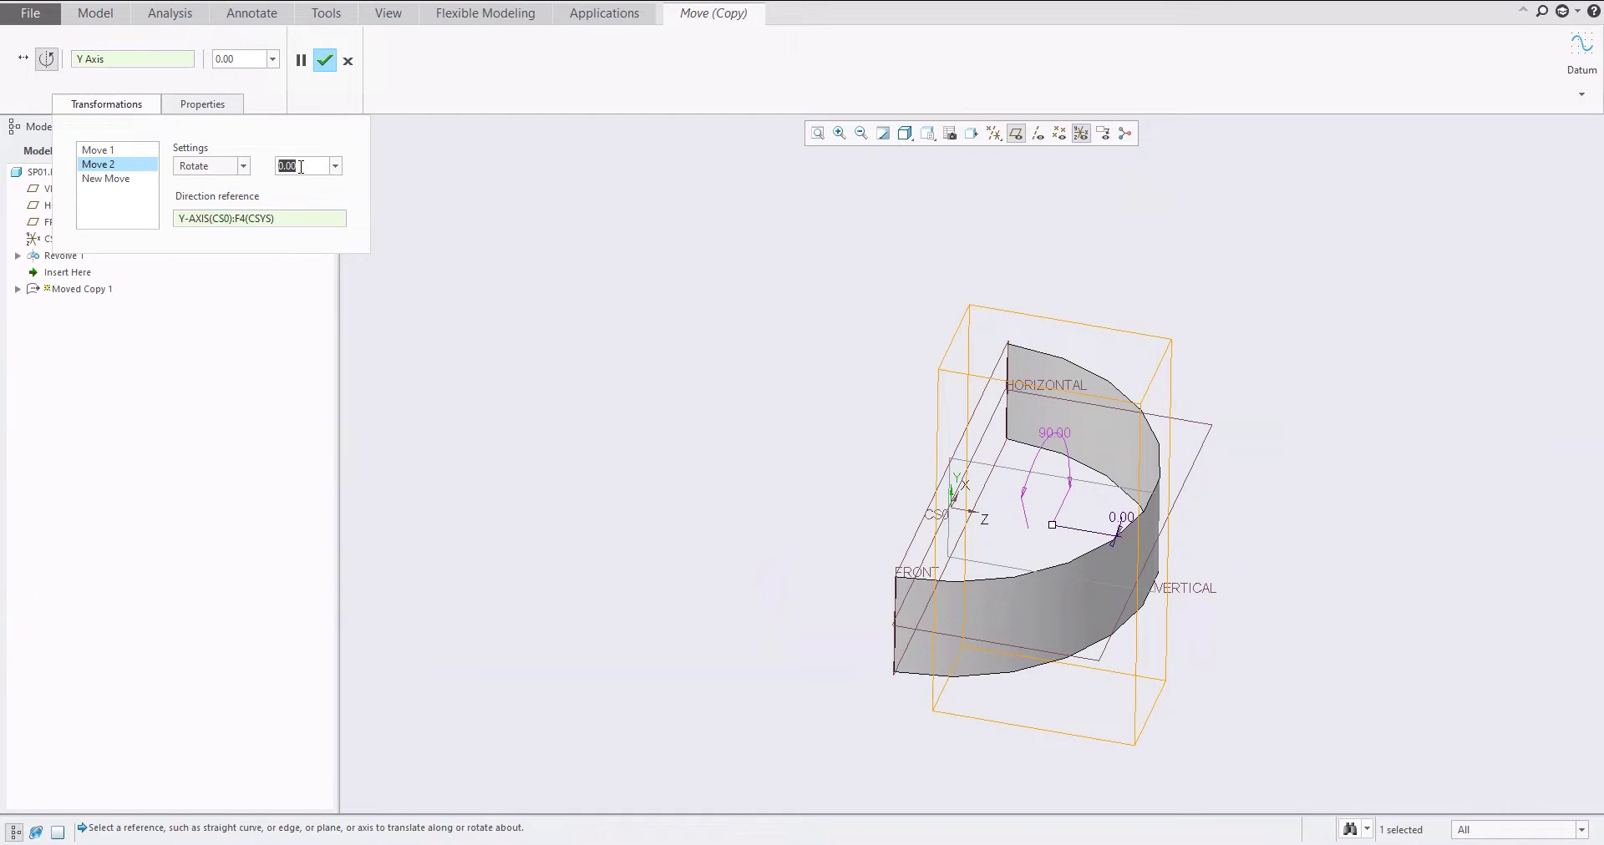
{"action": "type", "text": "180"}
{"action": "key", "text": "Return"}
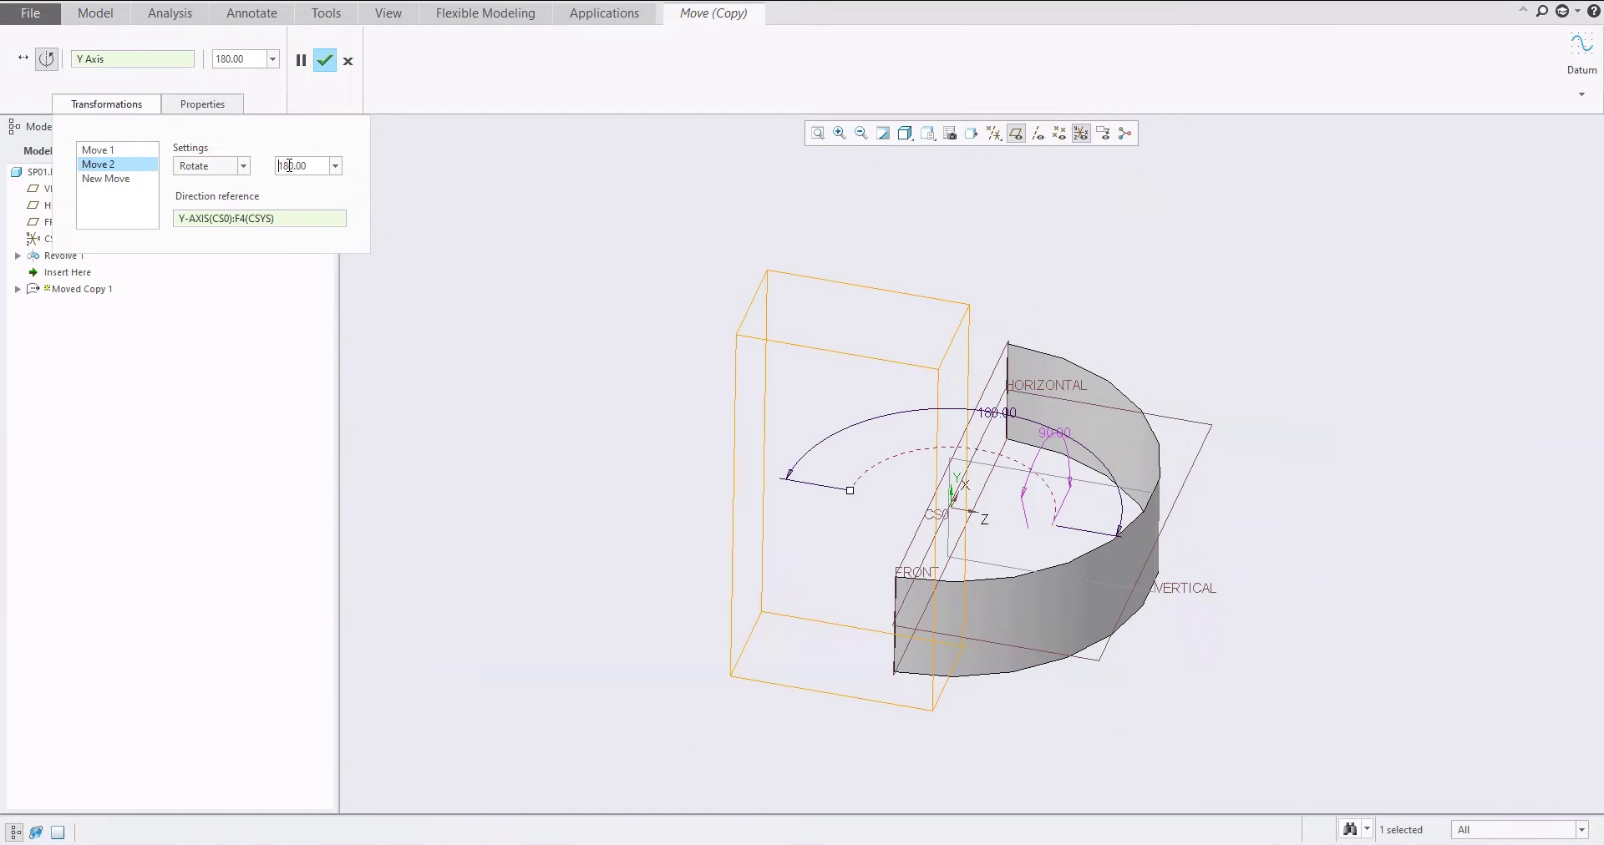
{"action": "left_click", "coordinate": [333, 66]}
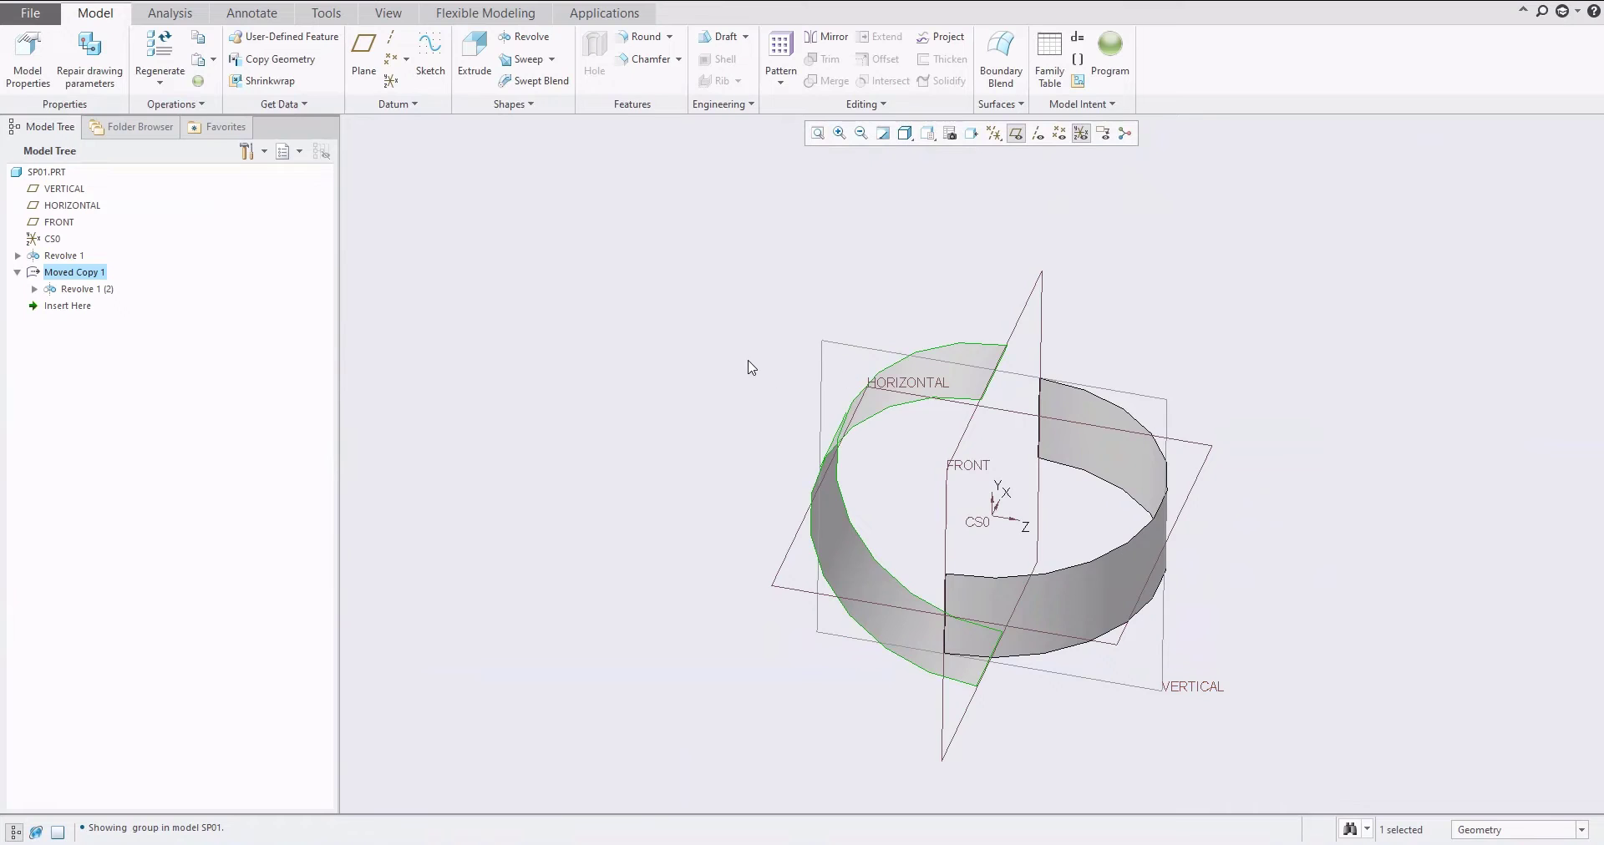
{"action": "middle_click_drag", "start_coordinate": [752, 361], "coordinate": [659, 327]}
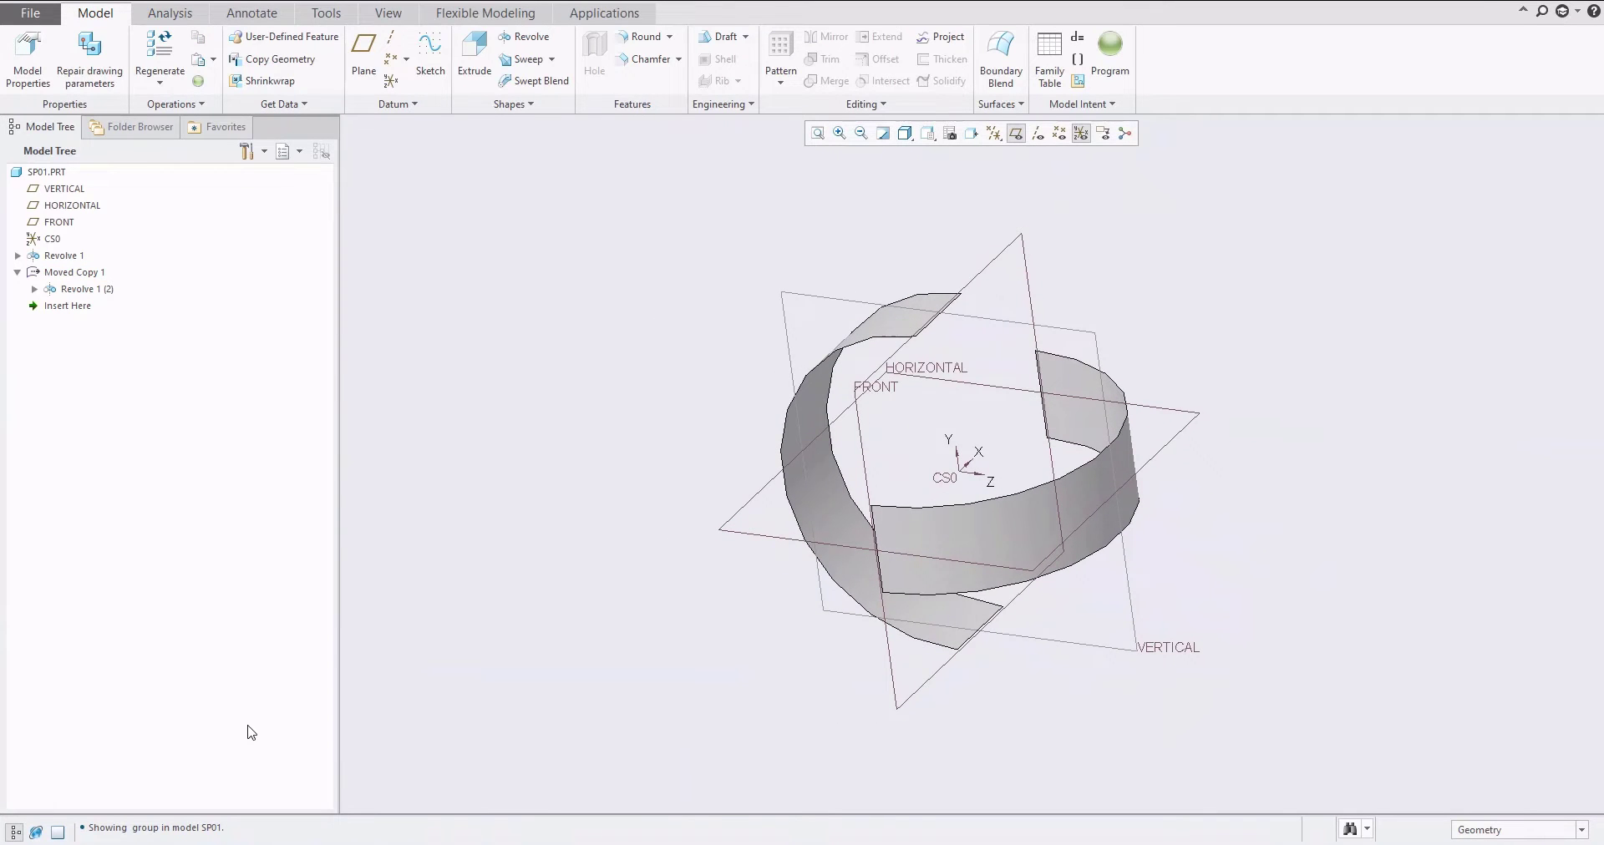
Check the reference drawing and start a new sketch on the FRONT datum plane
{"action": "key", "text": "alt+Tab"}
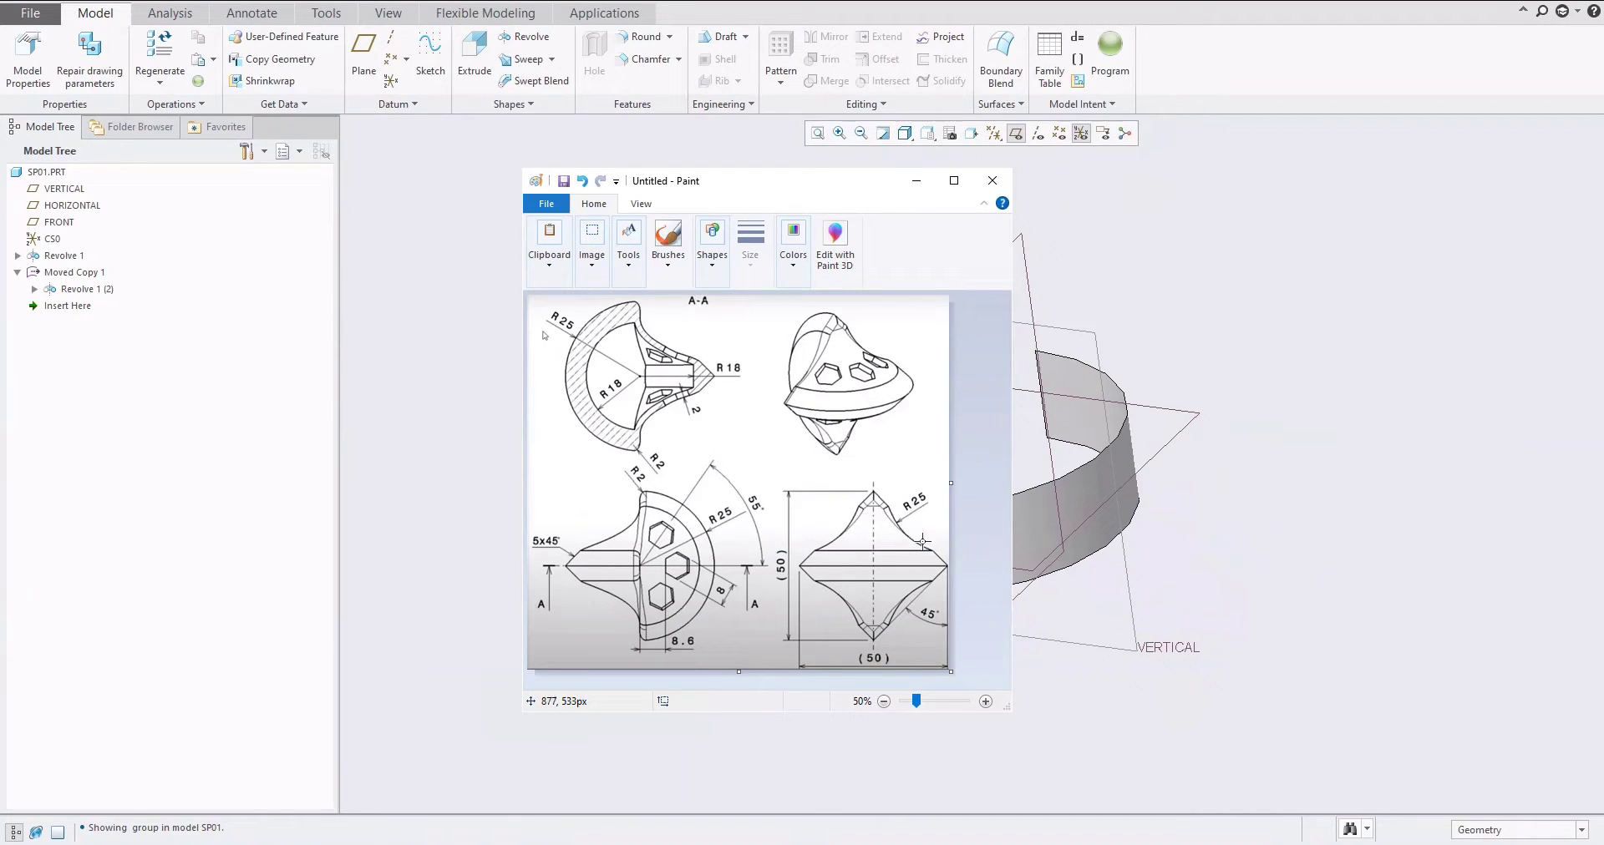
{"action": "left_click", "coordinate": [916, 180]}
{"action": "middle_click_drag", "start_coordinate": [637, 307], "coordinate": [589, 337]}
{"action": "left_click", "coordinate": [430, 70]}
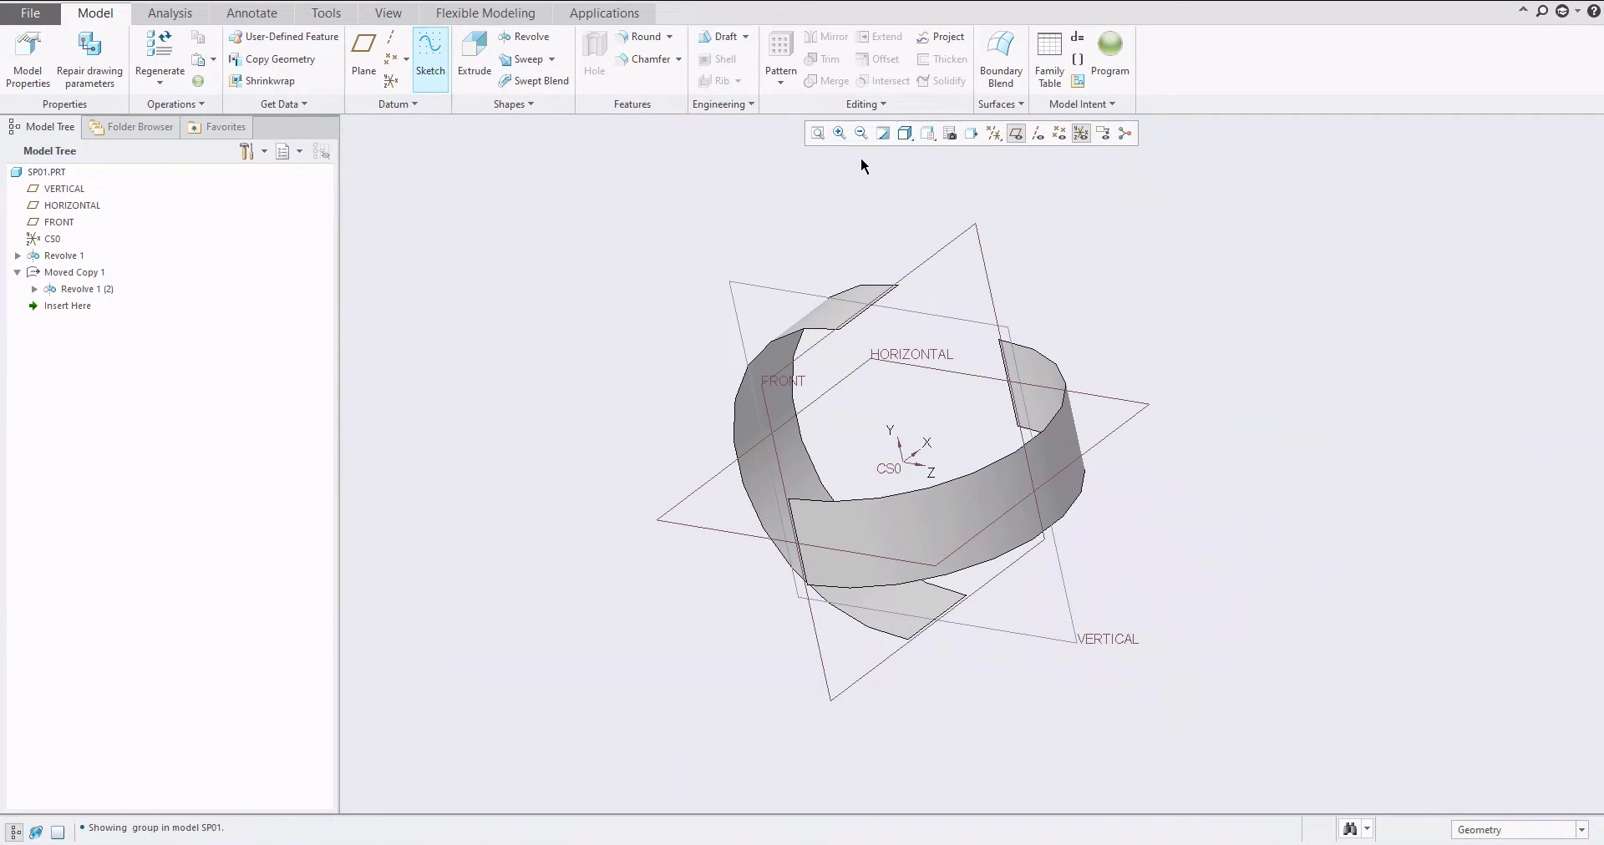
{"action": "left_click", "coordinate": [941, 250]}
{"action": "middle_click", "coordinate": [942, 252]}
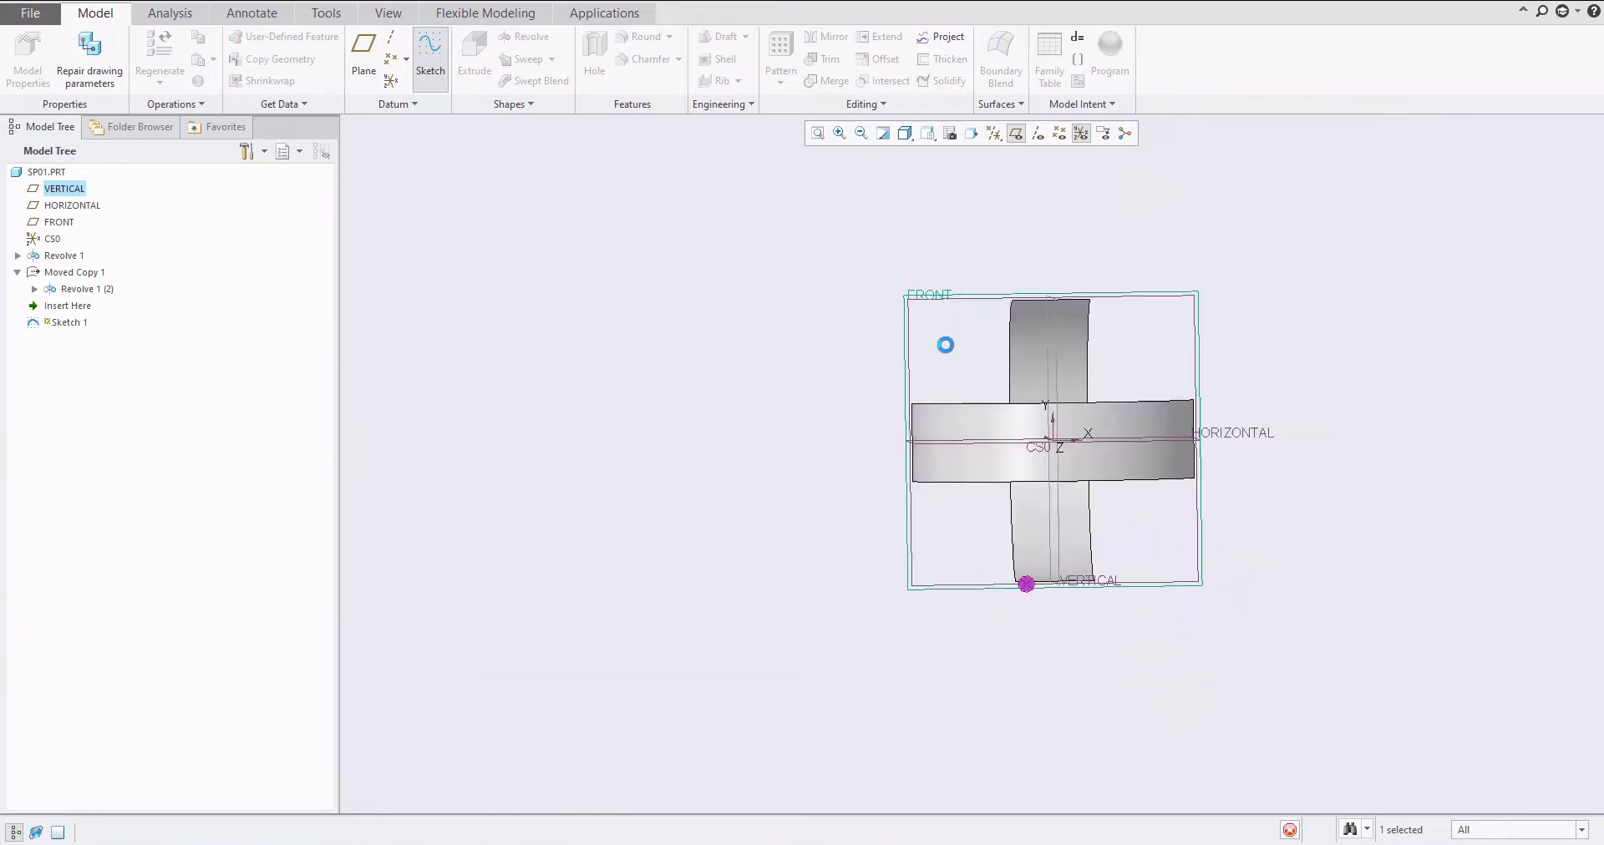
{"action": "mouse_move", "coordinate": [843, 336]}
{"action": "middle_mouse_down", "text": "shift"}
{"action": "mouse_move", "coordinate": [757, 371]}
{"action": "mouse_move", "coordinate": [727, 340]}
{"action": "middle_mouse_up", "text": "shift"}
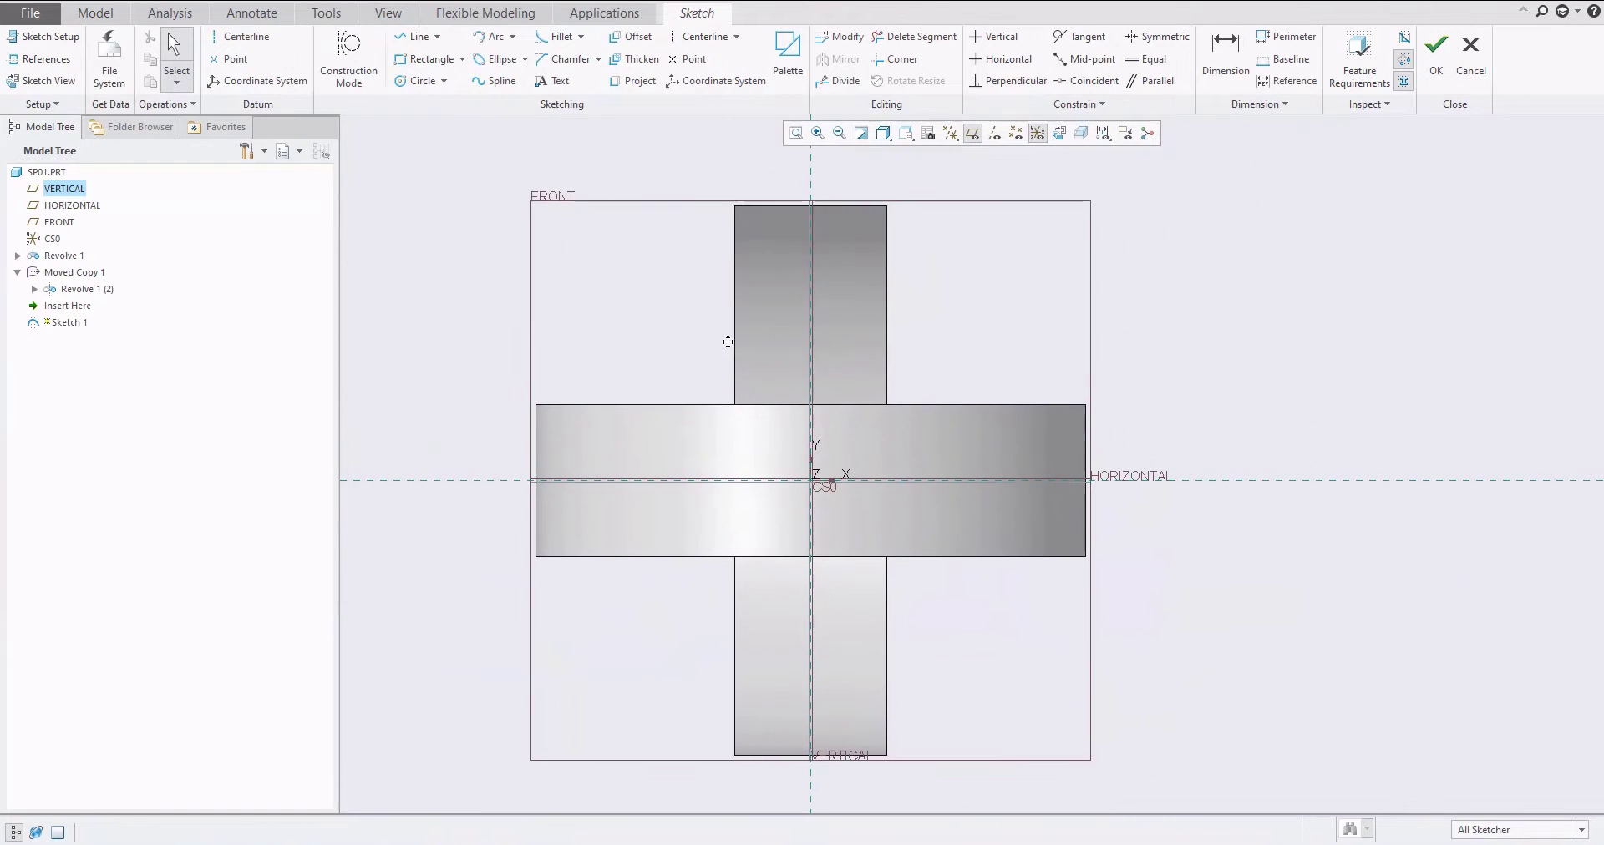
Sketch a concave three-point arc from the vertical band's upper corner to the nearest upper corner of the horizontal band
{"action": "left_click", "coordinate": [496, 39]}
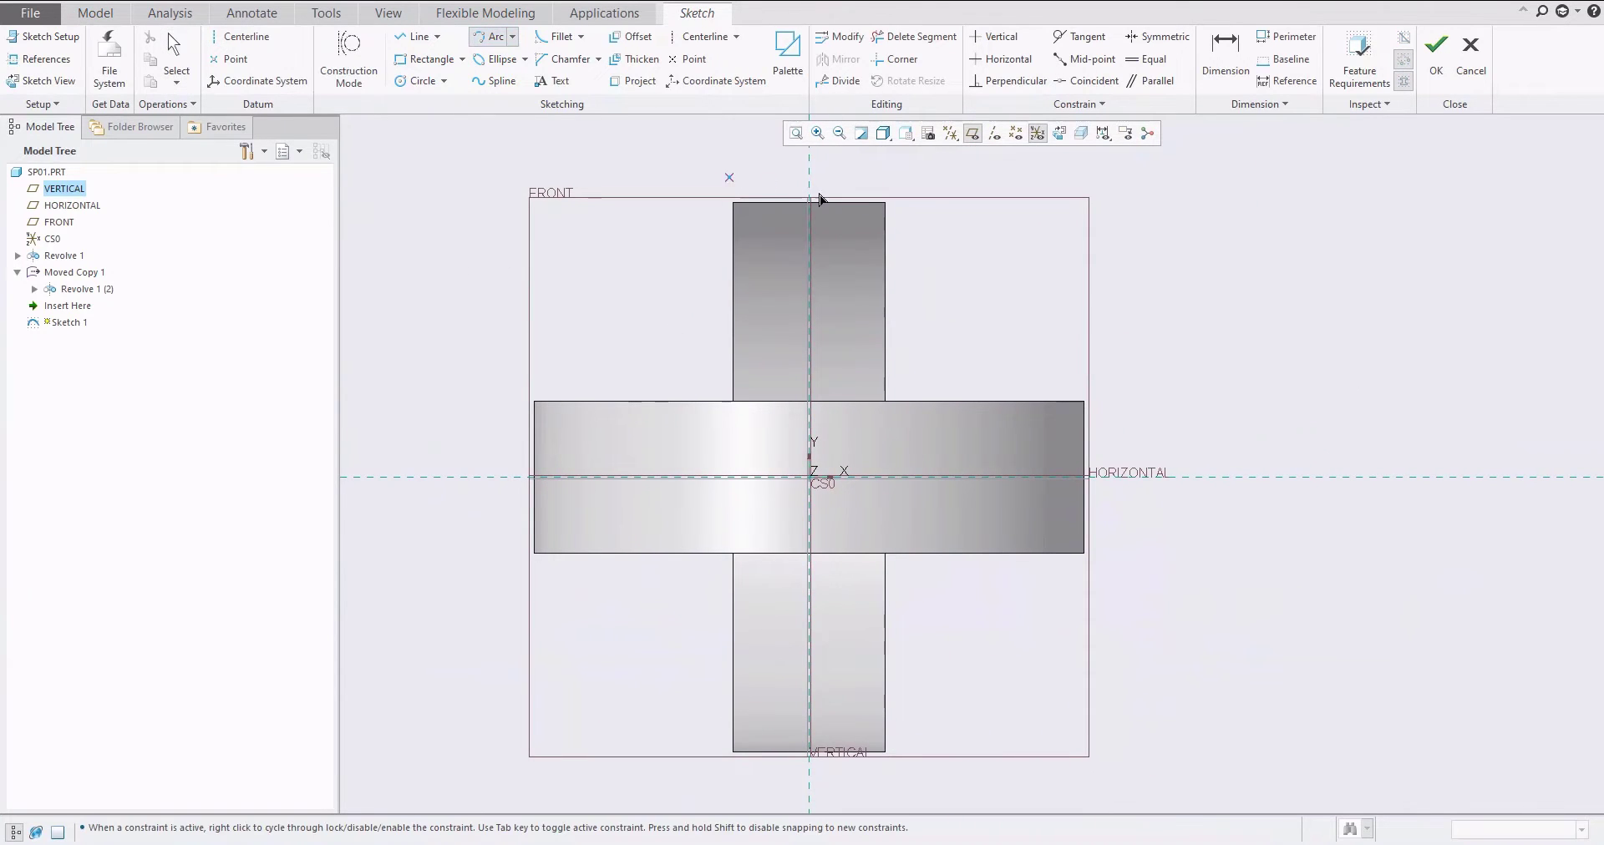
{"action": "left_click", "coordinate": [1024, 217]}
{"action": "middle_click", "coordinate": [1009, 262]}
{"action": "left_click", "coordinate": [488, 39]}
{"action": "left_click", "coordinate": [885, 203]}
{"action": "left_click", "coordinate": [1083, 402]}
{"action": "left_click", "coordinate": [995, 348]}
{"action": "middle_click", "coordinate": [1035, 293]}
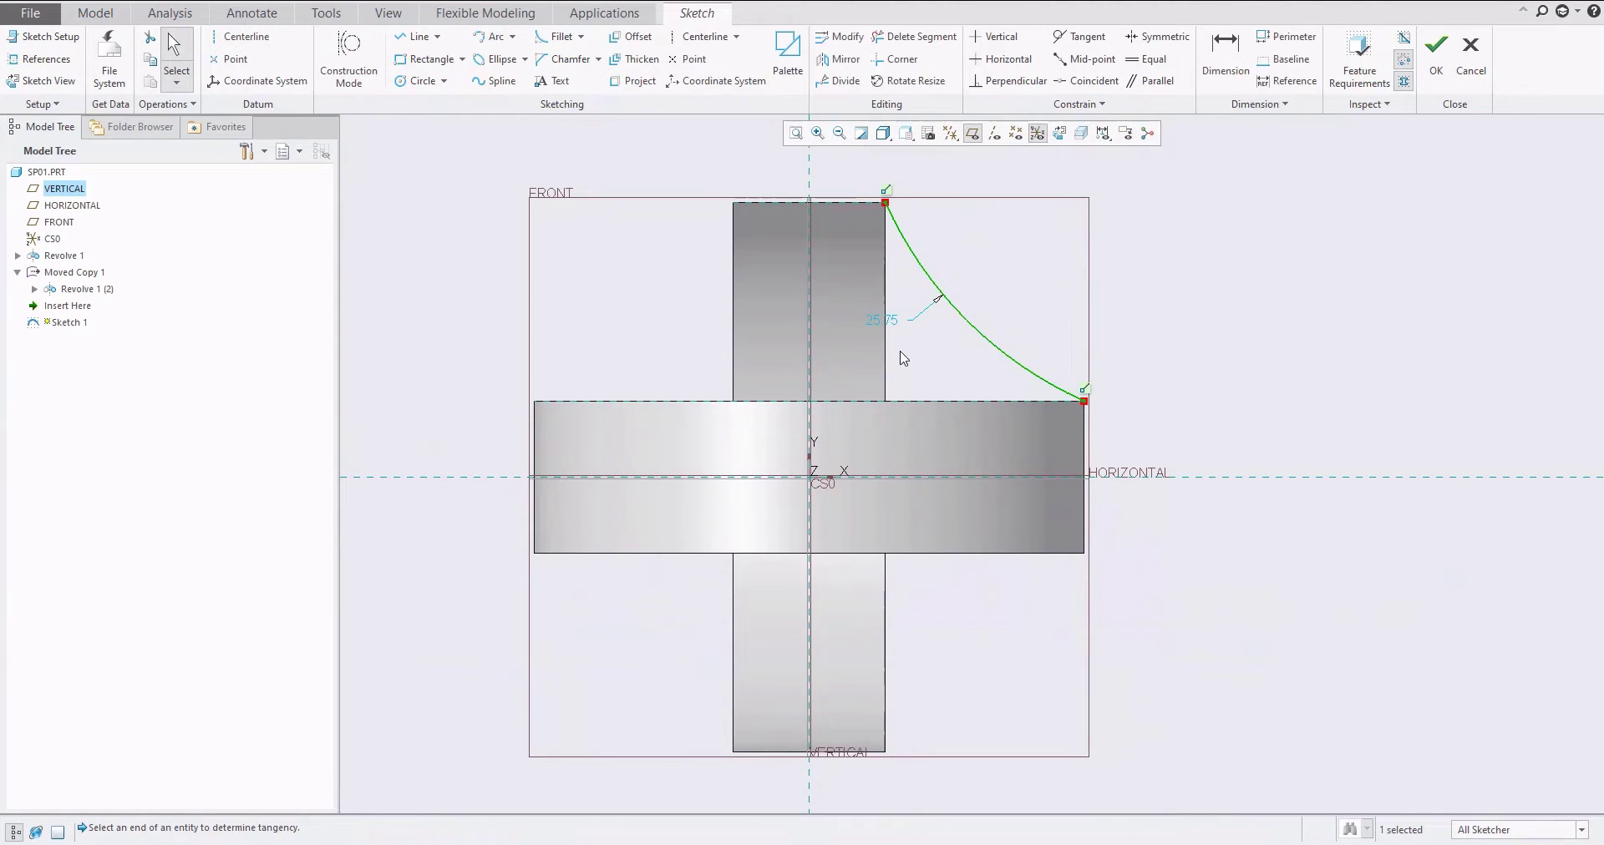
Set the sketched arc's radius to 25
{"action": "double_click", "coordinate": [879, 325]}
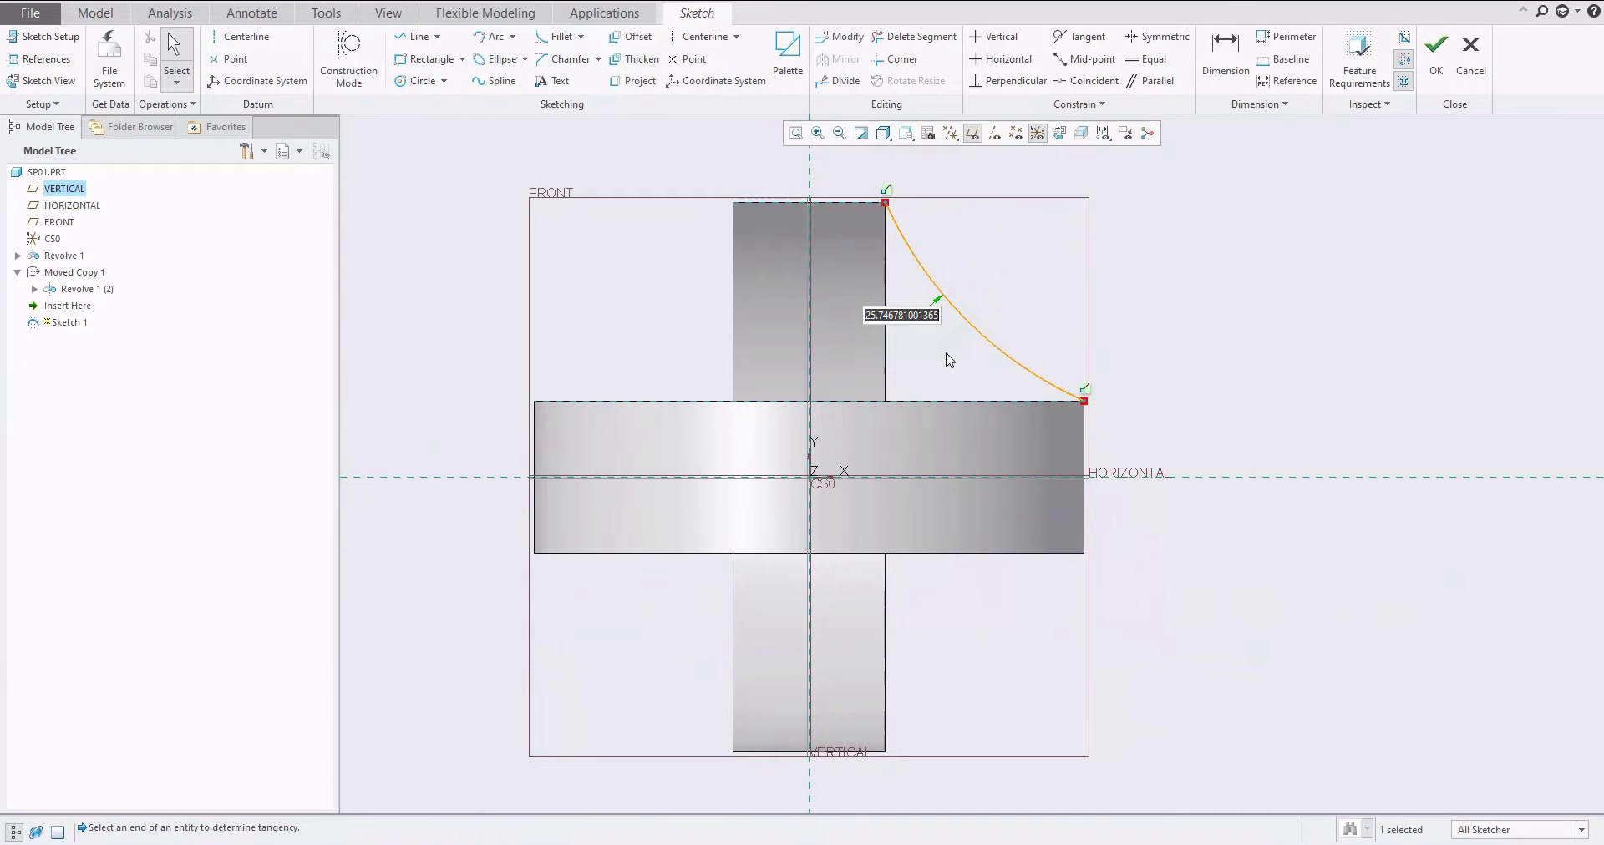
{"action": "type", "text": "25"}
{"action": "key", "text": "Return"}
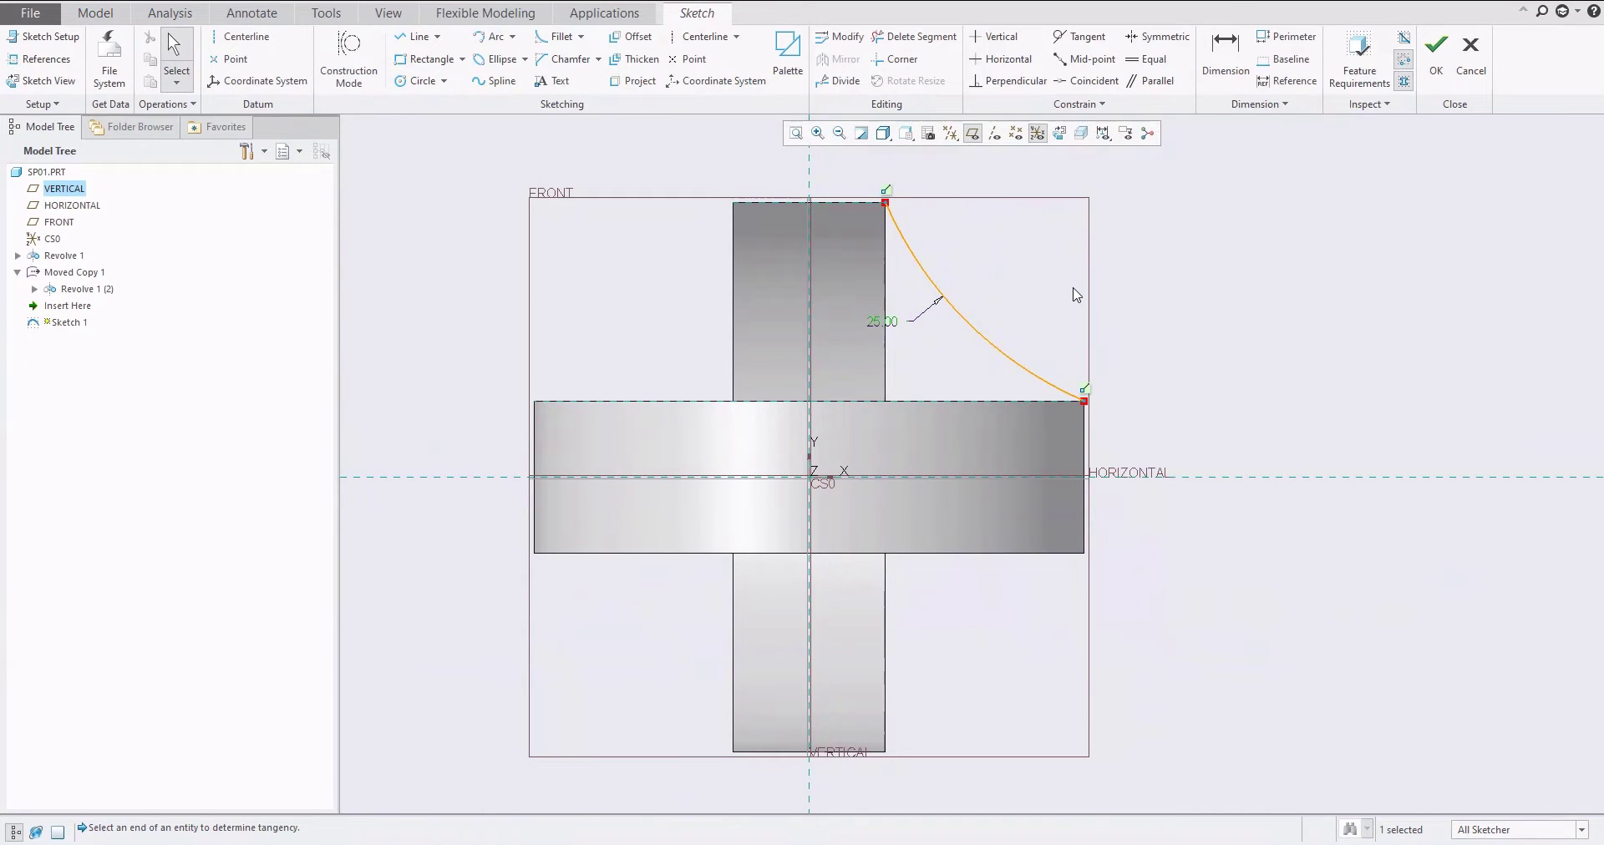
Add centerlines along the vertical and horizontal references through the sketch origin
{"action": "left_click", "coordinate": [702, 36]}
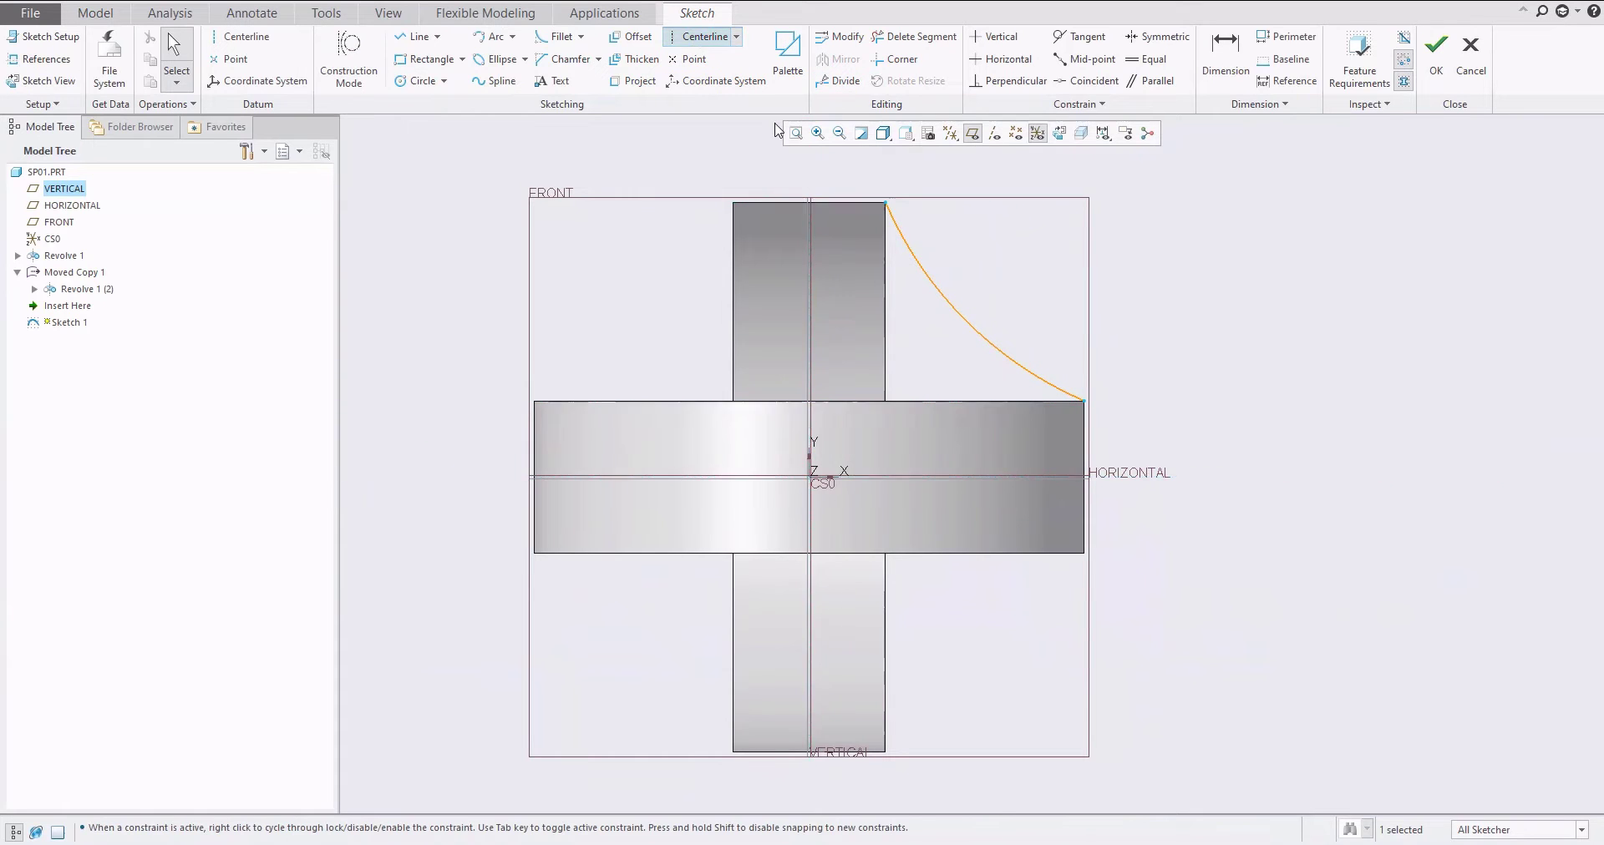
{"action": "left_click", "coordinate": [733, 477]}
{"action": "left_click", "coordinate": [859, 480]}
{"action": "middle_click", "coordinate": [933, 325]}
Mirror the arc about the vertical centerline, mirror both arcs about the horizontal centerline, and finish the sketch
{"action": "left_click", "coordinate": [934, 286]}
{"action": "left_click", "coordinate": [838, 58]}
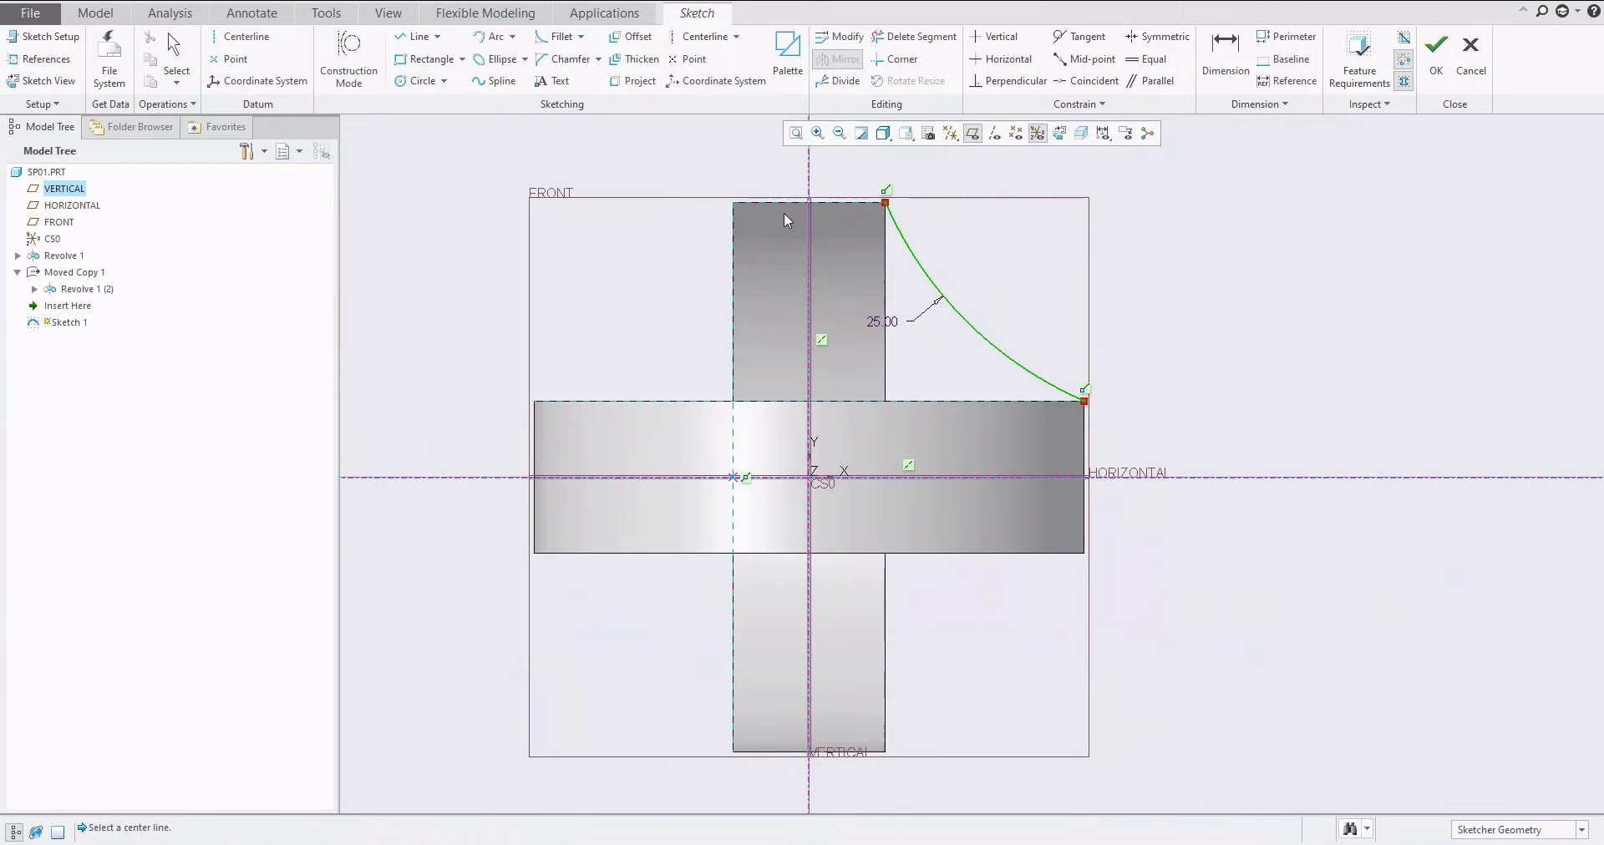
{"action": "left_click", "coordinate": [733, 225]}
{"action": "left_click", "coordinate": [930, 287], "text": "ctrl"}
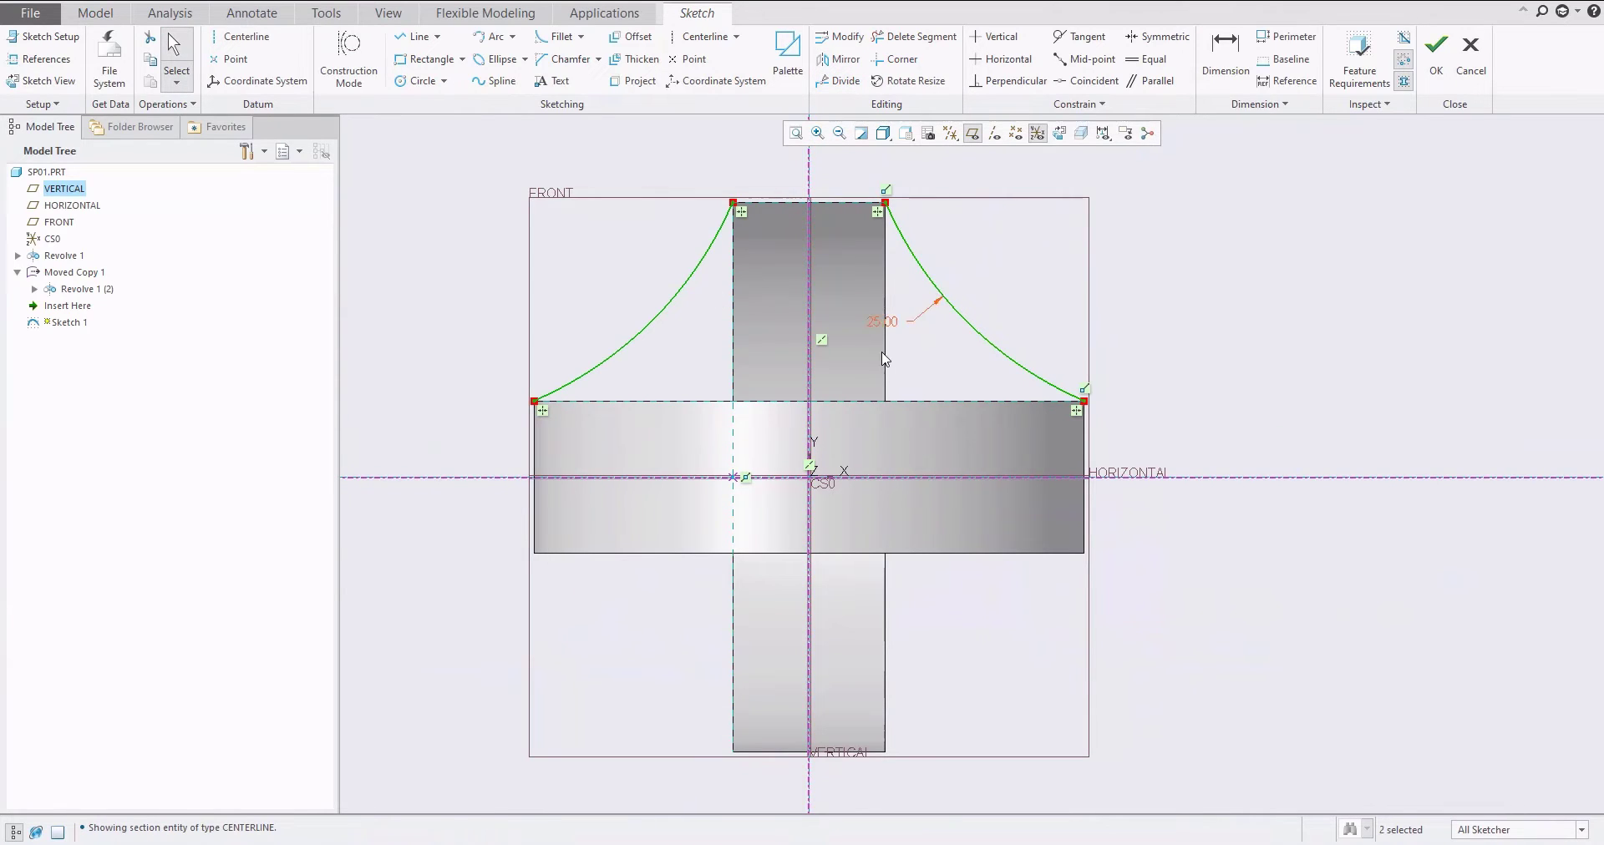
{"action": "left_click", "coordinate": [839, 58]}
{"action": "left_click", "coordinate": [938, 477]}
{"action": "left_click", "coordinate": [1219, 648]}
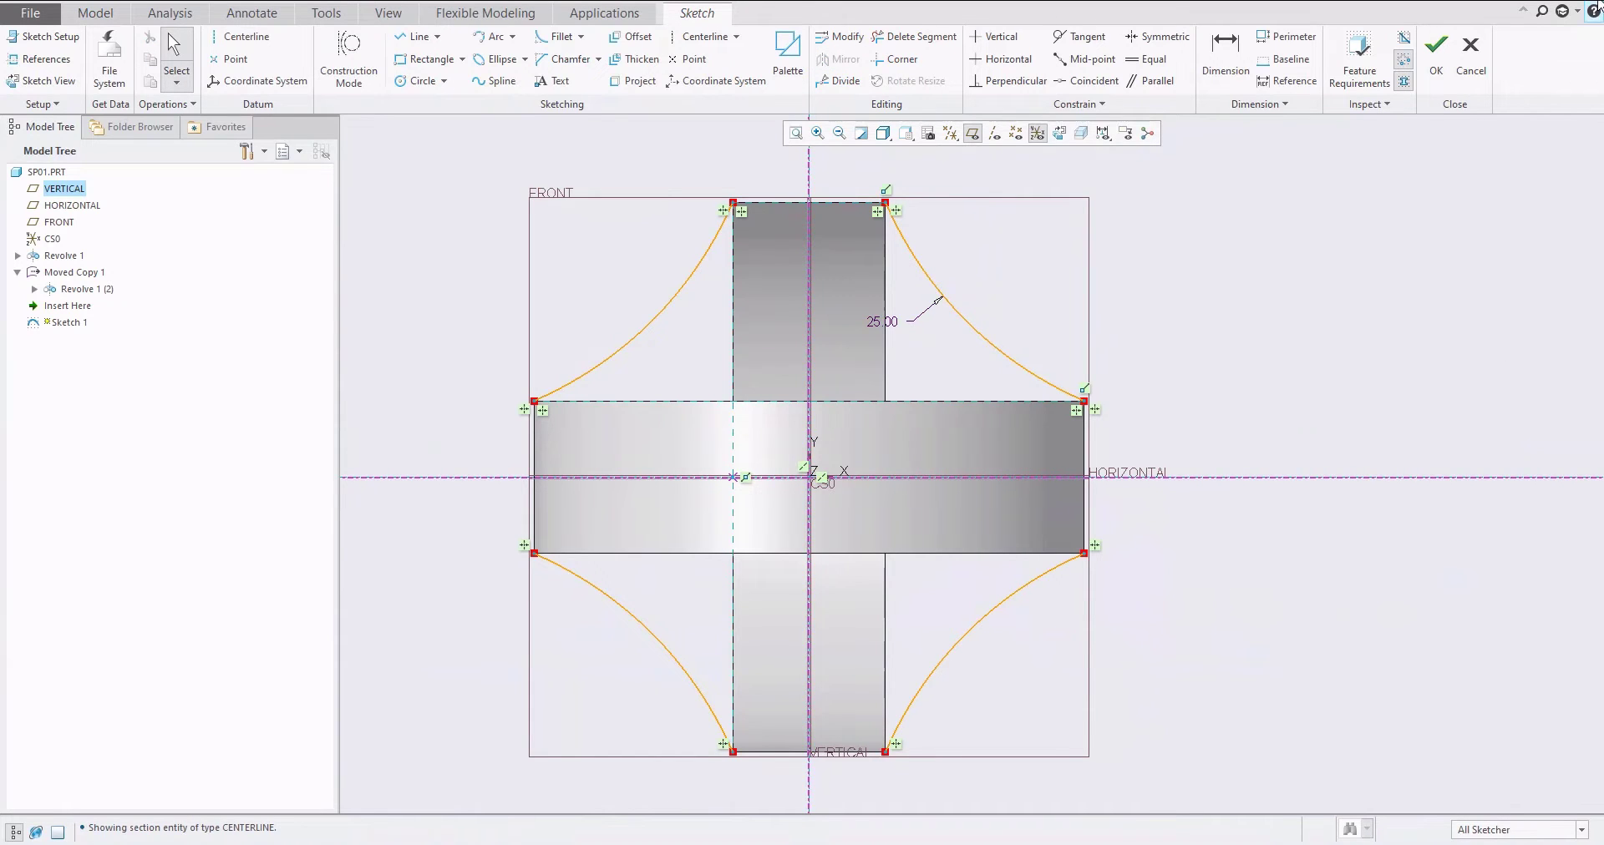
{"action": "left_click", "coordinate": [1430, 80]}
Turn off the display of datum planes and coordinate systems and make Sketch 1 visible again
{"action": "mouse_move", "coordinate": [960, 443]}
{"action": "middle_mouse_down"}
{"action": "mouse_move", "coordinate": [991, 434]}
{"action": "mouse_move", "coordinate": [991, 493]}
{"action": "mouse_move", "coordinate": [1010, 459]}
{"action": "mouse_move", "coordinate": [984, 462]}
{"action": "middle_mouse_up"}
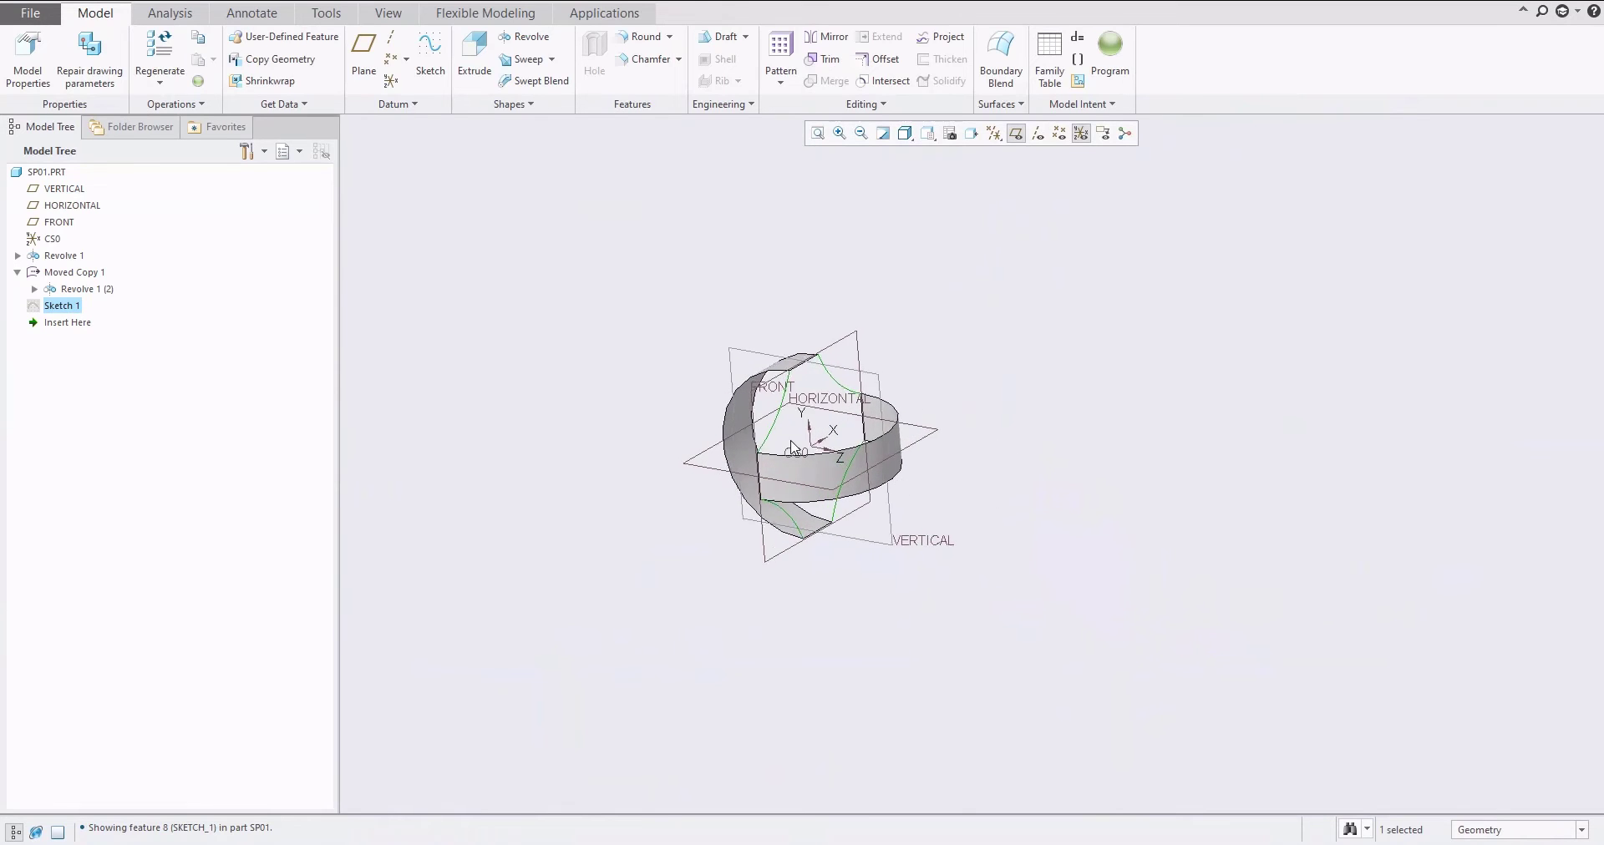
{"action": "scroll", "coordinate": [779, 430], "scroll_direction": "down", "scroll_amount": 3}
{"action": "middle_click_drag", "start_coordinate": [778, 428], "coordinate": [759, 457], "text": "shift"}
{"action": "left_click", "coordinate": [1015, 134]}
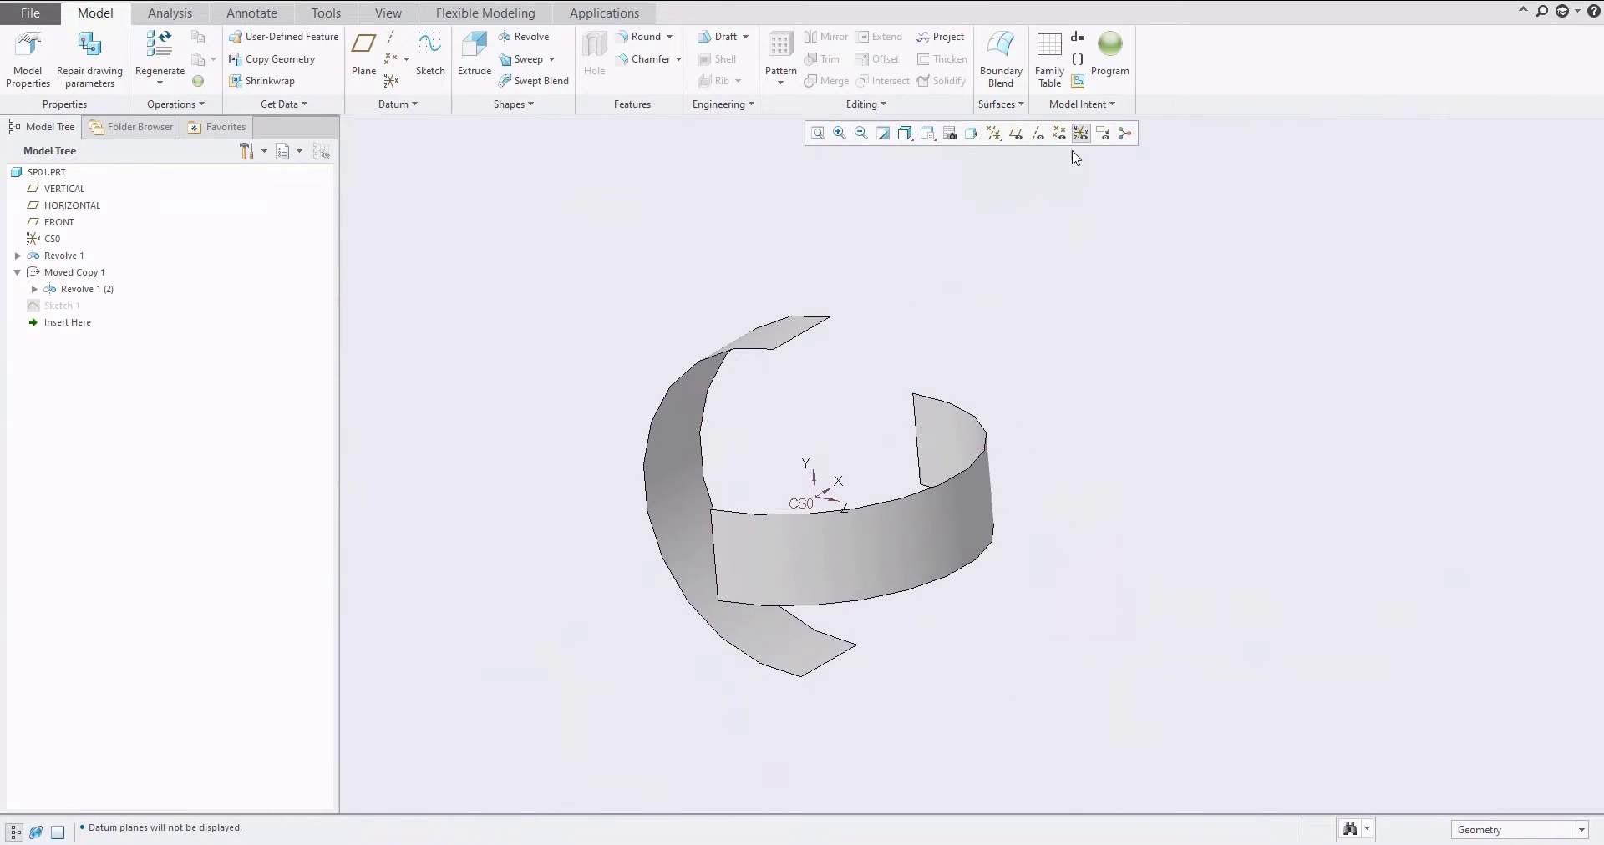
{"action": "left_click", "coordinate": [1081, 134]}
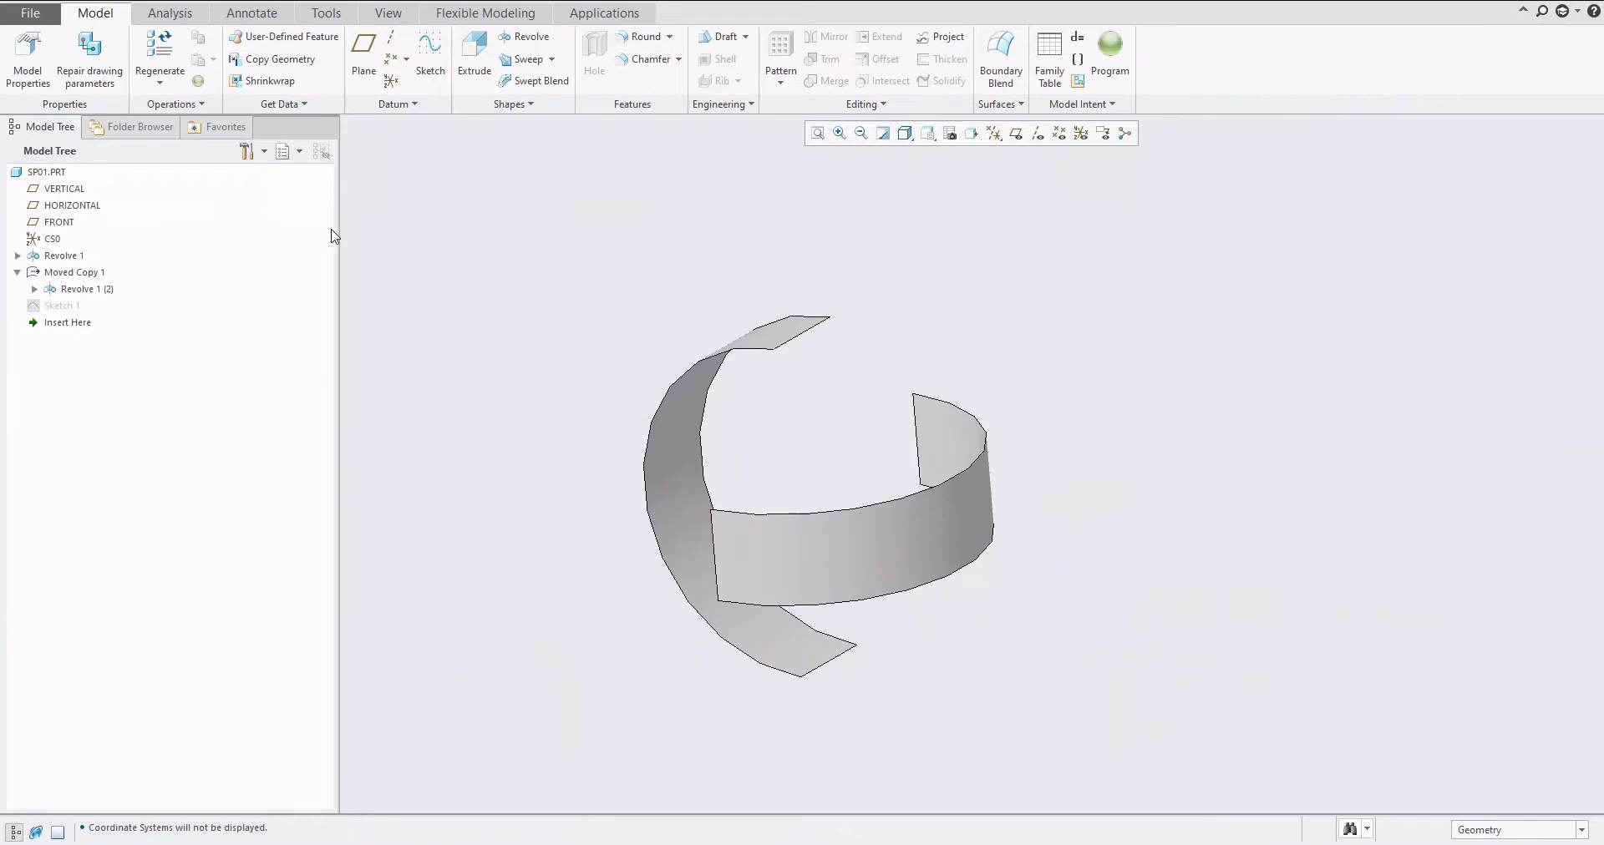
{"action": "middle_click_drag", "start_coordinate": [532, 406], "coordinate": [550, 409]}
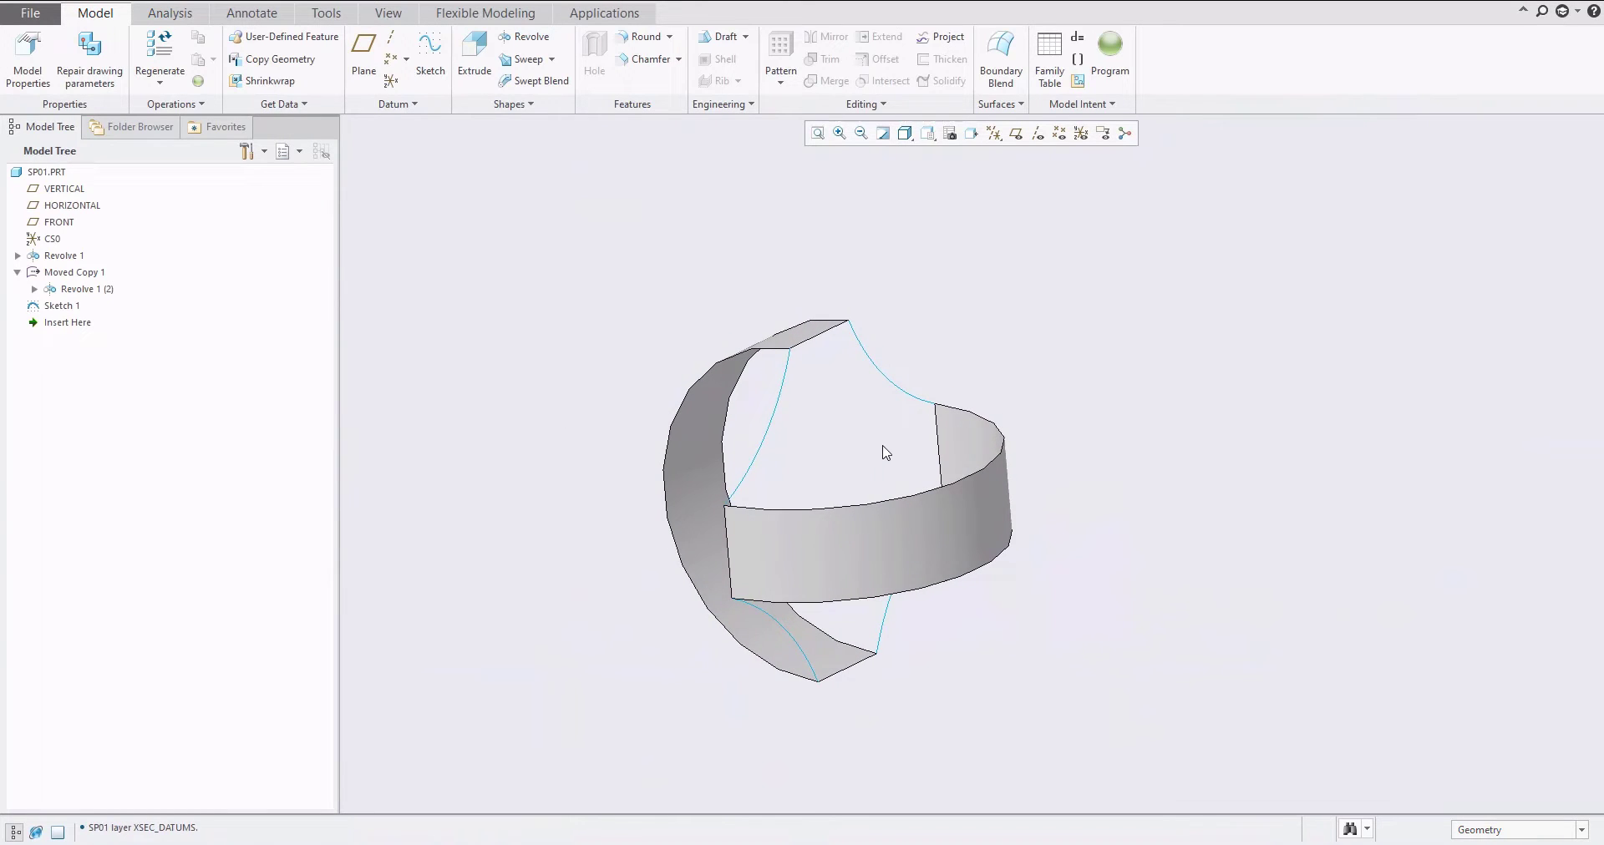
Start a boundary blend with one band's short end edge and the other band's curved edge as first-direction chains
{"action": "key", "text": "alt+Tab"}
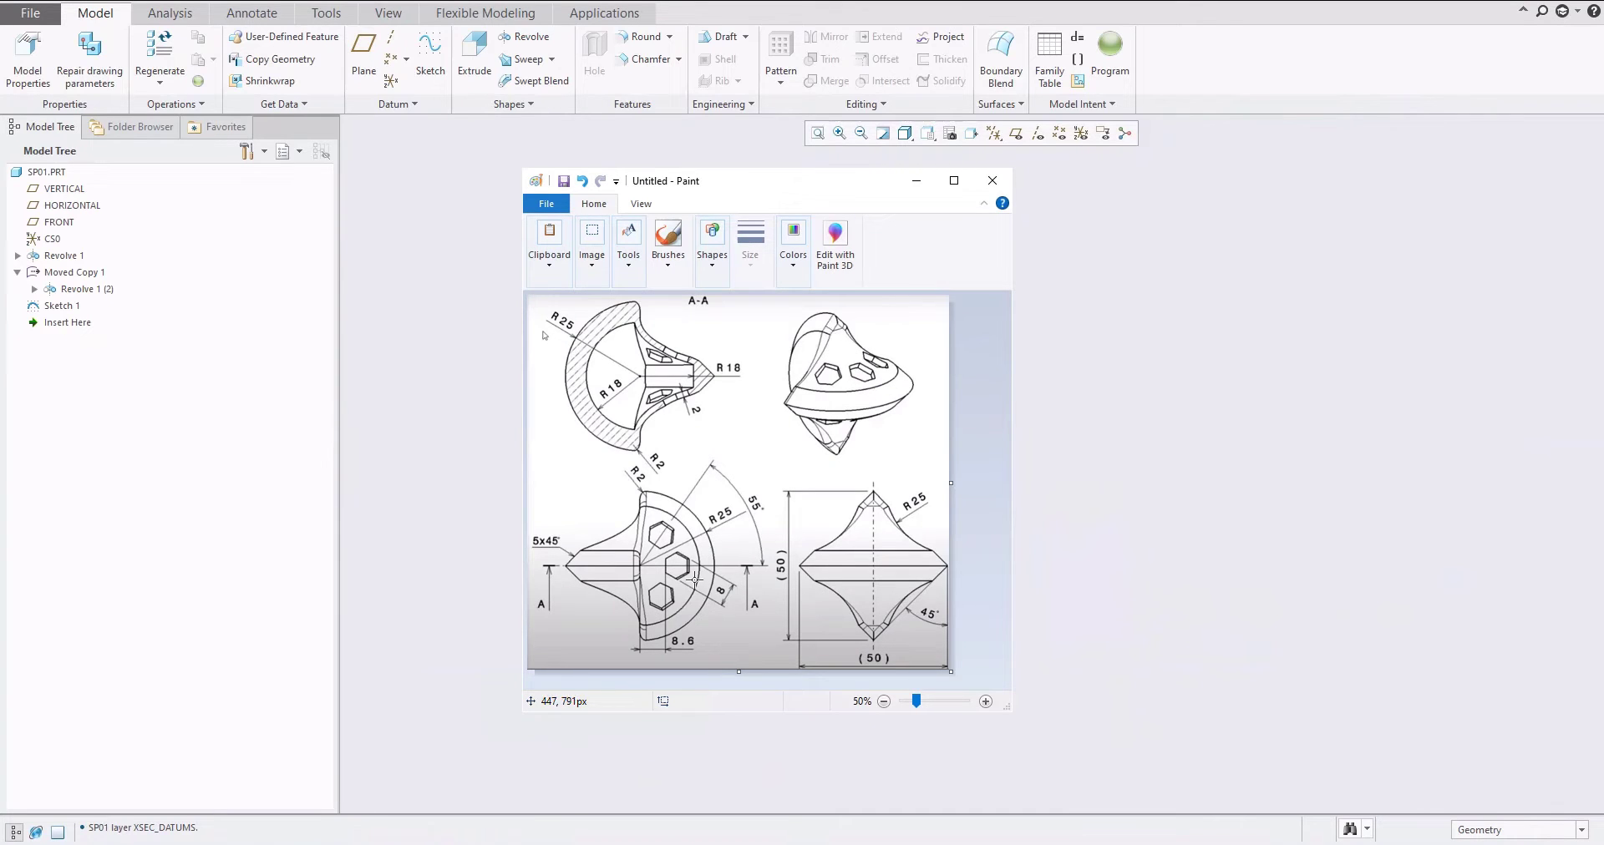
{"action": "left_click", "coordinate": [1203, 254]}
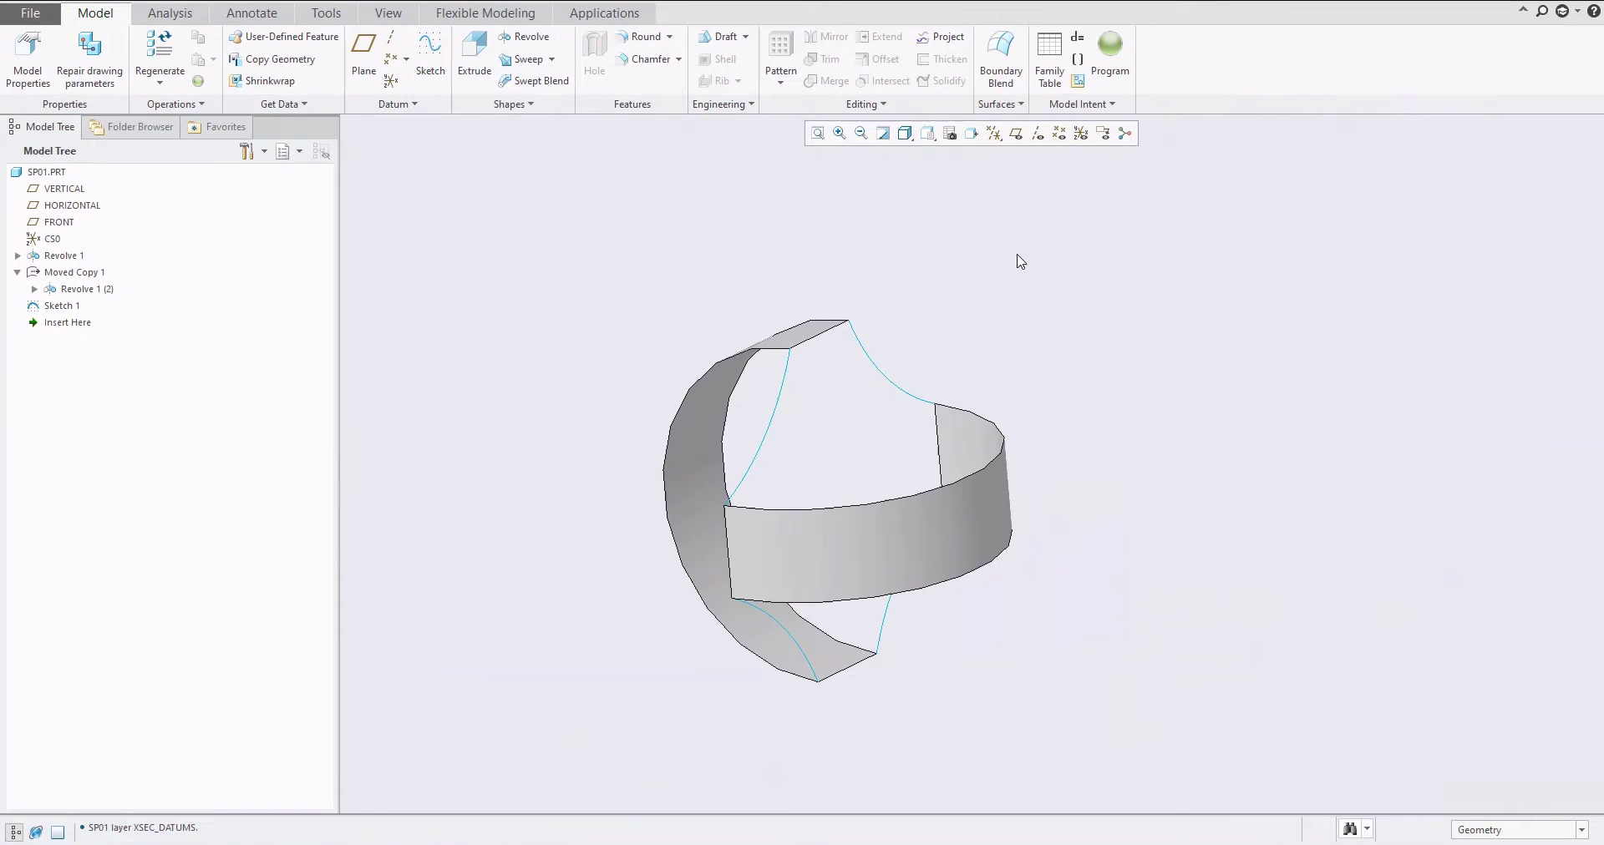
{"action": "left_click", "coordinate": [1000, 67]}
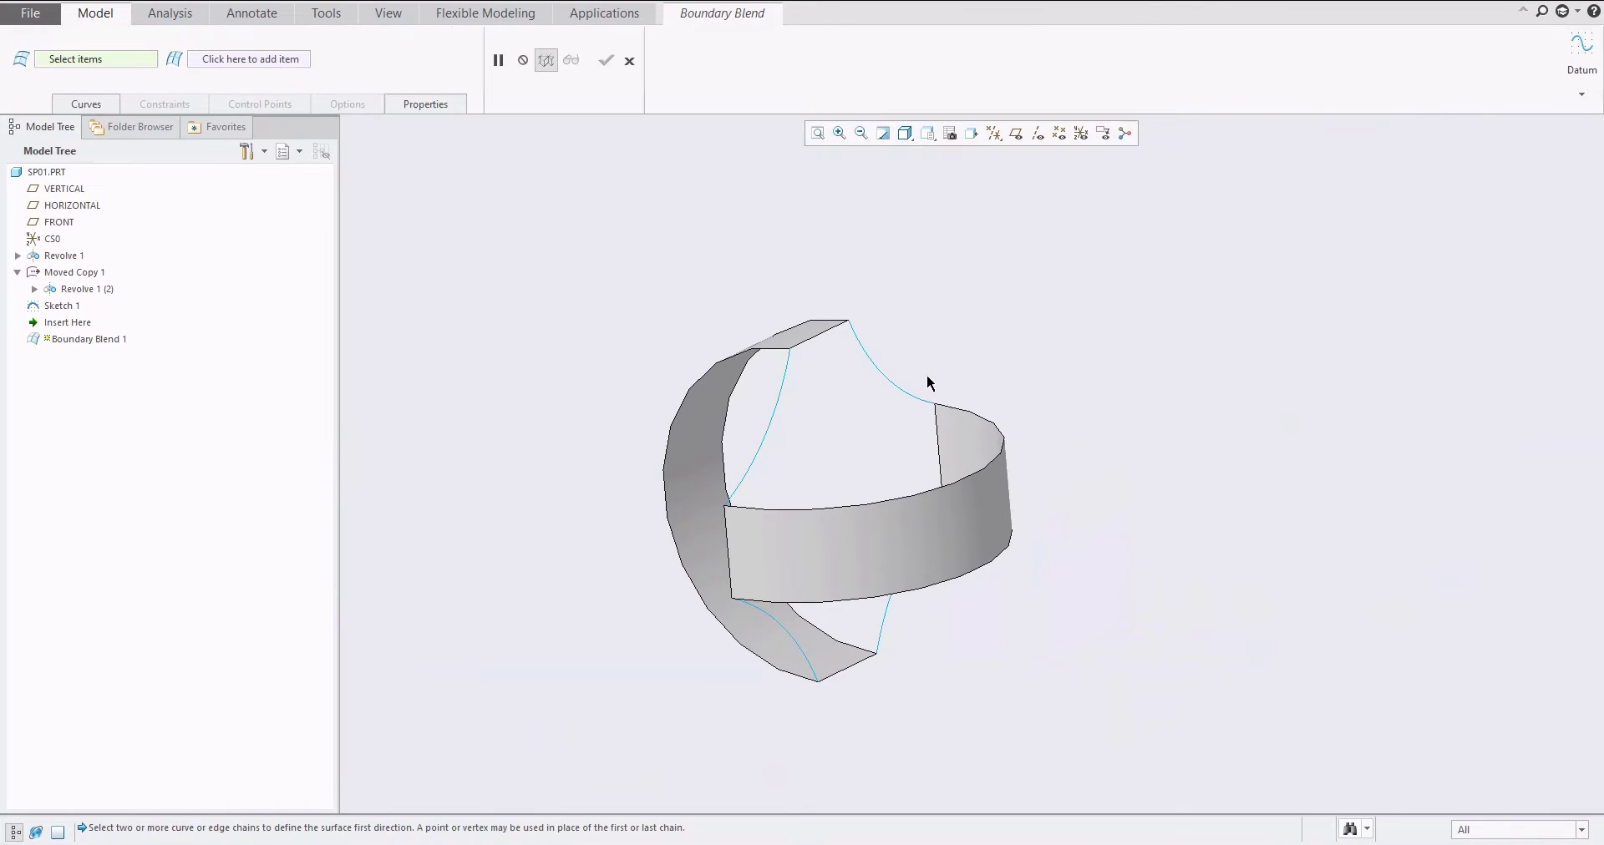
{"action": "left_click", "coordinate": [819, 331]}
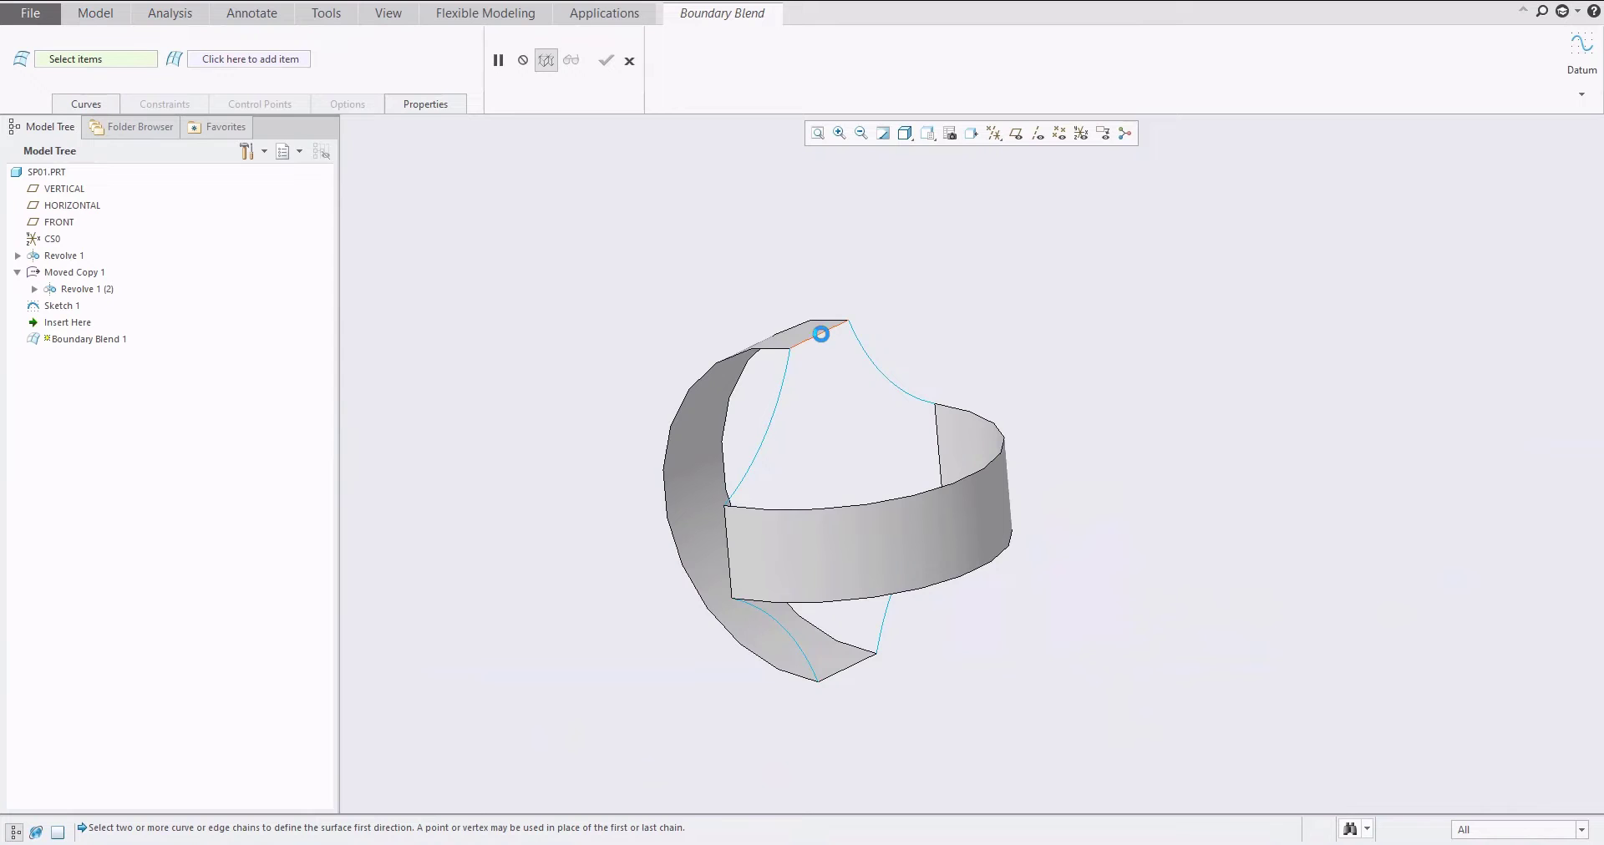
{"action": "left_click", "coordinate": [919, 492], "text": "ctrl"}
{"action": "middle_click_drag", "start_coordinate": [944, 464], "coordinate": [1005, 445]}
{"action": "middle_click_drag", "start_coordinate": [992, 474], "coordinate": [982, 471]}
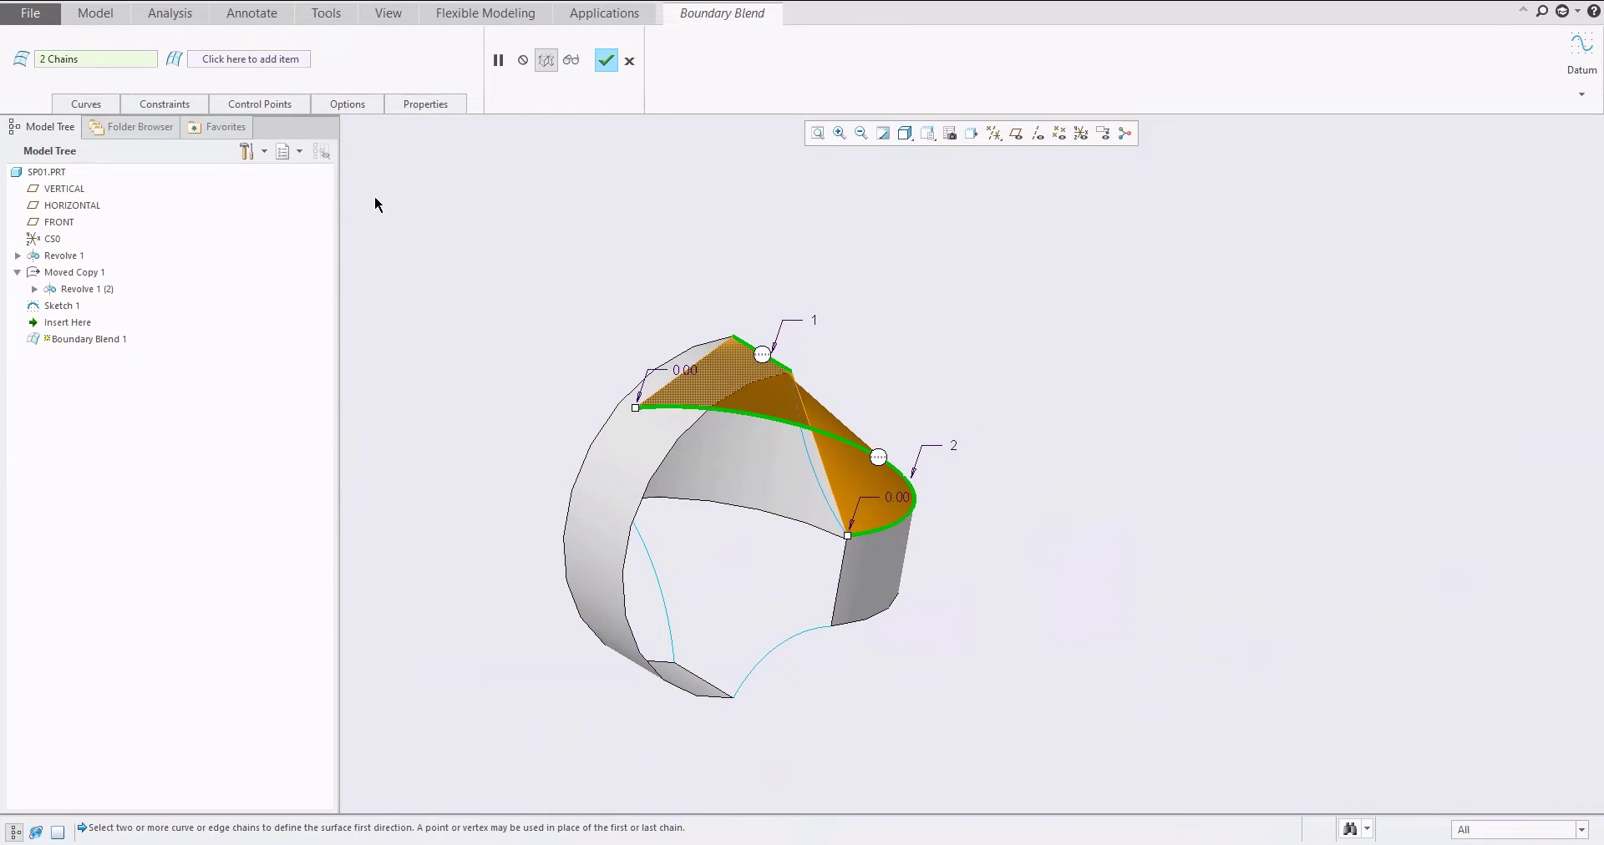
Add the two adjoining sketched arcs as the blend's second-direction chains and complete the surface
{"action": "left_click", "coordinate": [224, 60]}
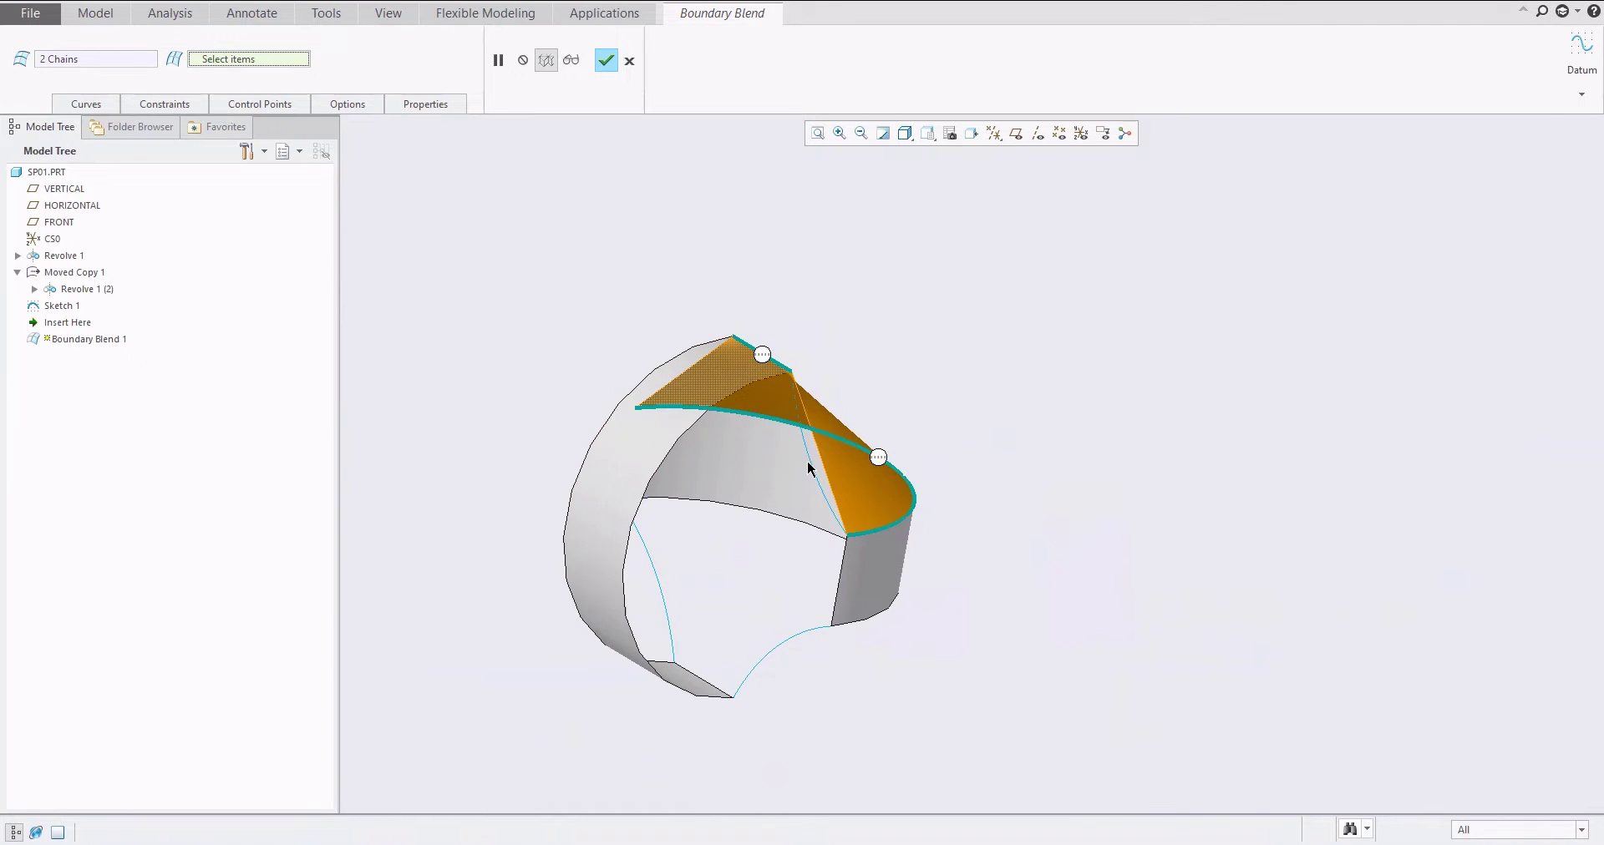
{"action": "left_click", "coordinate": [809, 458]}
{"action": "middle_click_drag", "start_coordinate": [766, 448], "coordinate": [660, 380]}
{"action": "left_click", "coordinate": [644, 391], "text": "ctrl"}
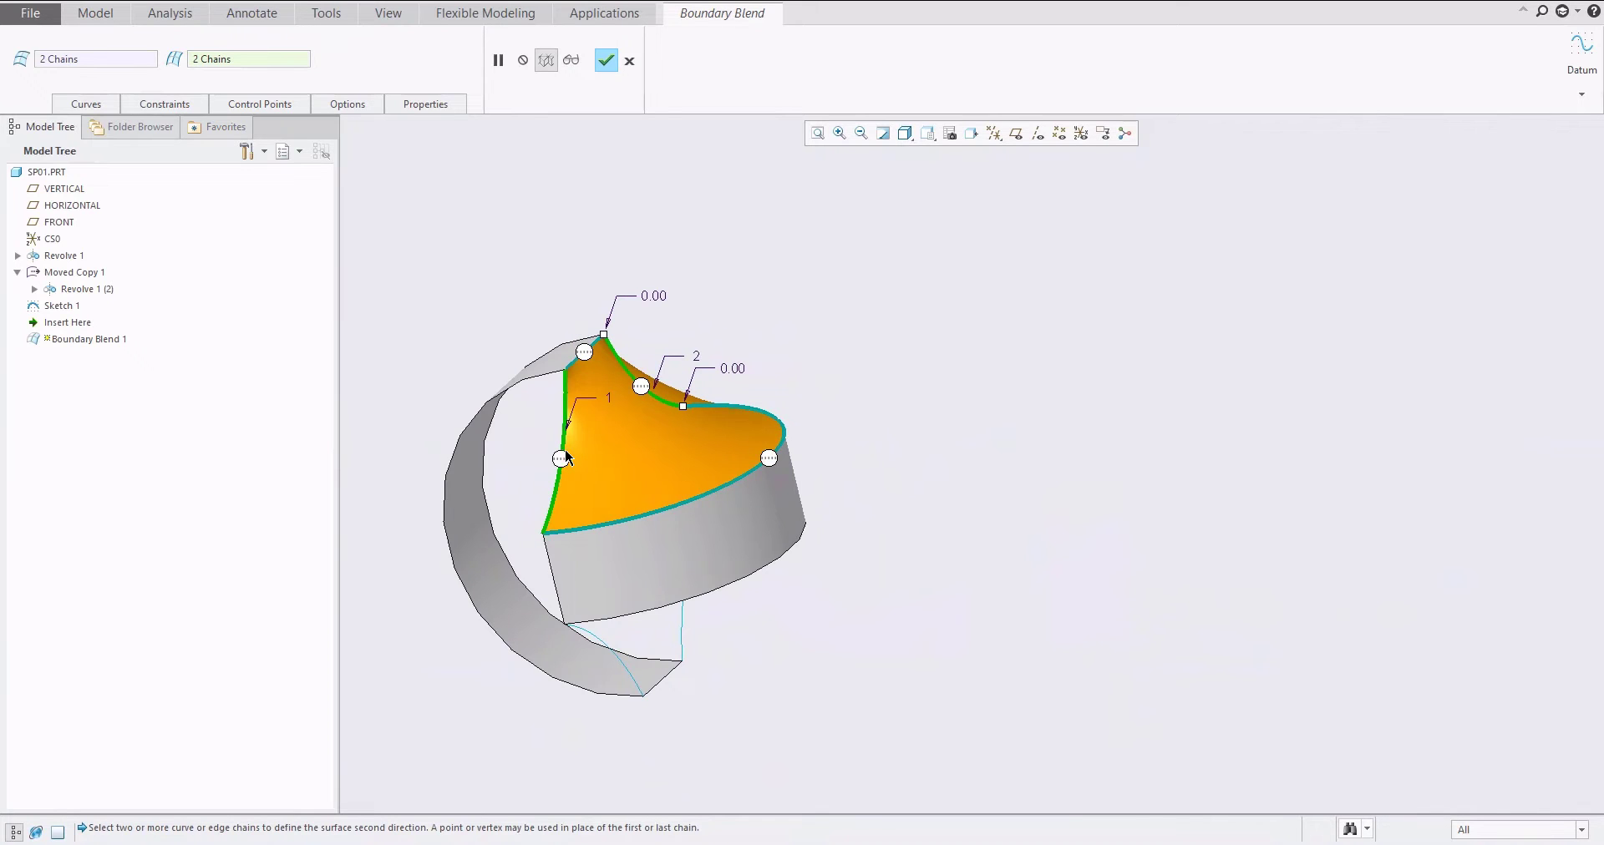
{"action": "middle_click_drag", "start_coordinate": [545, 494], "coordinate": [601, 357]}
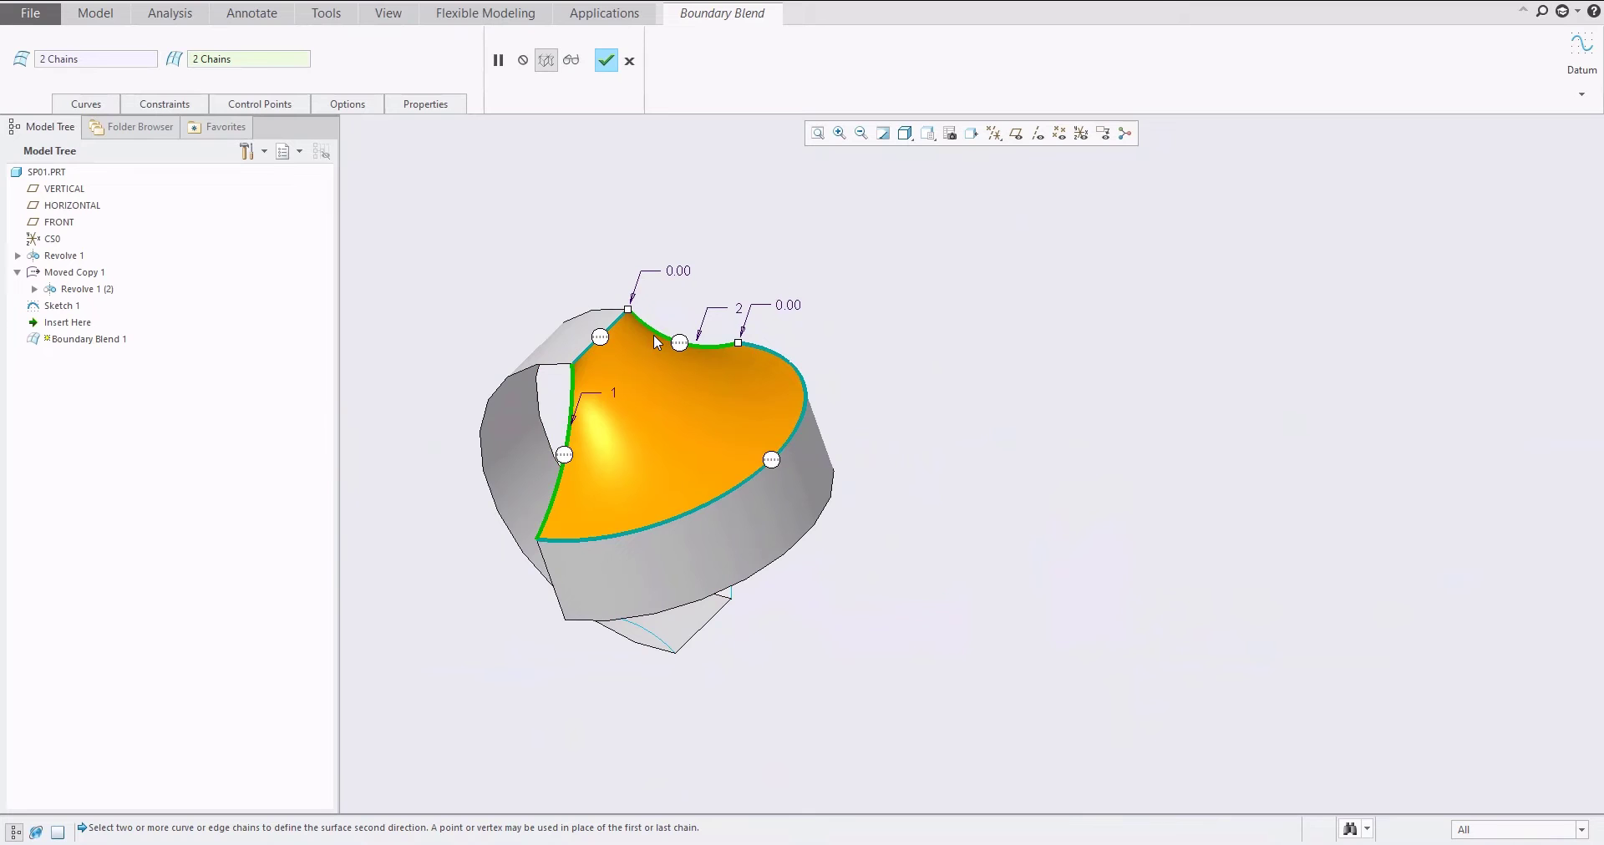
{"action": "middle_click", "coordinate": [770, 266]}
{"action": "middle_click_drag", "start_coordinate": [763, 343], "coordinate": [803, 469], "text": "shift"}
{"action": "left_click", "coordinate": [939, 284]}
Create a second boundary blend from the same band's opposite curved edge to the facing end edge, using the adjoining arcs as second direction
{"action": "left_click", "coordinate": [1005, 64]}
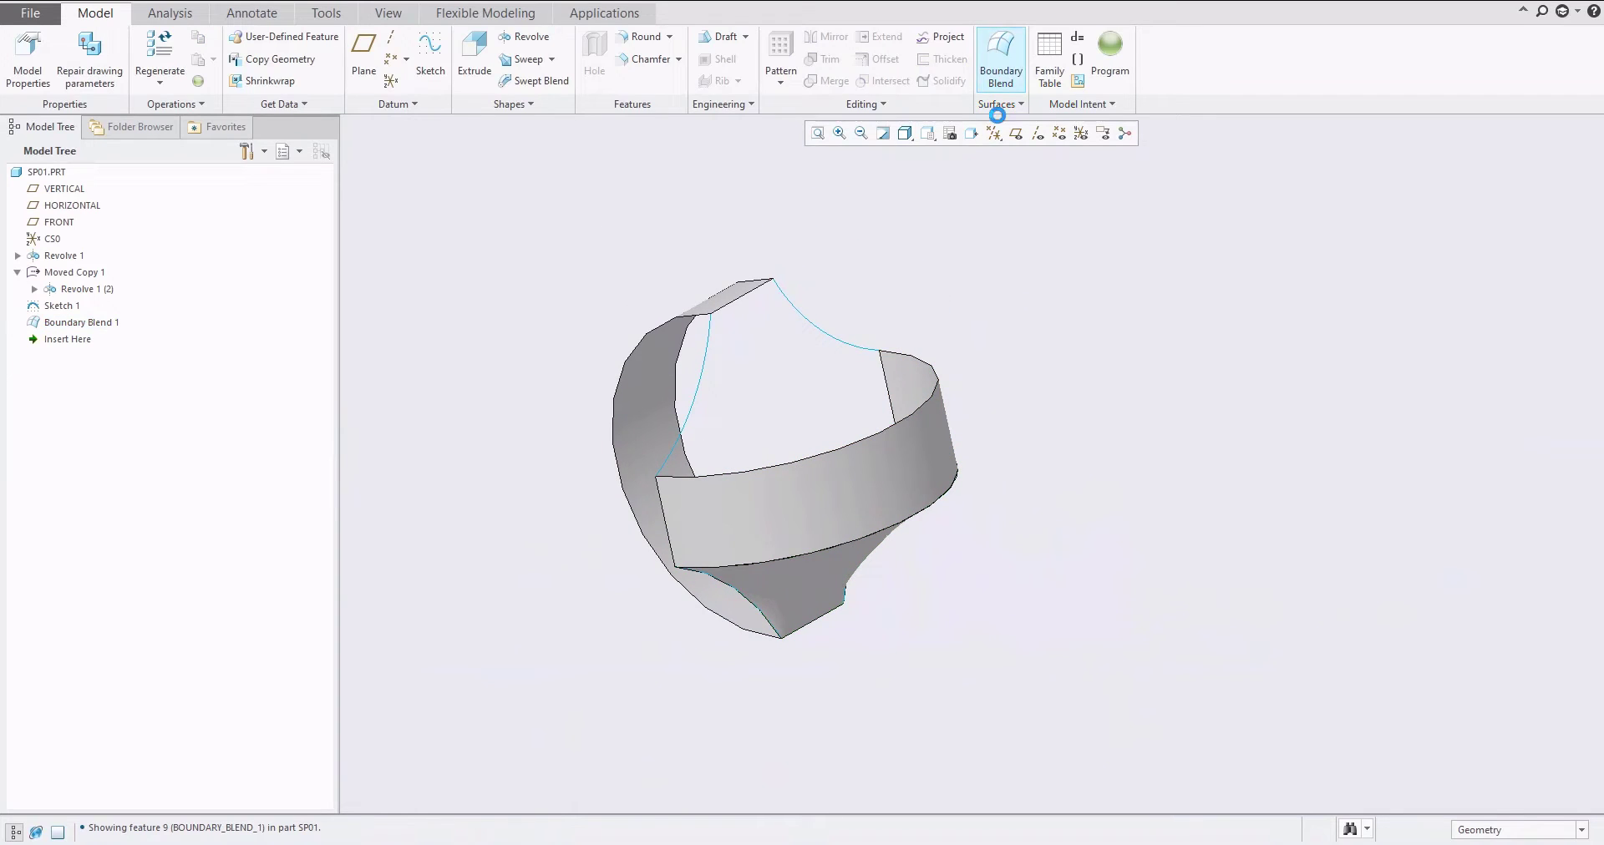
{"action": "left_click", "coordinate": [1009, 67]}
{"action": "left_click", "coordinate": [820, 435]}
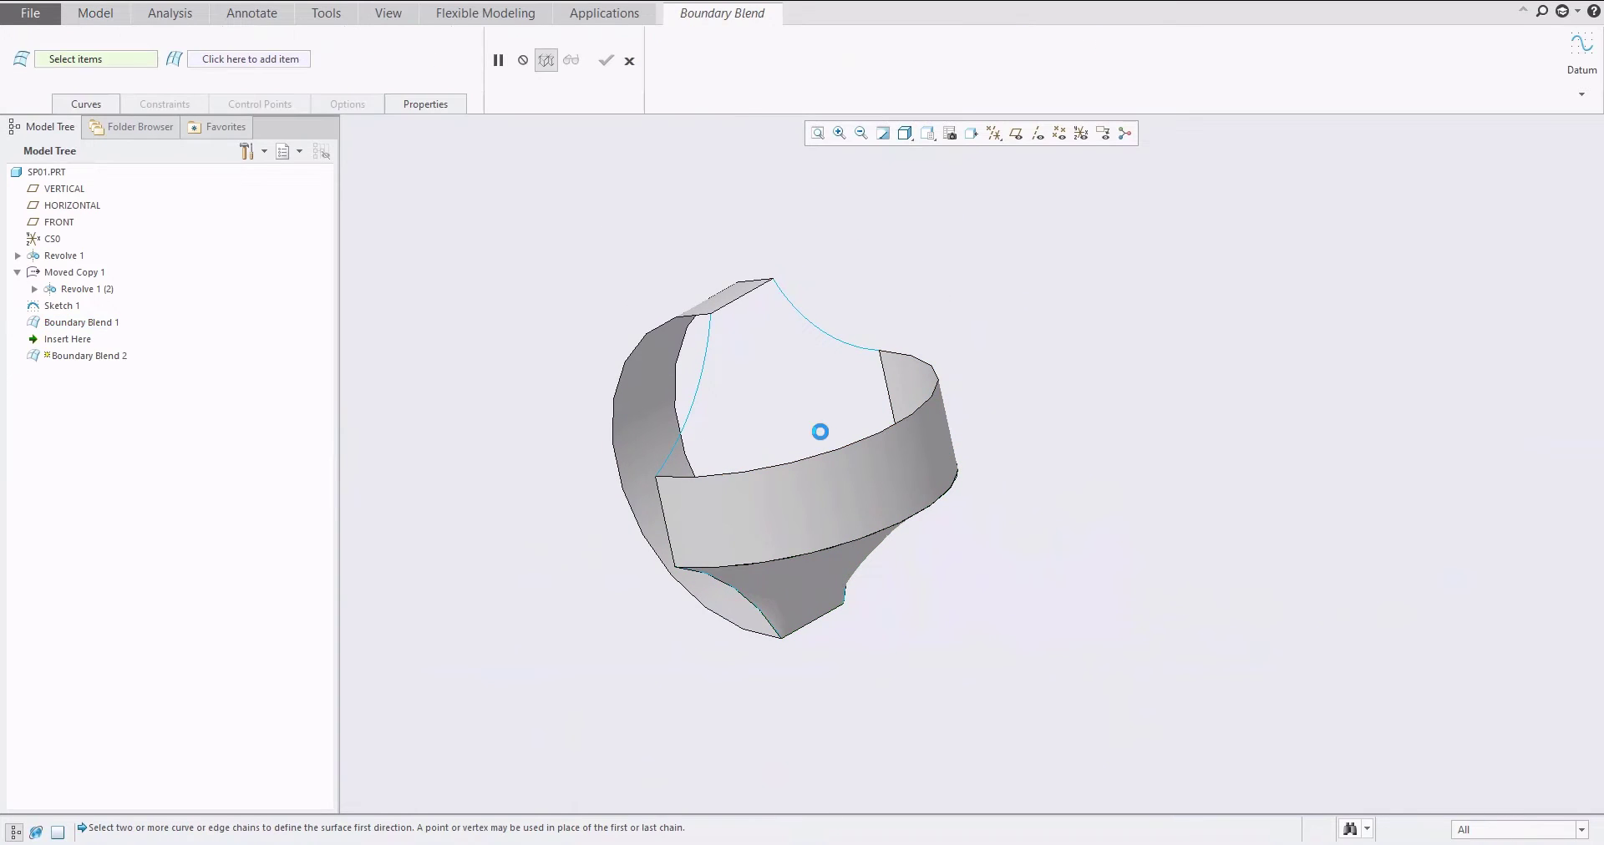
{"action": "left_click", "coordinate": [740, 306], "text": "ctrl"}
{"action": "left_click", "coordinate": [233, 61]}
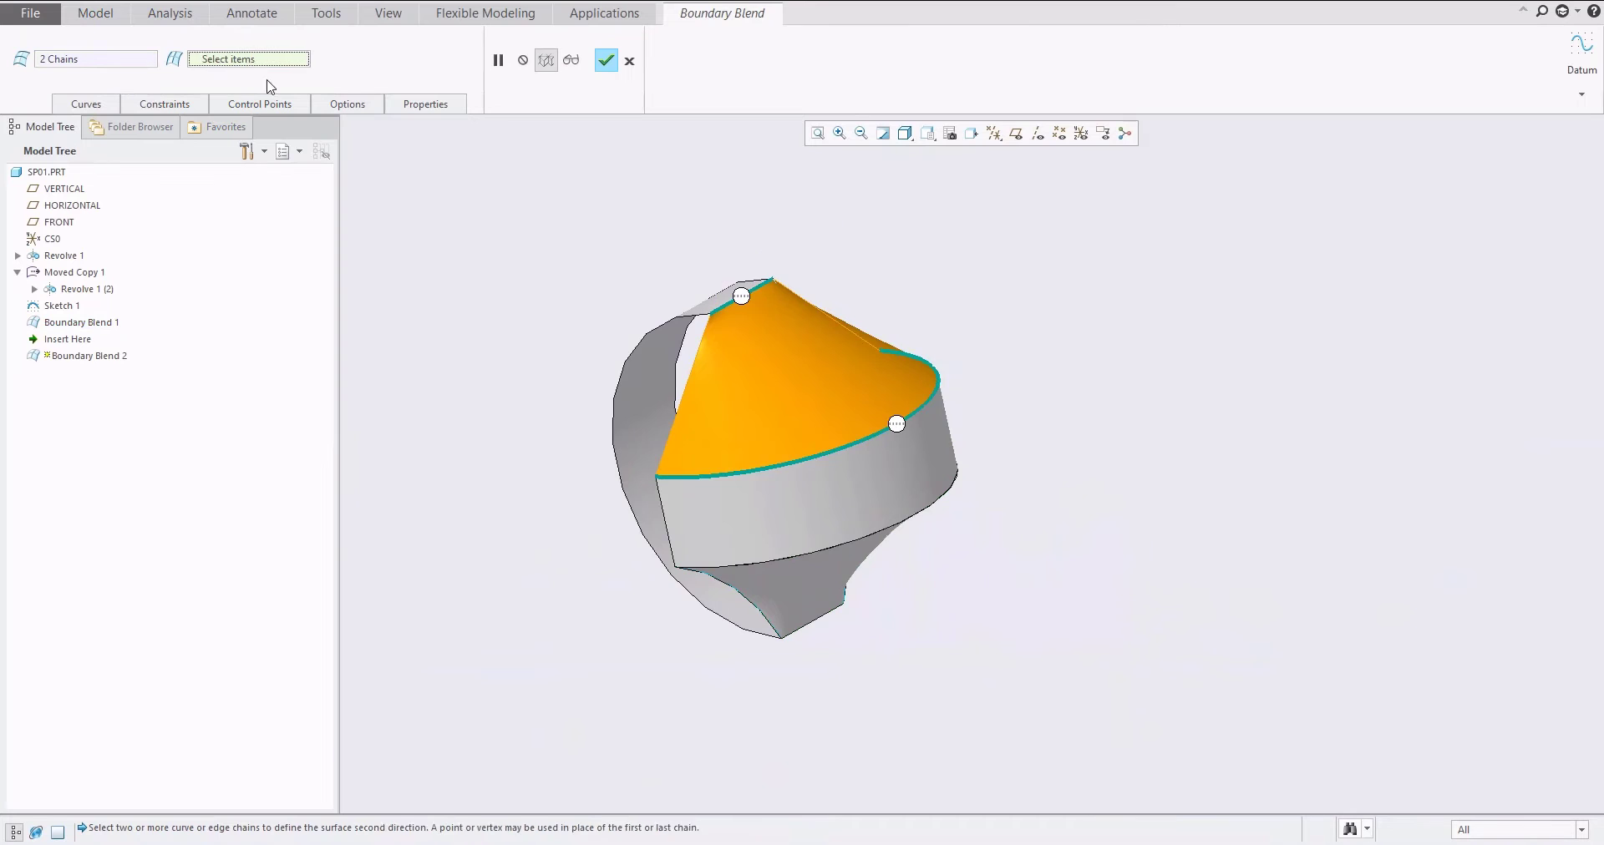
{"action": "middle_click_drag", "start_coordinate": [784, 373], "coordinate": [854, 367]}
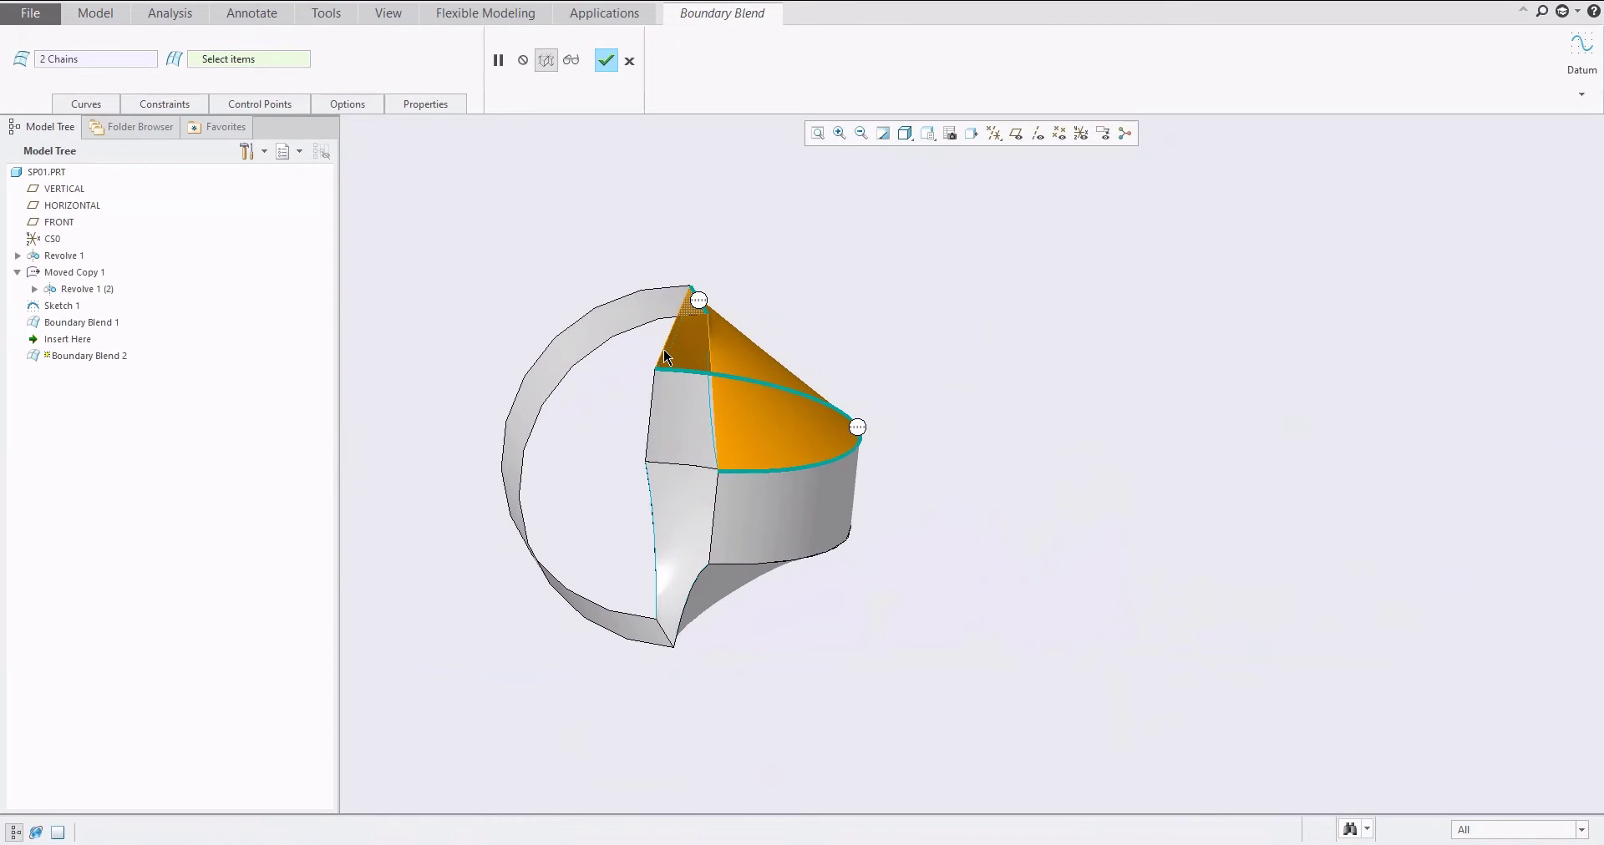
{"action": "left_click", "coordinate": [671, 358]}
{"action": "middle_click", "coordinate": [890, 334]}
{"action": "middle_click_drag", "start_coordinate": [892, 400], "coordinate": [937, 329]}
{"action": "left_click", "coordinate": [923, 264]}
Create a third boundary blend between the remaining band's curved edge and the facing end edge, with the two arcs as second direction
{"action": "left_click", "coordinate": [1001, 55]}
{"action": "left_click", "coordinate": [820, 453]}
{"action": "left_click", "coordinate": [807, 335], "text": "ctrl"}
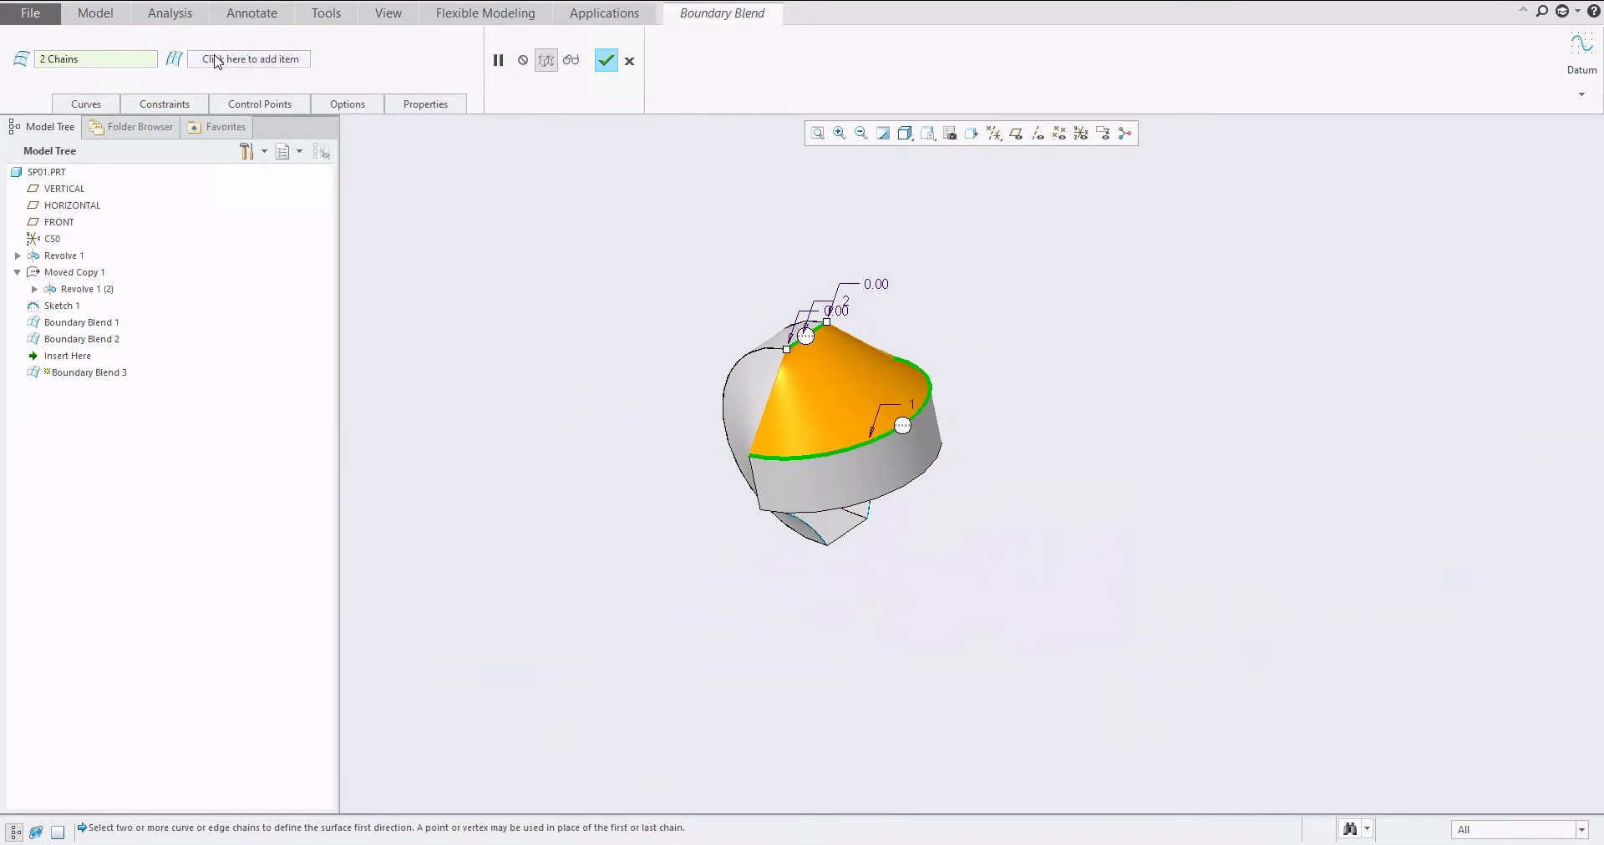
{"action": "left_click", "coordinate": [215, 61]}
{"action": "middle_click_drag", "start_coordinate": [744, 401], "coordinate": [623, 306]}
{"action": "scroll", "coordinate": [783, 418], "scroll_direction": "up", "scroll_amount": 3}
{"action": "left_click", "coordinate": [796, 418]}
{"action": "left_click", "coordinate": [572, 256], "text": "ctrl"}
{"action": "middle_click", "coordinate": [619, 312]}
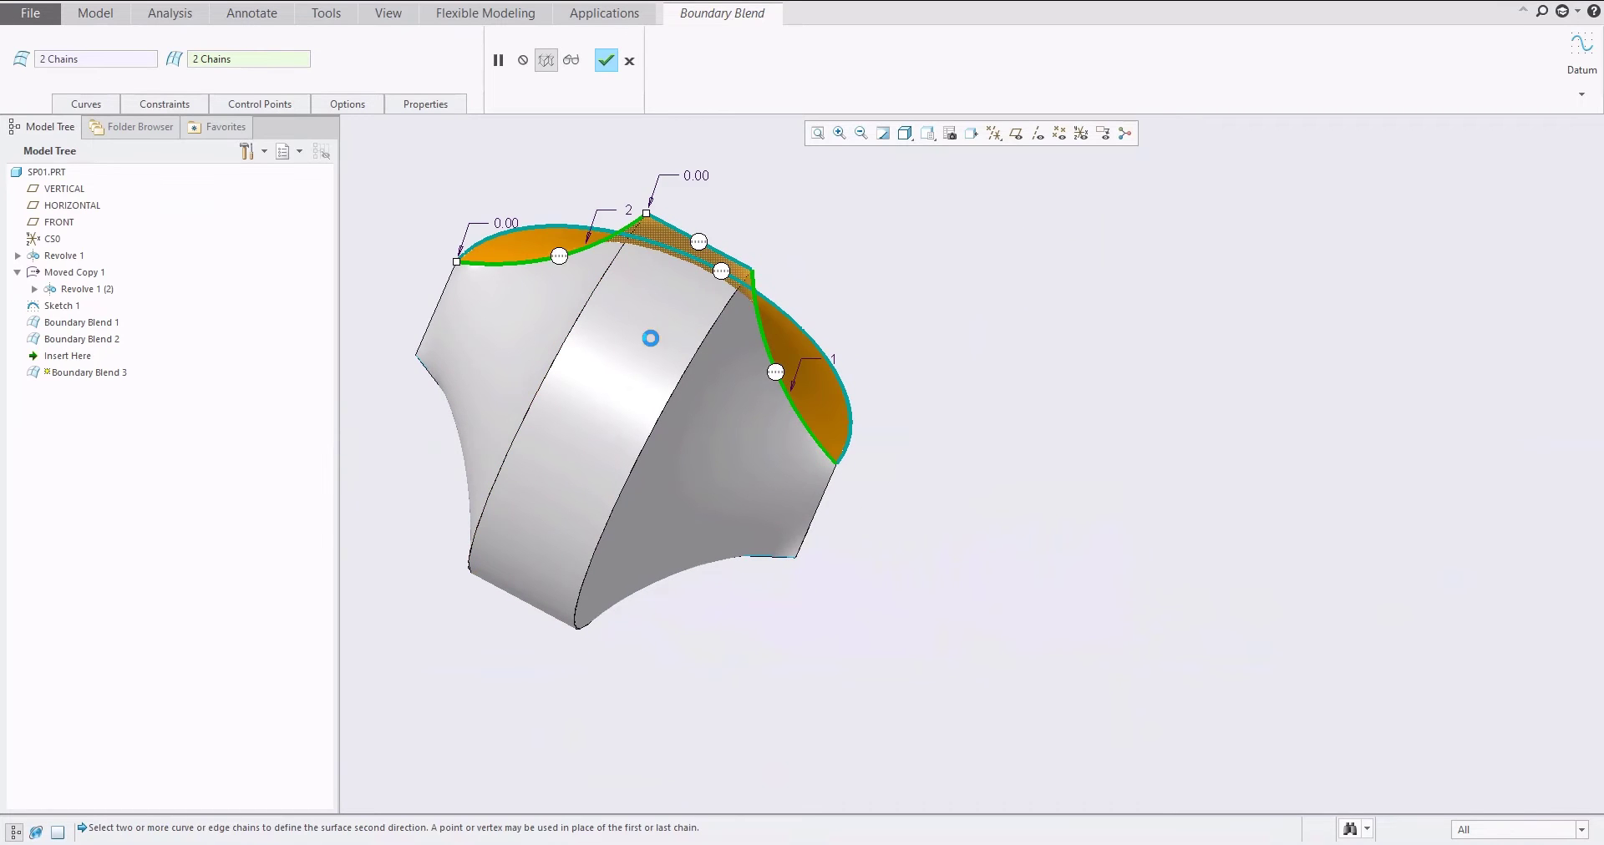
{"action": "middle_click_drag", "start_coordinate": [662, 387], "coordinate": [547, 376]}
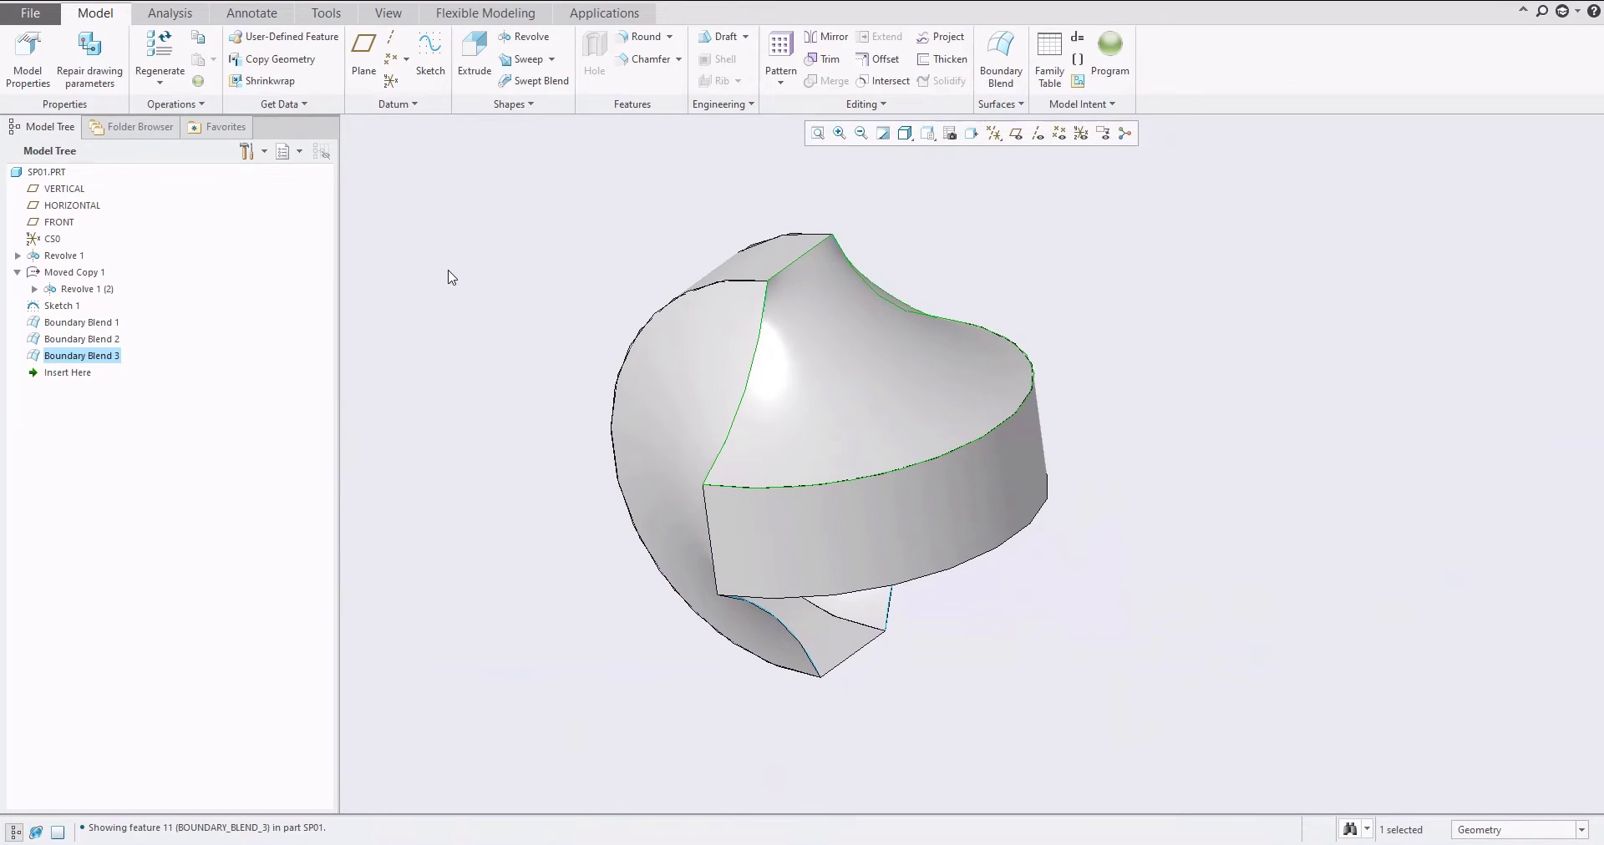
Mirror the Boundary Blend 3 surface about the VERTICAL datum plane and leave the datum planes hidden
{"action": "left_click", "coordinate": [1016, 133]}
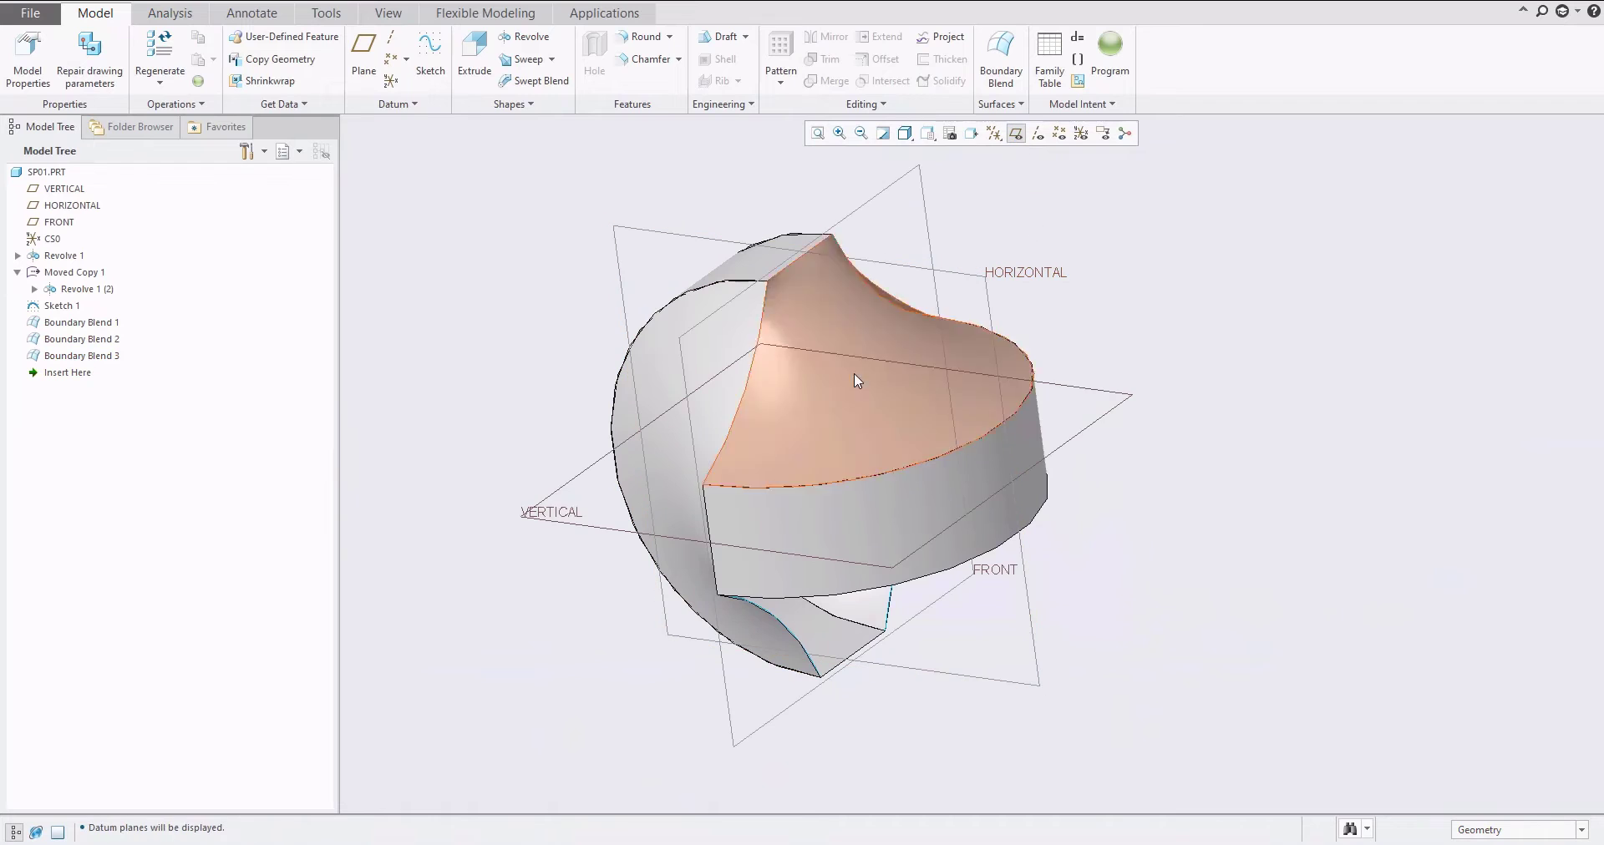
{"action": "left_click", "coordinate": [859, 329]}
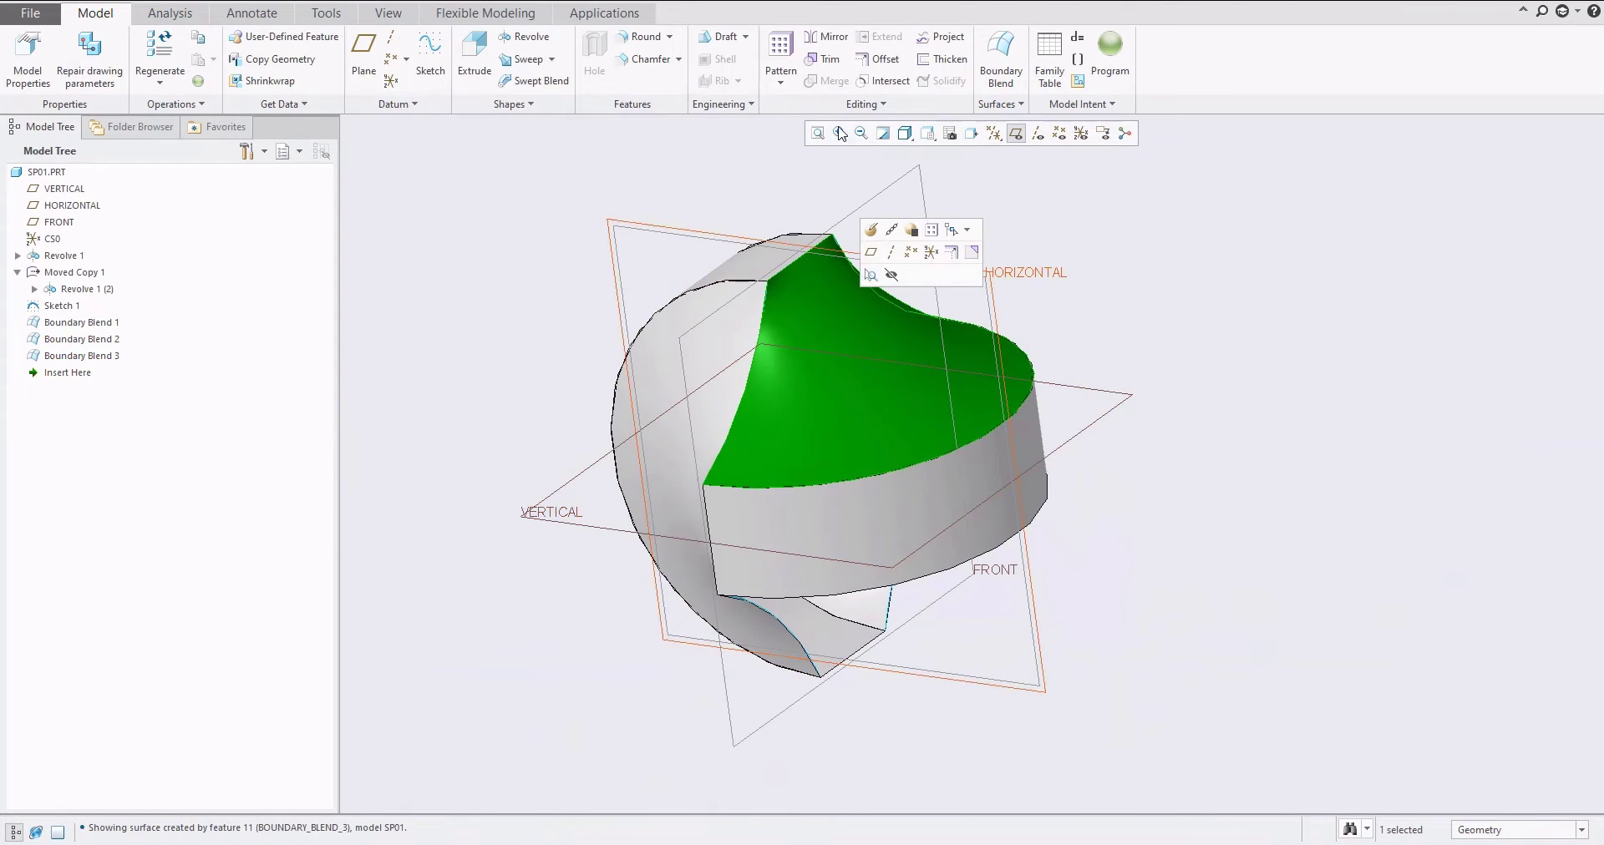
{"action": "left_click", "coordinate": [1090, 424]}
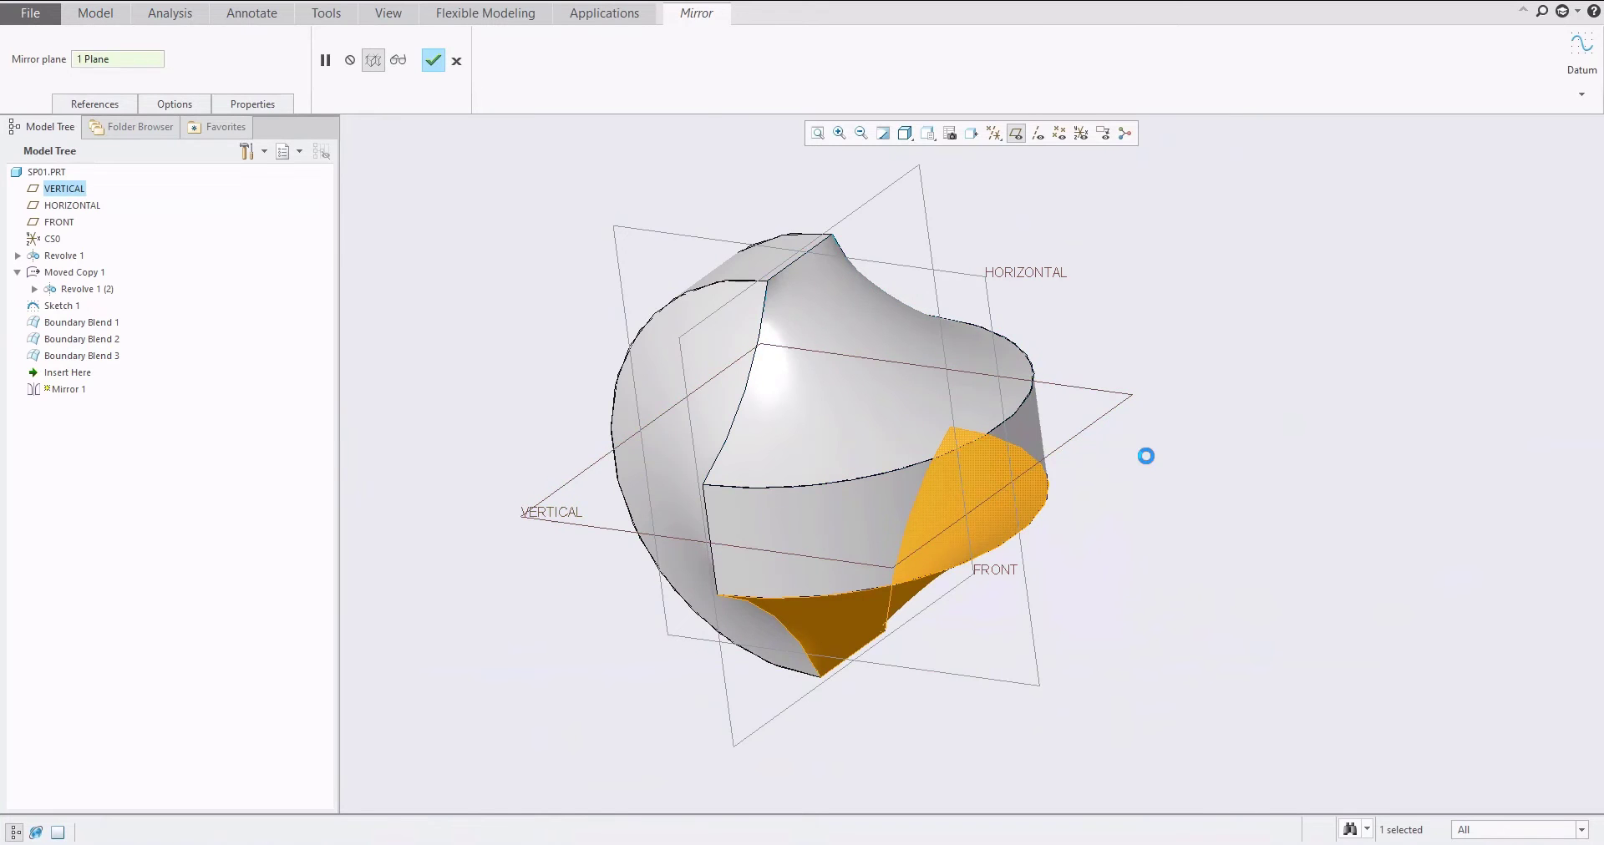
{"action": "middle_click", "coordinate": [932, 428]}
{"action": "scroll", "coordinate": [932, 428], "scroll_direction": "up", "scroll_amount": 1}
{"action": "mouse_move", "coordinate": [932, 429]}
{"action": "middle_mouse_down"}
{"action": "mouse_move", "coordinate": [897, 361]}
{"action": "mouse_move", "coordinate": [923, 480]}
{"action": "mouse_move", "coordinate": [918, 451]}
{"action": "middle_mouse_up"}
{"action": "left_click", "coordinate": [729, 229]}
{"action": "left_click", "coordinate": [1015, 135]}
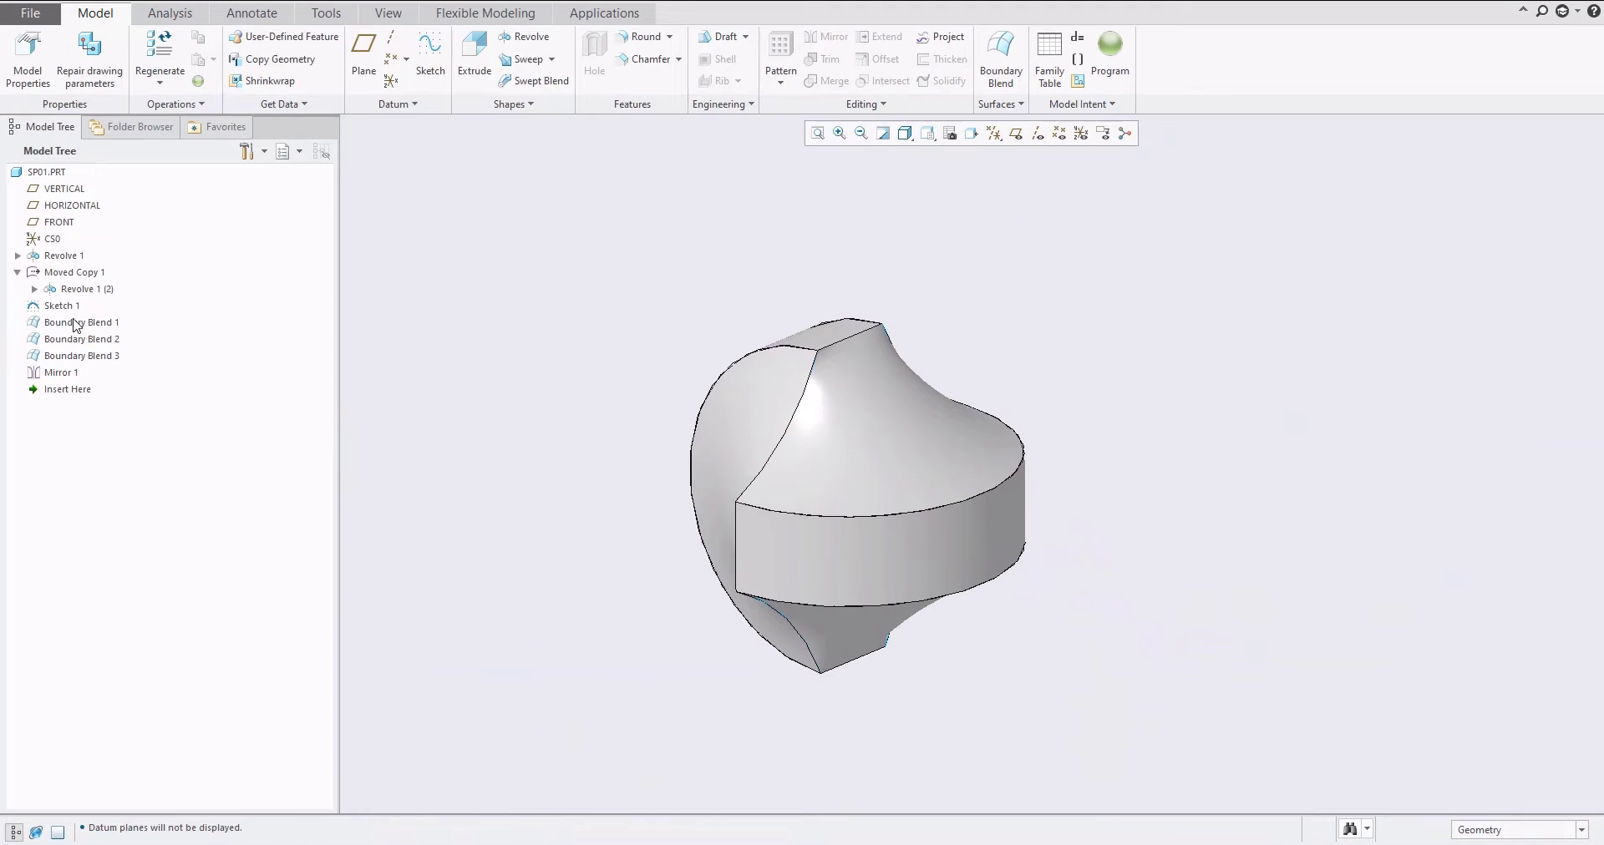
Check the reference drawing for the size and position of the hexagonal holes
{"action": "middle_click_drag", "start_coordinate": [515, 403], "coordinate": [539, 433]}
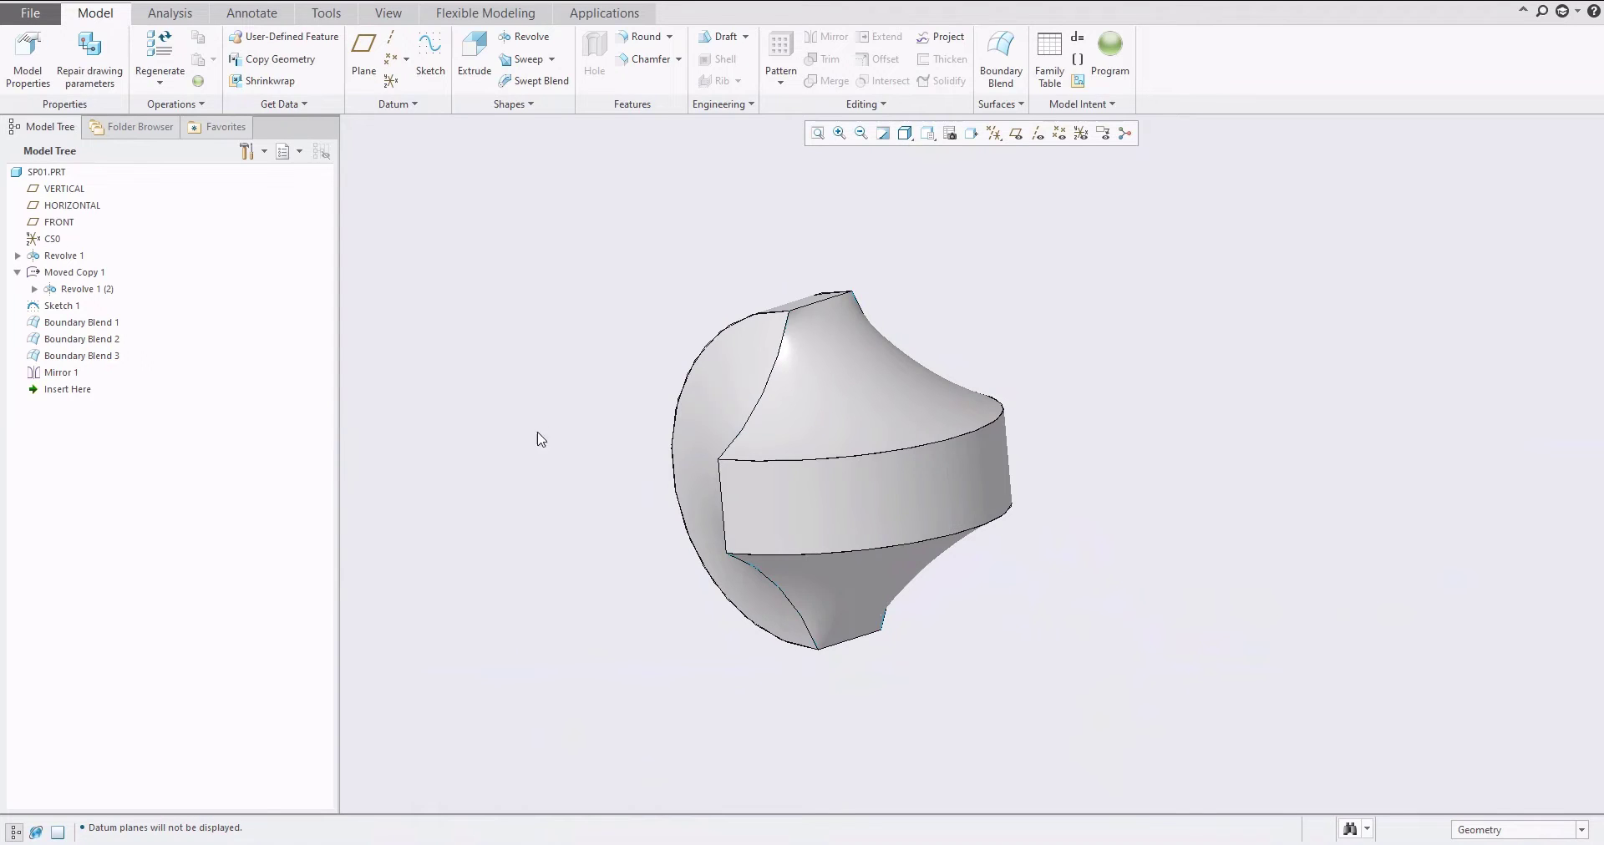
{"action": "key", "text": "alt+Tab"}
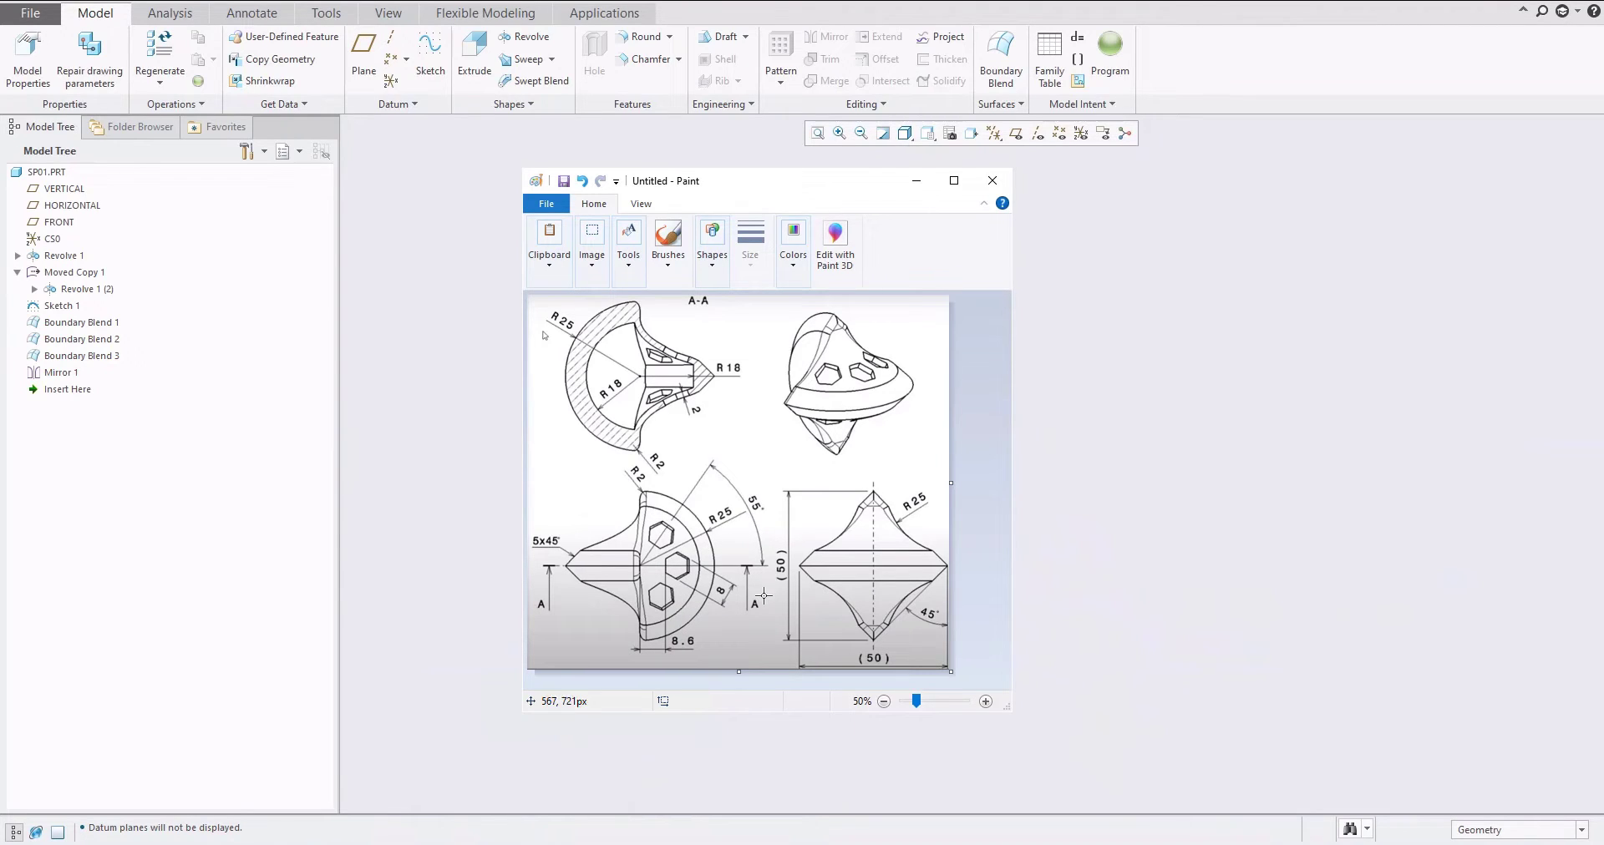
{"action": "left_click", "coordinate": [916, 181]}
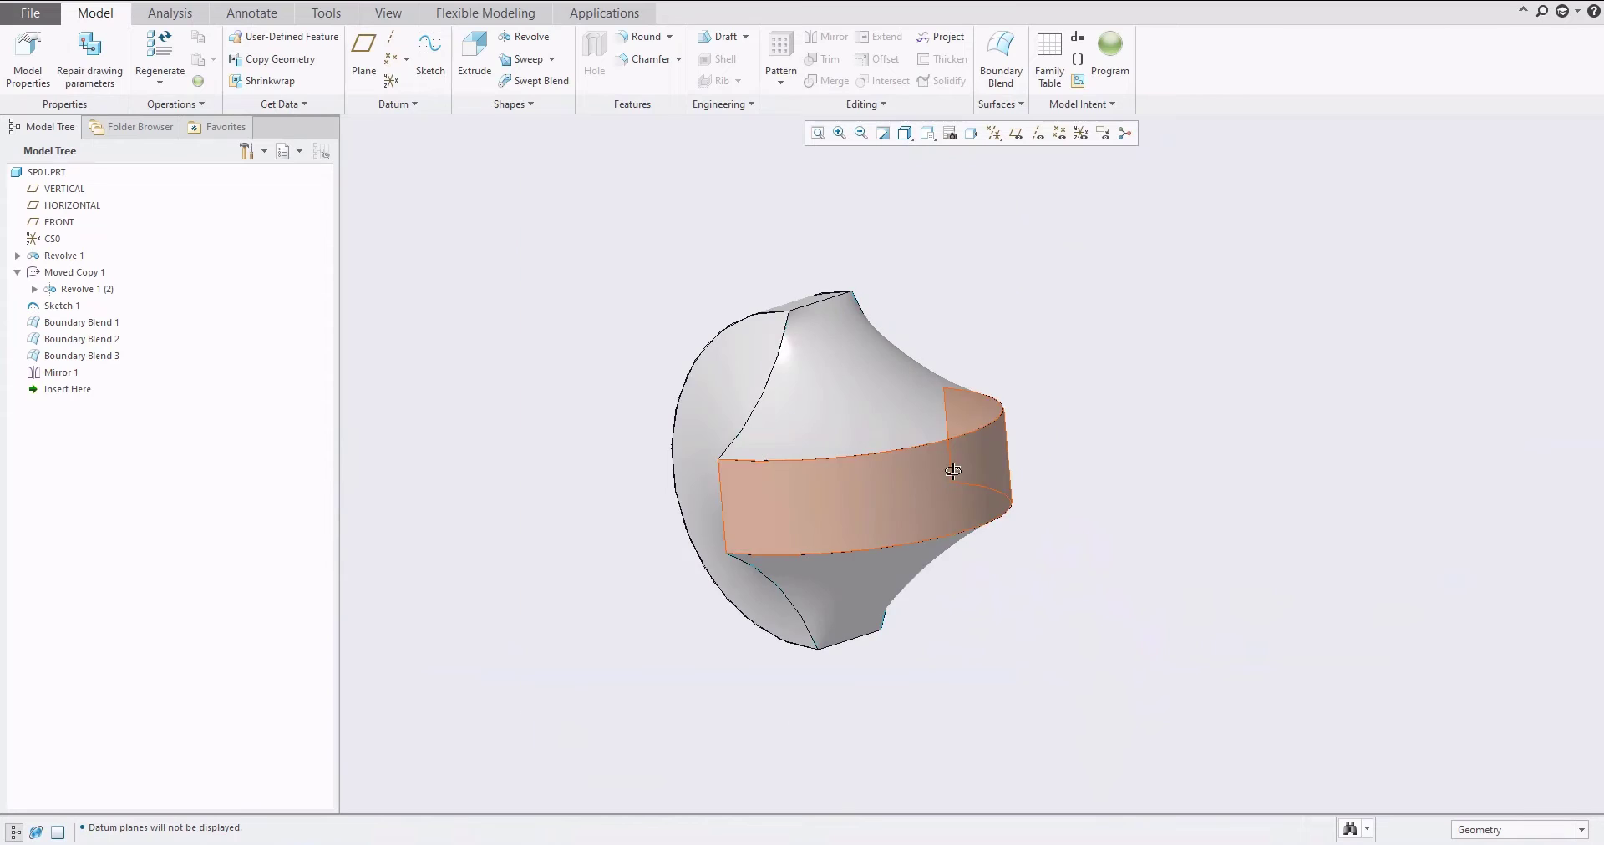
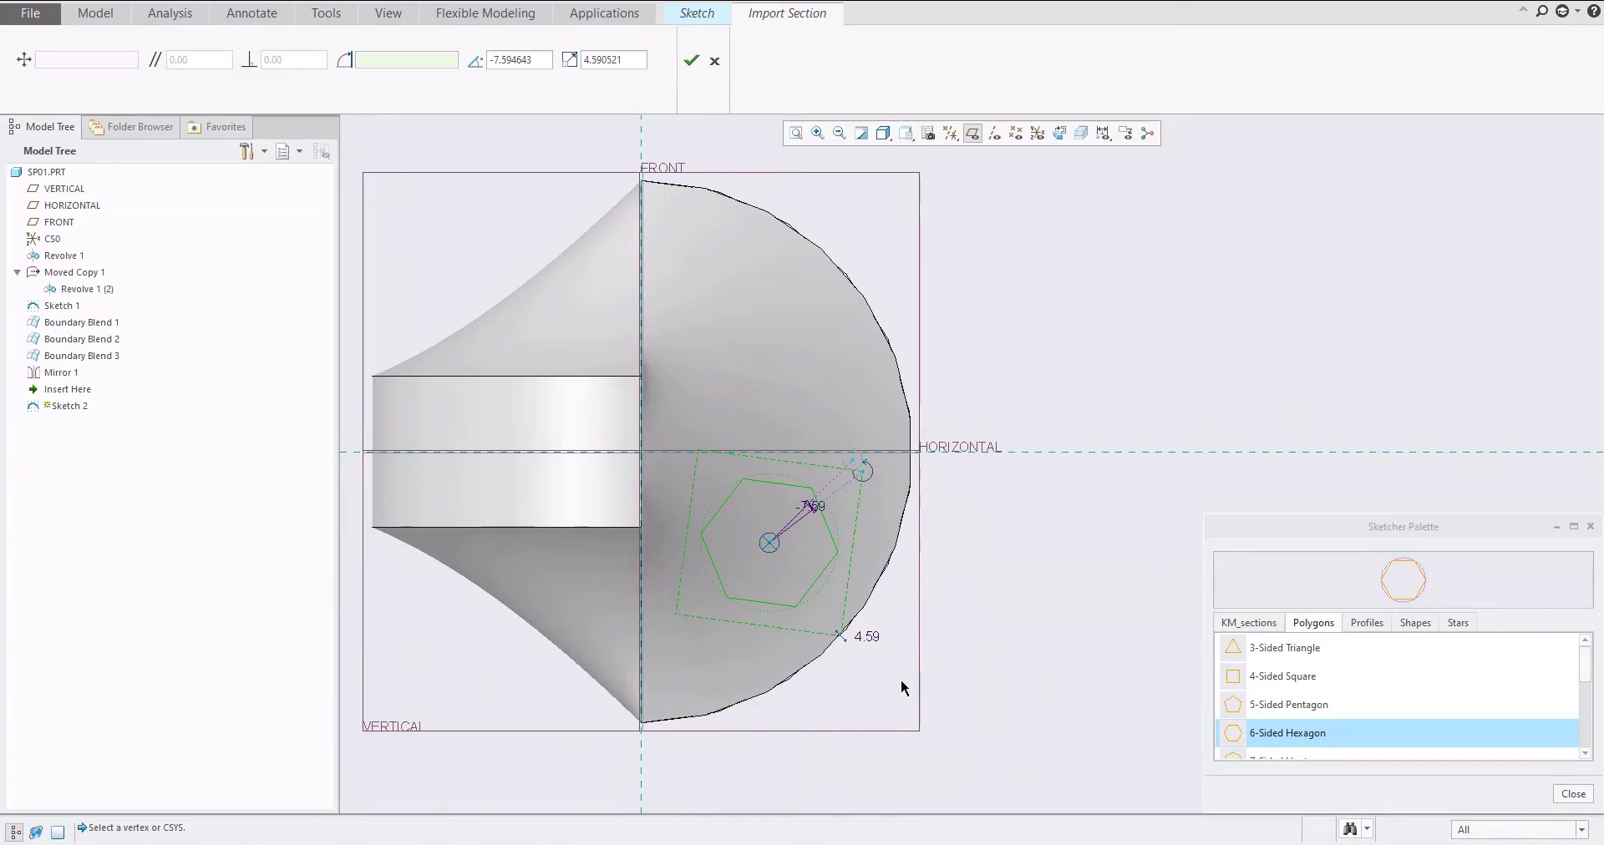
Scale the imported hexagon to about 3.93, close the sketcher palette and accept its placement below the horizontal reference
{"action": "mouse_move", "coordinate": [838, 632]}
{"action": "left_mouse_down"}
{"action": "mouse_move", "coordinate": [816, 607]}
{"action": "mouse_move", "coordinate": [833, 628]}
{"action": "left_mouse_up"}
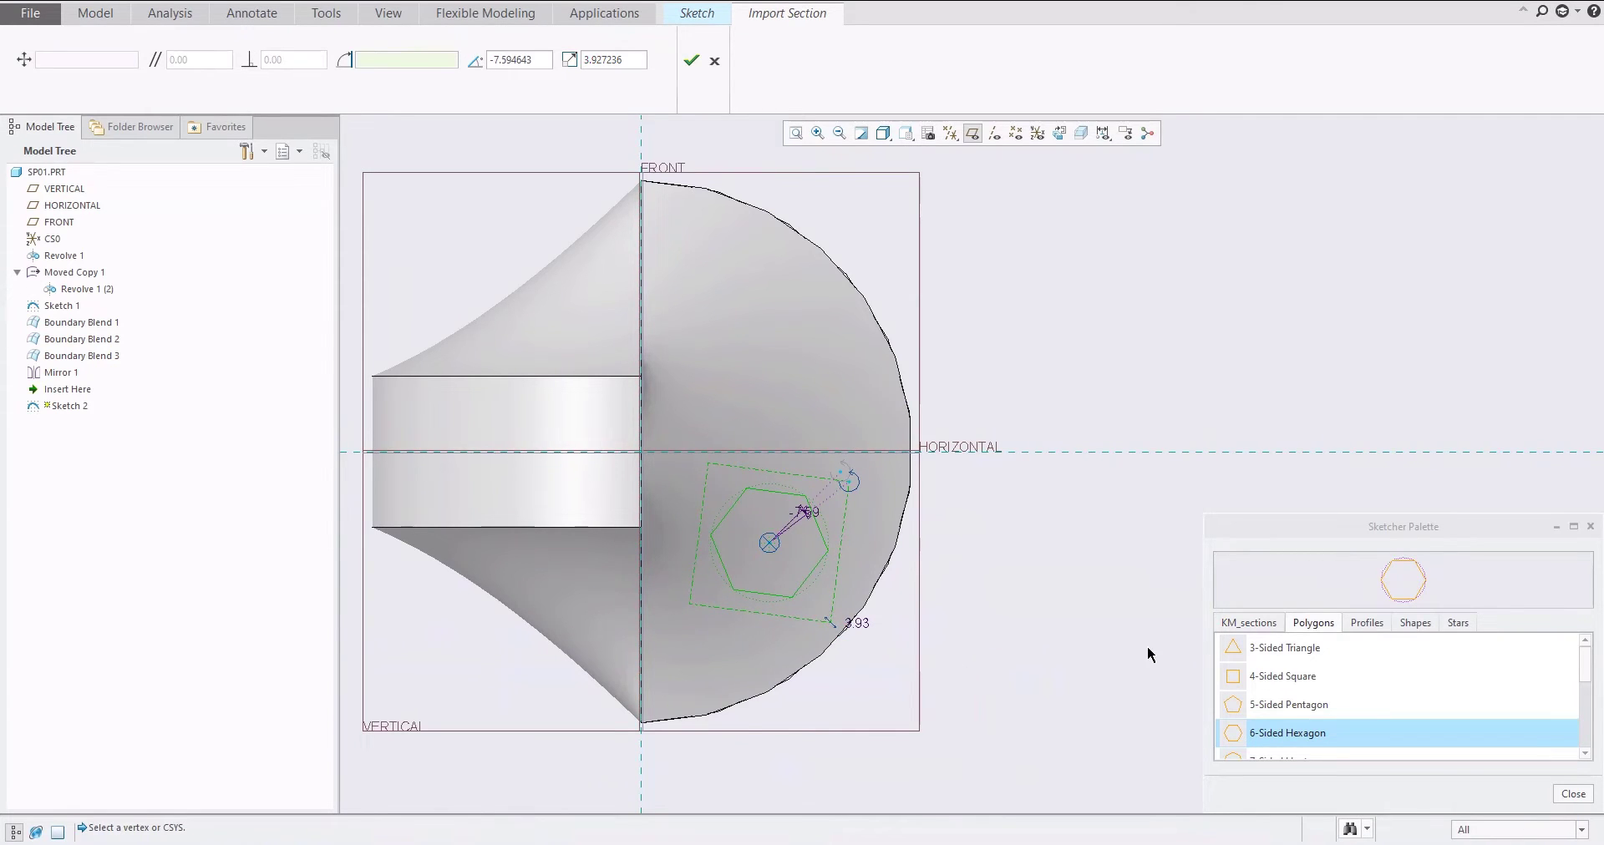
{"action": "left_click", "coordinate": [1592, 526]}
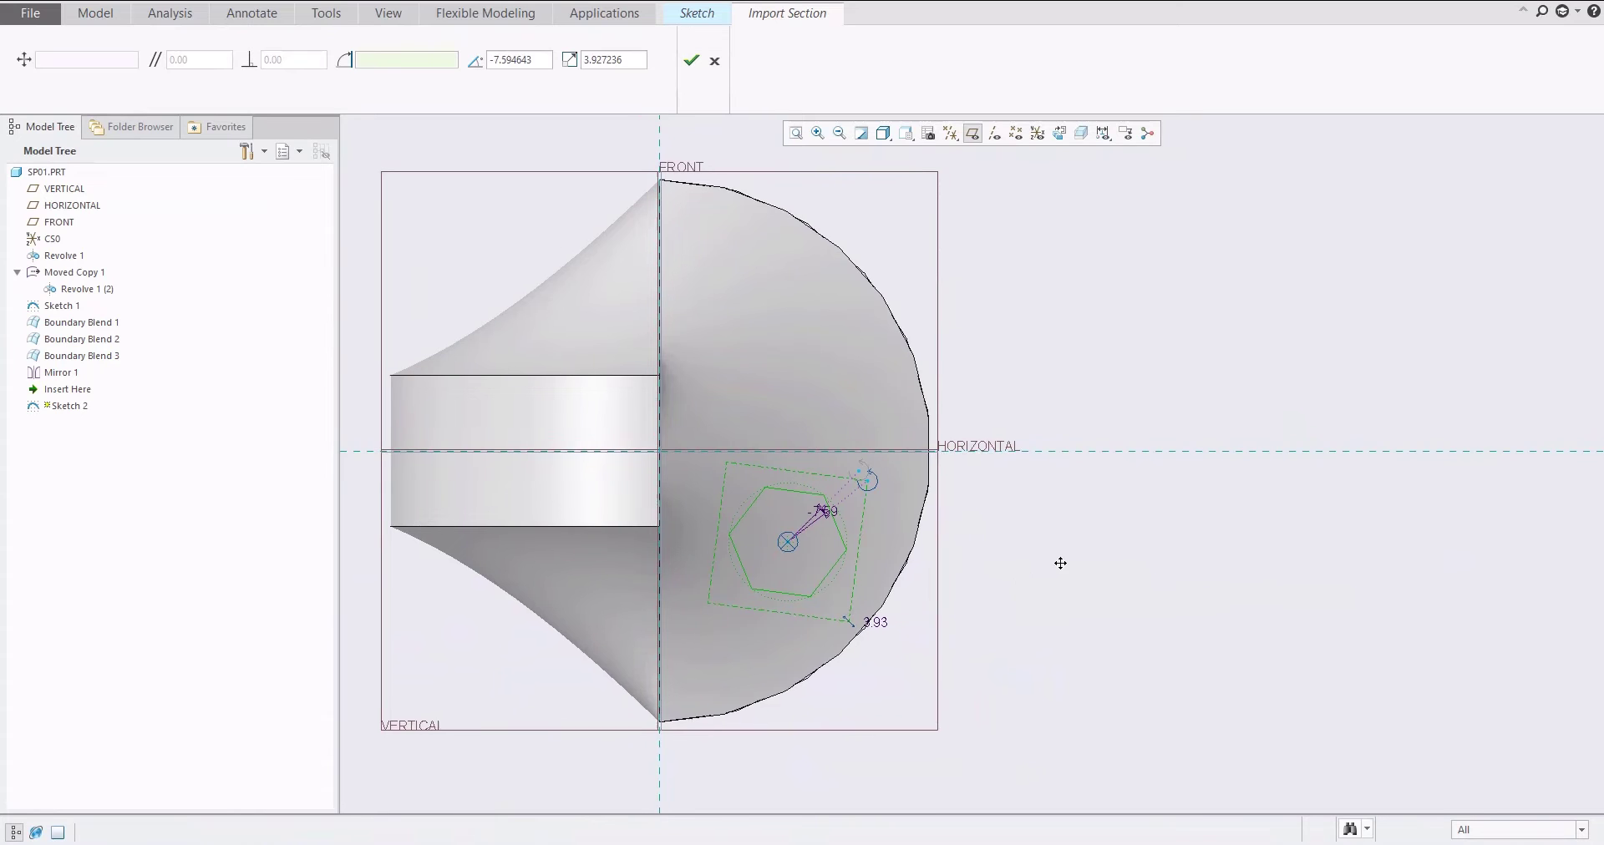
{"action": "scroll", "coordinate": [776, 513], "scroll_direction": "down", "scroll_amount": 2}
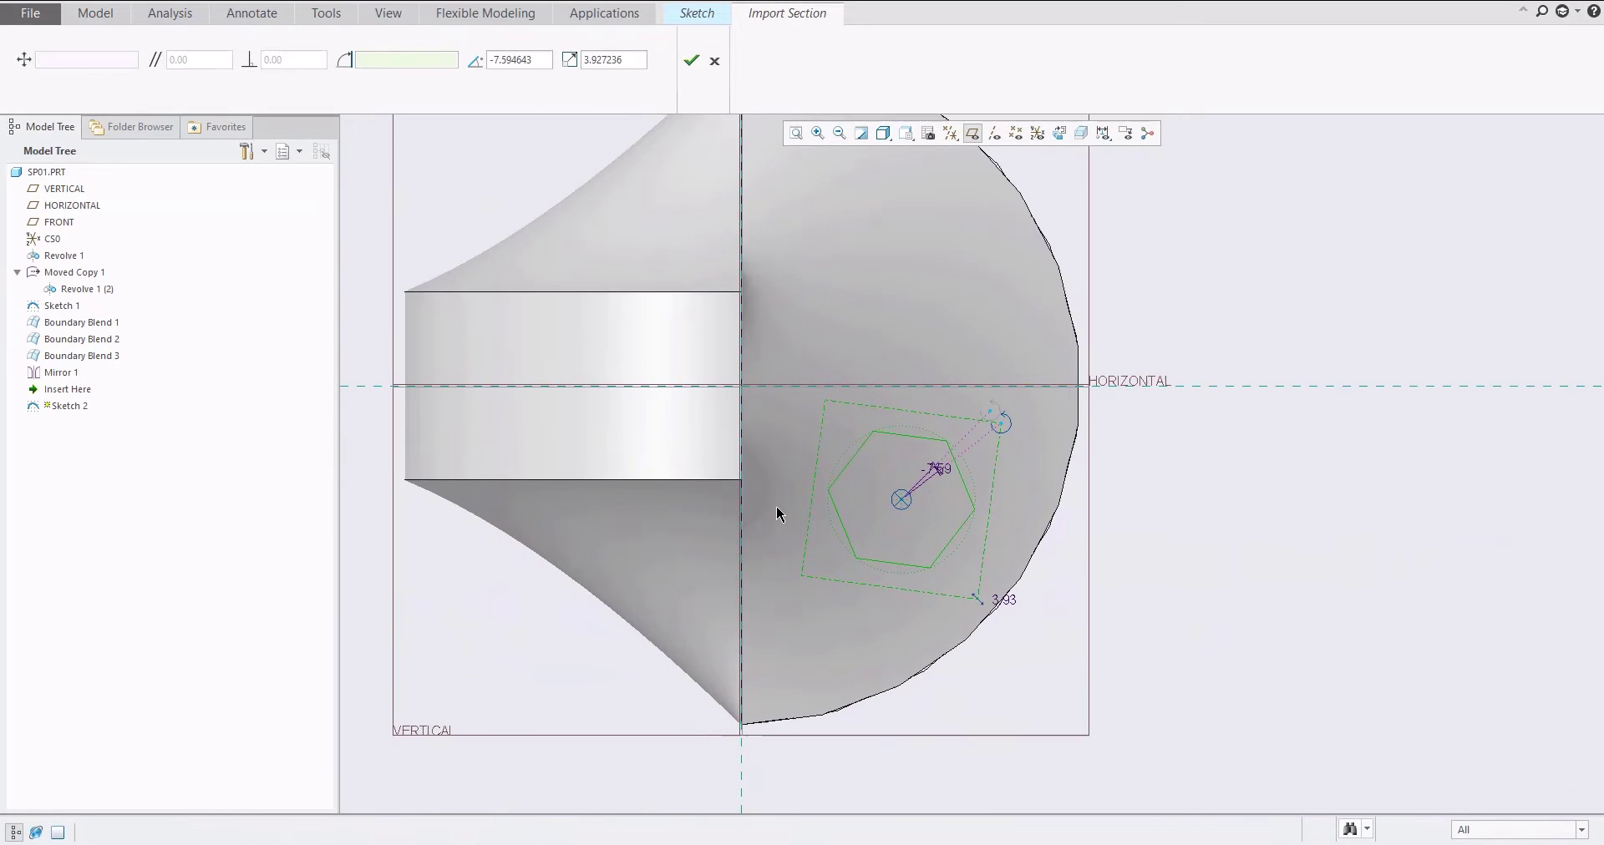
{"action": "left_click", "coordinate": [693, 66]}
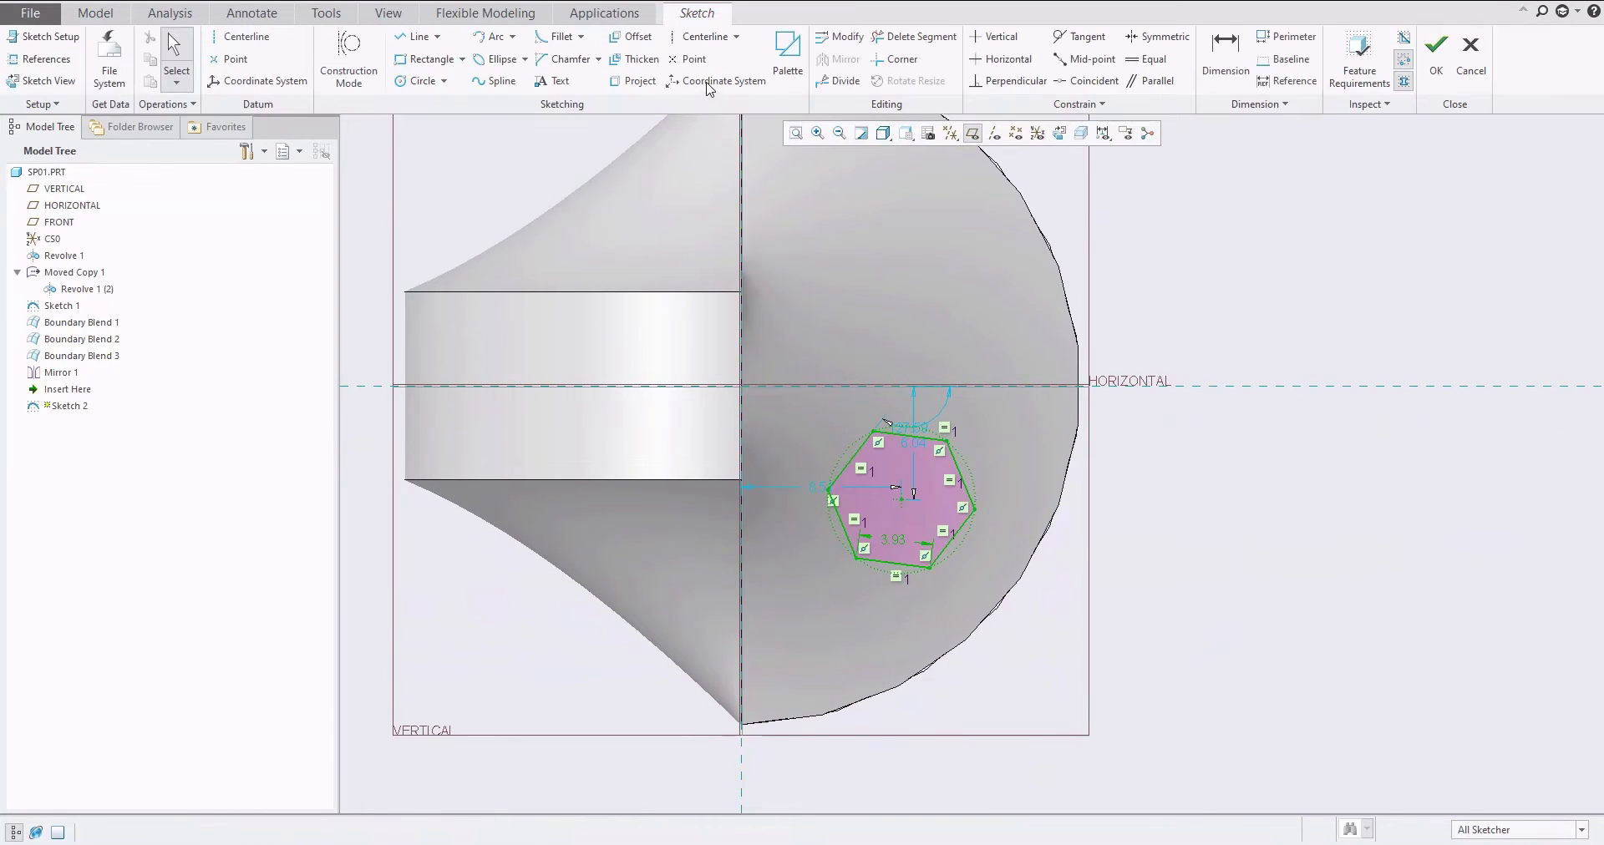
Sketch a centerline from the origin through the centre of the hexagon
{"action": "left_click", "coordinate": [703, 38]}
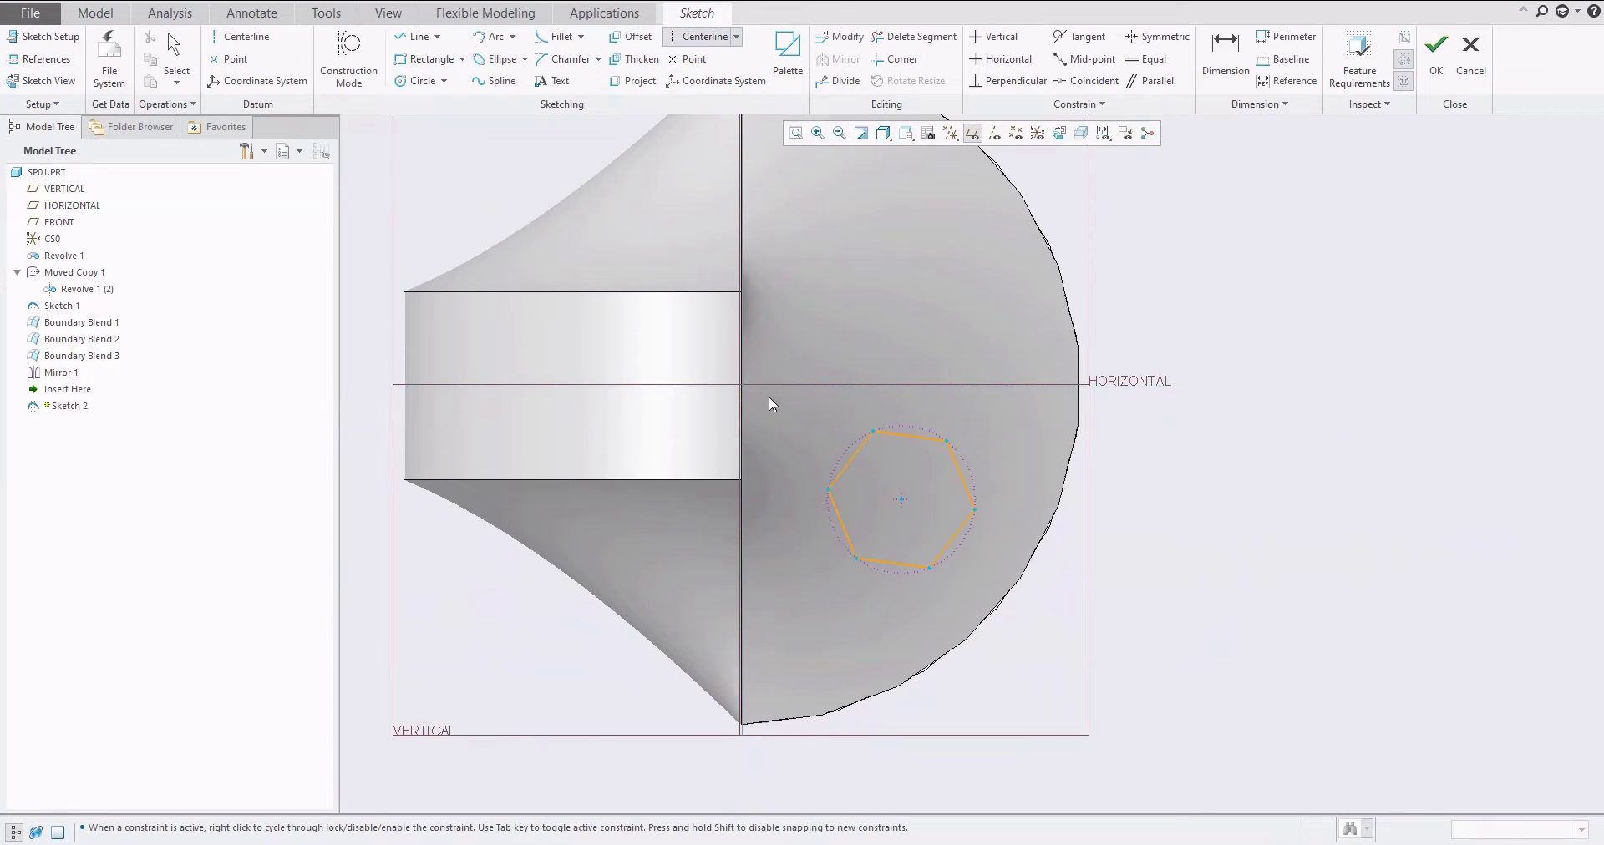
{"action": "left_click", "coordinate": [740, 386]}
{"action": "left_click", "coordinate": [901, 500]}
{"action": "middle_click", "coordinate": [1045, 537]}
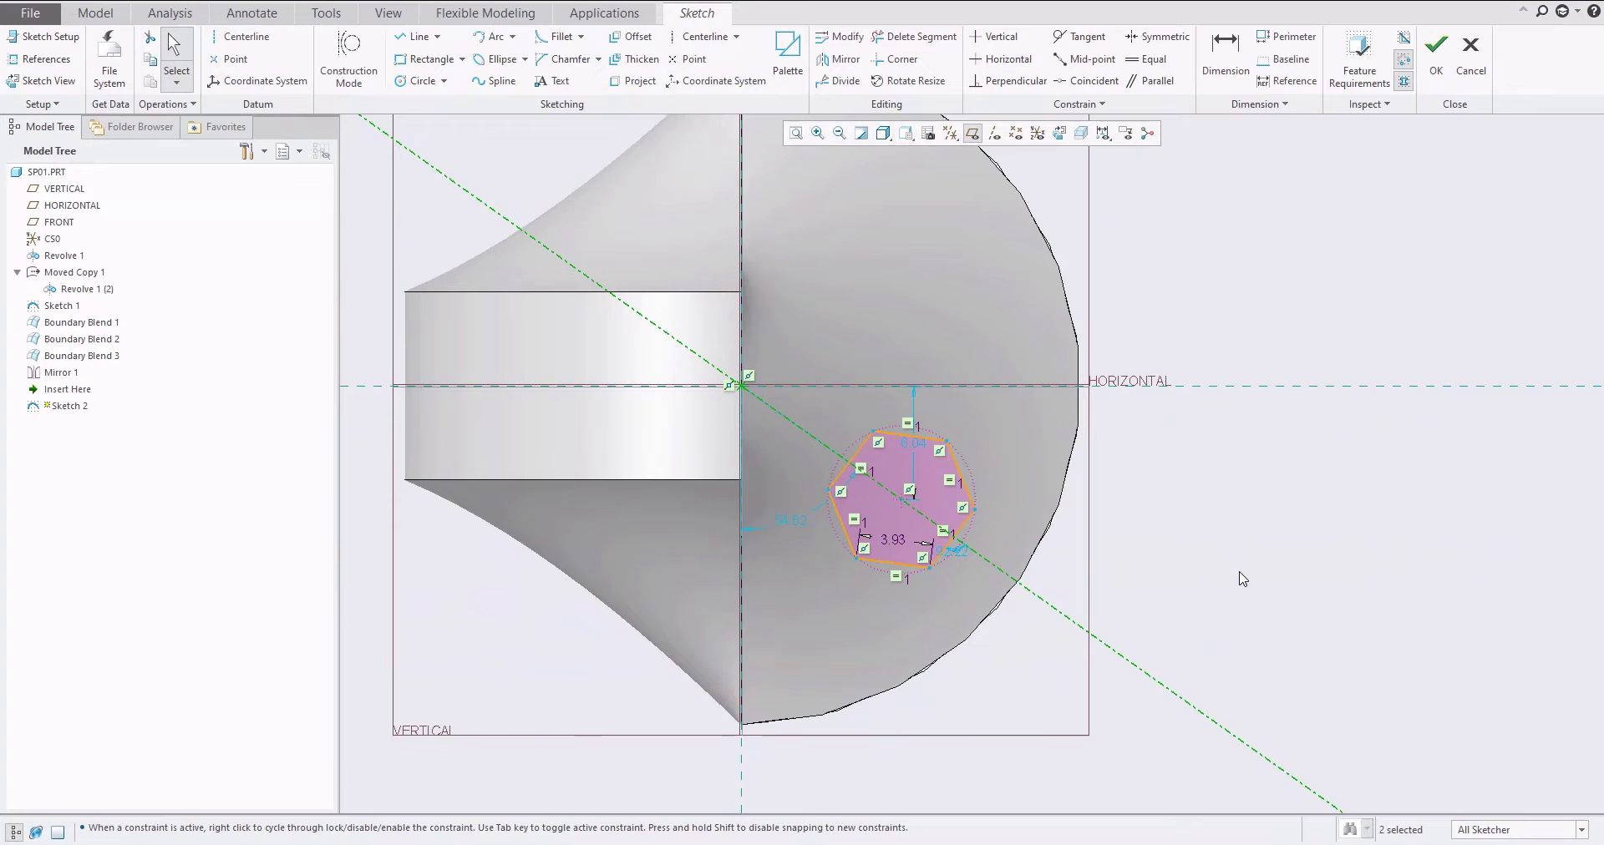
Constrain the hexagon edge nearest the origin perpendicular to the centerline
{"action": "scroll", "coordinate": [860, 472], "scroll_direction": "up", "scroll_amount": 3}
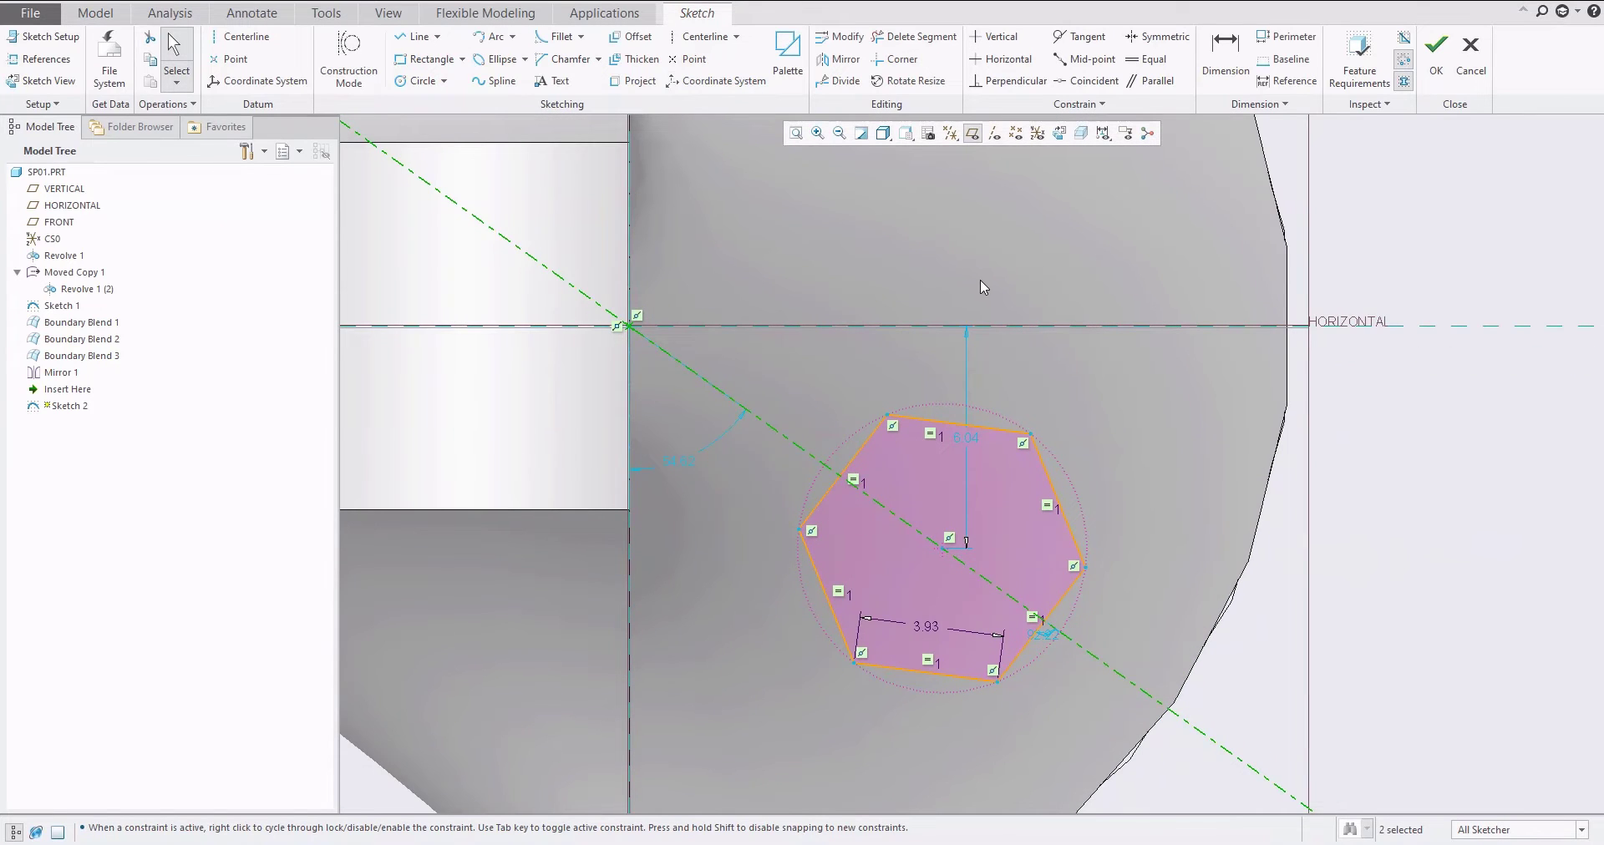
{"action": "left_click", "coordinate": [1008, 81]}
{"action": "left_click", "coordinate": [859, 459]}
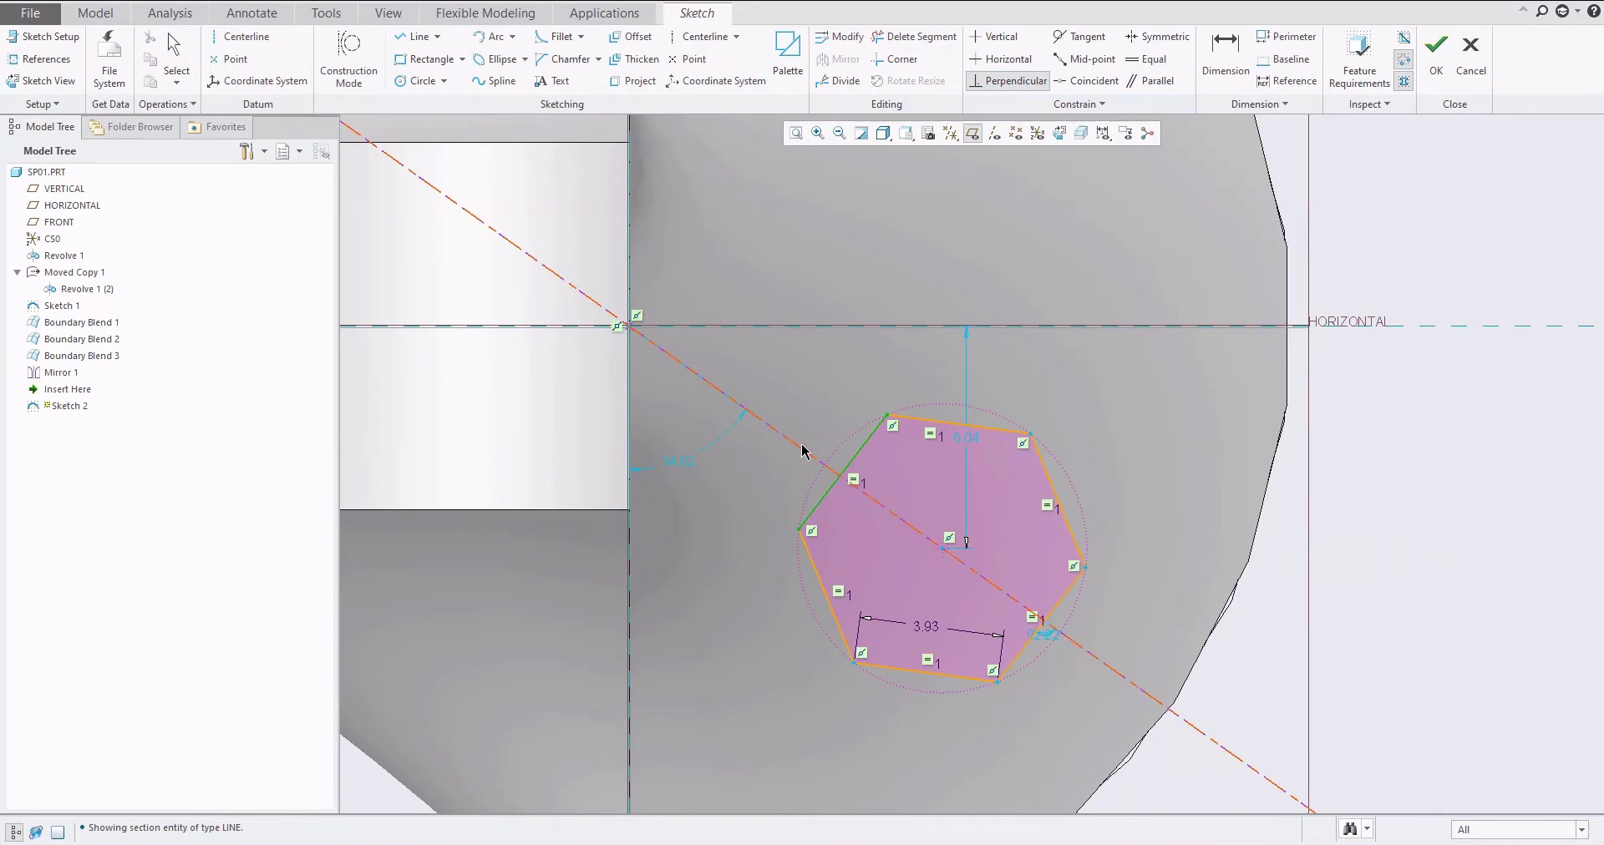
{"action": "left_click", "coordinate": [800, 452]}
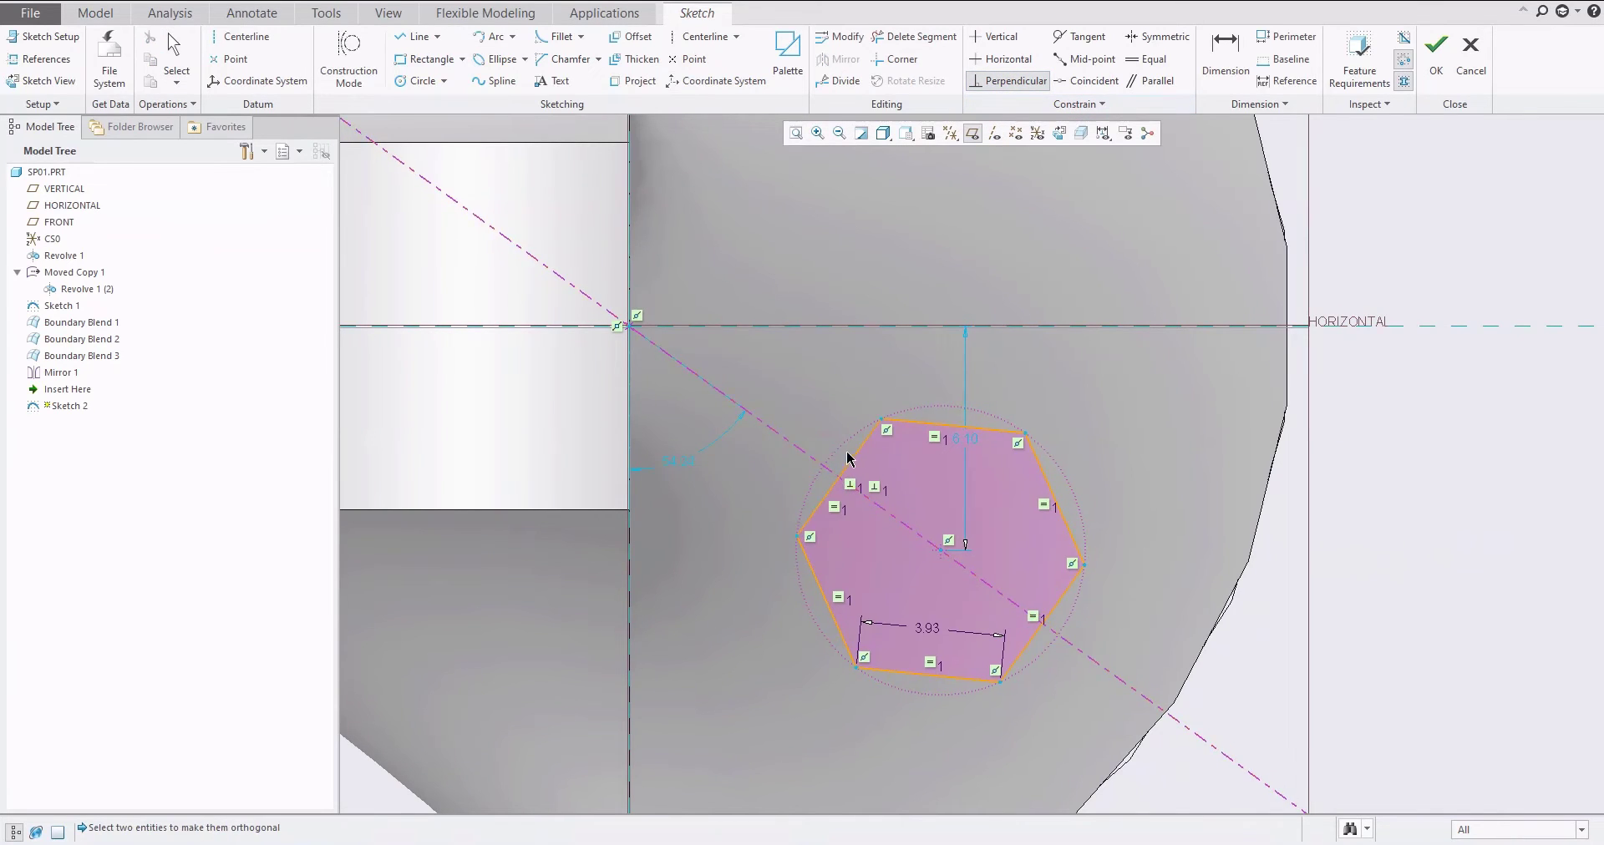
{"action": "middle_click", "coordinate": [819, 389]}
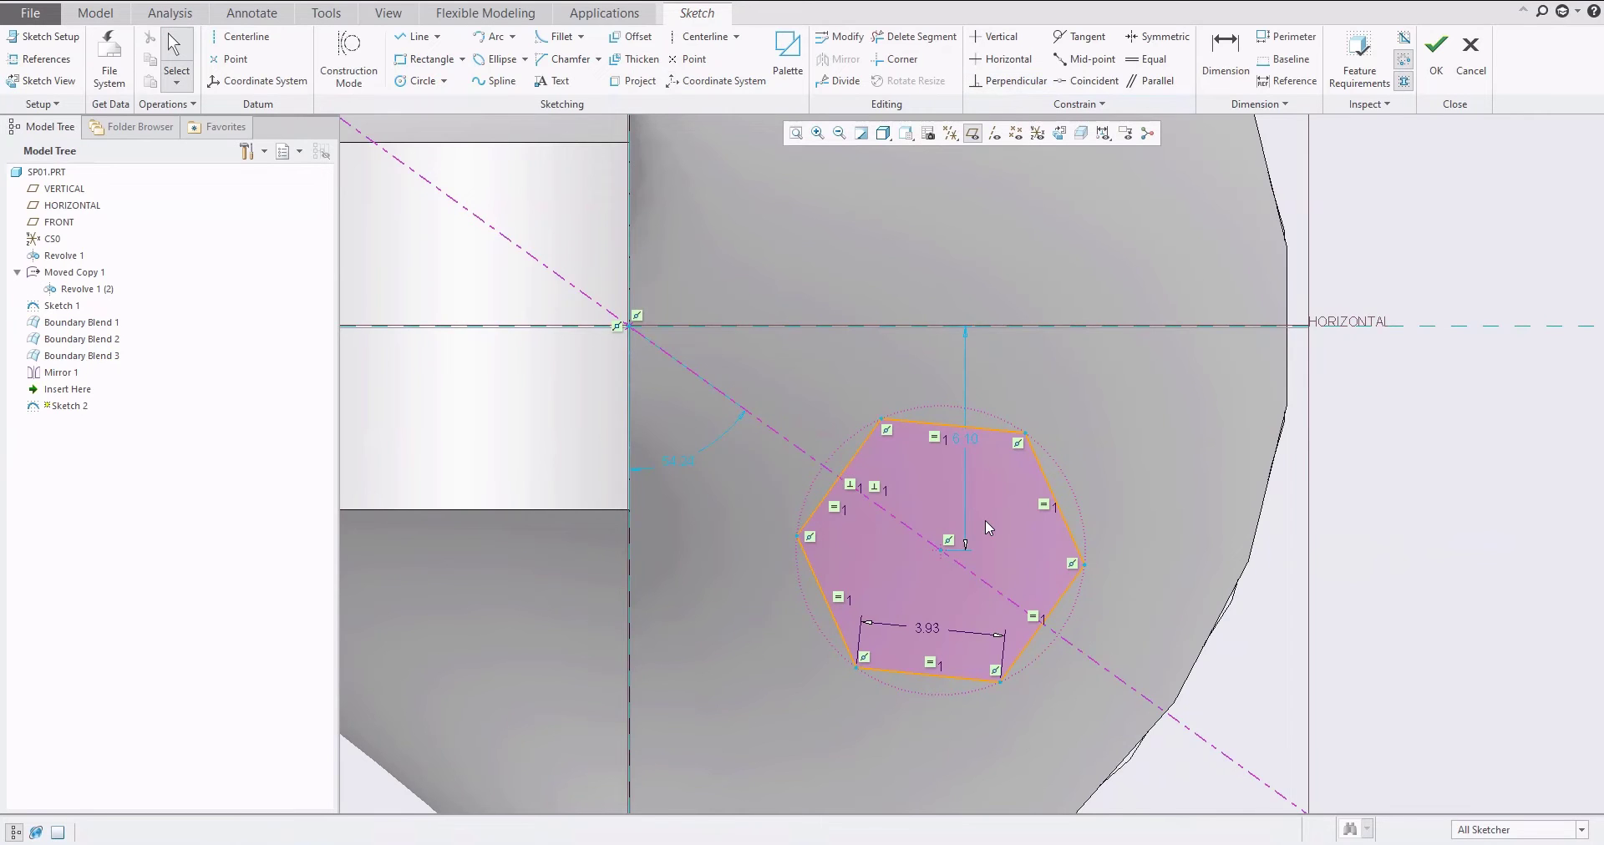
Dimension the hexagon 8 mm across two opposite flats, deleting the conflicting side-length dimension, and lock the new dimension
{"action": "scroll", "coordinate": [985, 519], "scroll_direction": "down", "scroll_amount": 4}
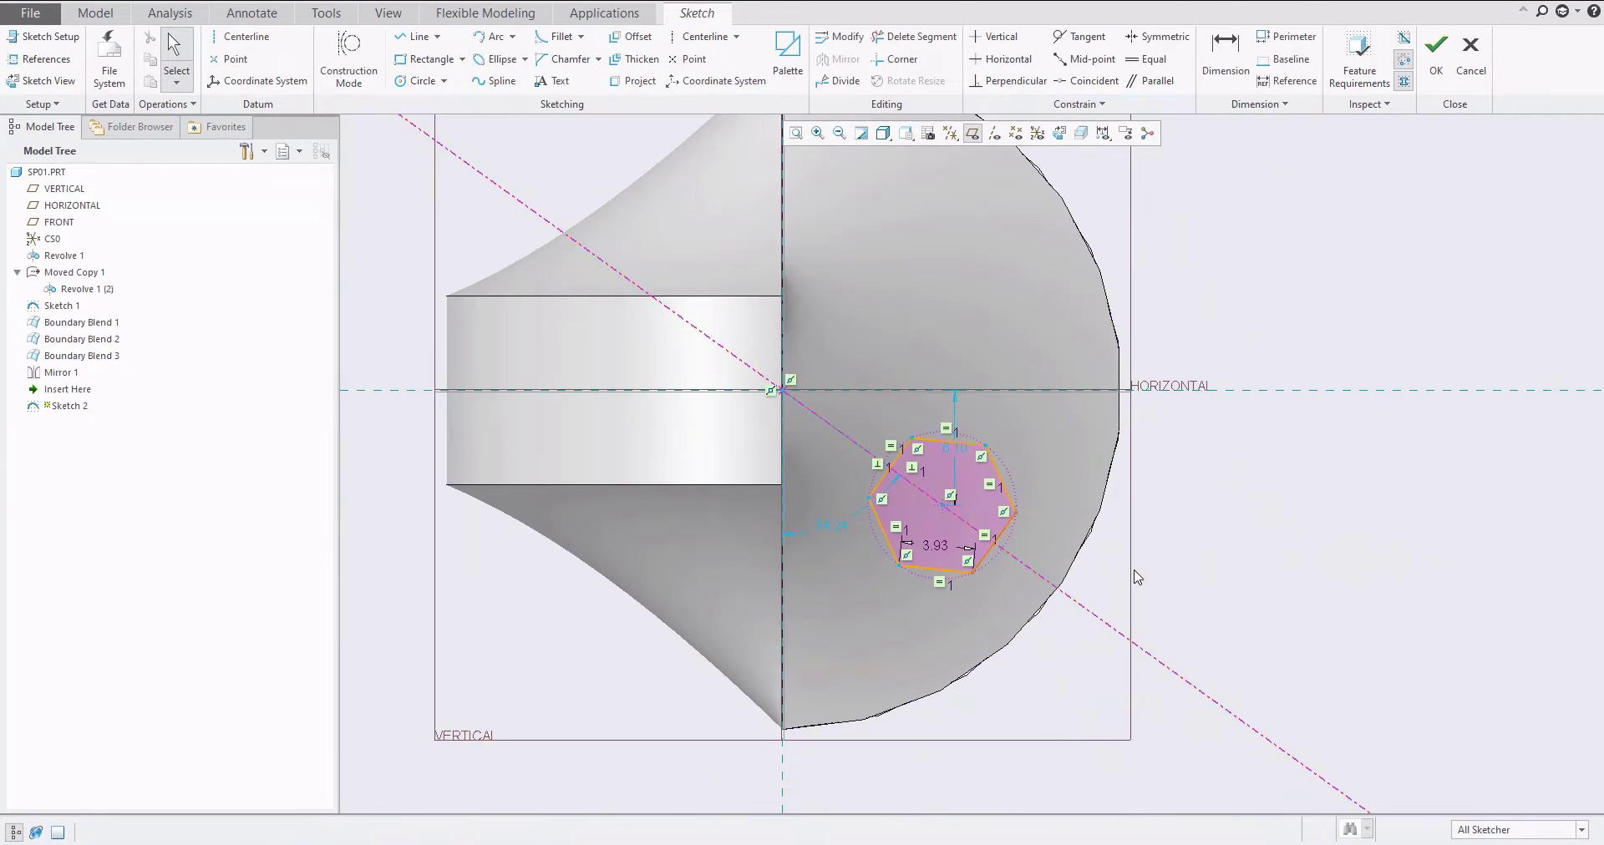
{"action": "mouse_move", "coordinate": [1156, 660]}
{"action": "left_mouse_down"}
{"action": "mouse_move", "coordinate": [1176, 623]}
{"action": "mouse_move", "coordinate": [1178, 639]}
{"action": "left_mouse_up"}
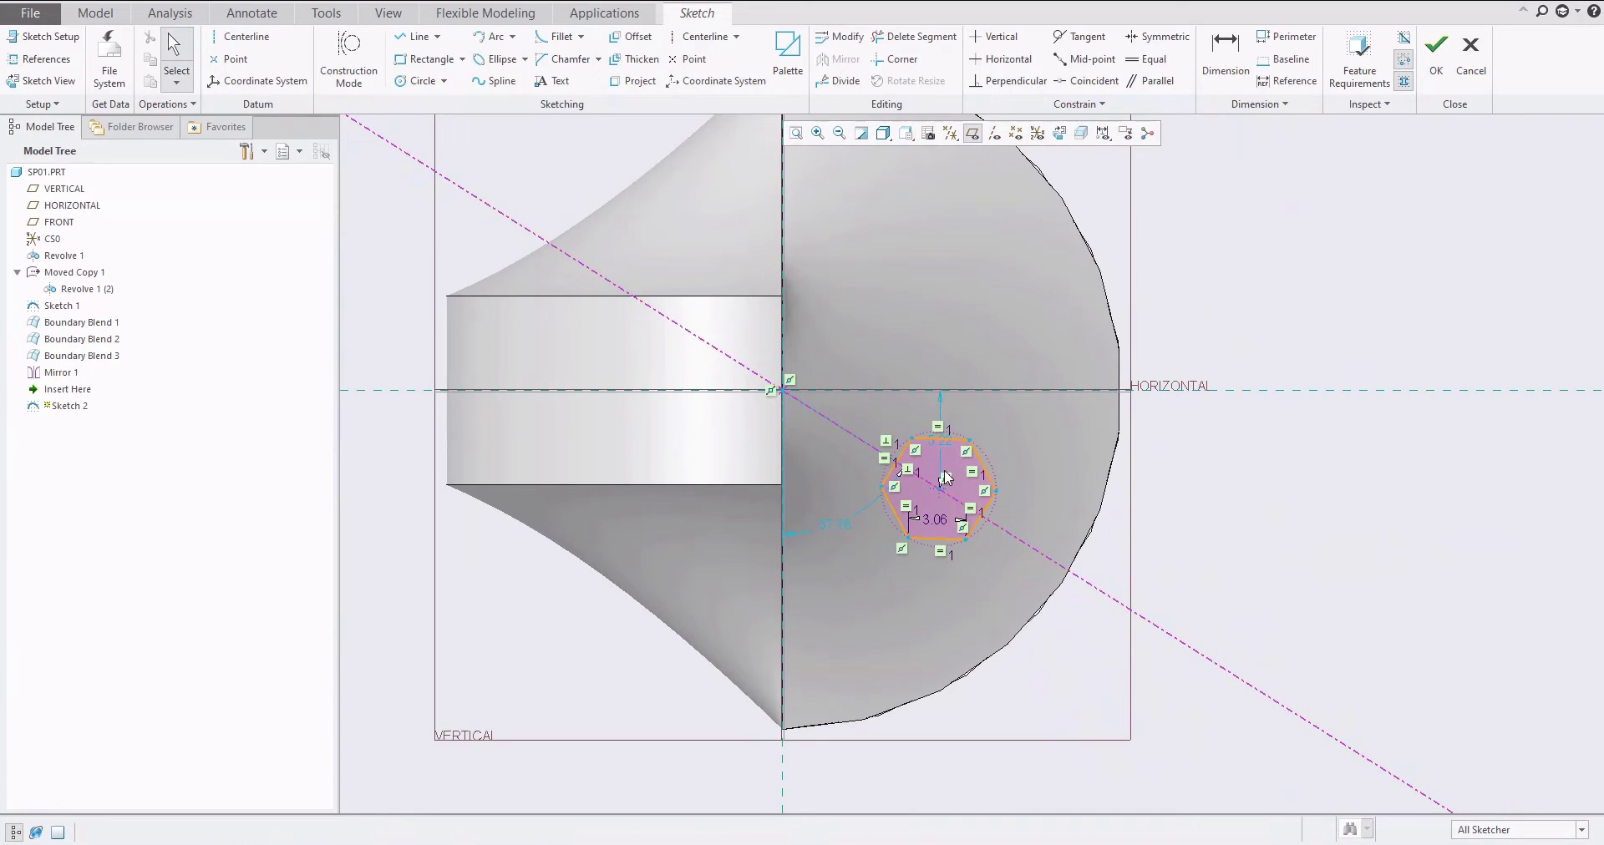
{"action": "scroll", "coordinate": [947, 481], "scroll_direction": "up", "scroll_amount": 2}
{"action": "left_click", "coordinate": [1226, 54]}
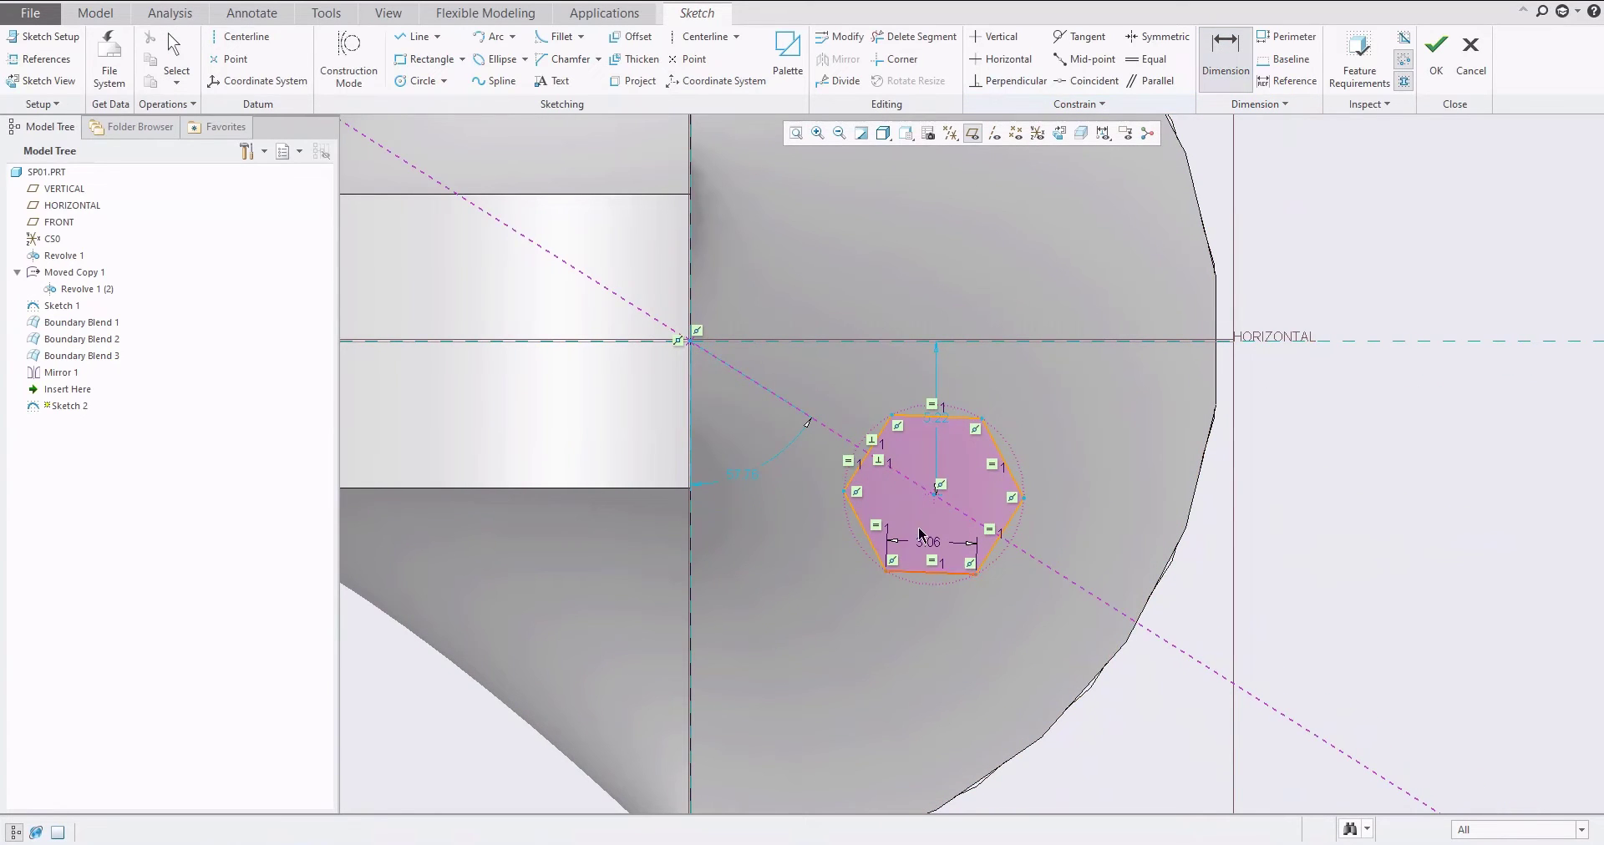
{"action": "left_click", "coordinate": [865, 531]}
{"action": "left_click", "coordinate": [1002, 455]}
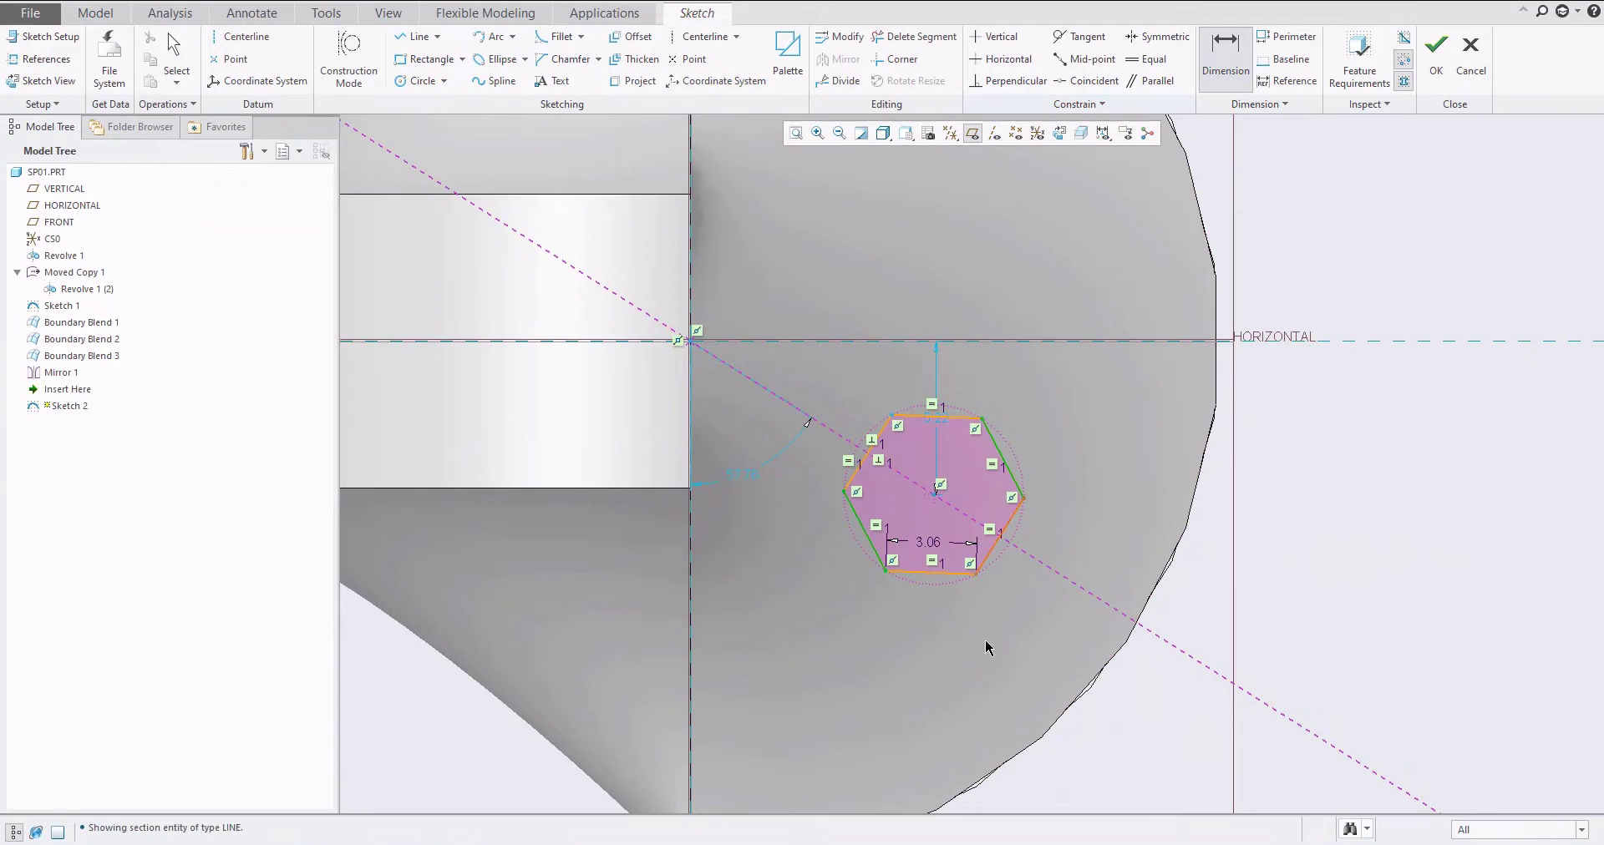
{"action": "middle_click", "coordinate": [984, 645]}
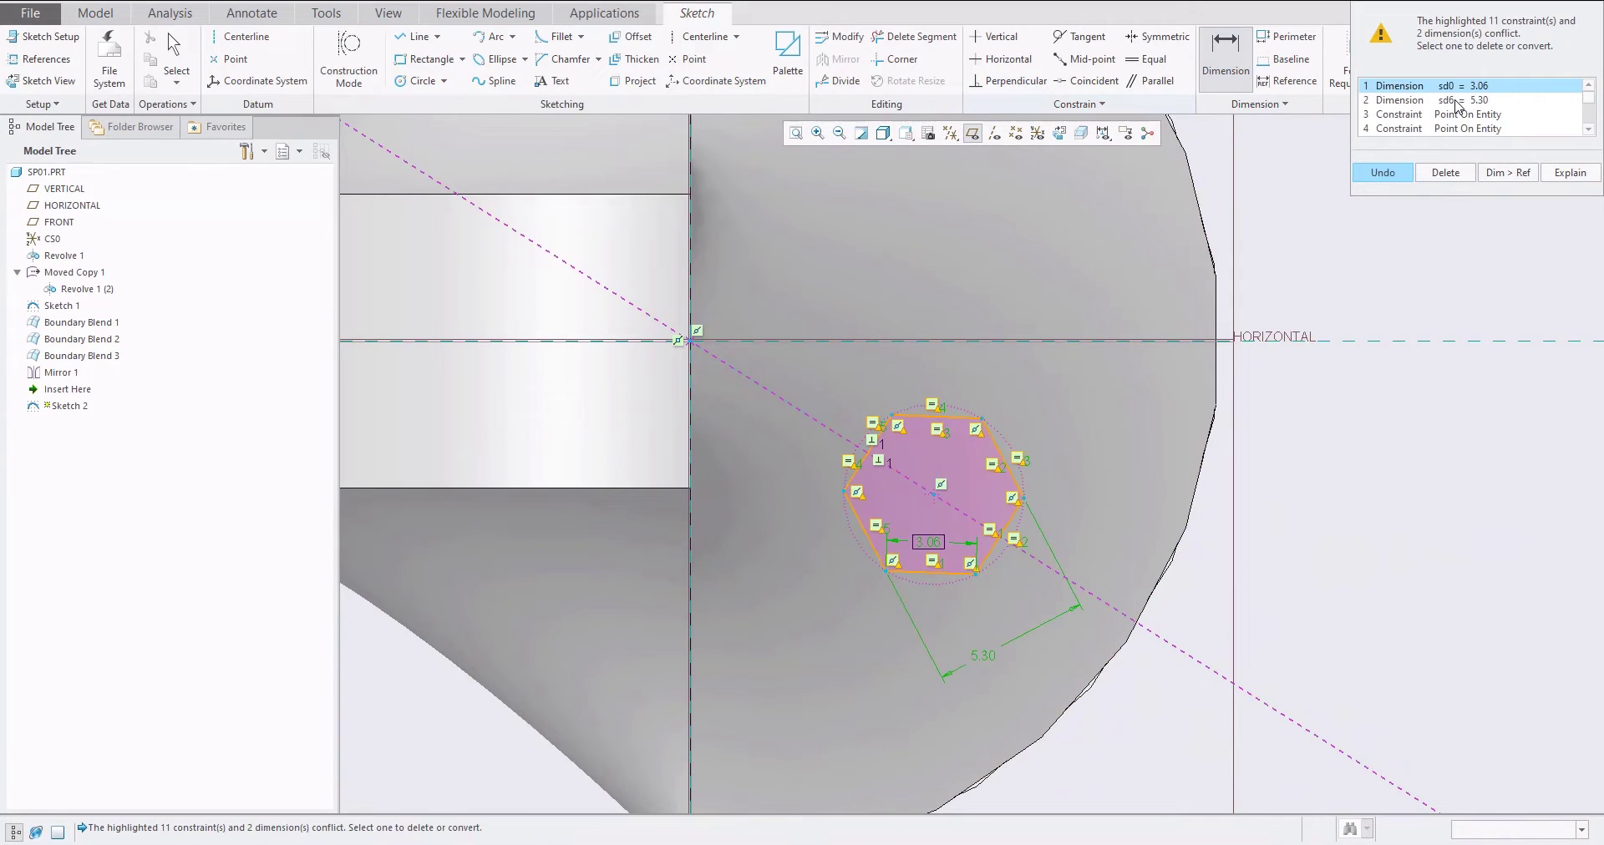
{"action": "left_click", "coordinate": [1445, 173]}
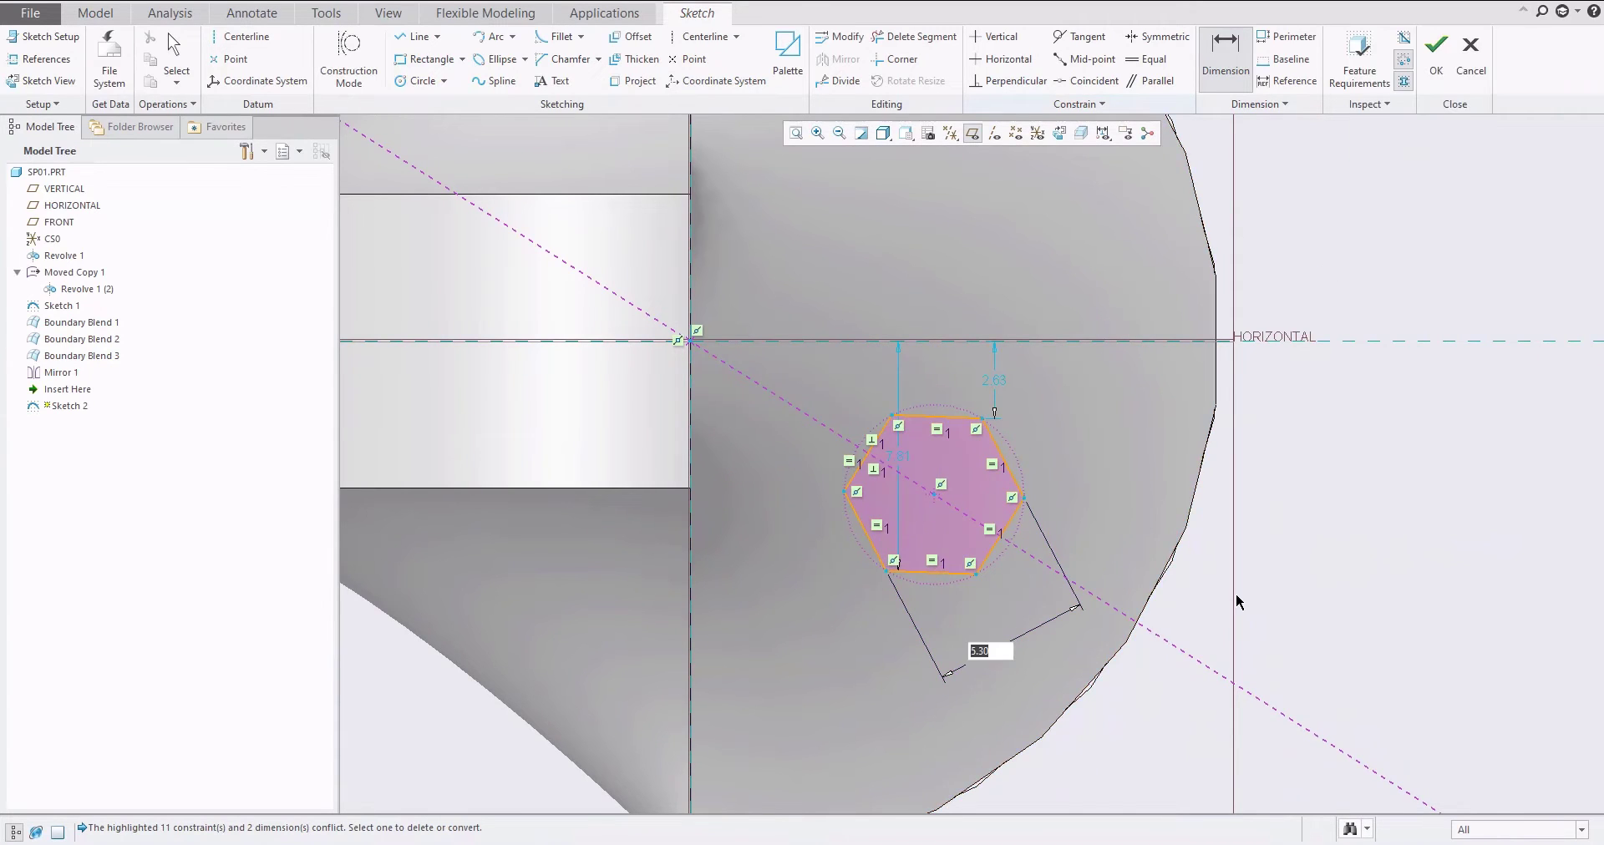
{"action": "type", "text": "8"}
{"action": "key", "text": "Return"}
{"action": "key", "text": "Escape"}
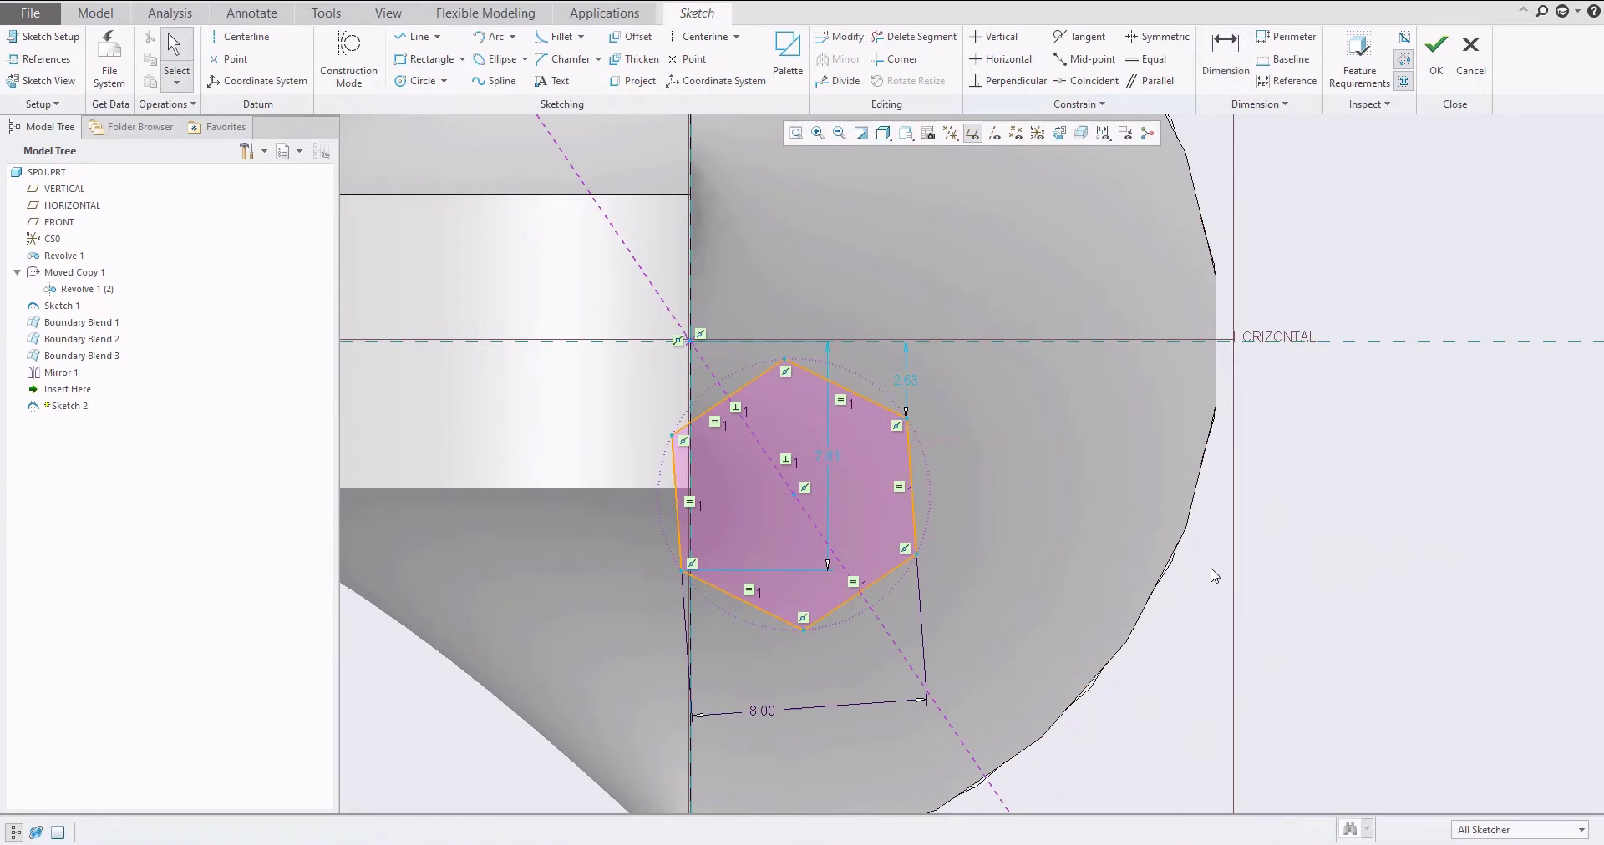
{"action": "left_click", "coordinate": [764, 711]}
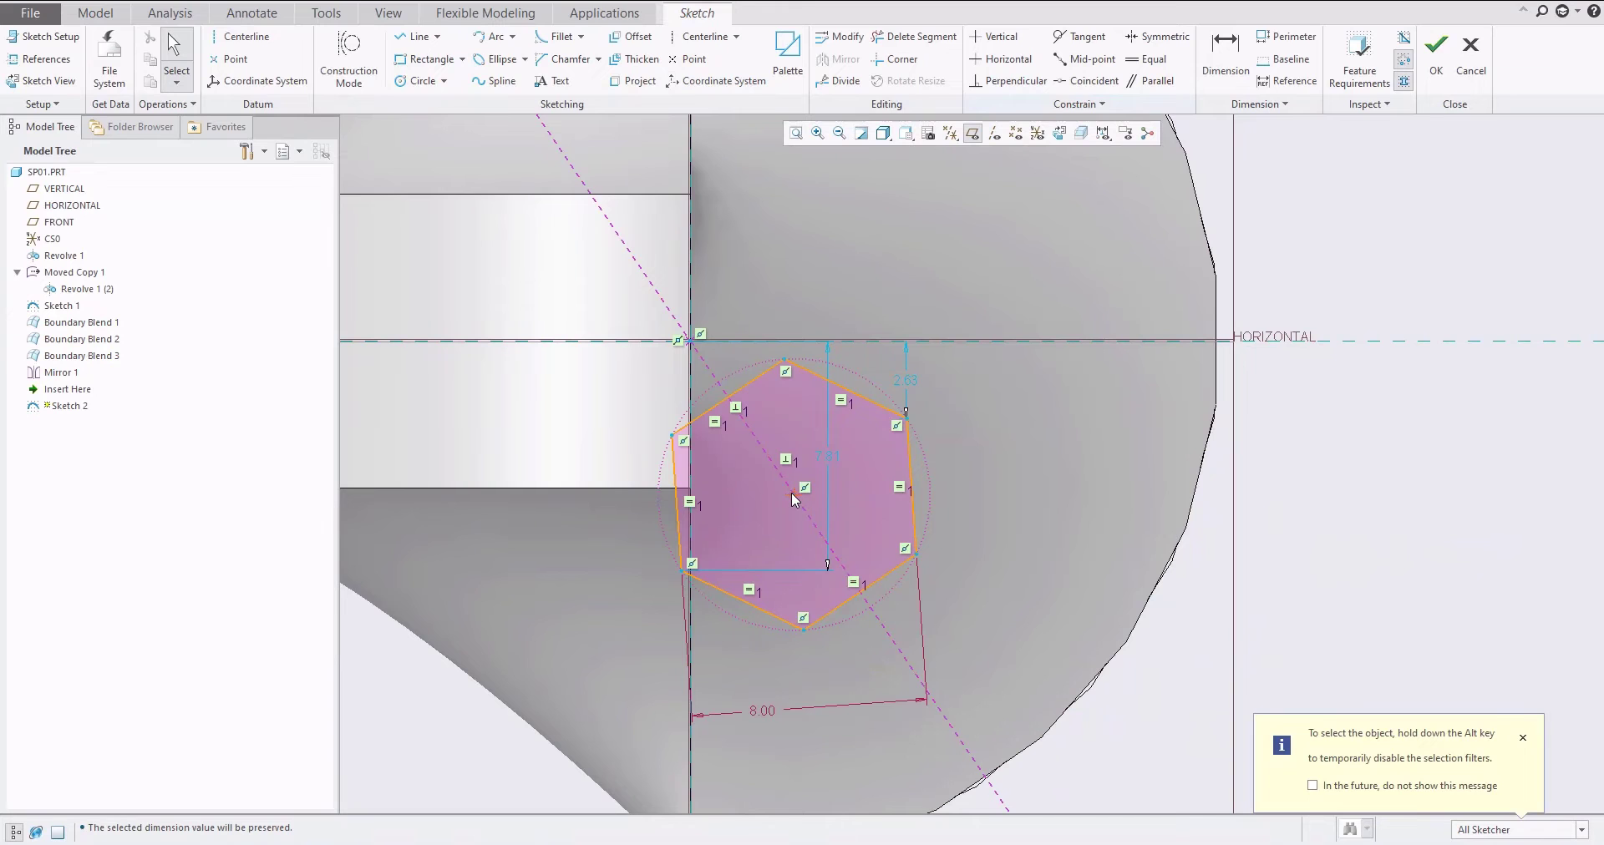
Move the hexagon away from the vertical reference and set the centerline's angle from that reference to 55 degrees
{"action": "mouse_move", "coordinate": [790, 493]}
{"action": "left_mouse_down"}
{"action": "mouse_move", "coordinate": [881, 505]}
{"action": "mouse_move", "coordinate": [877, 539]}
{"action": "left_mouse_up"}
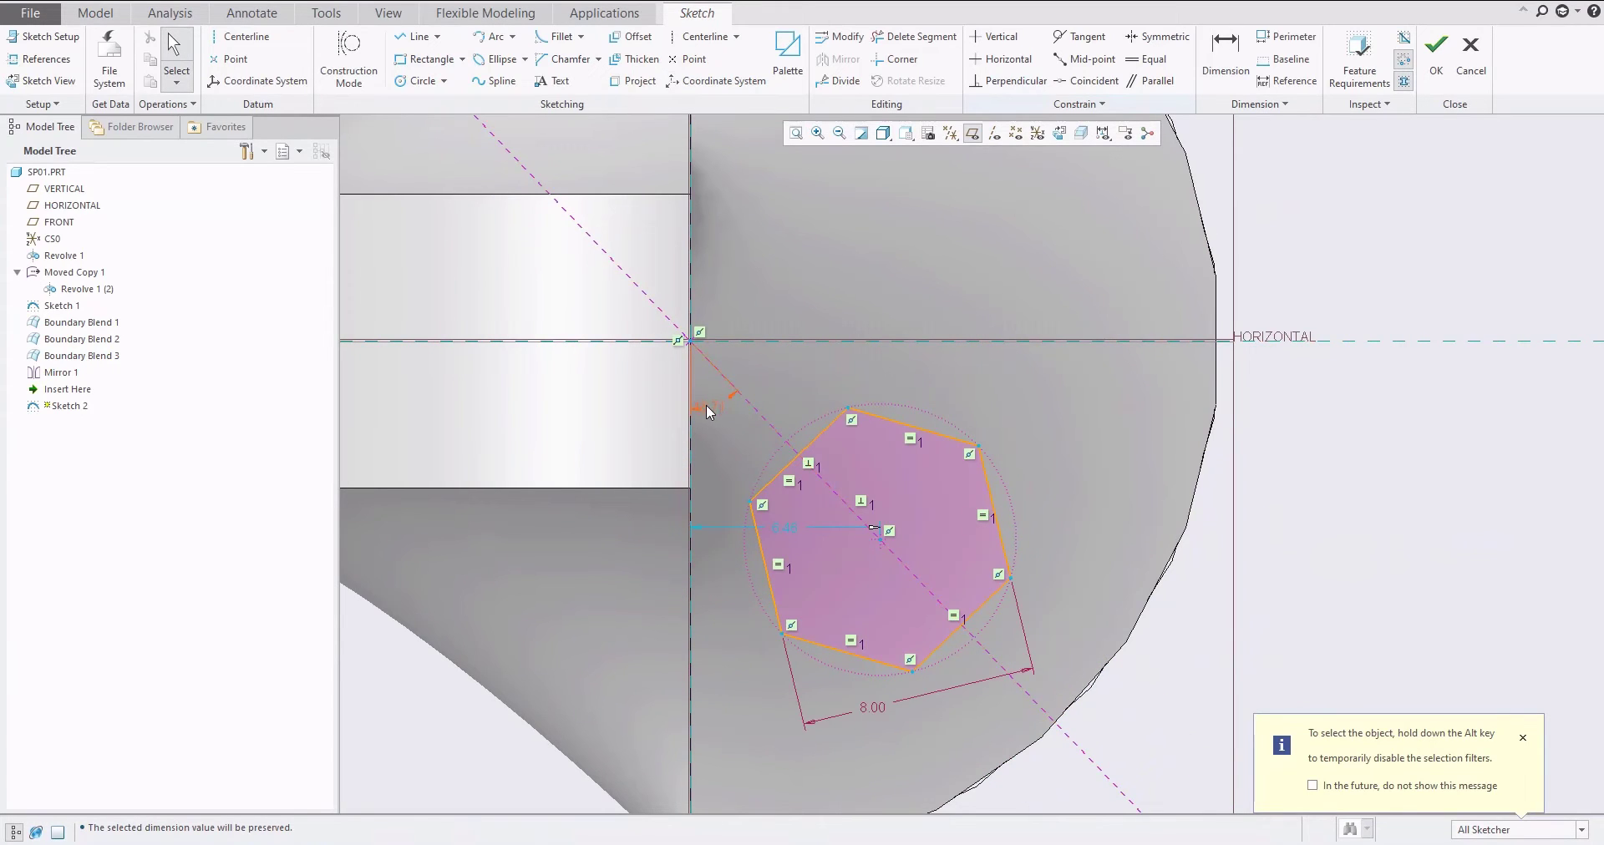
{"action": "left_click_drag", "start_coordinate": [707, 405], "coordinate": [1055, 599]}
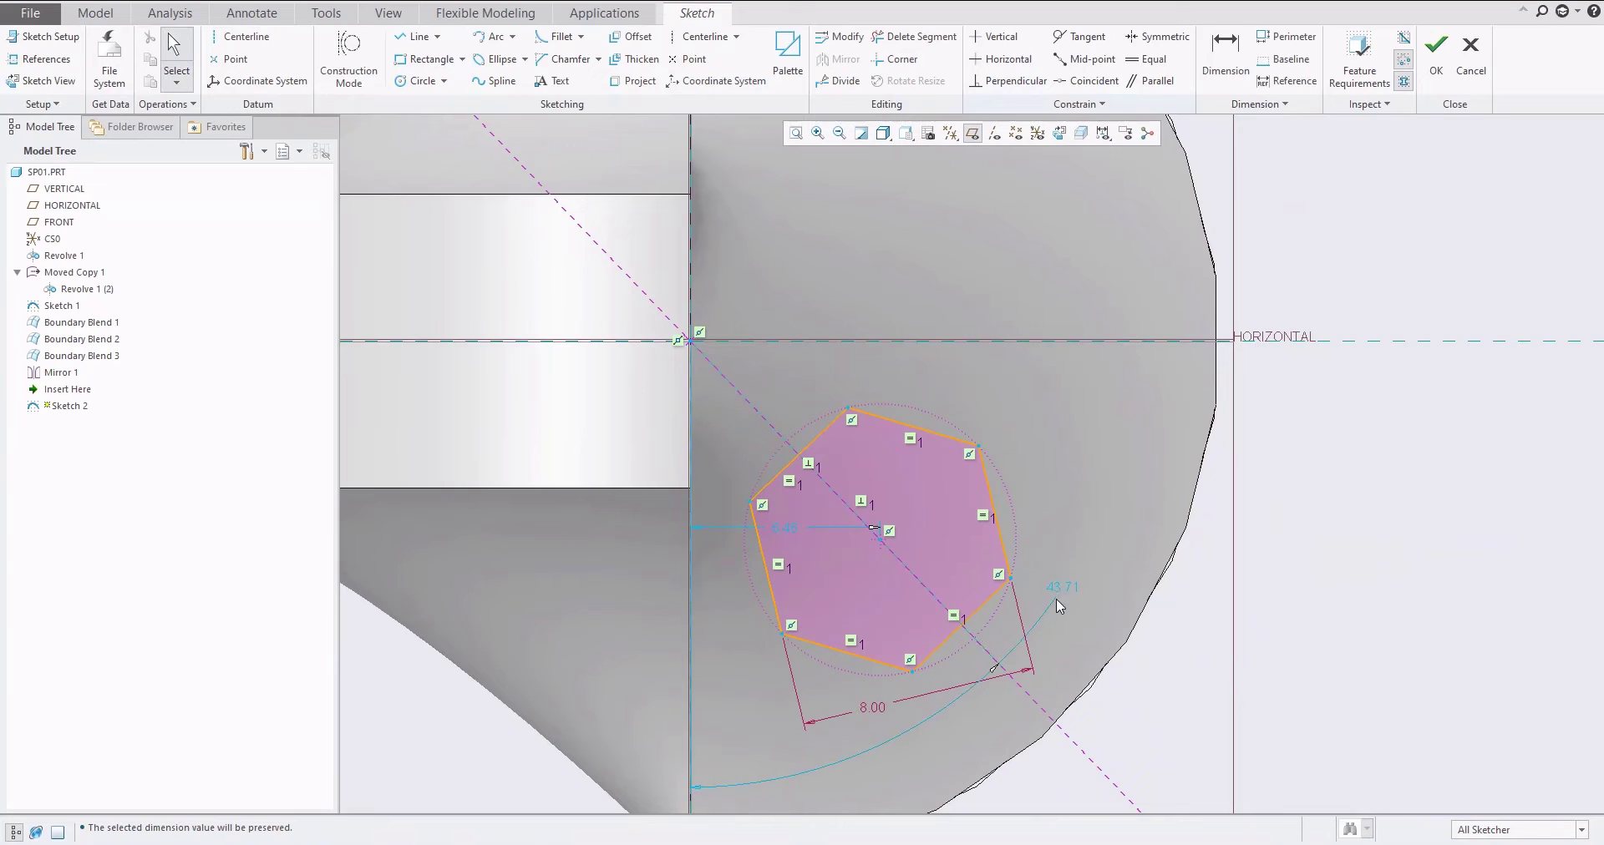
{"action": "double_click", "coordinate": [1055, 585]}
{"action": "type", "text": "55"}
{"action": "key", "text": "Return"}
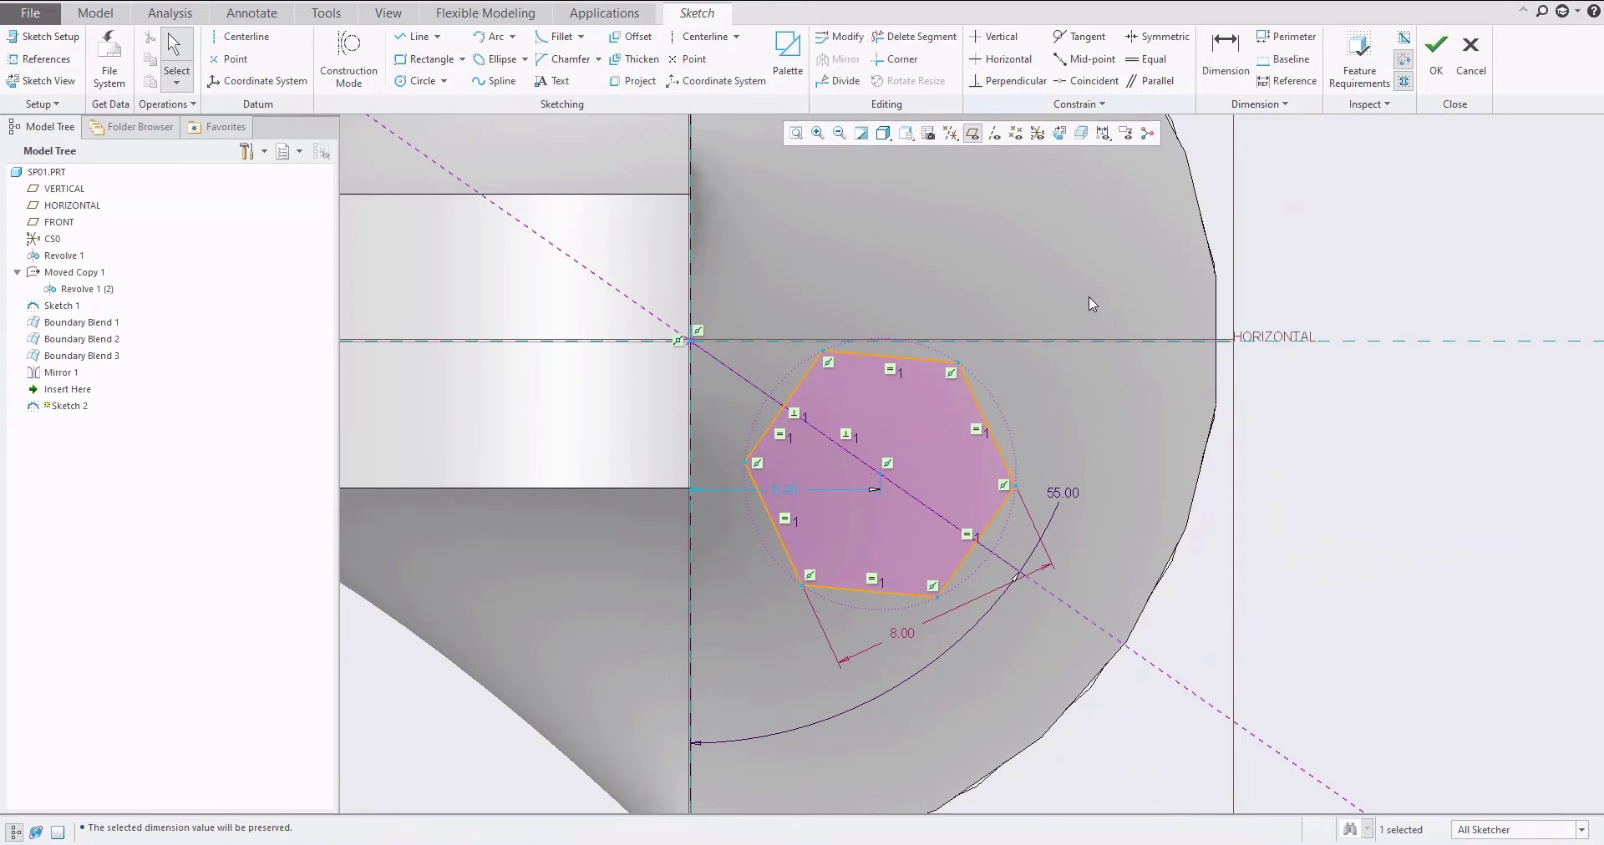
Consult the reference drawing and place a sketch point where the centerline crosses the hexagon's edge nearest the origin
{"action": "left_click", "coordinate": [293, 844]}
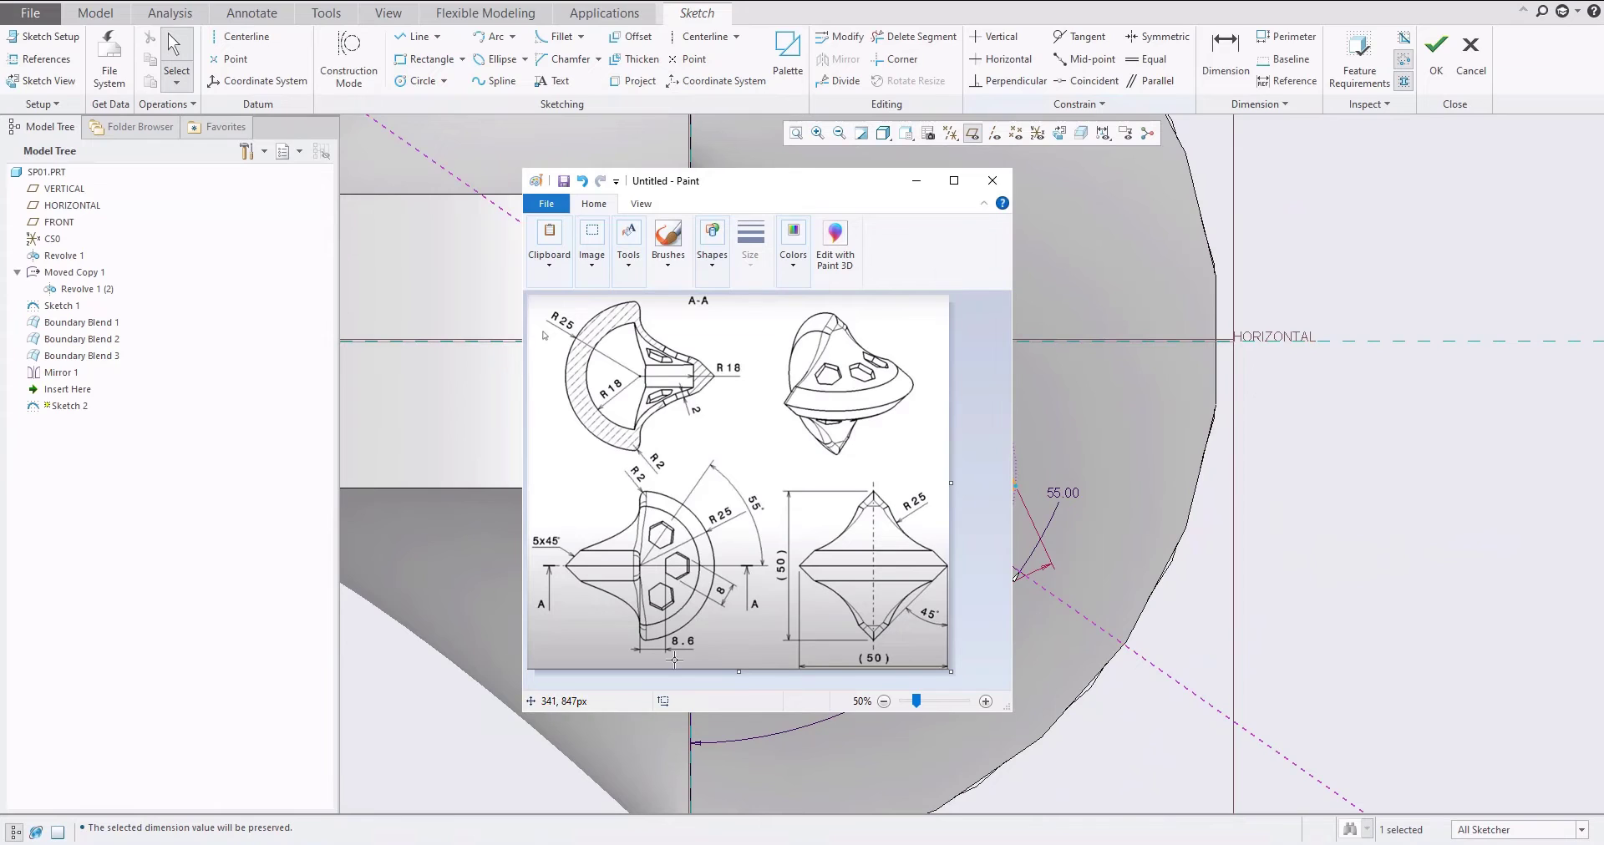
{"action": "left_click", "coordinate": [915, 182]}
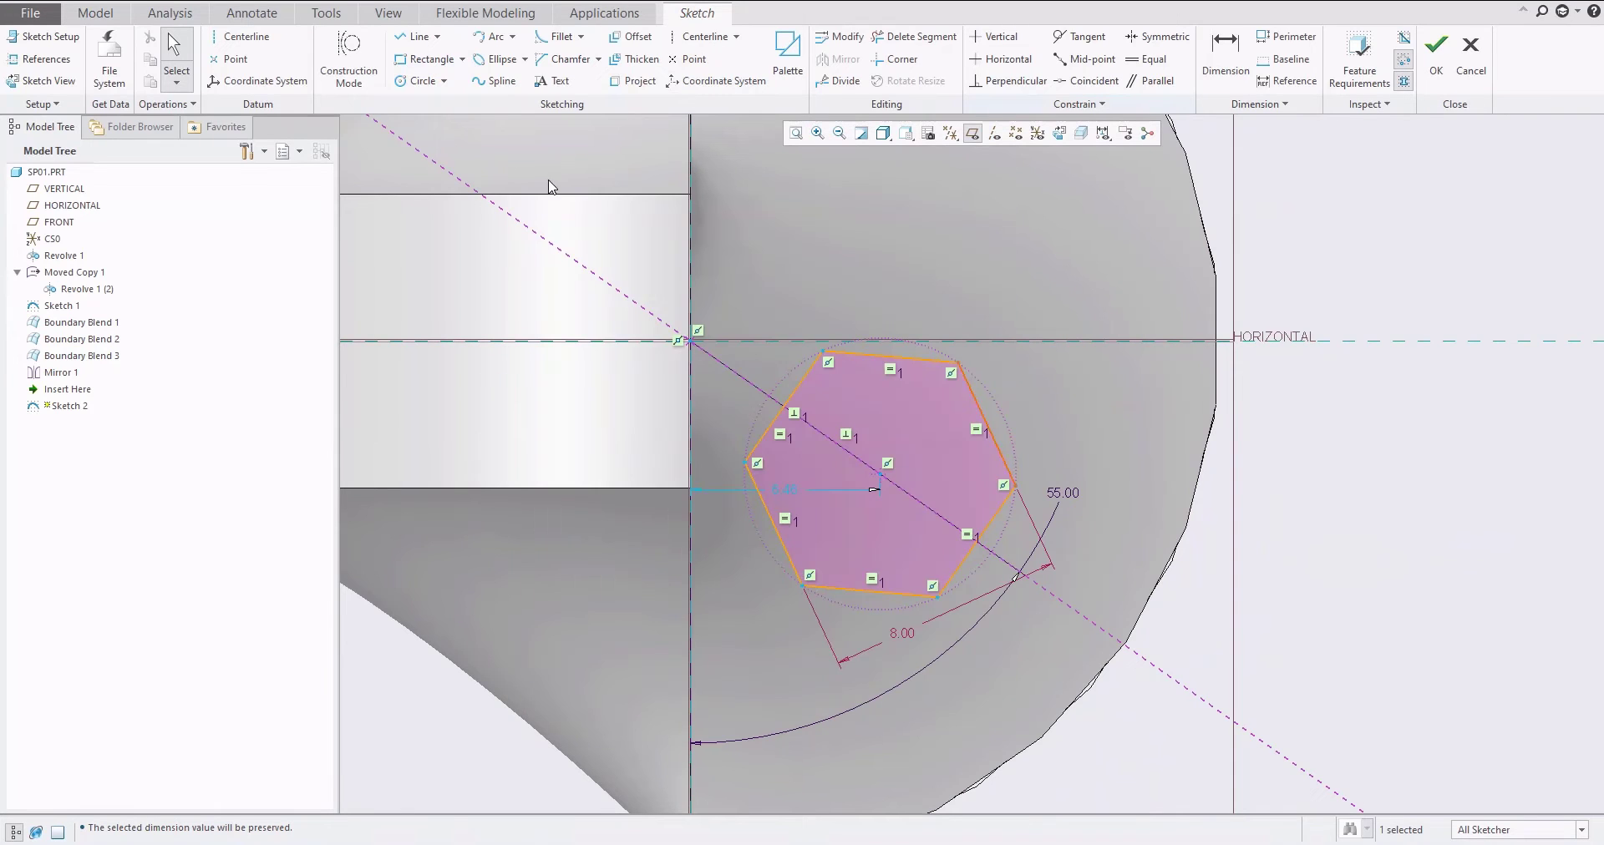
{"action": "left_click", "coordinate": [687, 58]}
{"action": "left_click", "coordinate": [783, 406]}
{"action": "middle_click", "coordinate": [835, 231]}
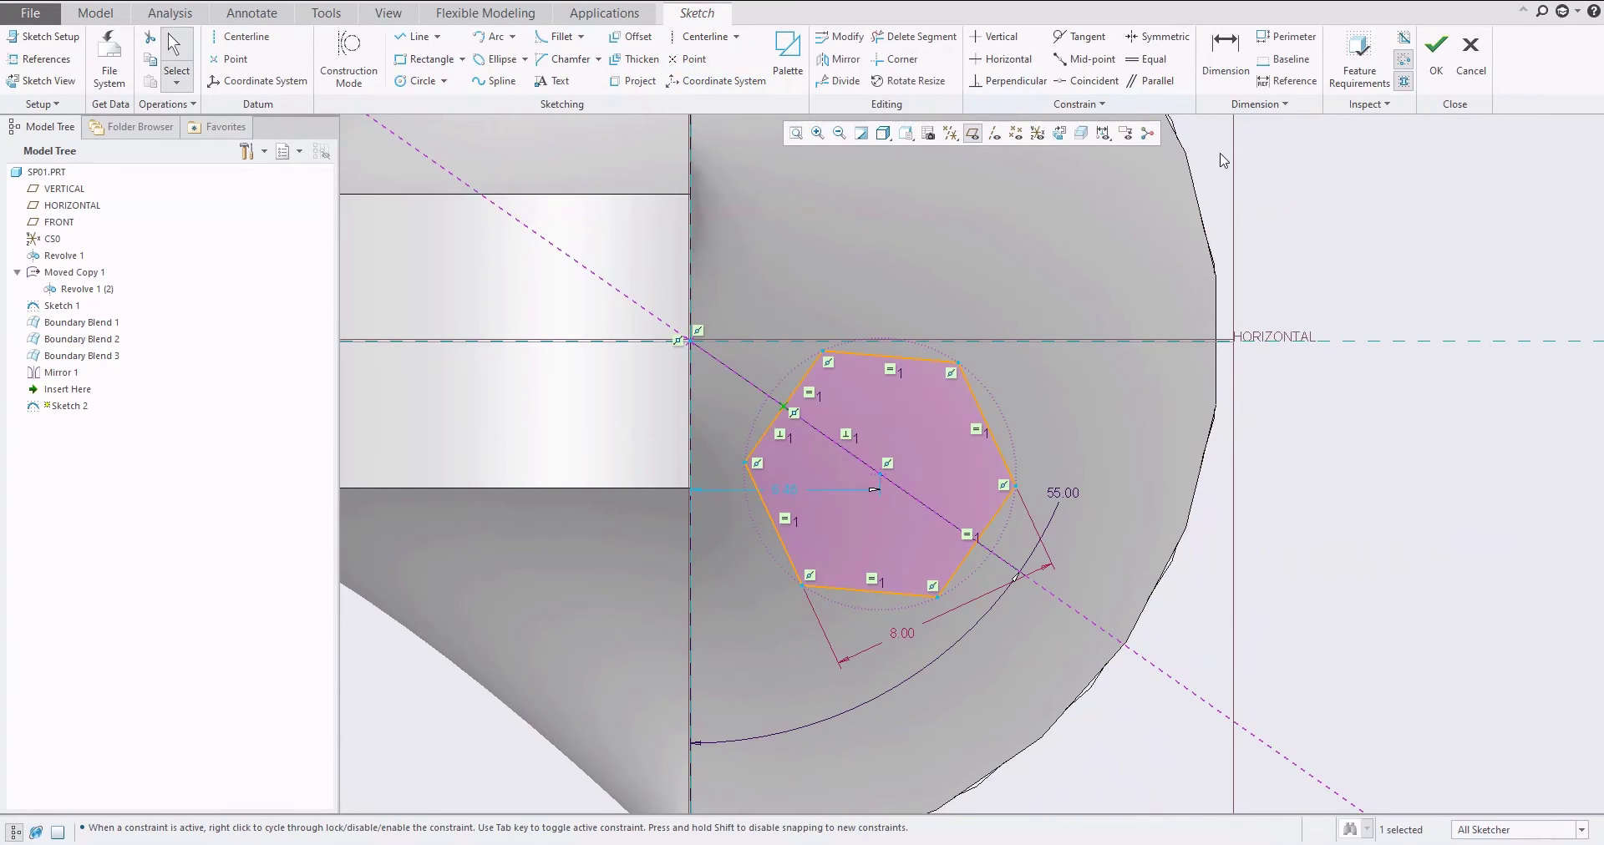
Dimension the distance from the origin to the point on the hexagon's edge as 8.6 mm
{"action": "left_click", "coordinate": [1221, 61]}
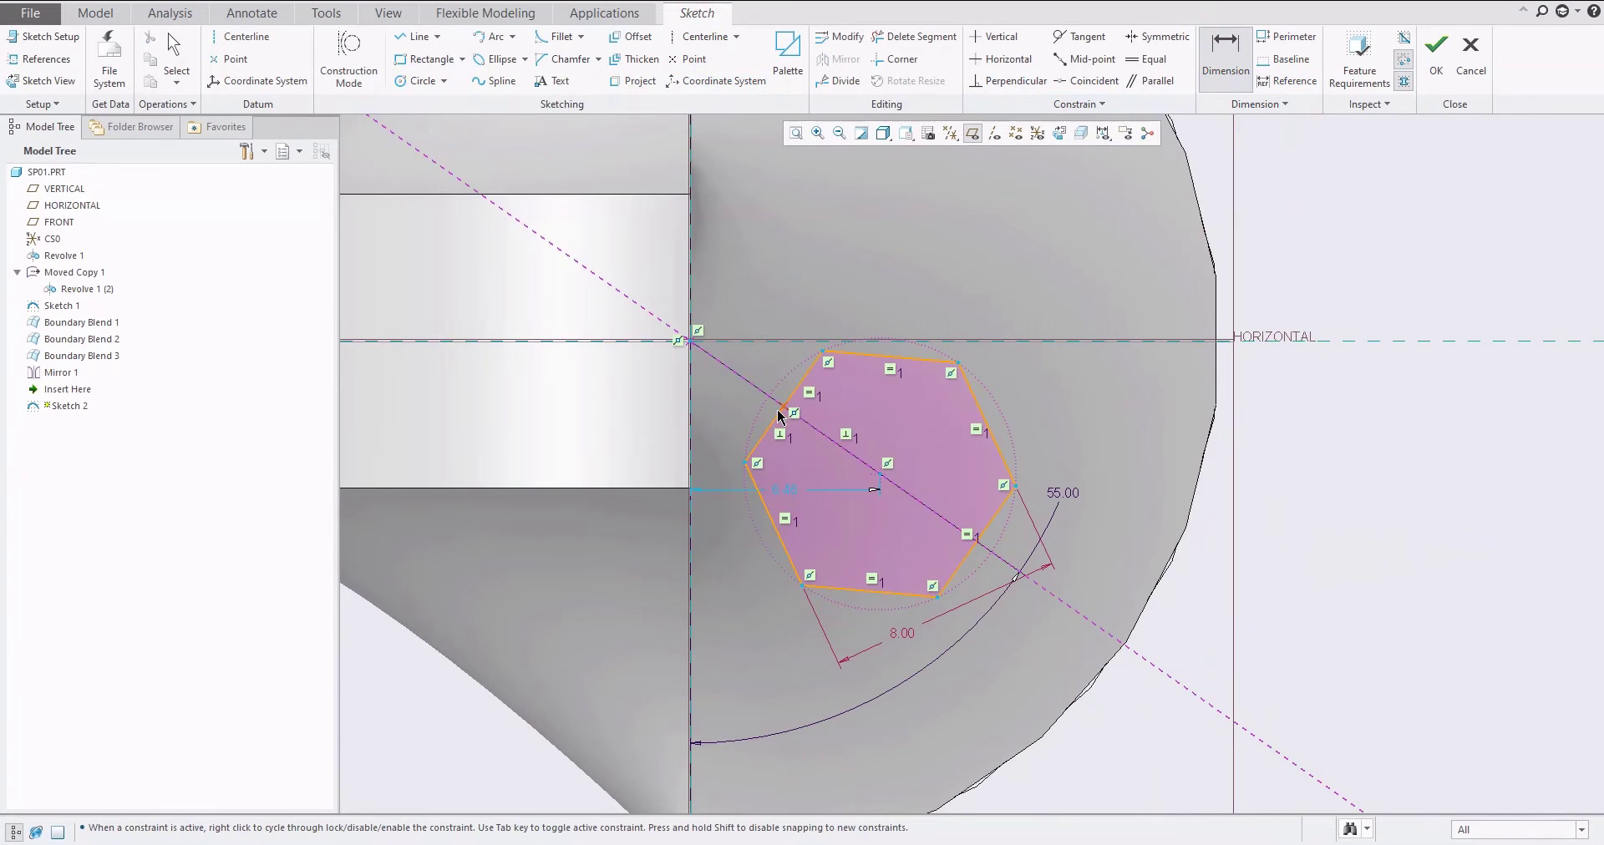
{"action": "middle_click", "coordinate": [710, 383]}
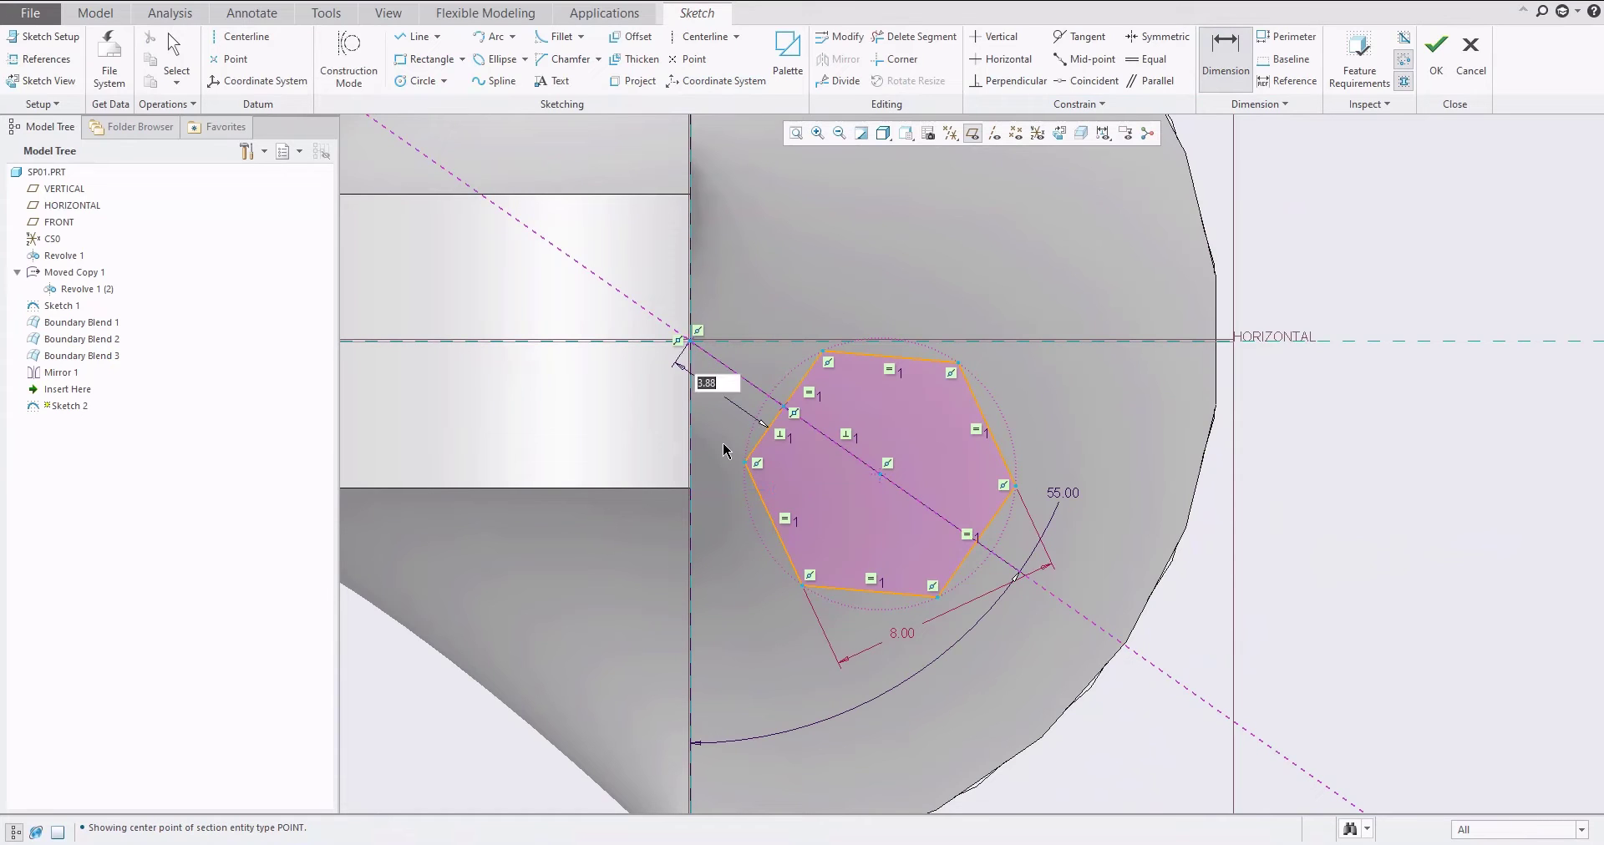
{"action": "type", "text": "8.6"}
{"action": "key", "text": "Return"}
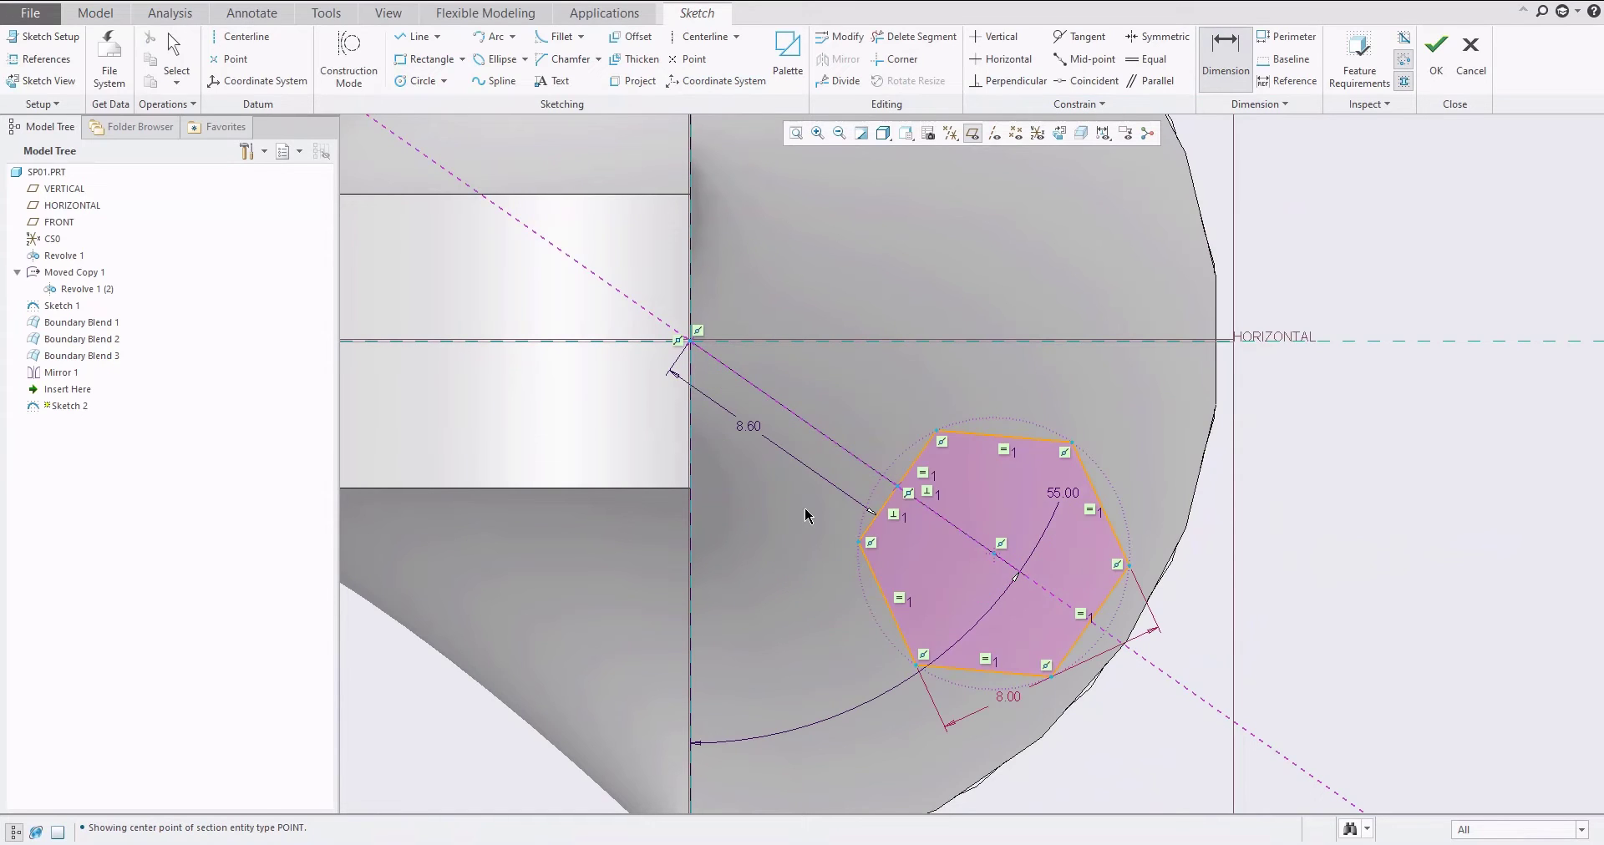
{"action": "middle_click", "coordinate": [1264, 582]}
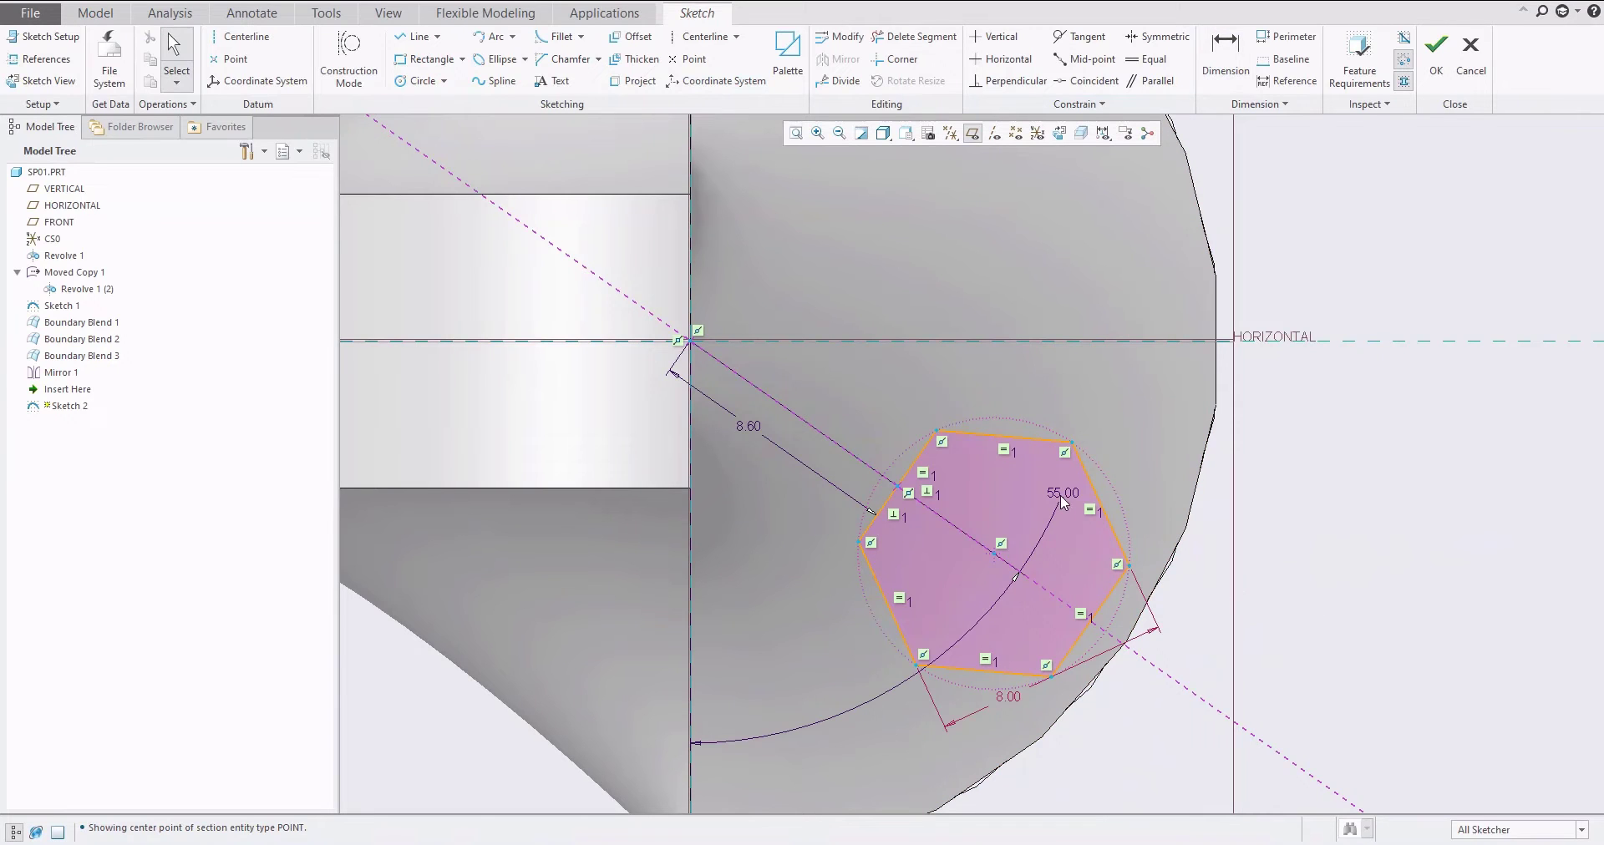
Replace the centerline's angle dimension with a 55-degree one measured from the horizontal reference, and finish the sketch
{"action": "left_click", "coordinate": [1062, 494]}
{"action": "key", "text": "Delete"}
{"action": "key", "text": "d"}
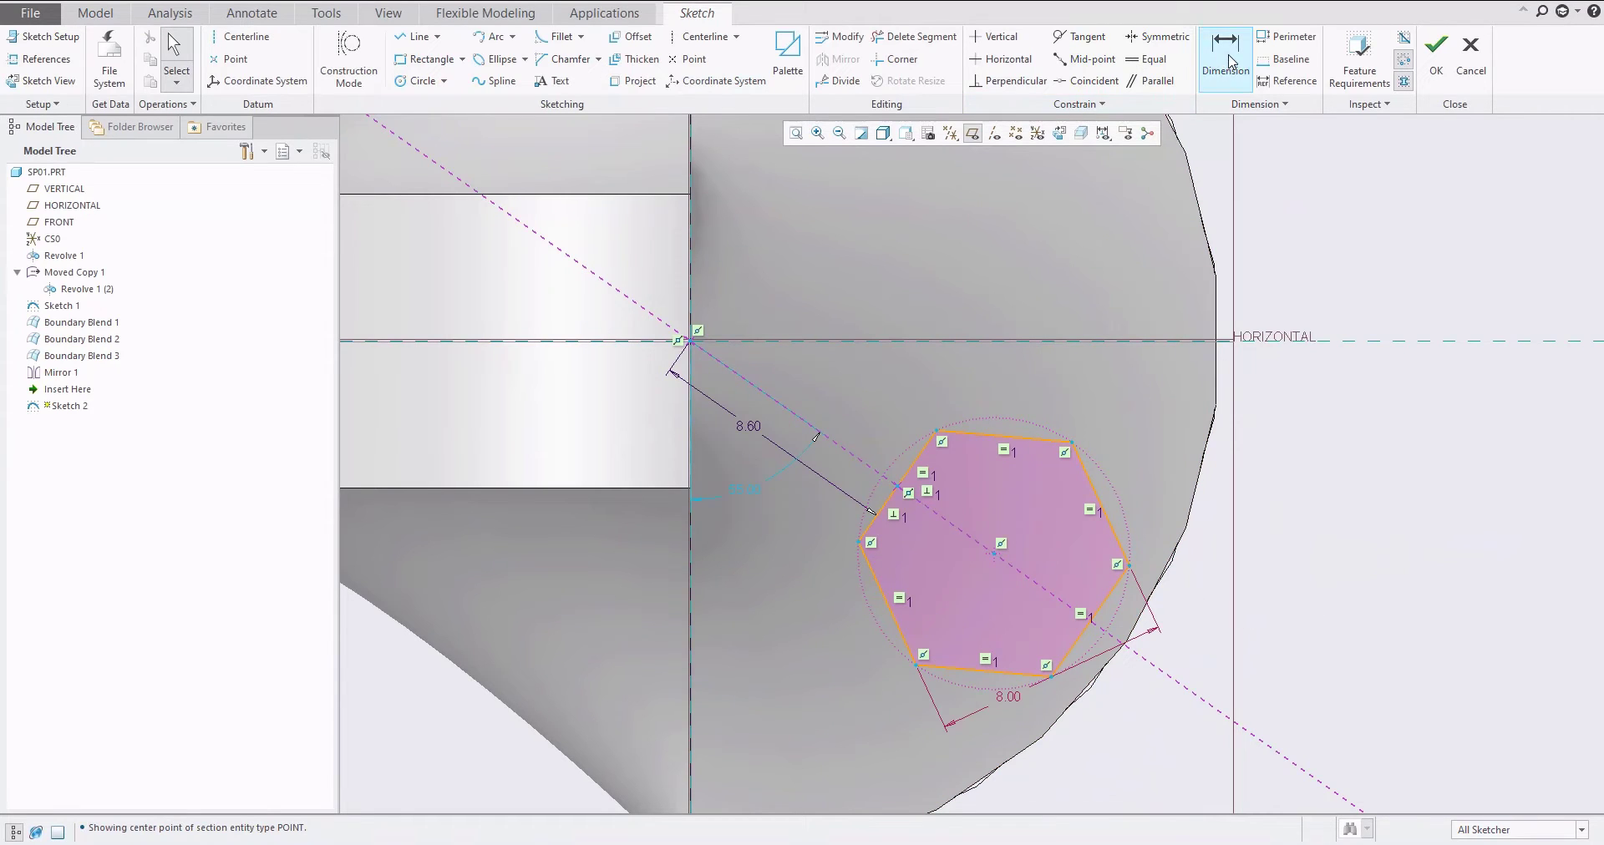
{"action": "left_click", "coordinate": [850, 455]}
{"action": "left_click", "coordinate": [885, 342]}
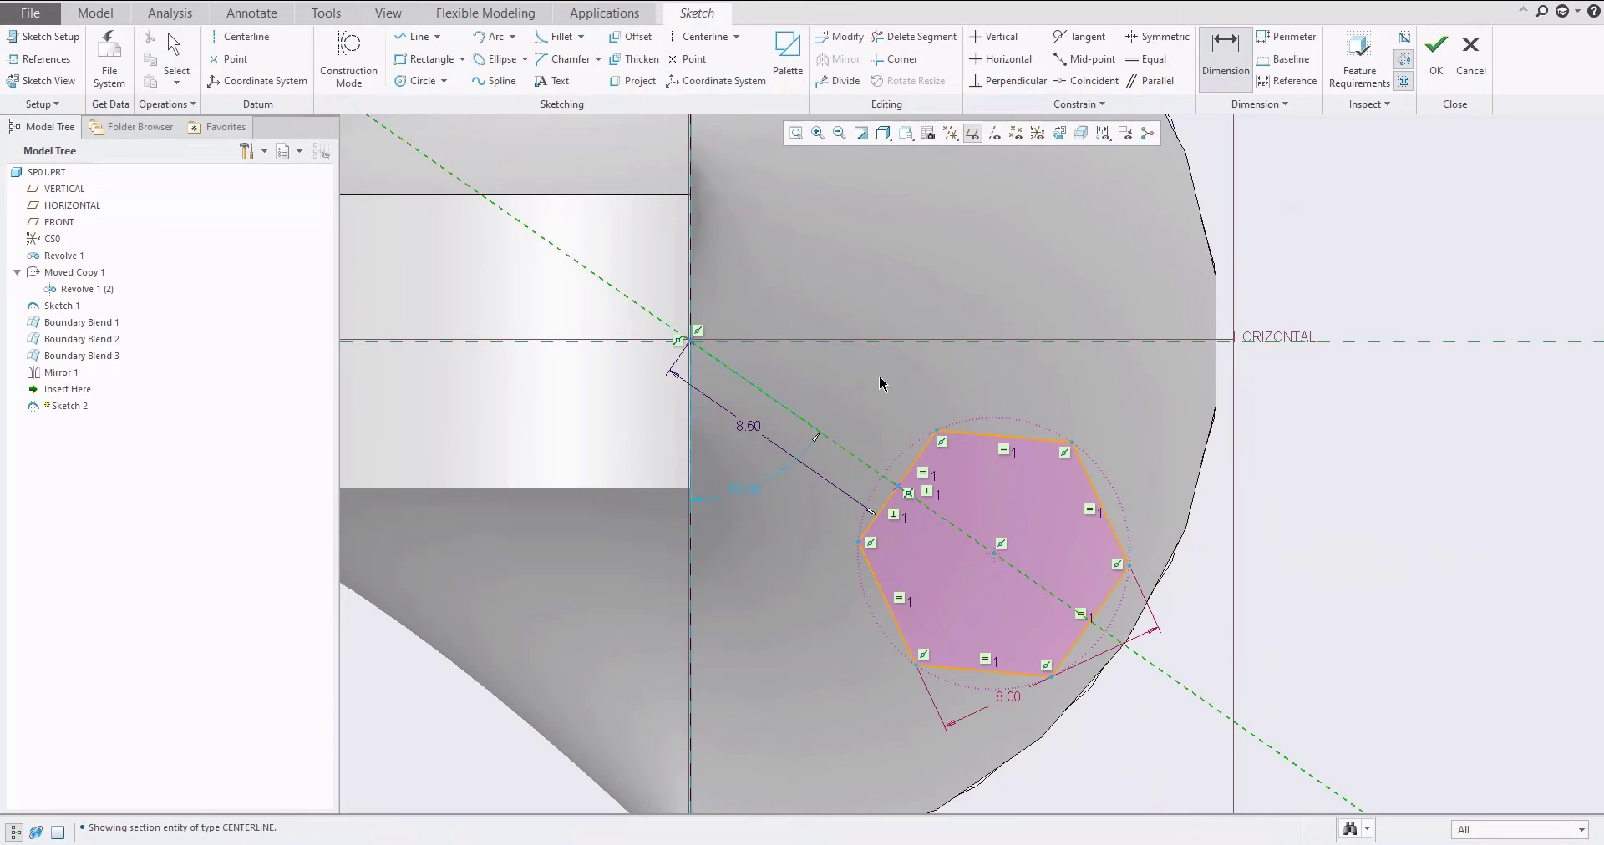
{"action": "middle_click", "coordinate": [880, 384]}
{"action": "type", "text": "55"}
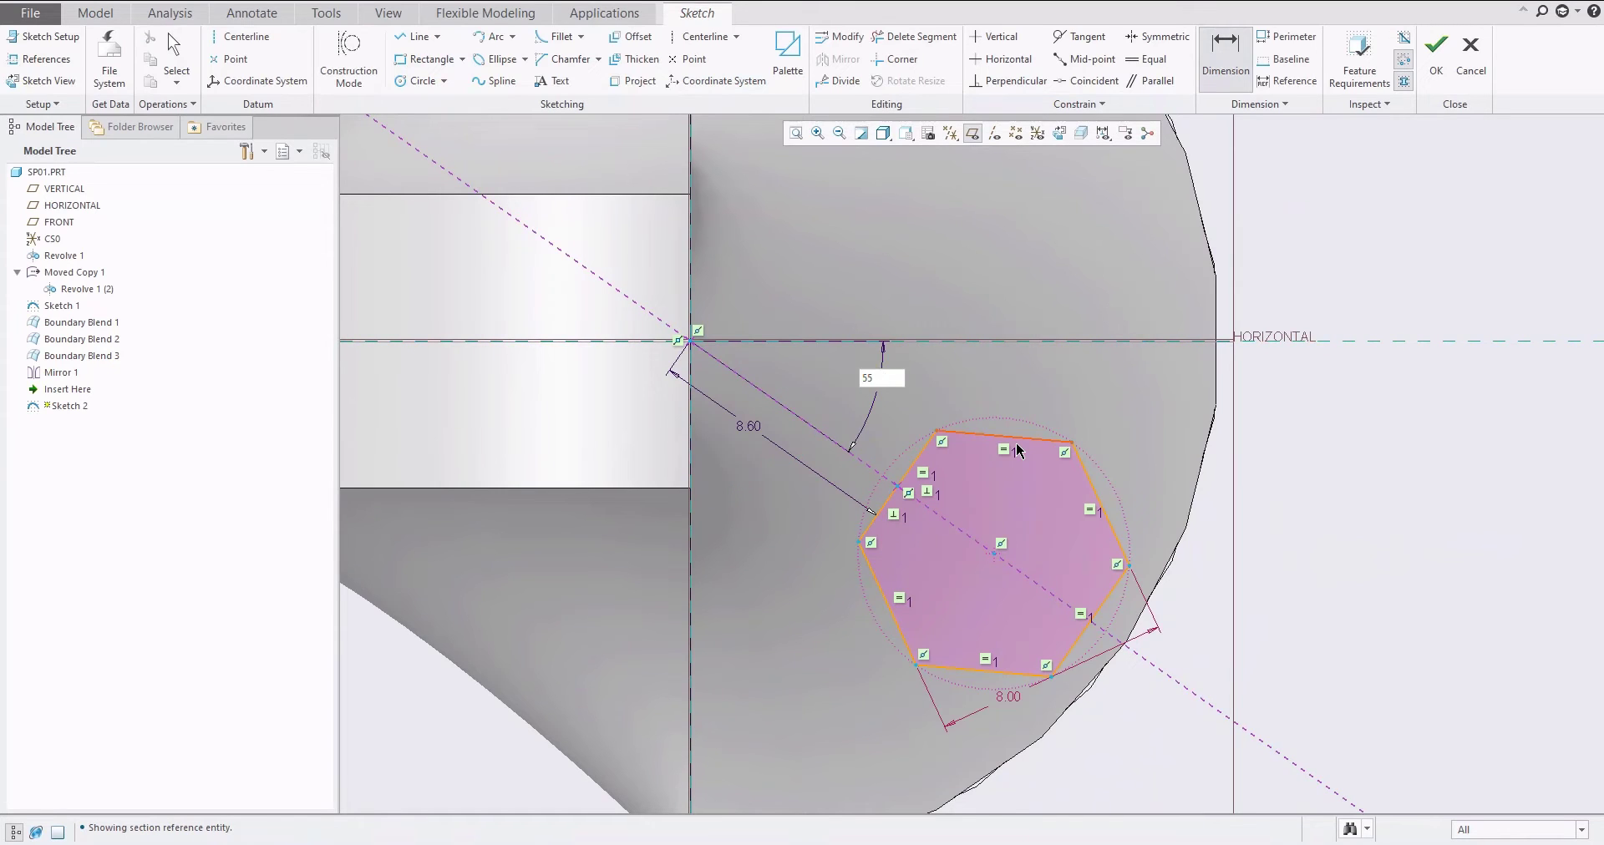
{"action": "key", "text": "Return"}
{"action": "scroll", "coordinate": [1019, 442], "scroll_direction": "down", "scroll_amount": 3}
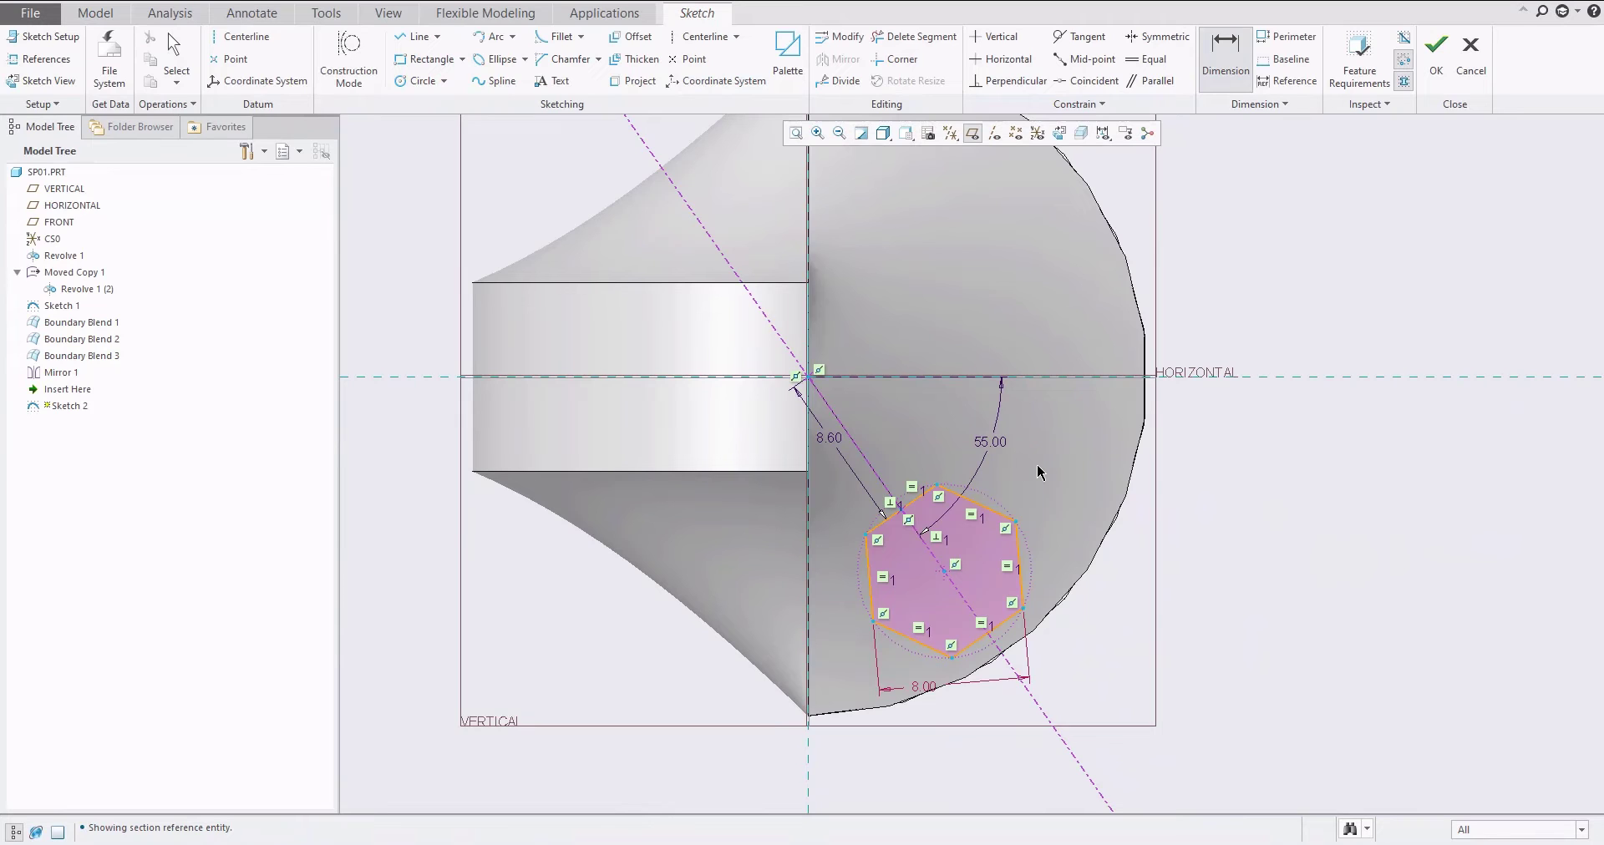
{"action": "left_click", "coordinate": [1436, 51]}
Pattern the hexagon sketch by its 55-degree angle dimension, with an increment of -55 and 3 instances
{"action": "mouse_move", "coordinate": [819, 475]}
{"action": "middle_mouse_down"}
{"action": "mouse_move", "coordinate": [830, 418]}
{"action": "mouse_move", "coordinate": [681, 474]}
{"action": "mouse_move", "coordinate": [643, 424]}
{"action": "mouse_move", "coordinate": [619, 488]}
{"action": "mouse_move", "coordinate": [634, 434]}
{"action": "middle_mouse_up"}
{"action": "scroll", "coordinate": [668, 492], "scroll_direction": "down", "scroll_amount": 4}
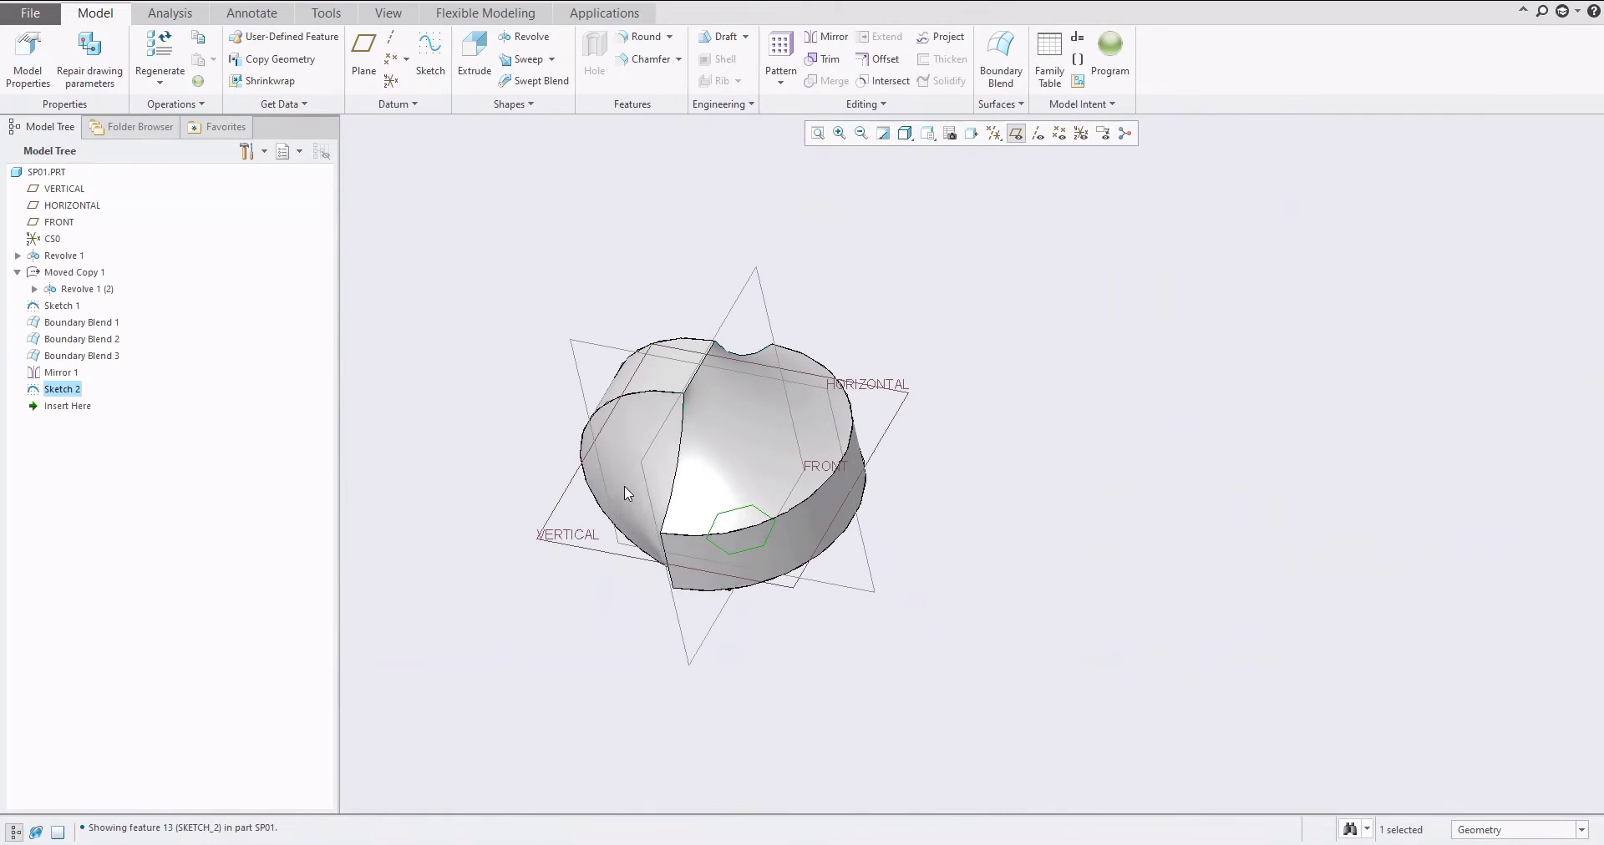
{"action": "left_click", "coordinate": [780, 52]}
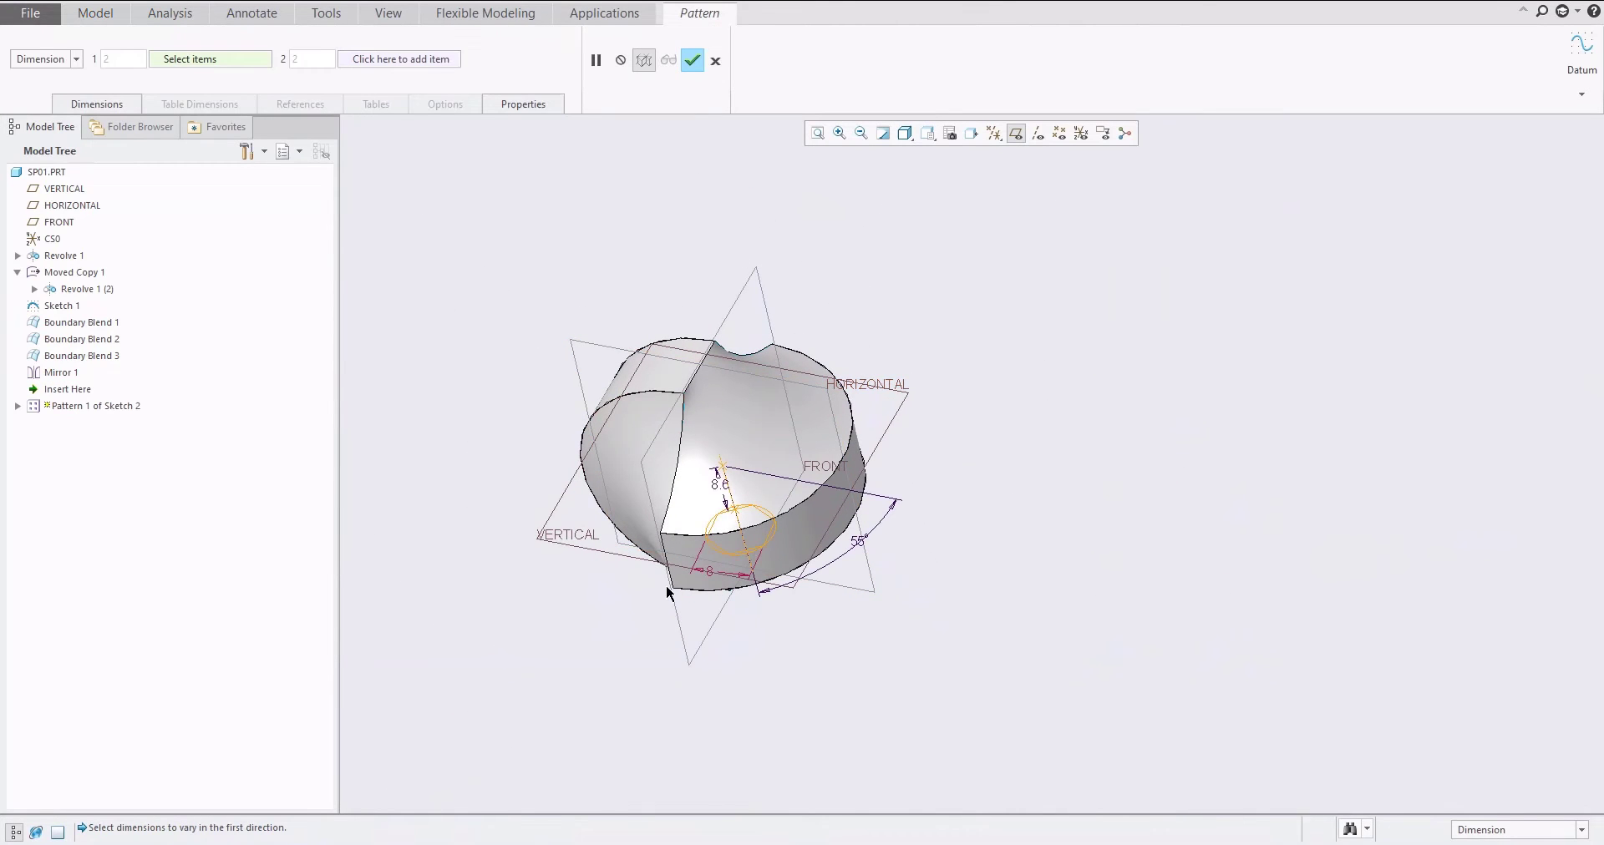
{"action": "left_click", "coordinate": [860, 547]}
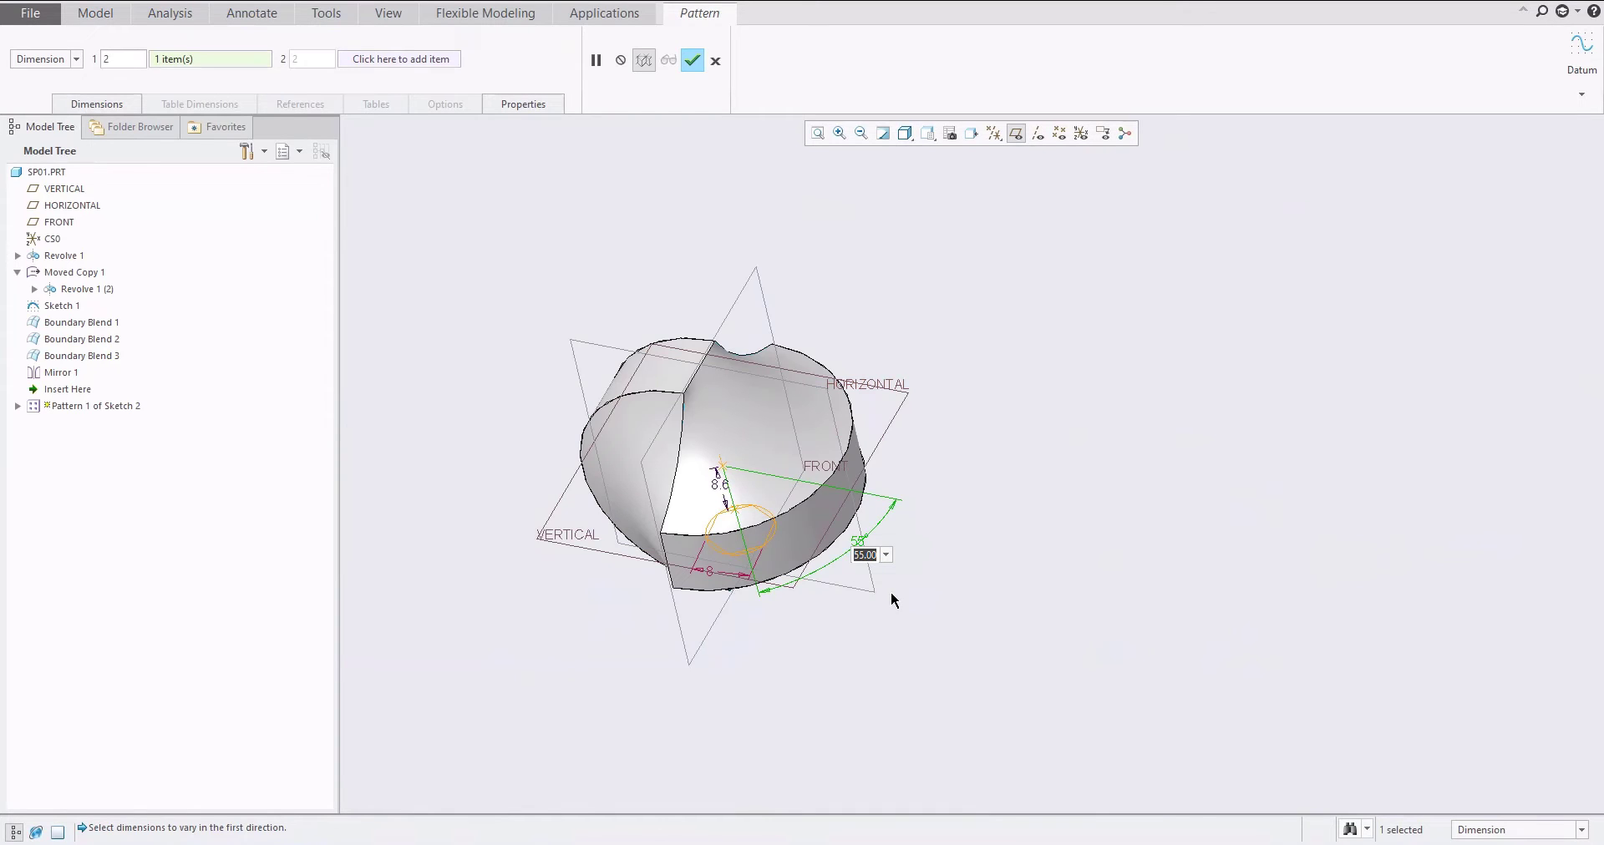
{"action": "type", "text": "-55"}
{"action": "key", "text": "Return"}
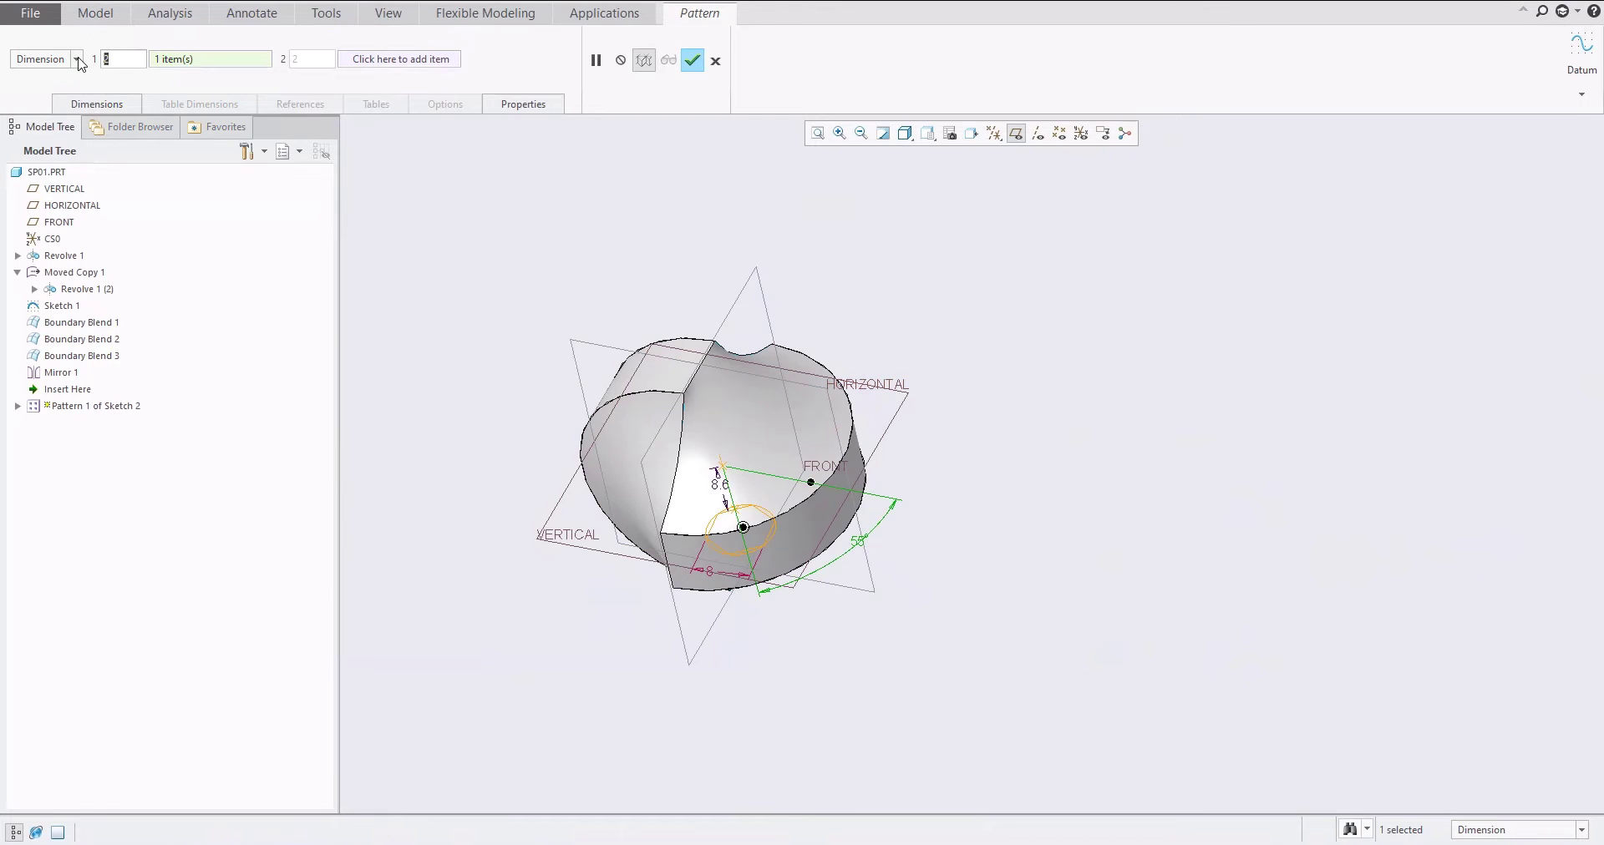
{"action": "type", "text": "3"}
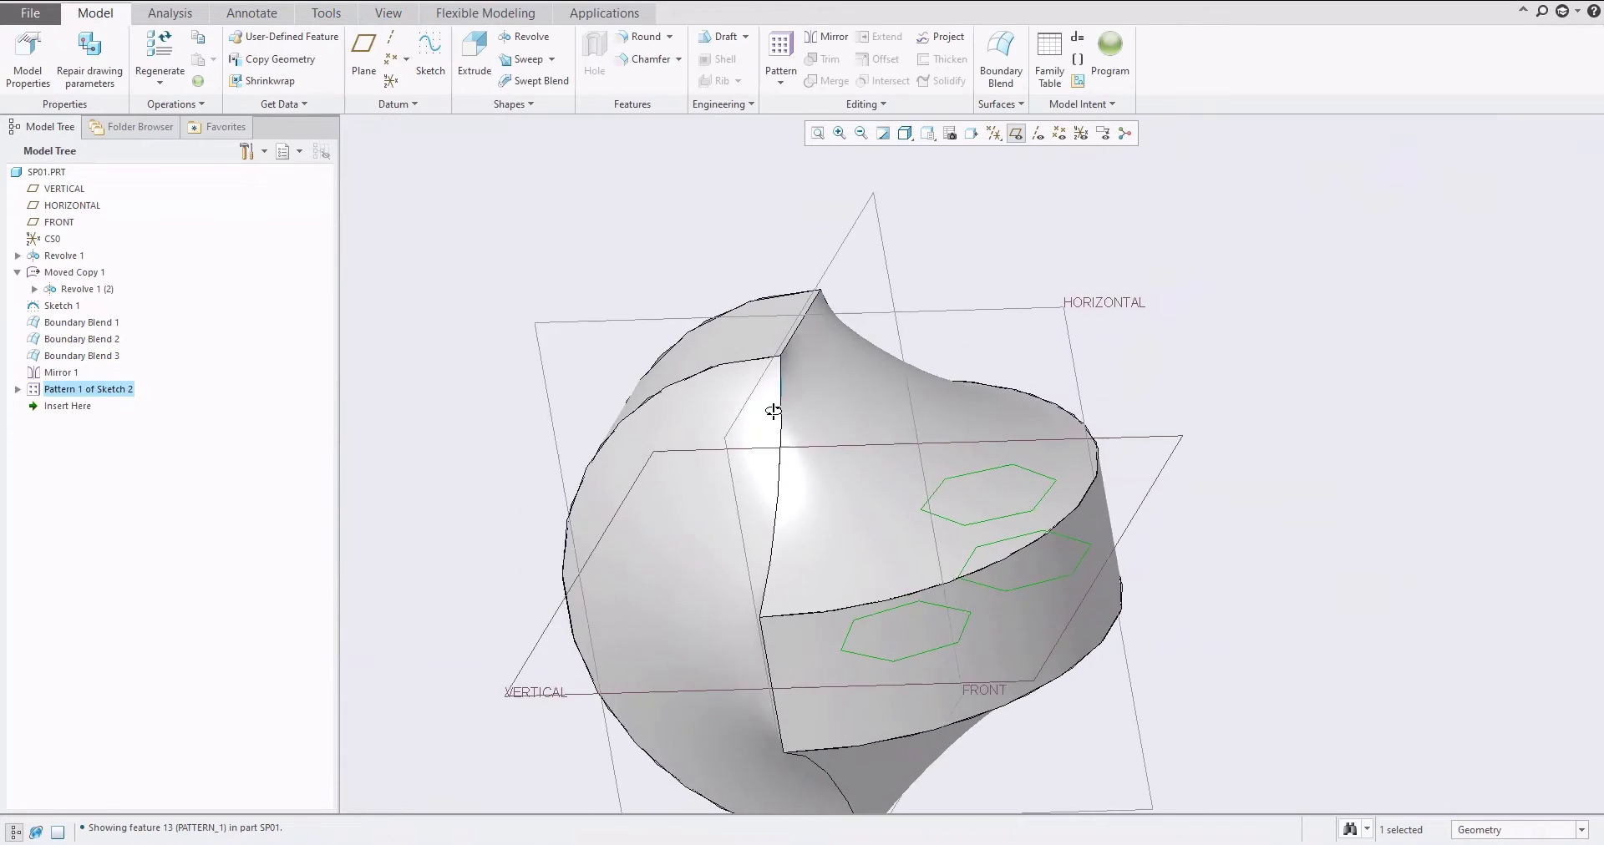
{"action": "middle_click_drag", "start_coordinate": [773, 411], "coordinate": [780, 446]}
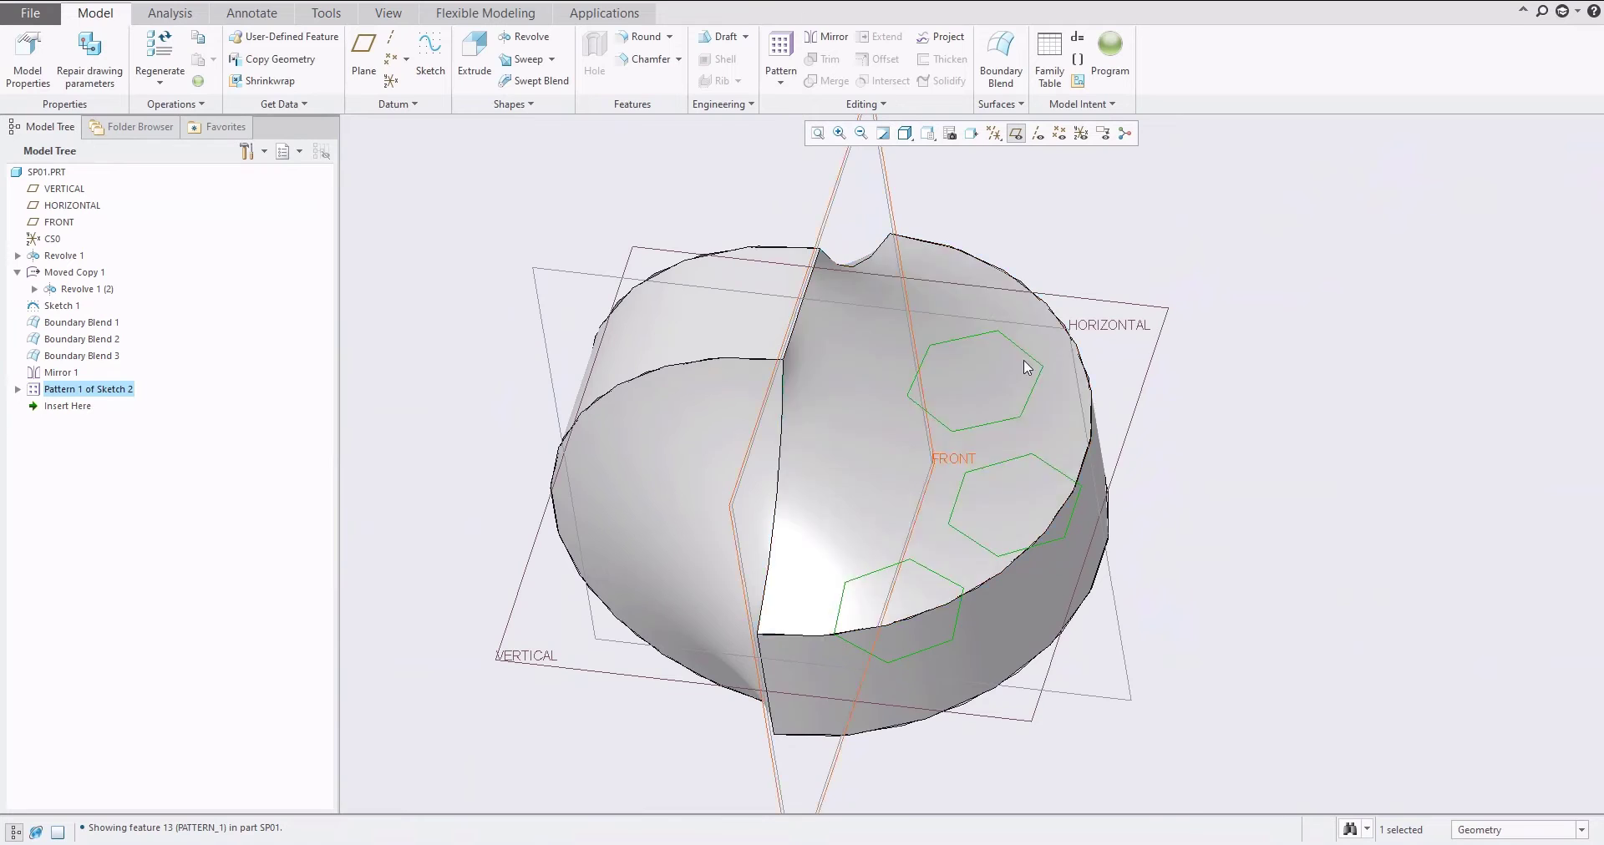
{"action": "middle_click_drag", "start_coordinate": [811, 578], "coordinate": [811, 585]}
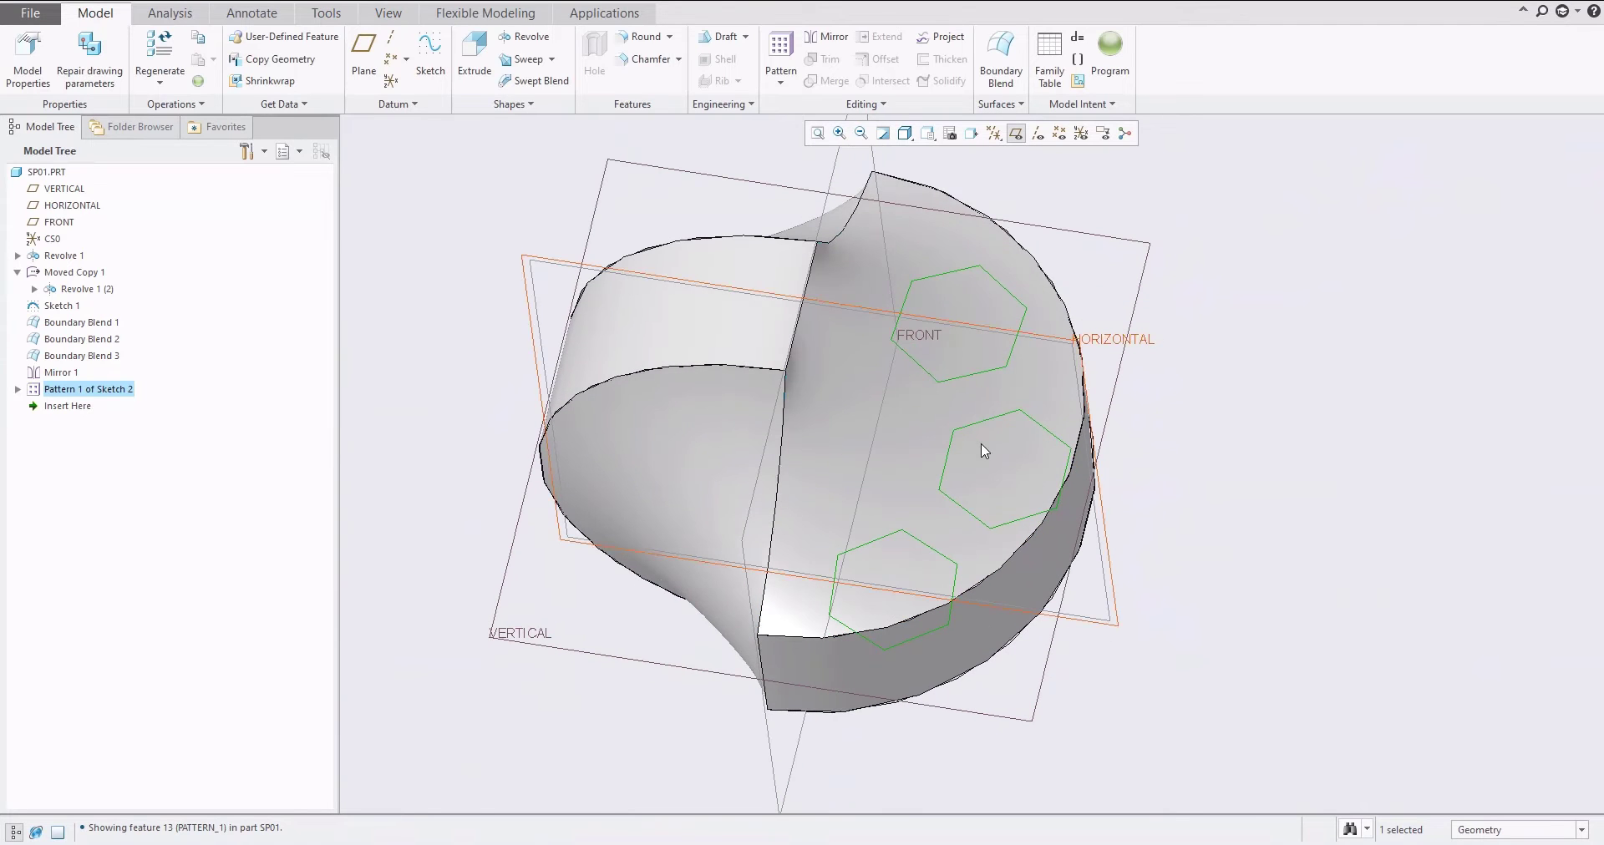
{"action": "middle_click_drag", "start_coordinate": [776, 496], "coordinate": [726, 484]}
{"action": "left_click", "coordinate": [444, 376]}
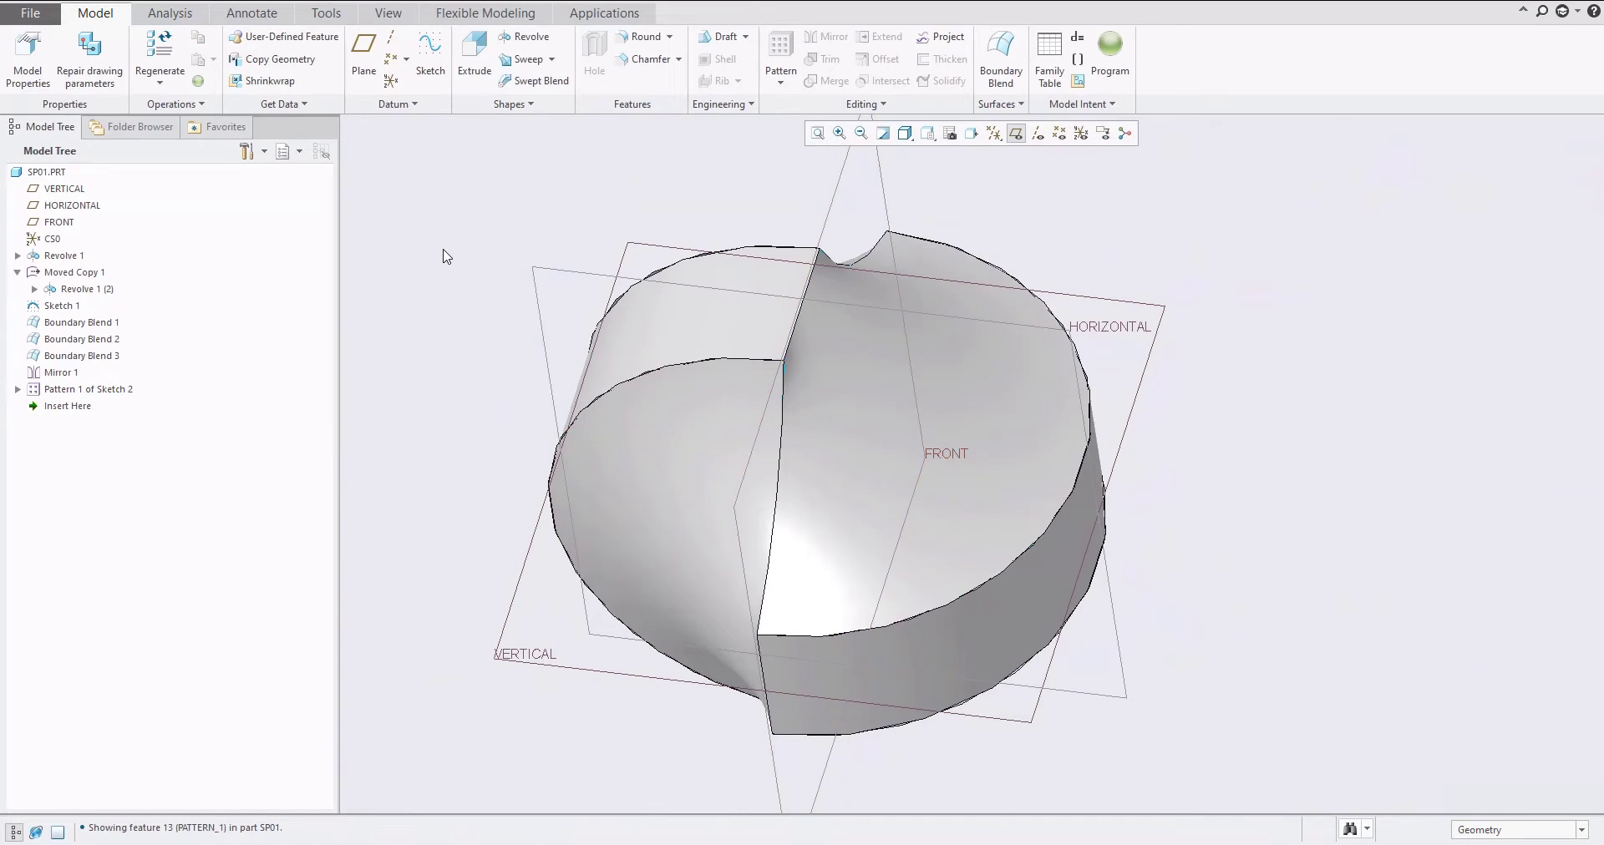
Show the model with grey hidden lines and start a projected curve with the three patterned hexagons as chains
{"action": "key", "text": "ctrl+4"}
{"action": "mouse_move", "coordinate": [659, 368]}
{"action": "middle_mouse_down"}
{"action": "mouse_move", "coordinate": [759, 322]}
{"action": "mouse_move", "coordinate": [678, 372]}
{"action": "mouse_move", "coordinate": [677, 319]}
{"action": "mouse_move", "coordinate": [655, 290]}
{"action": "middle_mouse_up"}
{"action": "middle_click_drag", "start_coordinate": [720, 364], "coordinate": [723, 370]}
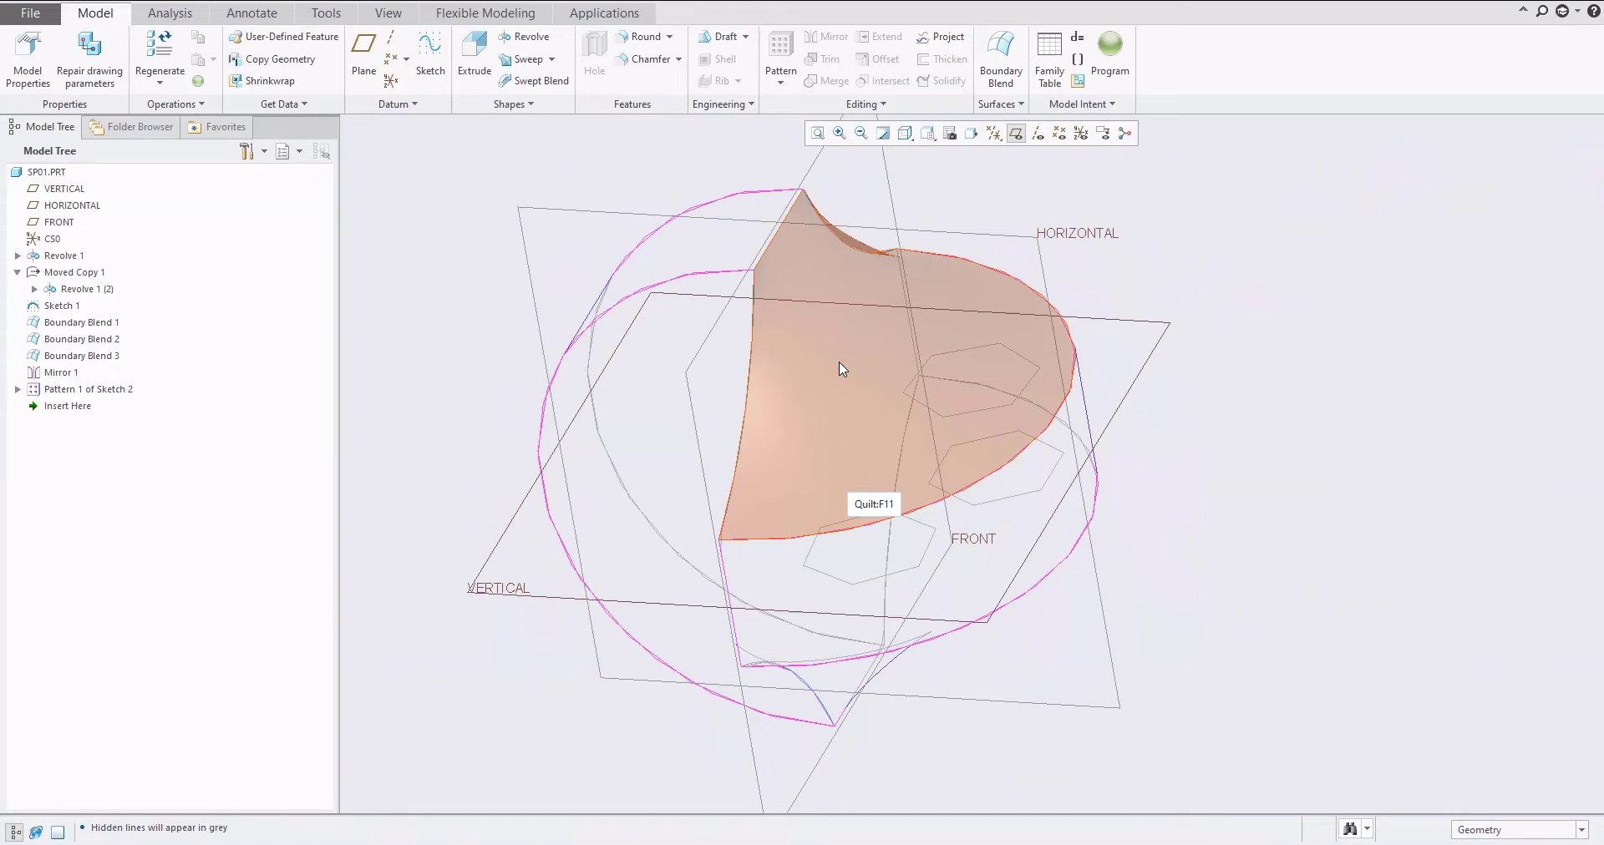
{"action": "left_click", "coordinate": [952, 40]}
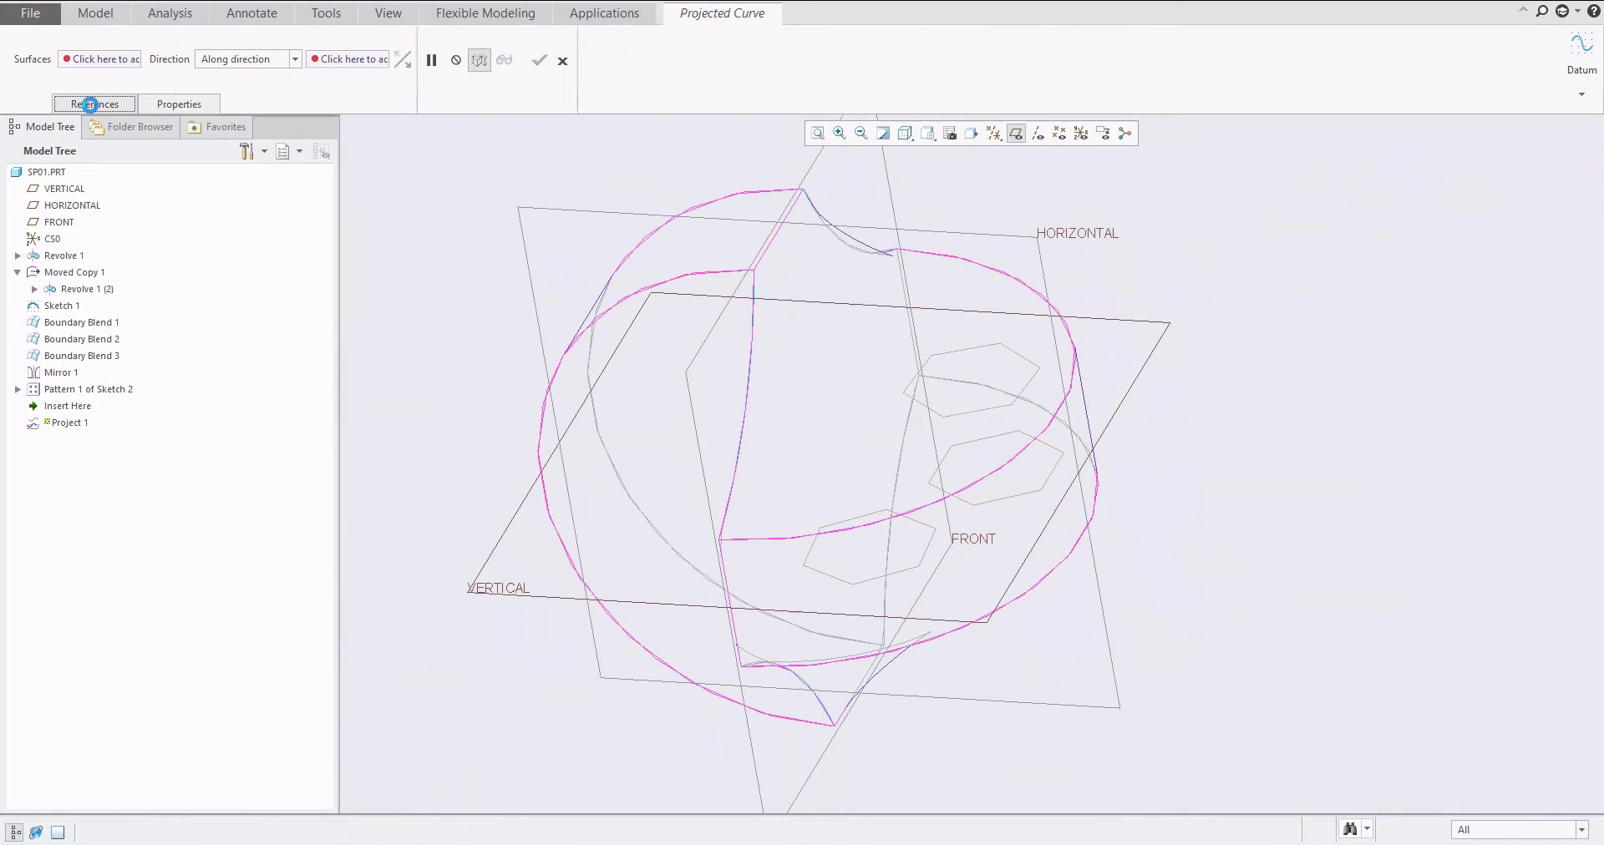
{"action": "left_click", "coordinate": [92, 103]}
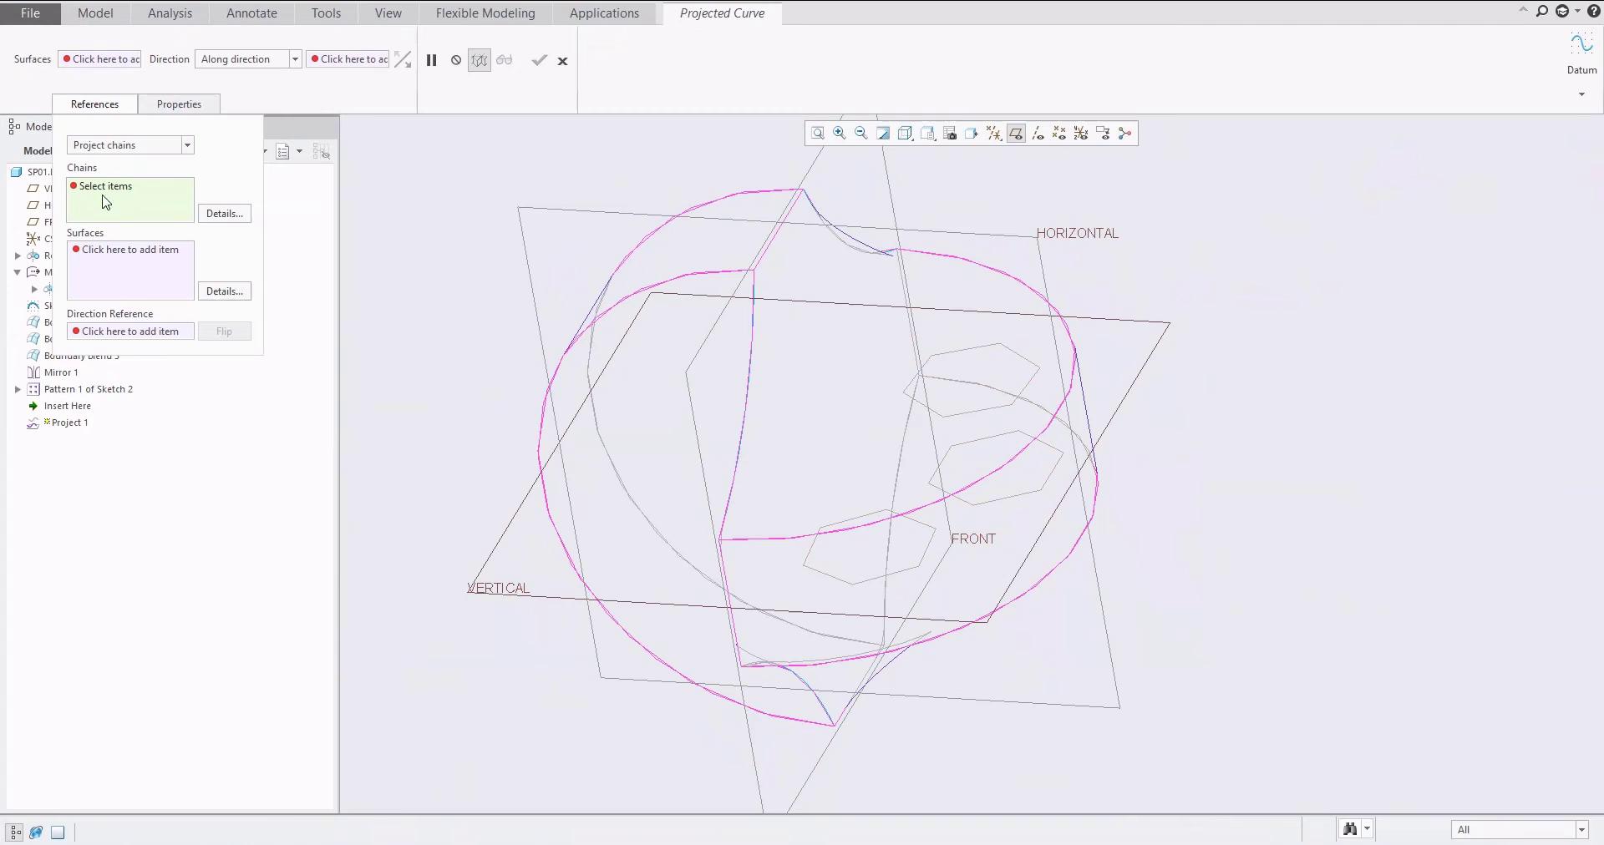
{"action": "left_click", "coordinate": [835, 578]}
{"action": "left_click", "coordinate": [1003, 498], "text": "ctrl"}
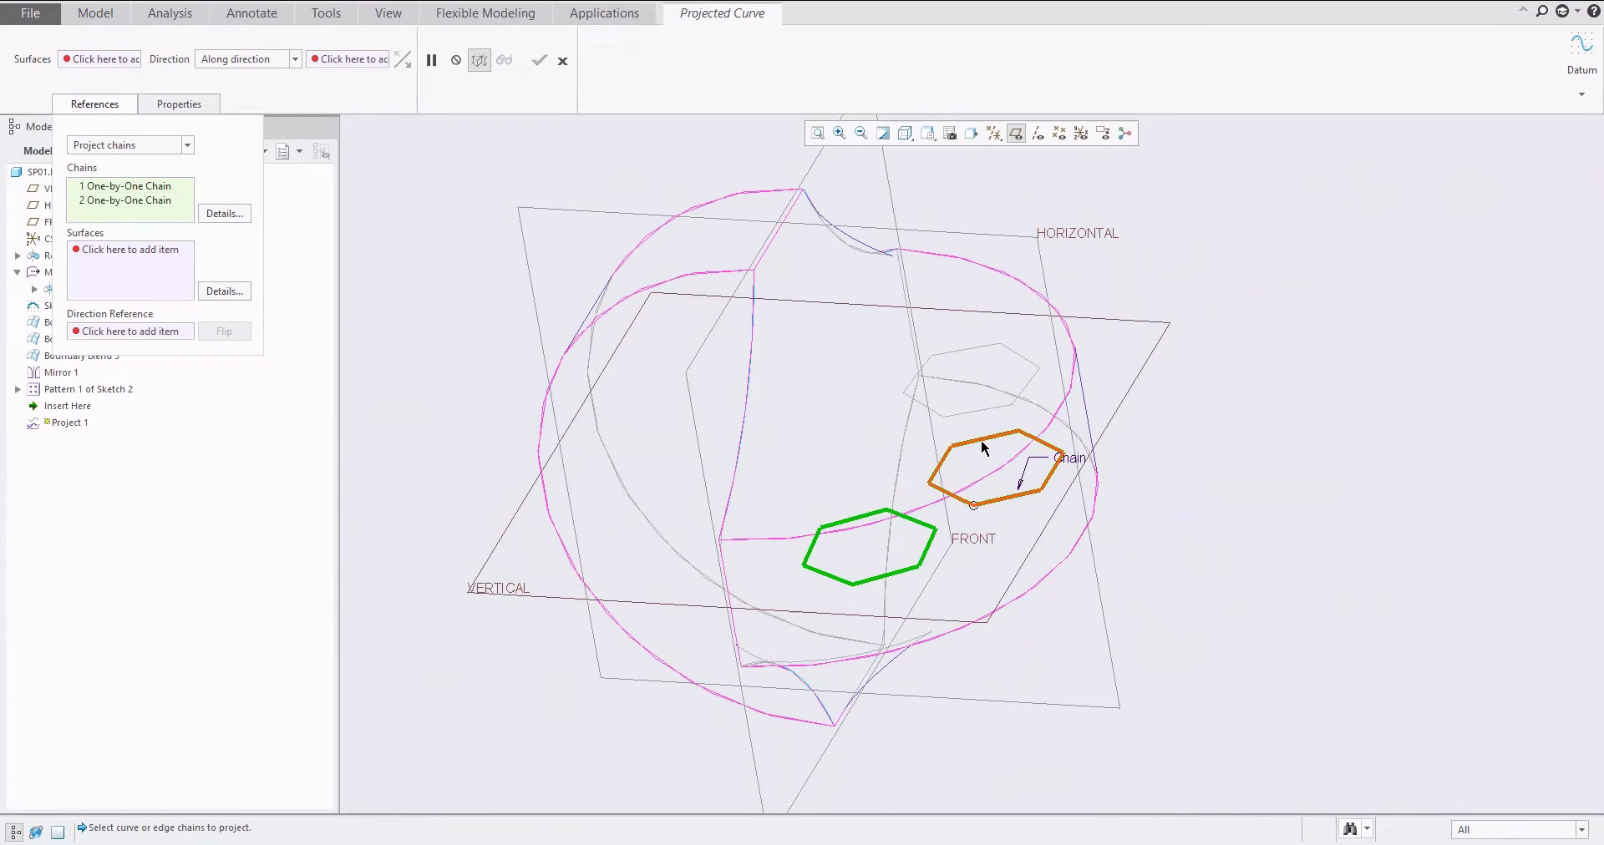
{"action": "left_click", "coordinate": [977, 409], "text": "ctrl"}
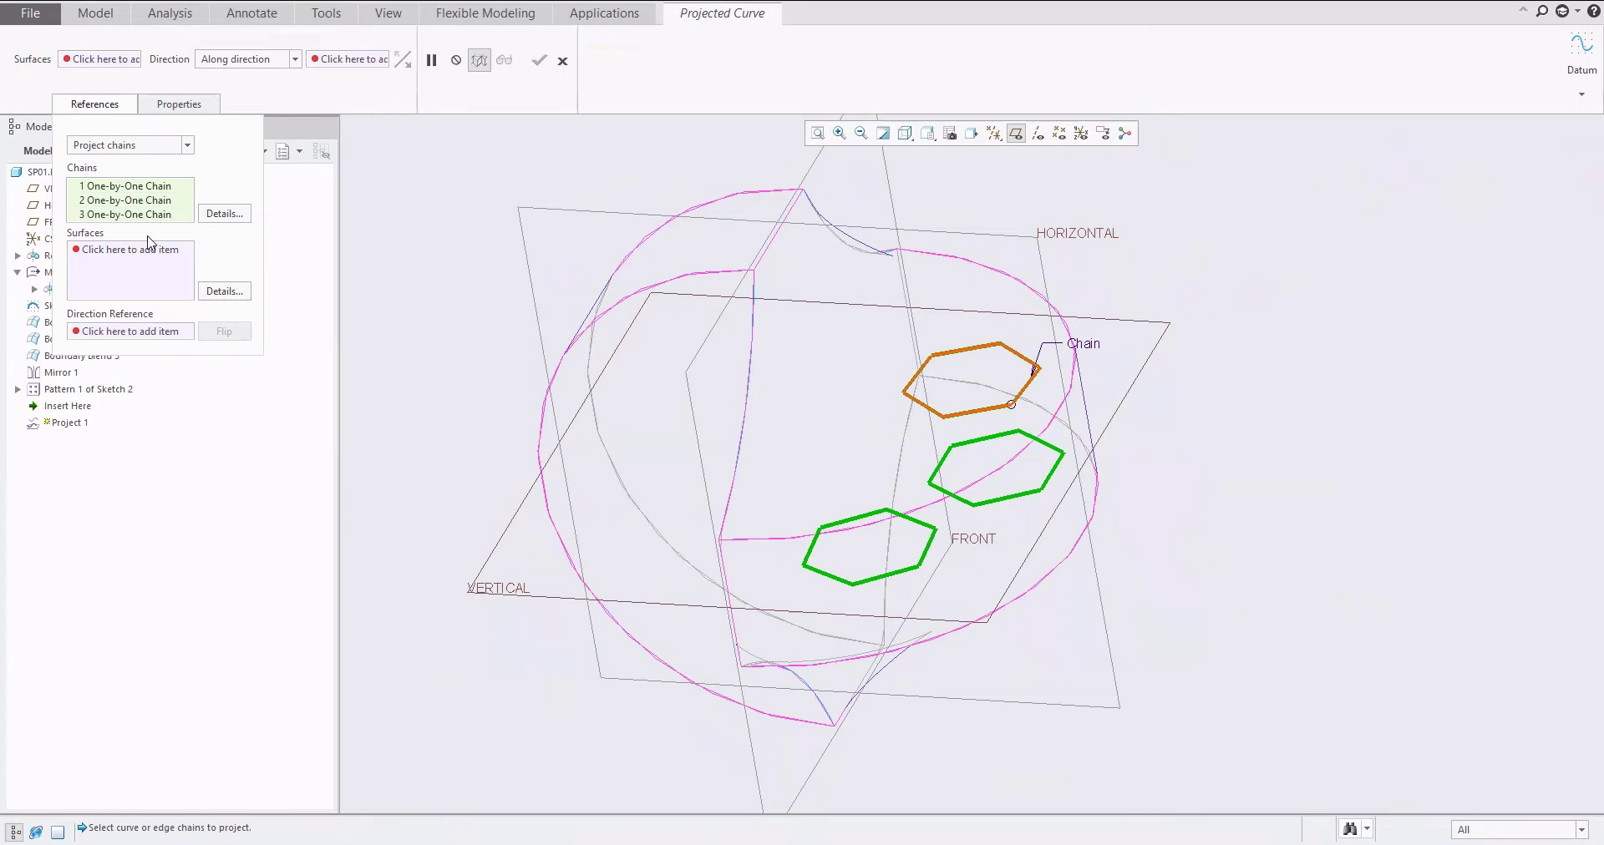
Set the upper blended surface as the projection target and the VERTICAL plane as the direction reference
{"action": "left_click", "coordinate": [98, 63]}
{"action": "left_click", "coordinate": [831, 372]}
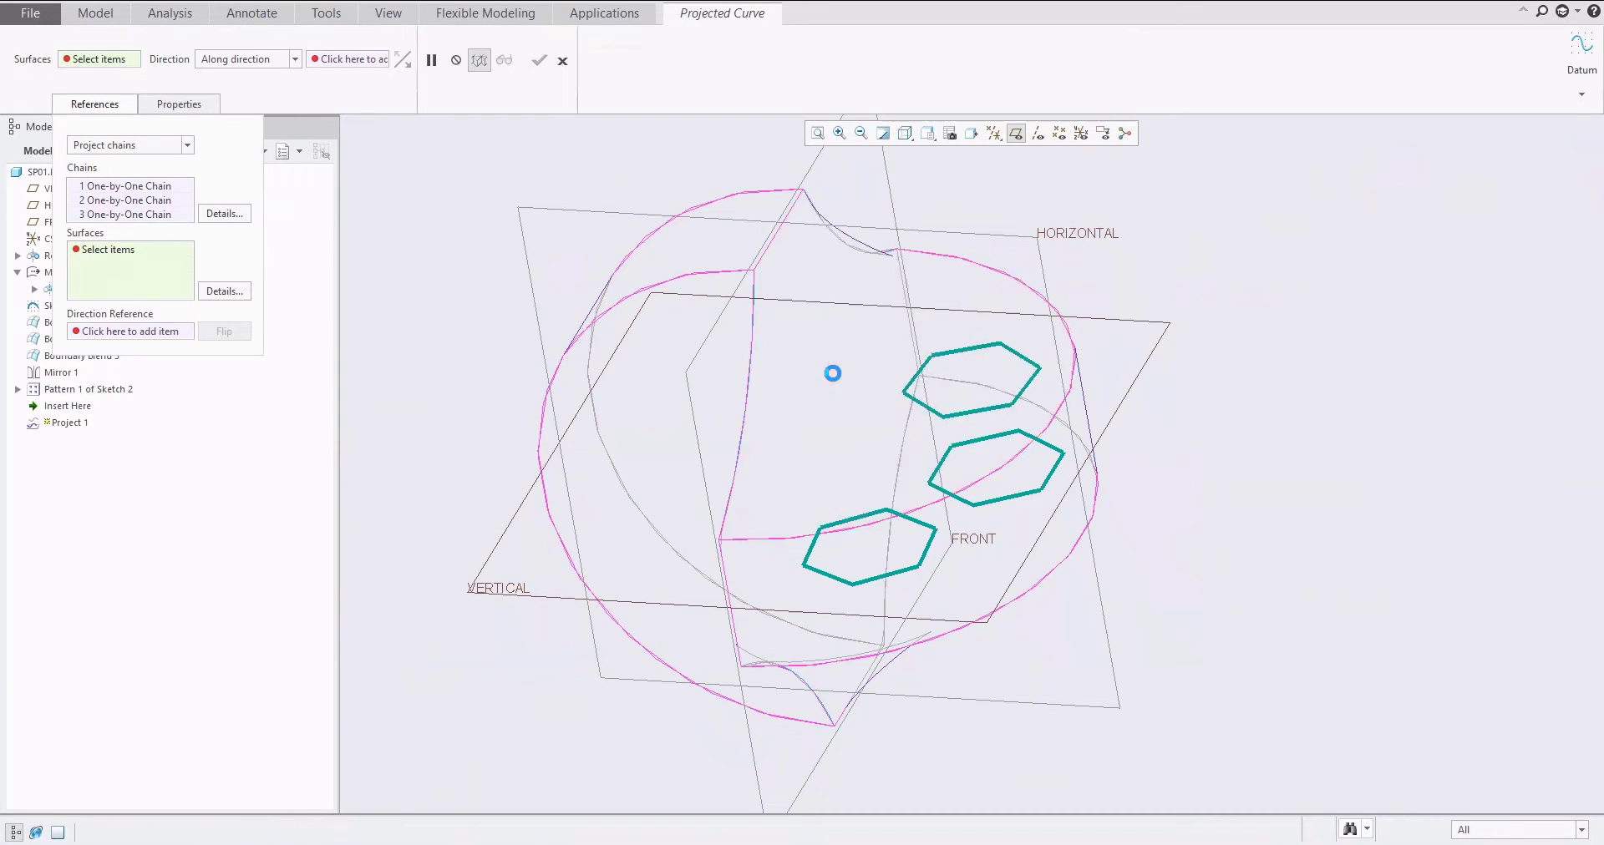
{"action": "left_click", "coordinate": [366, 61]}
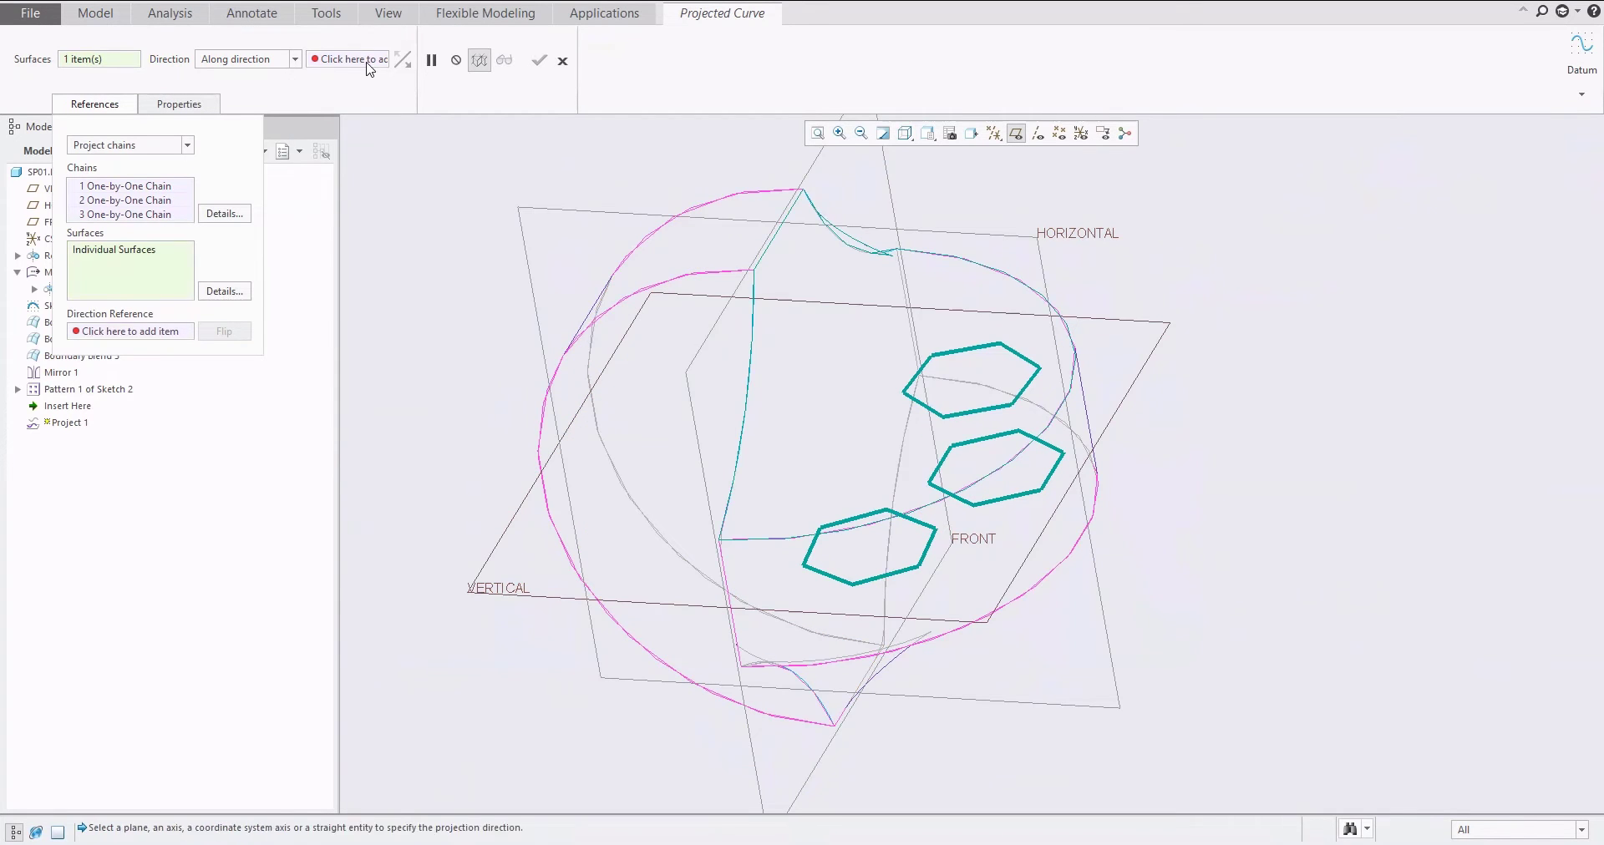
{"action": "left_click", "coordinate": [1142, 375]}
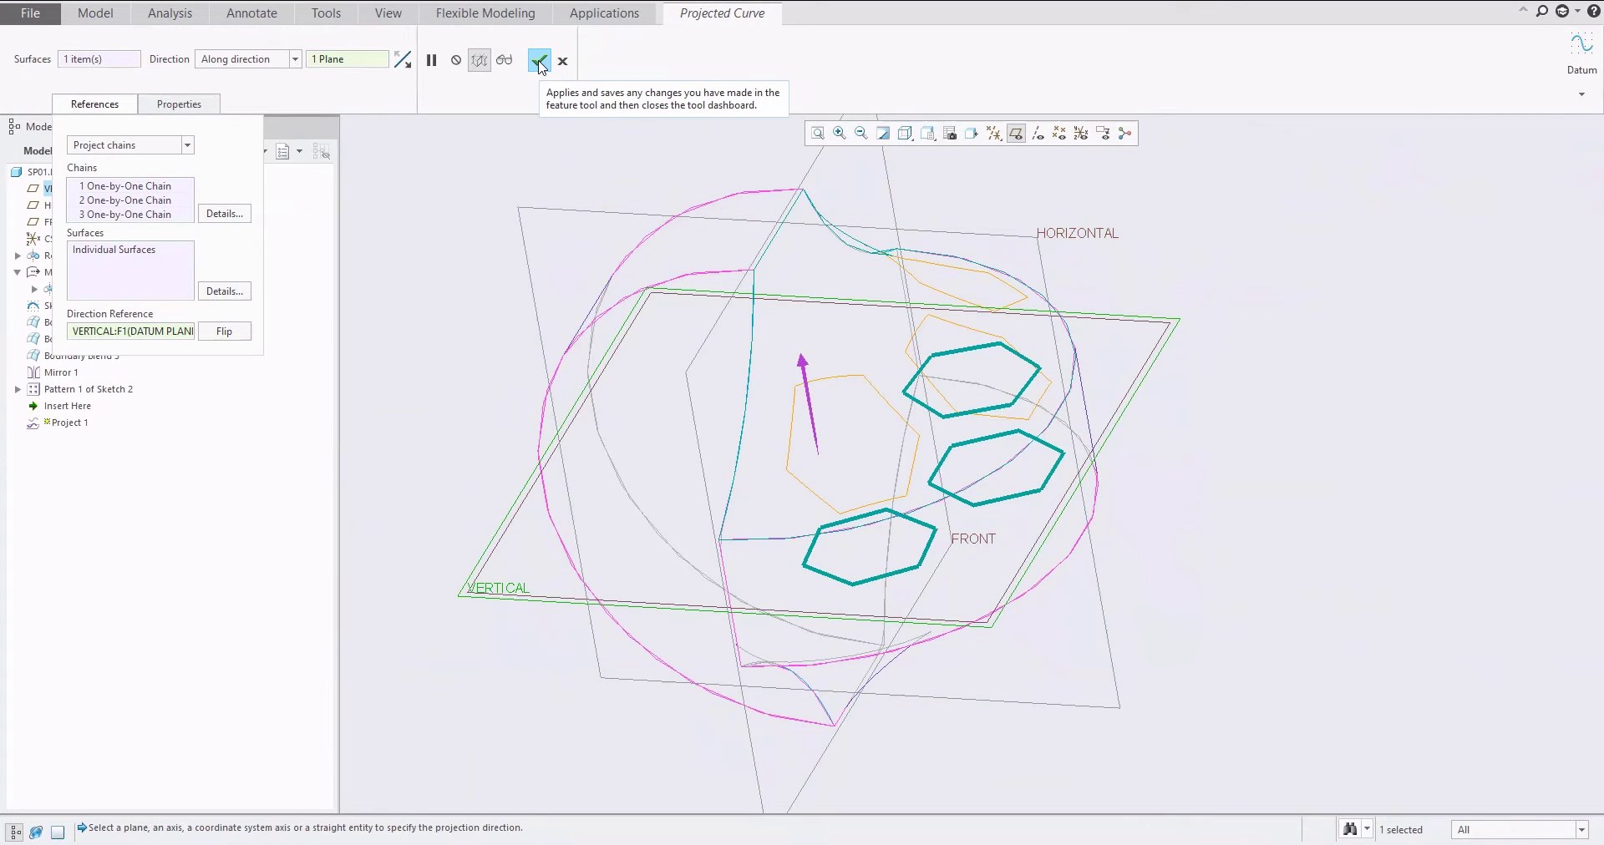
Try projecting the hexagons normal to the surface, and switch the projection back to Along direction
{"action": "left_click", "coordinate": [227, 62]}
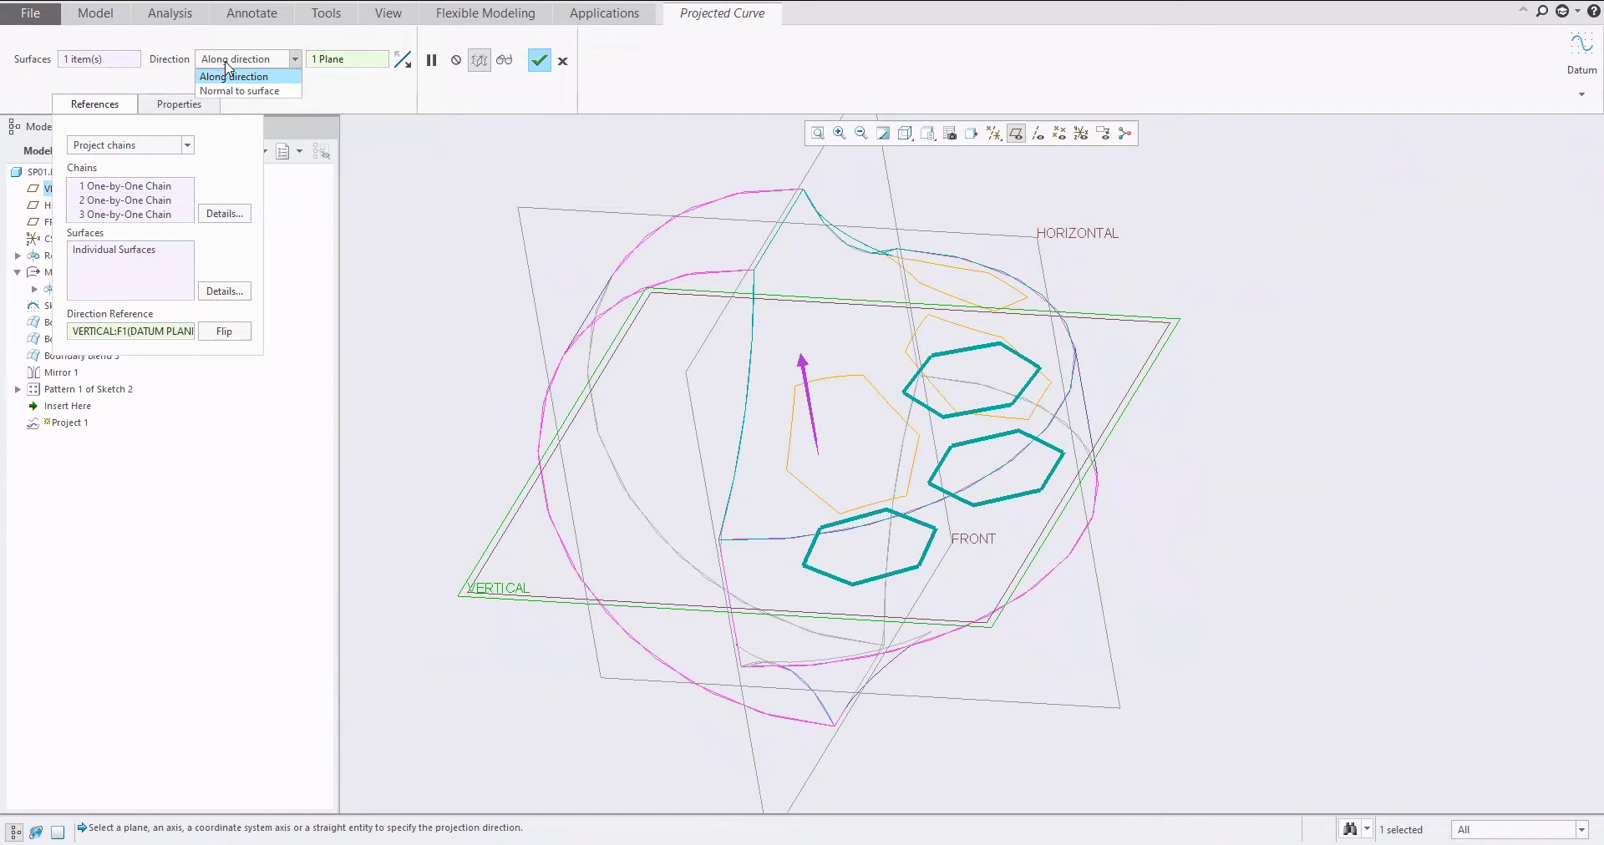
{"action": "left_click", "coordinate": [242, 91]}
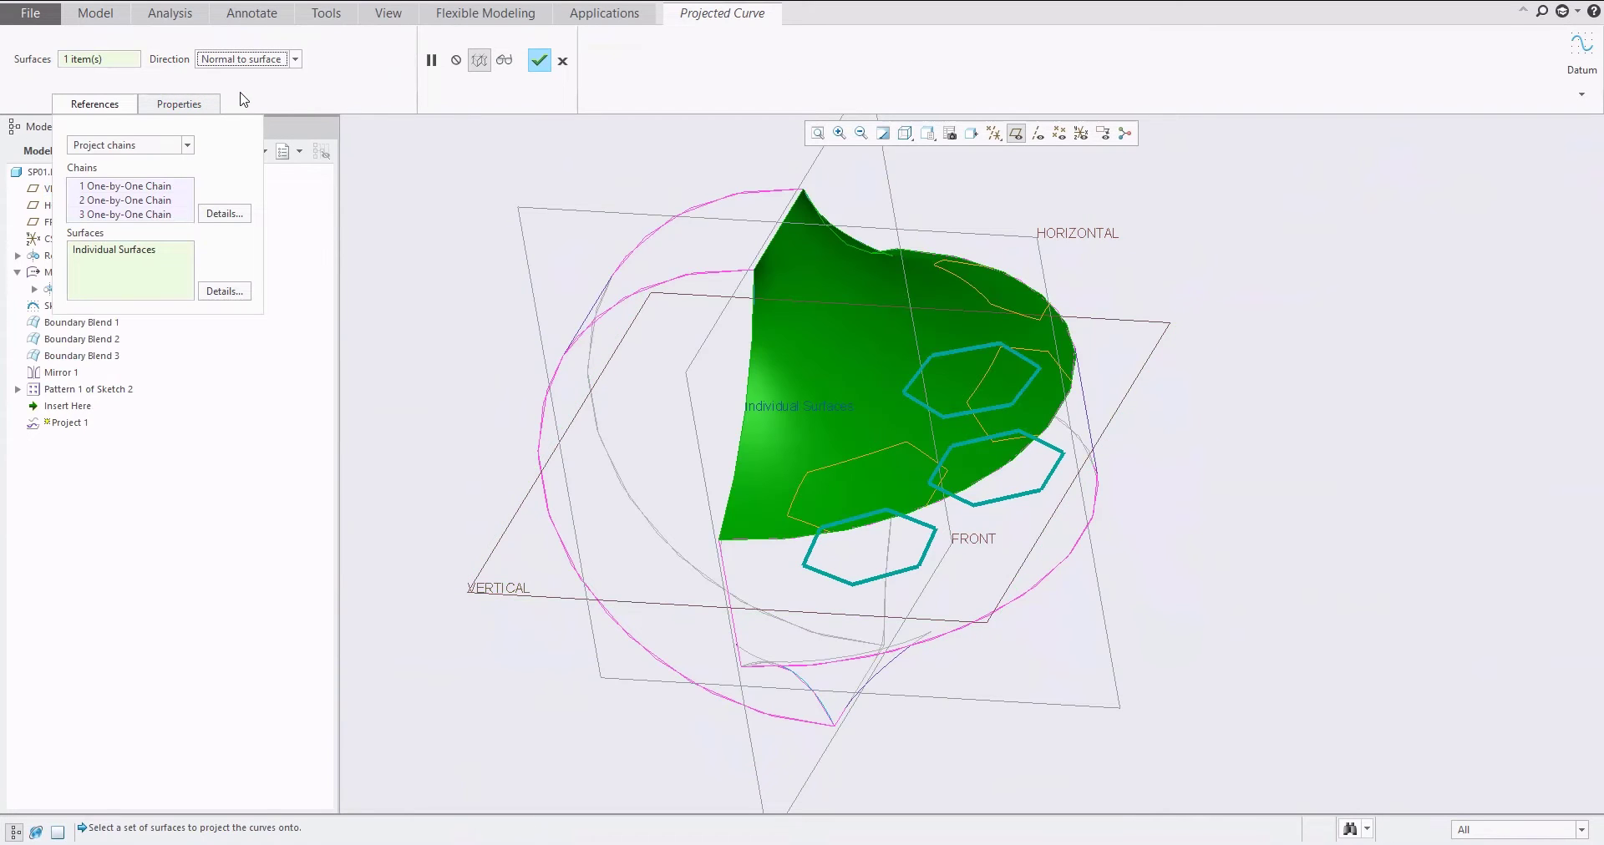
{"action": "mouse_move", "coordinate": [838, 312]}
{"action": "middle_mouse_down"}
{"action": "mouse_move", "coordinate": [895, 362]}
{"action": "mouse_move", "coordinate": [849, 307]}
{"action": "mouse_move", "coordinate": [861, 315]}
{"action": "middle_mouse_up"}
{"action": "left_click", "coordinate": [258, 61]}
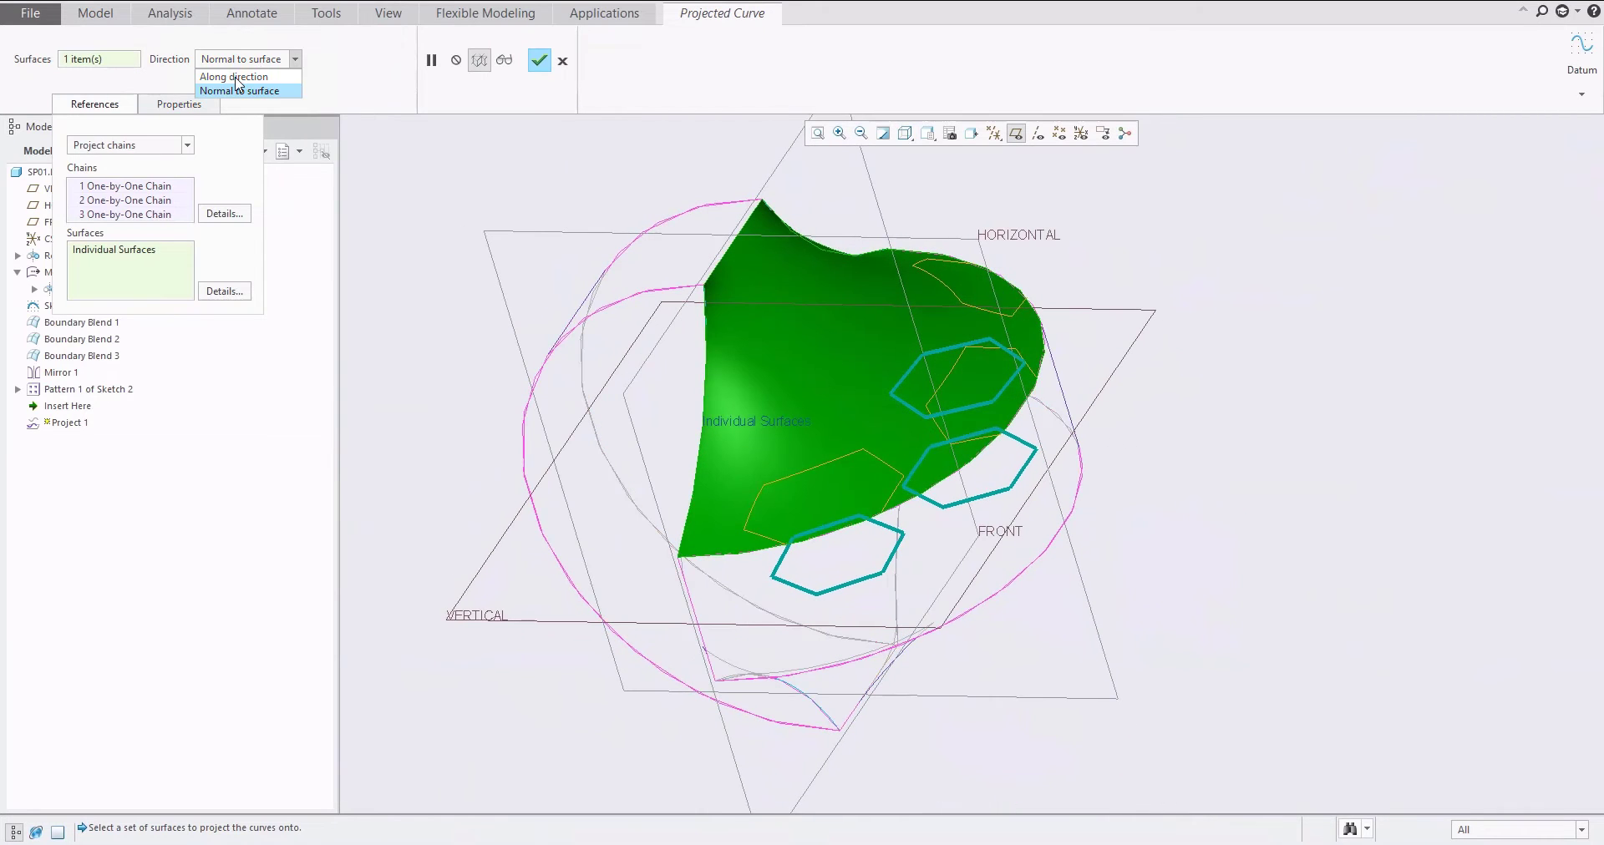
{"action": "left_click", "coordinate": [243, 81]}
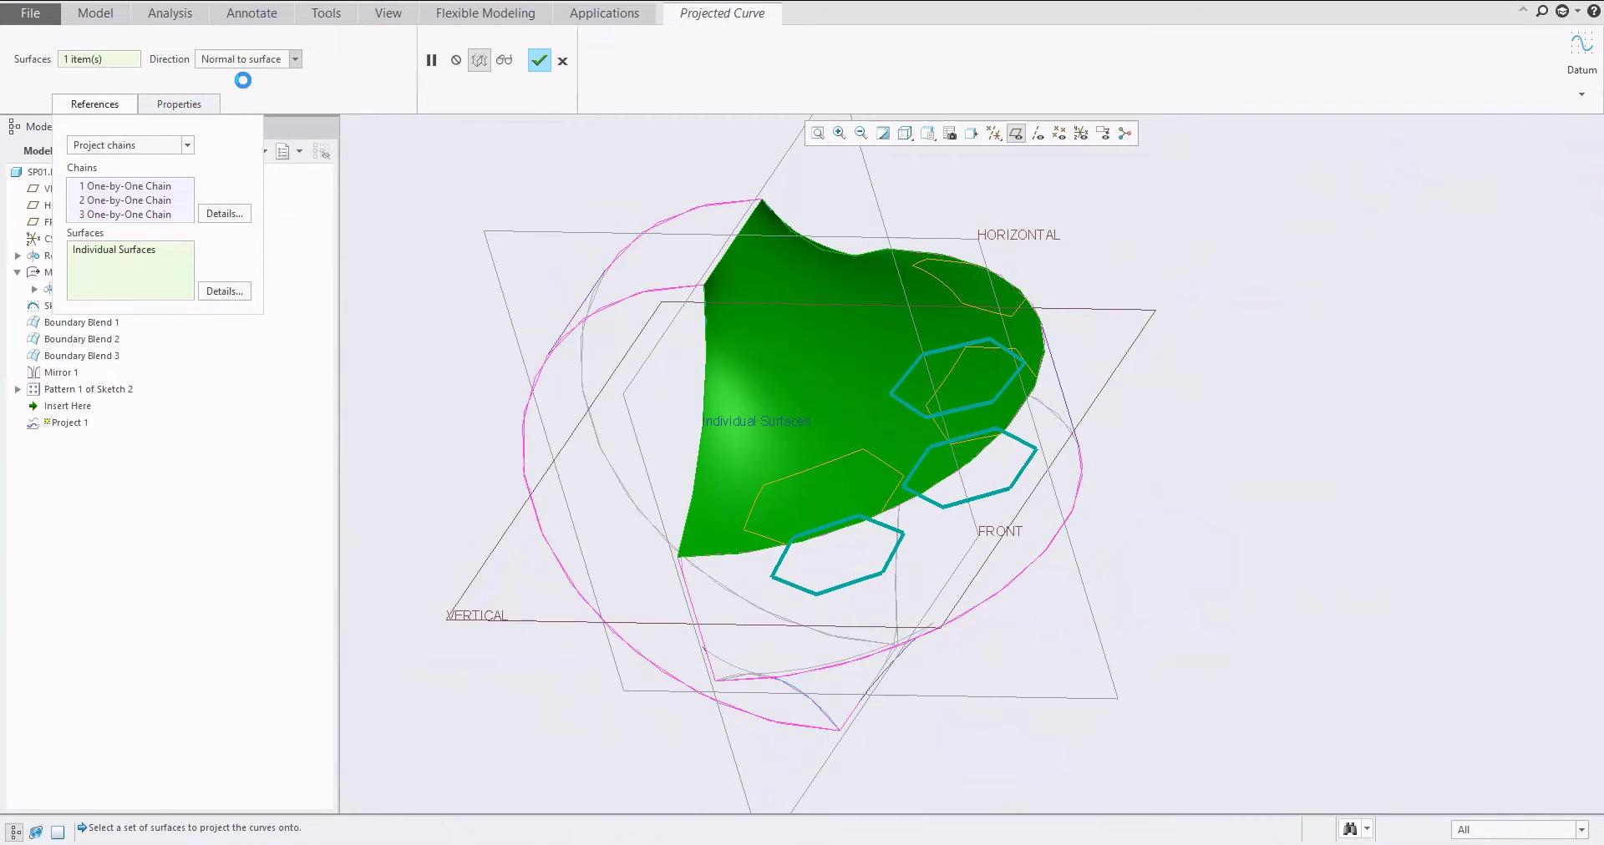
Complete the projection of the three hexagons onto the upper blended surface
{"action": "left_click", "coordinate": [539, 61]}
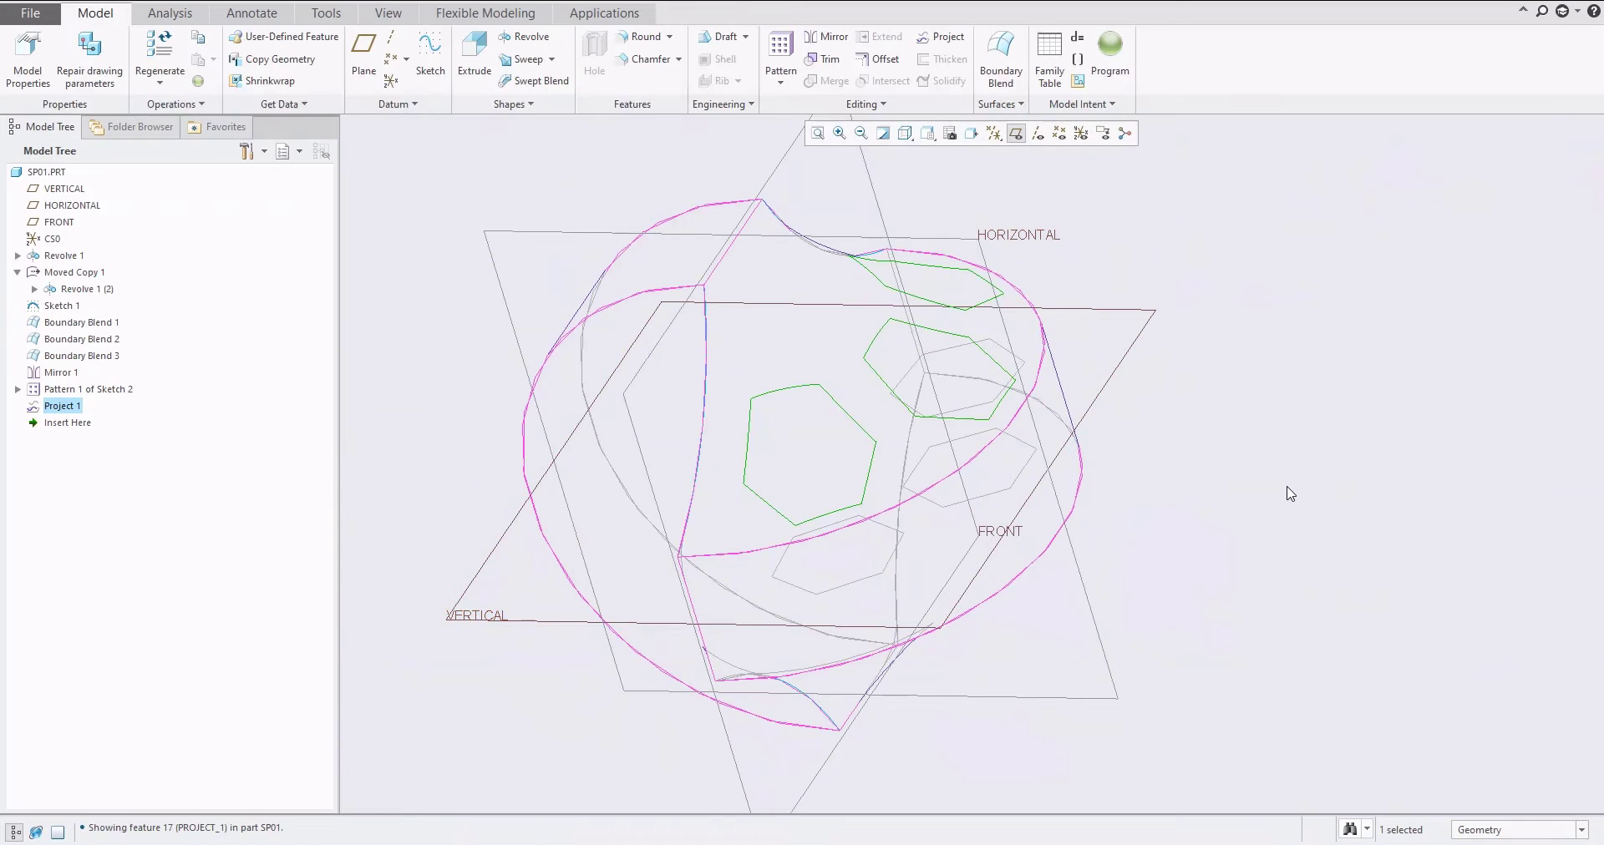
{"action": "left_click", "coordinate": [1131, 465]}
Start a second projected curve with the same three patterned hexagons in the VERTICAL plane as chains
{"action": "middle_click_drag", "start_coordinate": [1127, 443], "coordinate": [827, 374]}
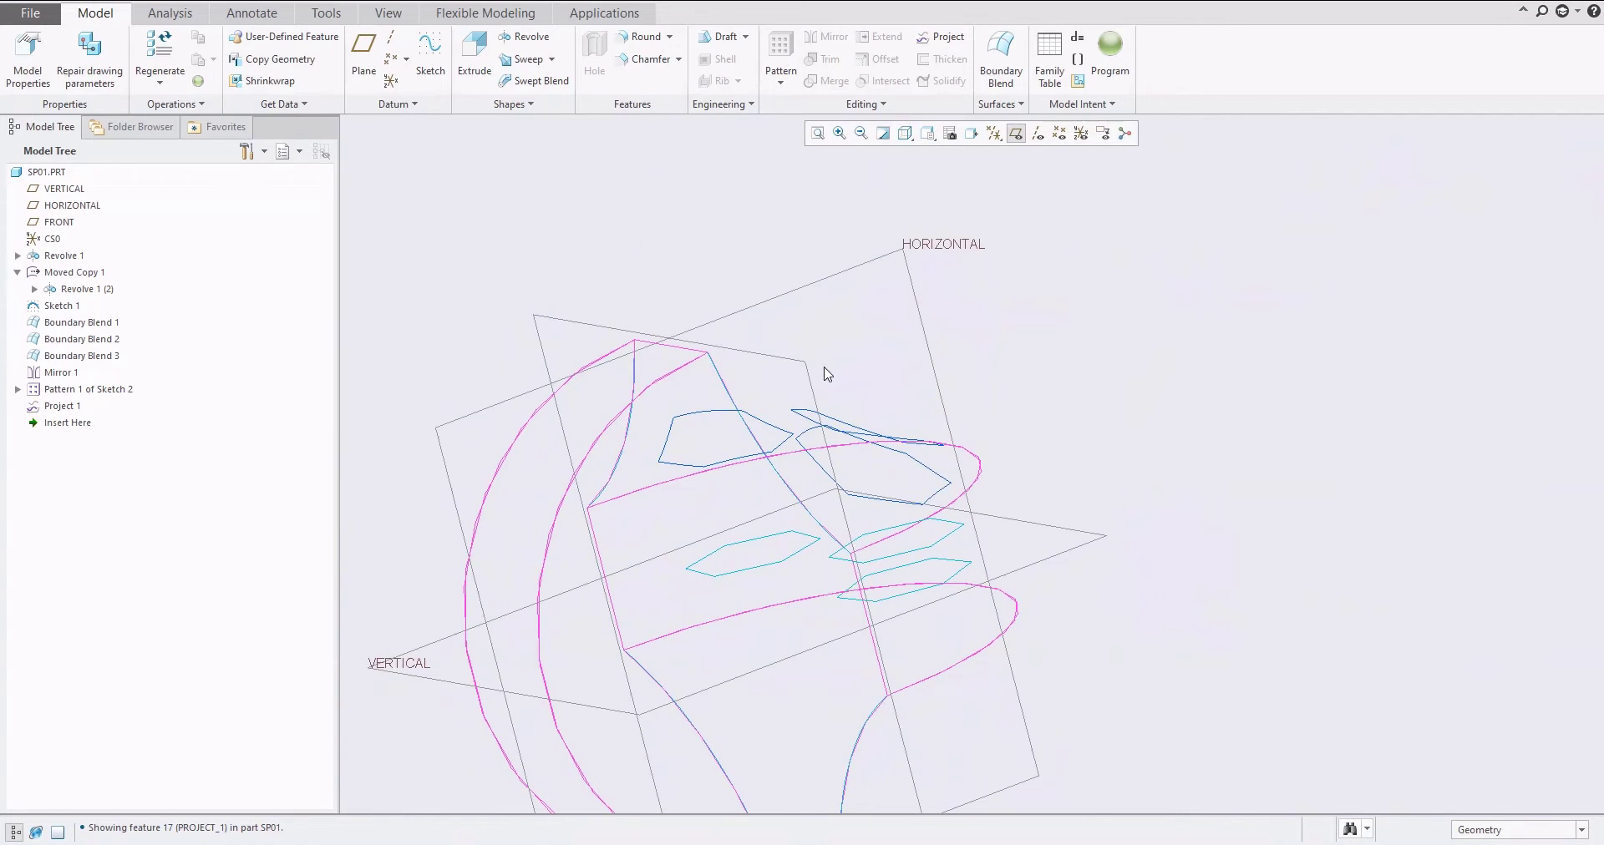
{"action": "left_click", "coordinate": [942, 39]}
{"action": "left_click", "coordinate": [95, 104]}
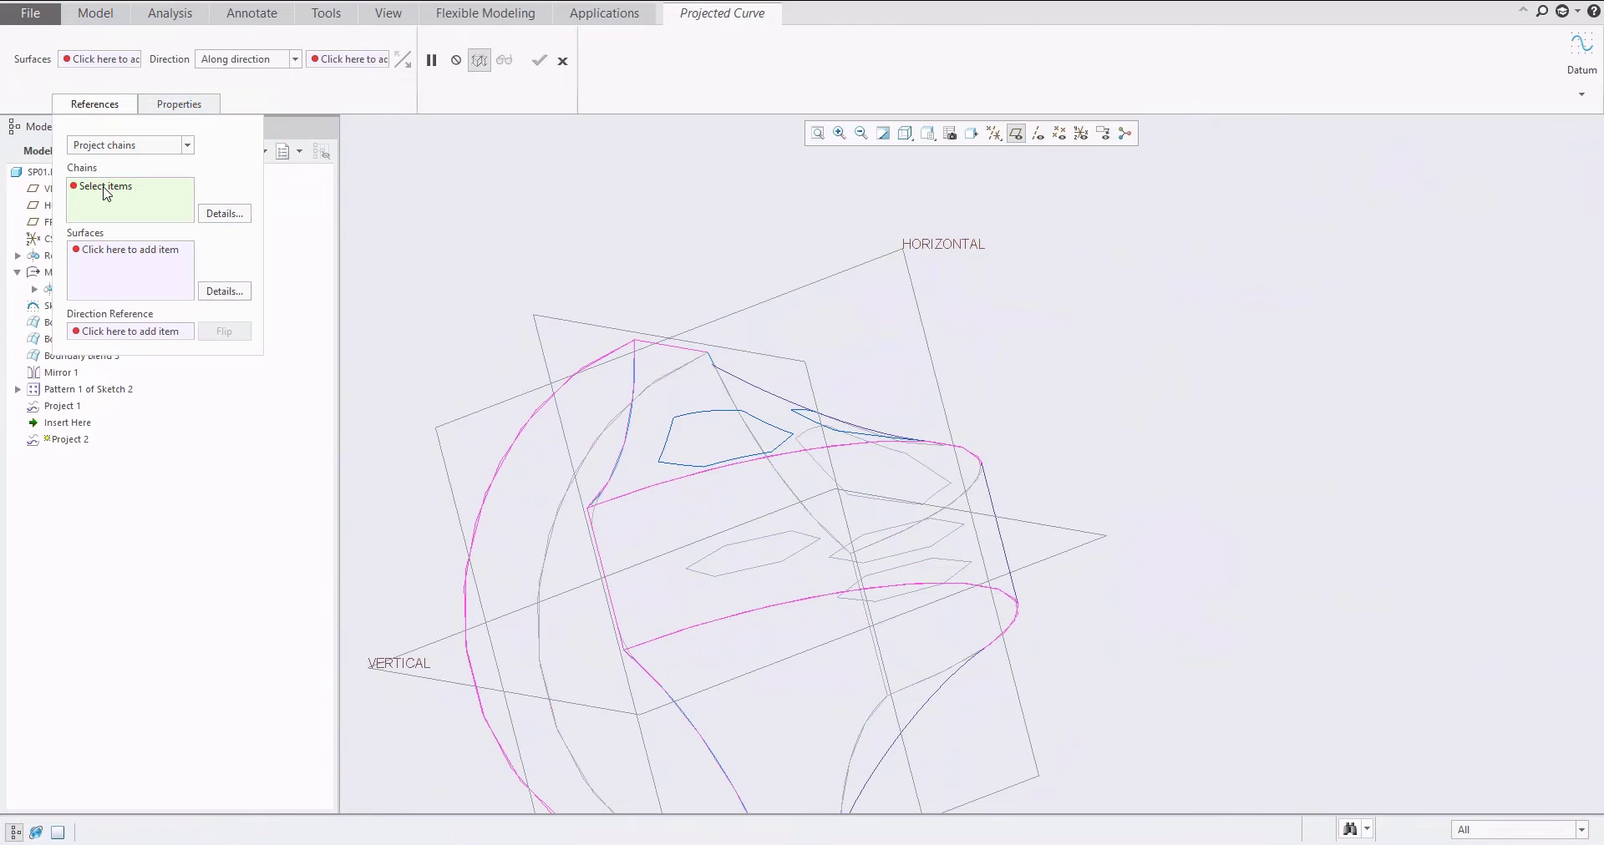
{"action": "left_click", "coordinate": [762, 544]}
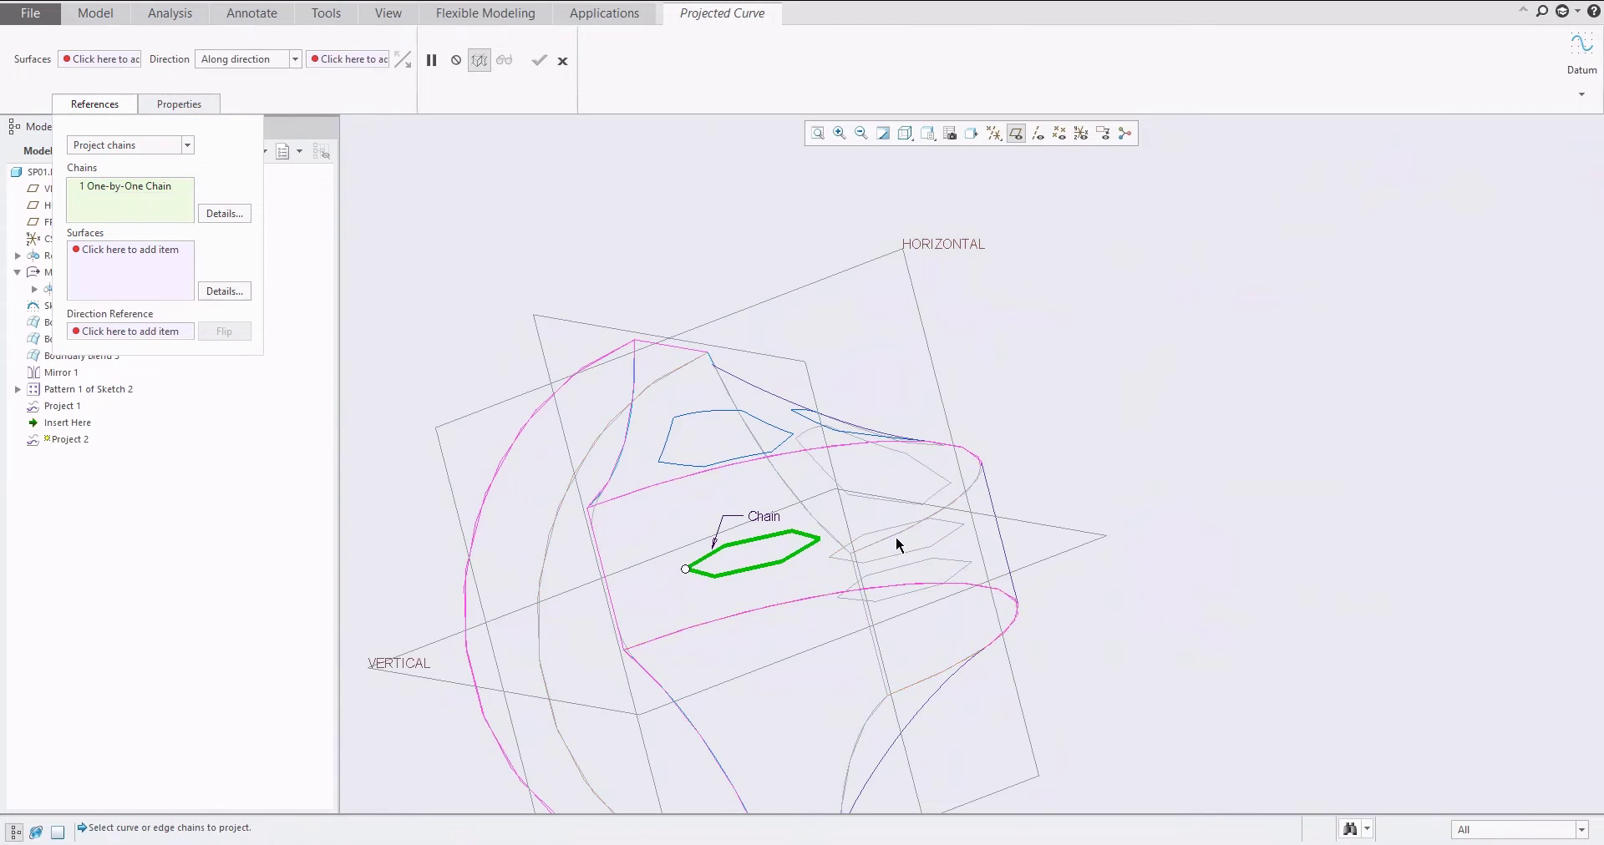
{"action": "left_click", "coordinate": [918, 553]}
{"action": "left_click", "coordinate": [920, 560]}
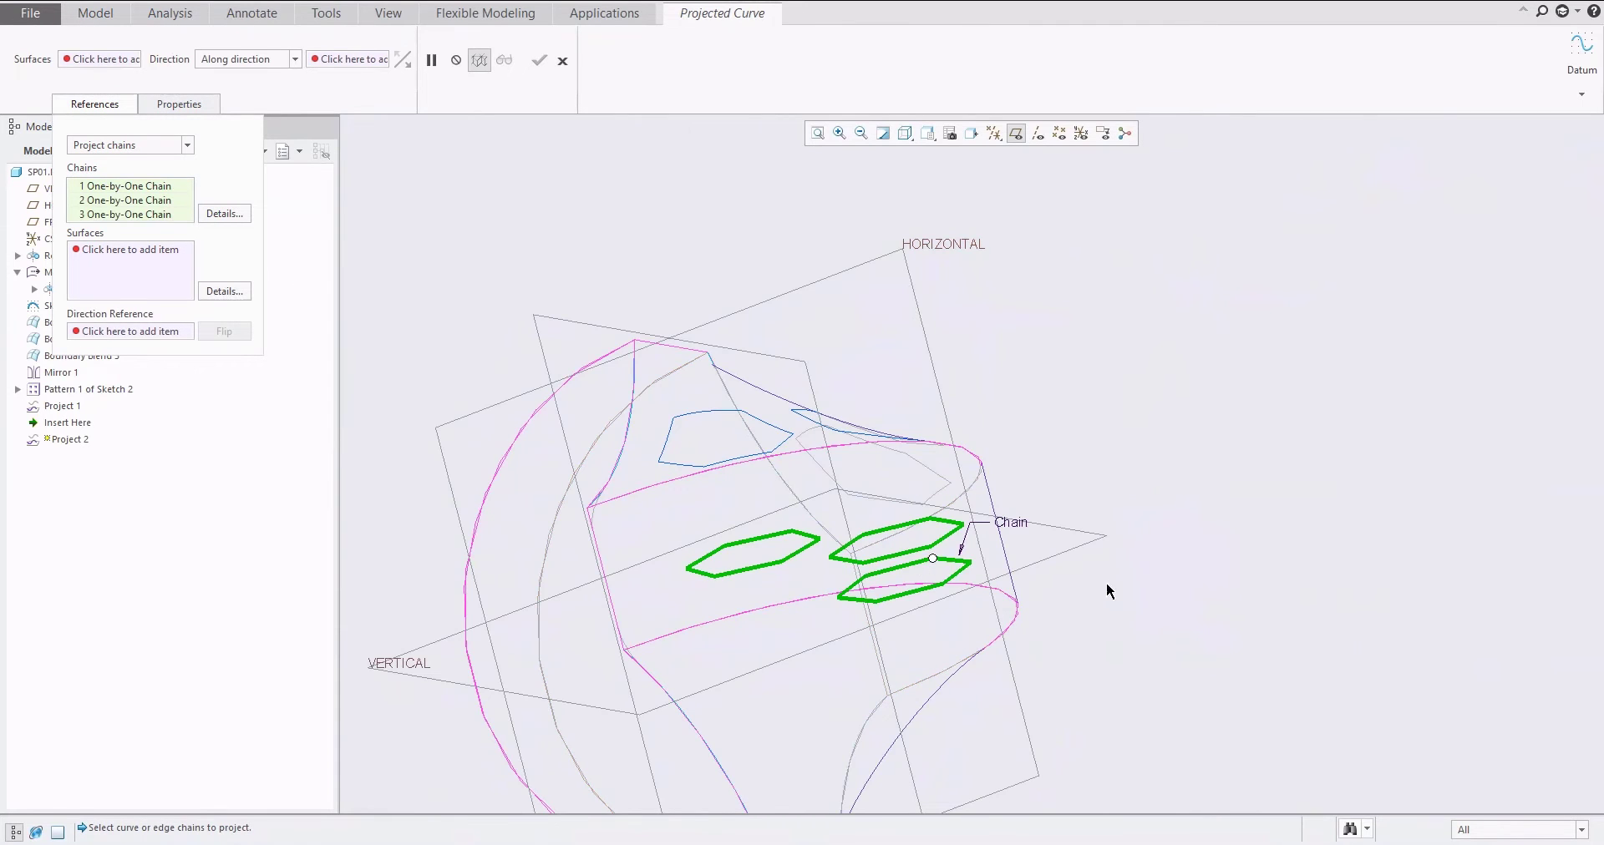
Project the hexagons onto the lower mirrored surface using the VERTICAL plane as direction reference, and restore the shaded-with-edges display
{"action": "left_click", "coordinate": [117, 66]}
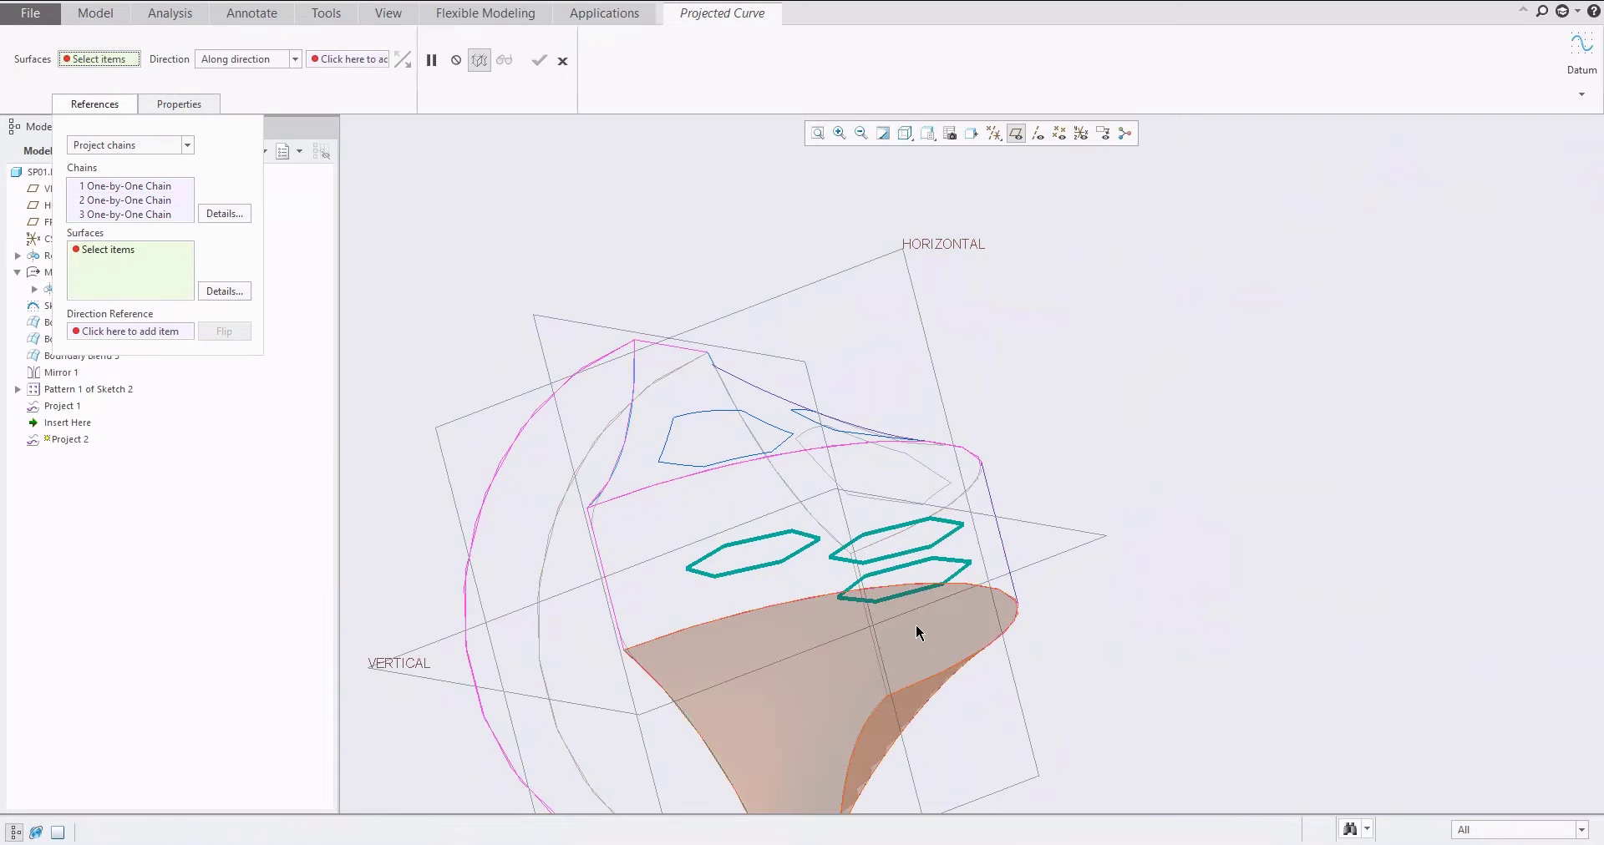
{"action": "left_click", "coordinate": [915, 623]}
{"action": "left_click", "coordinate": [347, 59]}
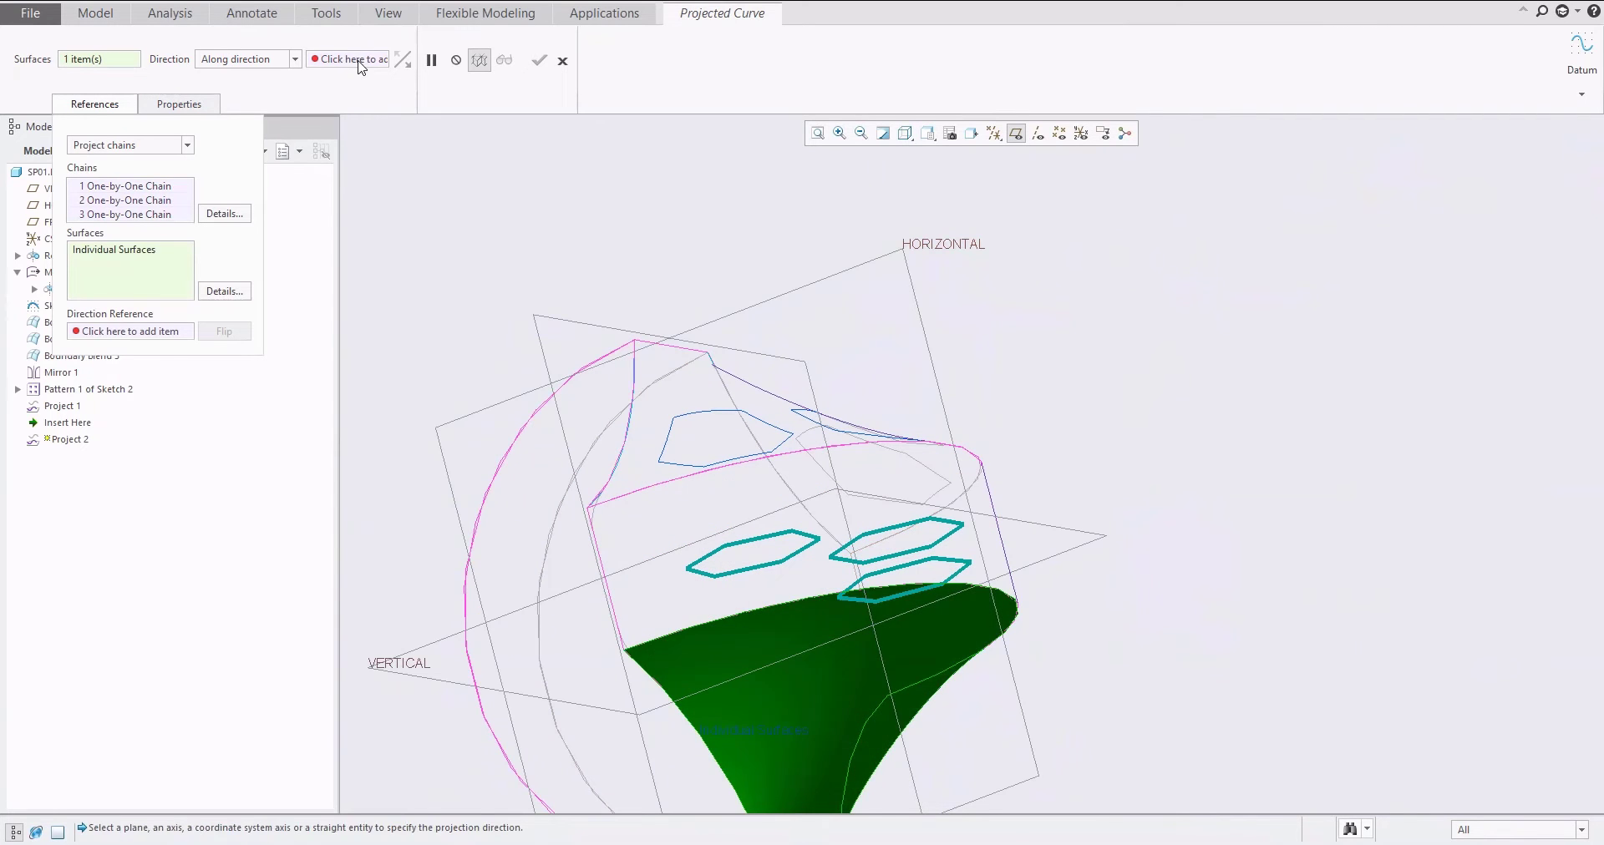
{"action": "left_click", "coordinate": [1065, 523]}
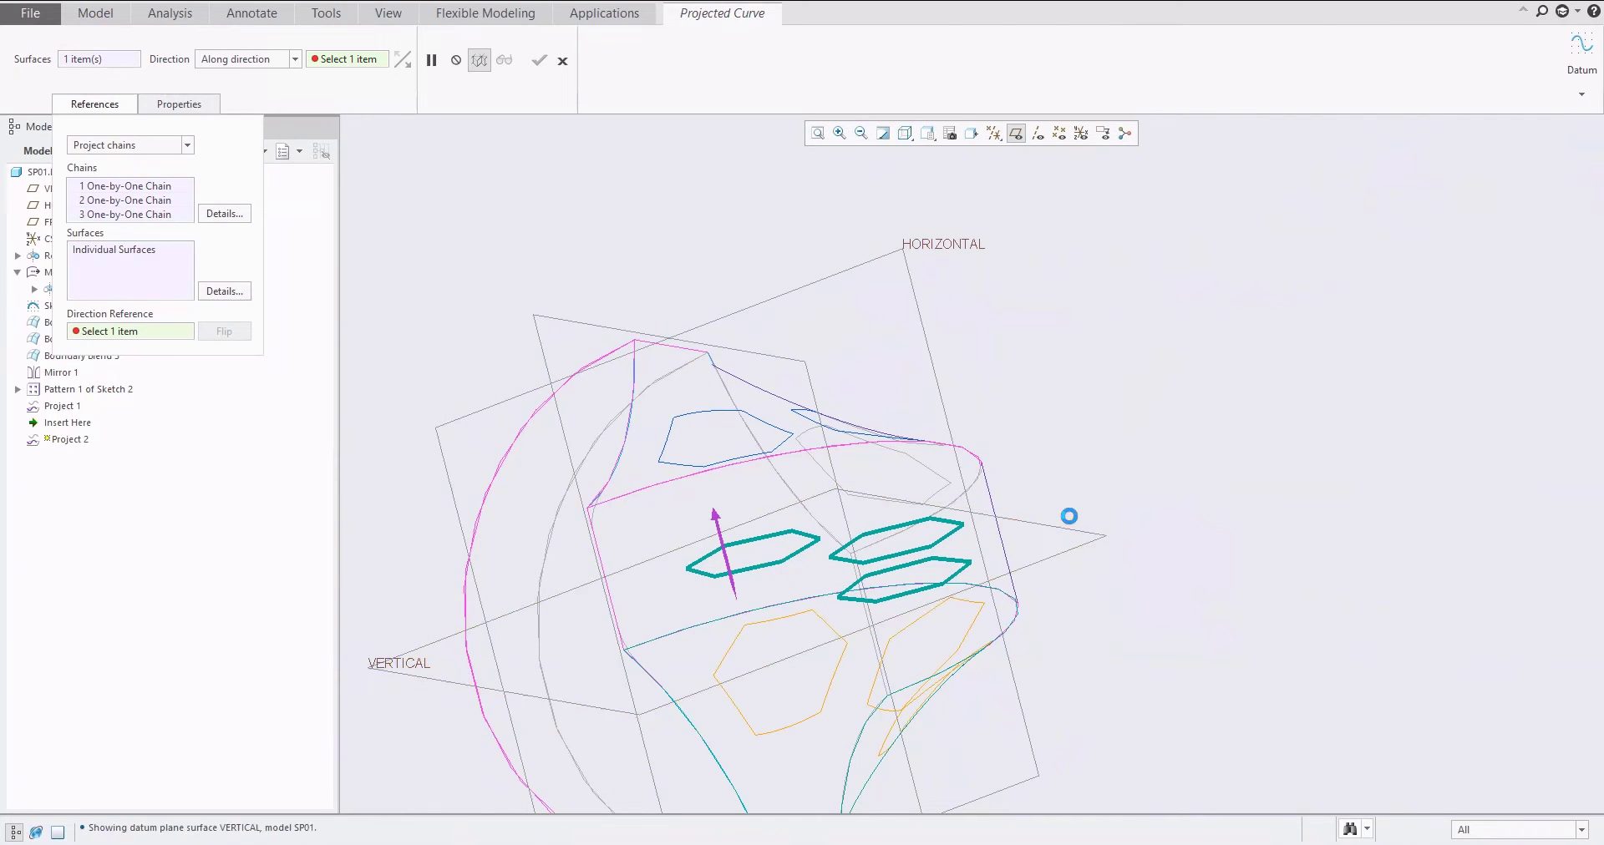
{"action": "left_click", "coordinate": [720, 539]}
{"action": "middle_click", "coordinate": [1109, 348]}
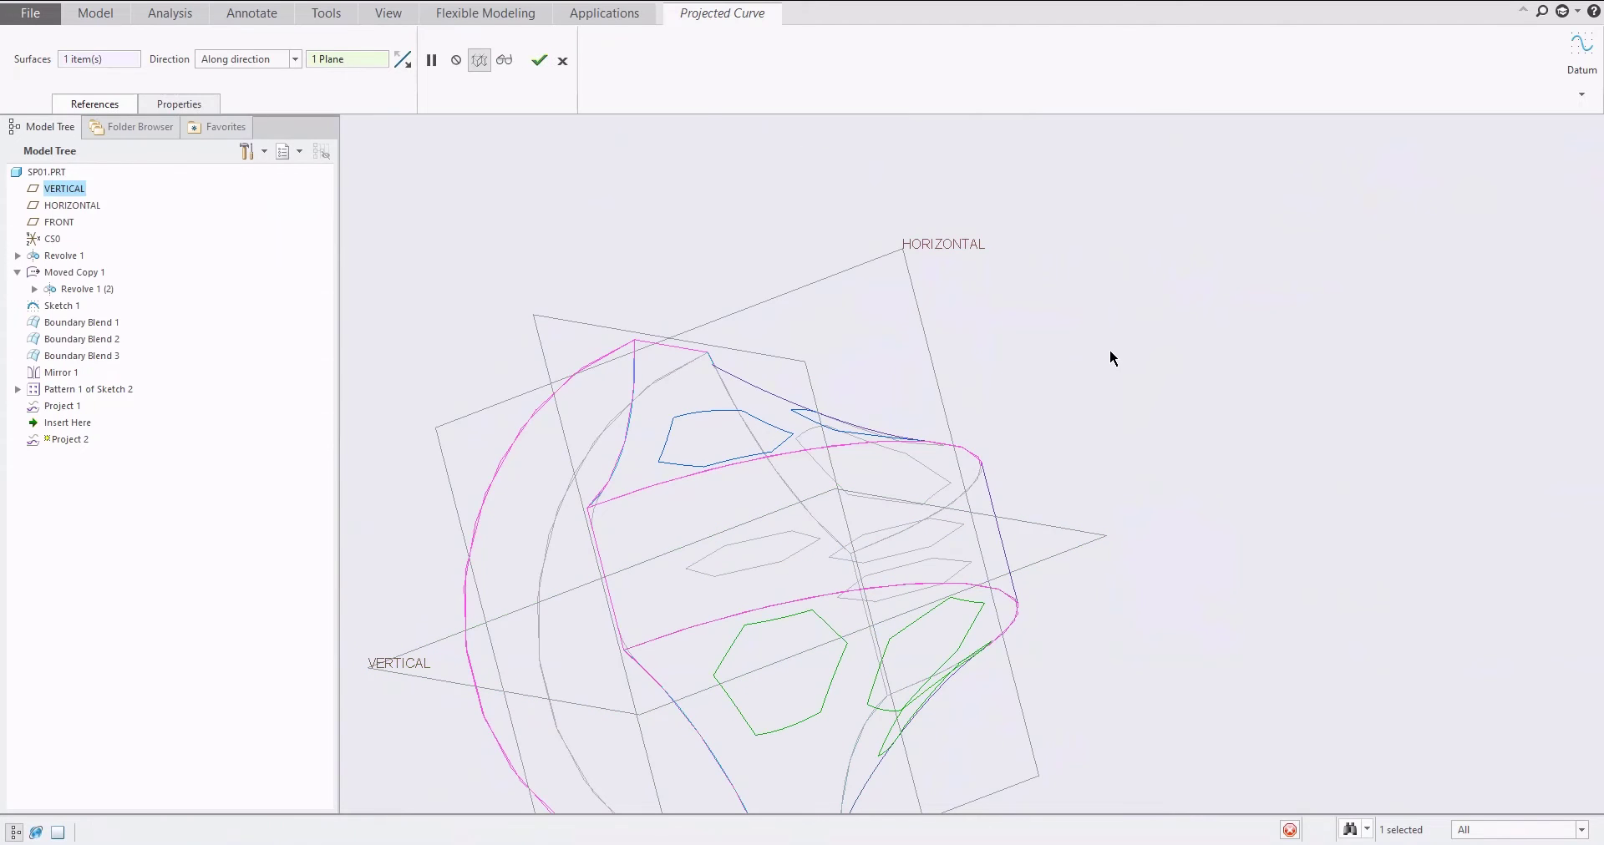
{"action": "left_click", "coordinate": [1158, 344]}
{"action": "key", "text": "ctrl+2"}
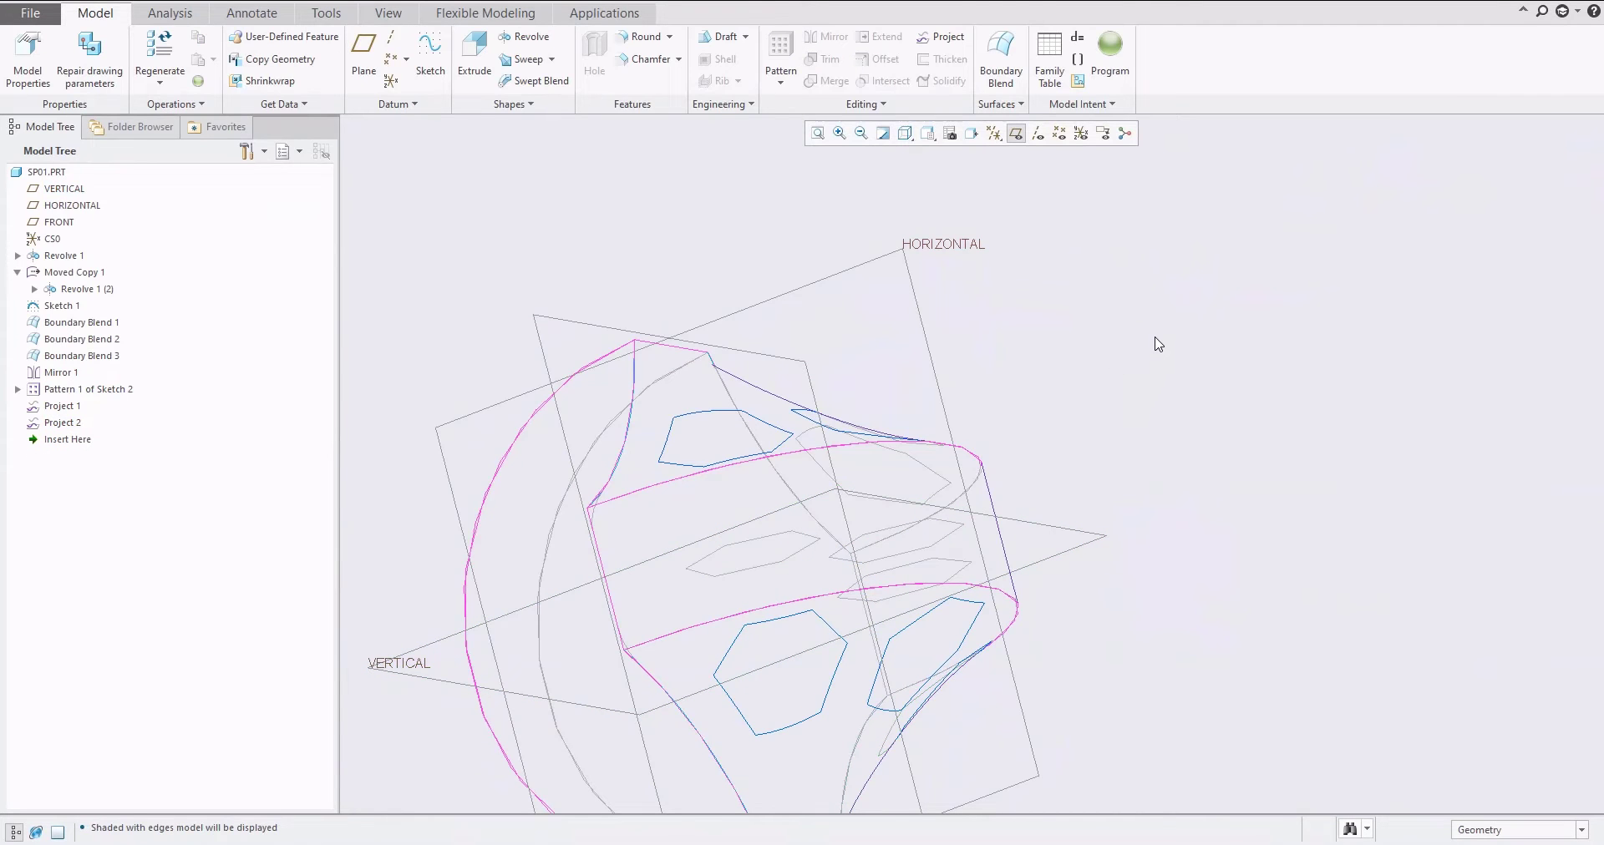
{"action": "mouse_move", "coordinate": [1050, 447]}
{"action": "middle_mouse_down", "text": "shift"}
{"action": "mouse_move", "coordinate": [1070, 370]}
{"action": "mouse_move", "coordinate": [1066, 423]}
{"action": "middle_mouse_up", "text": "shift"}
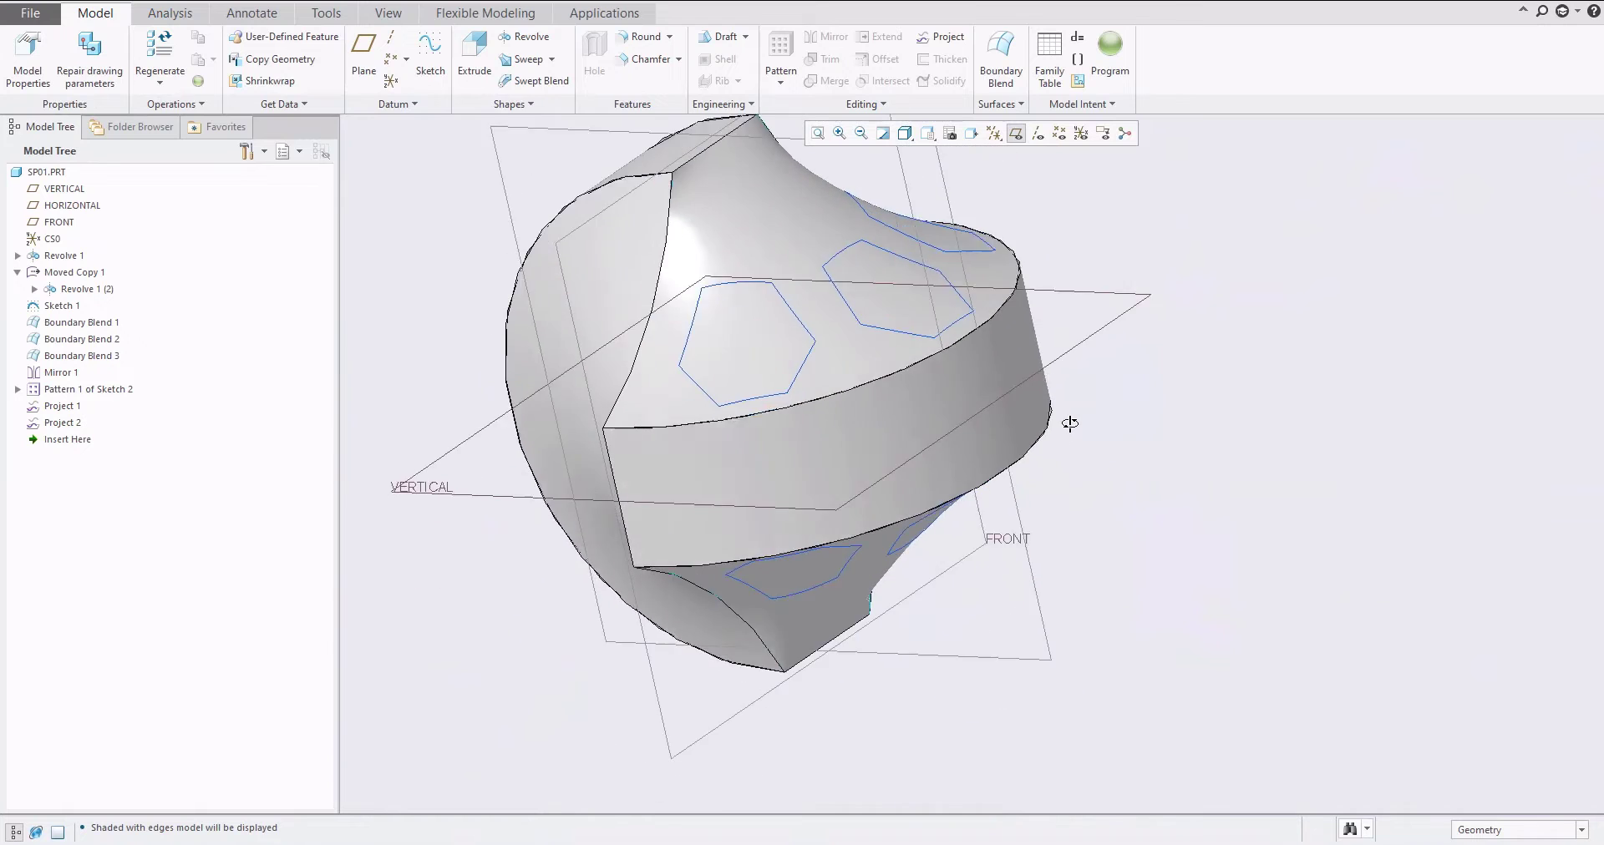
Hide the datum planes to show the projected hexagons on the model
{"action": "scroll", "coordinate": [990, 460], "scroll_direction": "up", "scroll_amount": 3}
{"action": "middle_click_drag", "start_coordinate": [869, 418], "coordinate": [738, 185]}
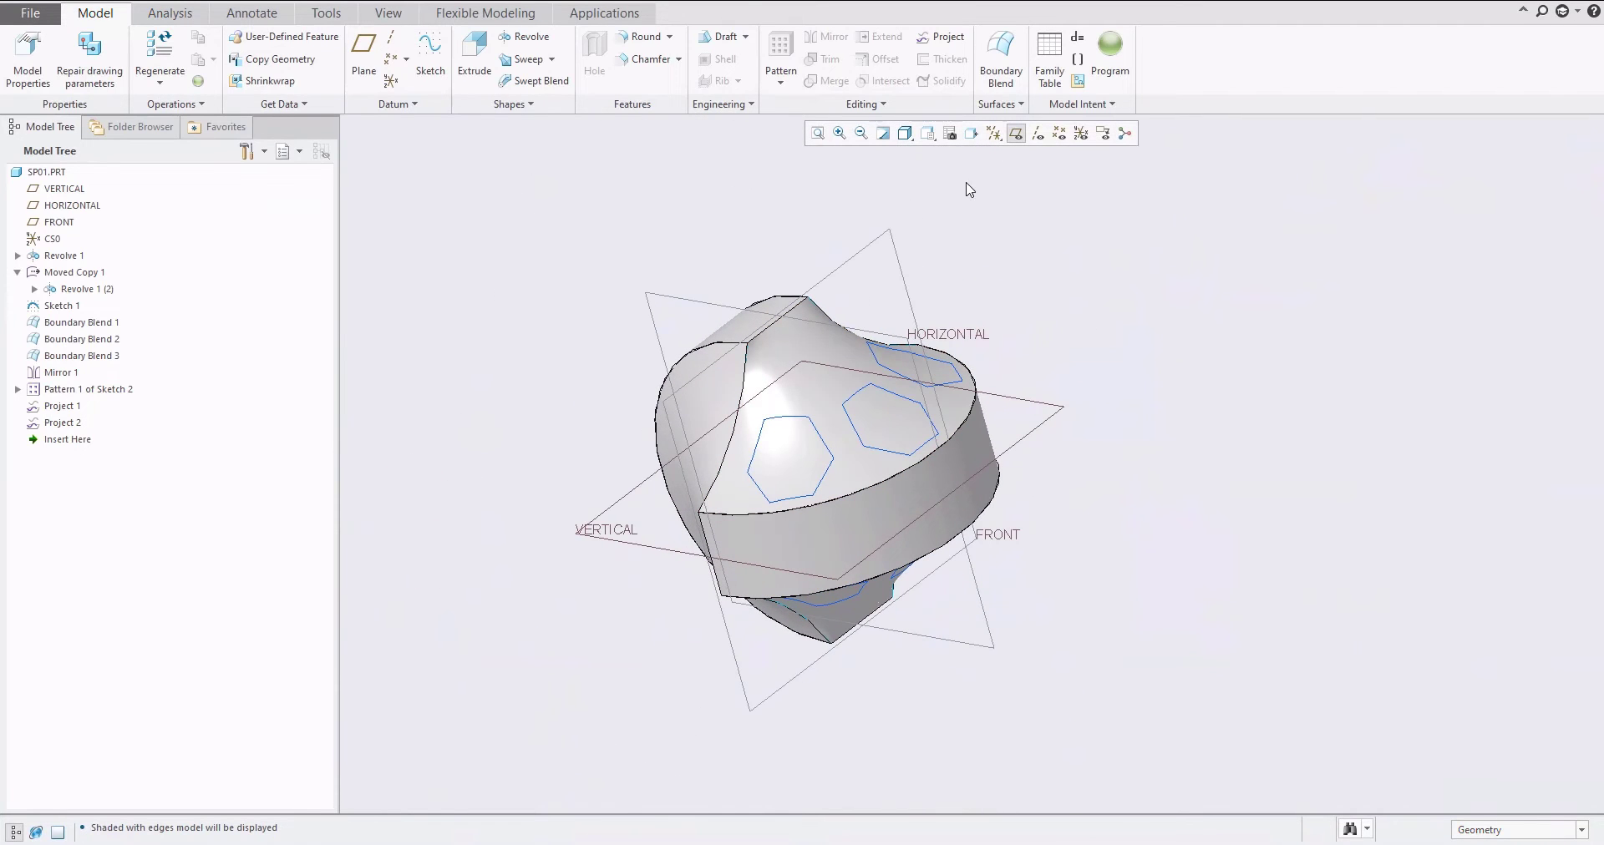
{"action": "left_click", "coordinate": [905, 135]}
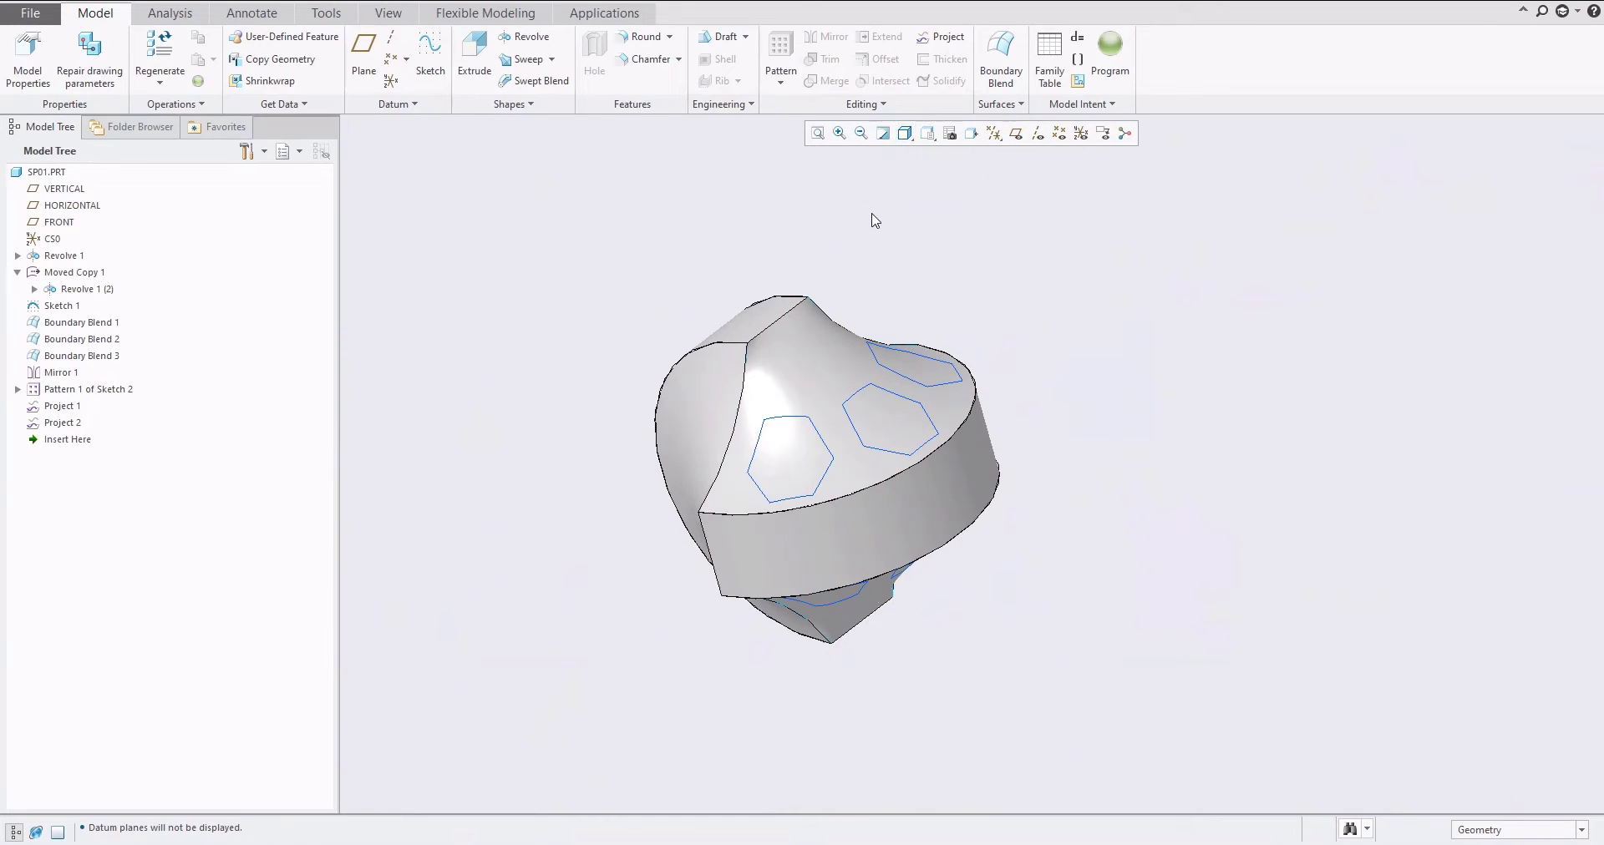
{"action": "mouse_move", "coordinate": [878, 243]}
{"action": "middle_mouse_down"}
{"action": "mouse_move", "coordinate": [884, 208]}
{"action": "mouse_move", "coordinate": [885, 233]}
{"action": "middle_mouse_up"}
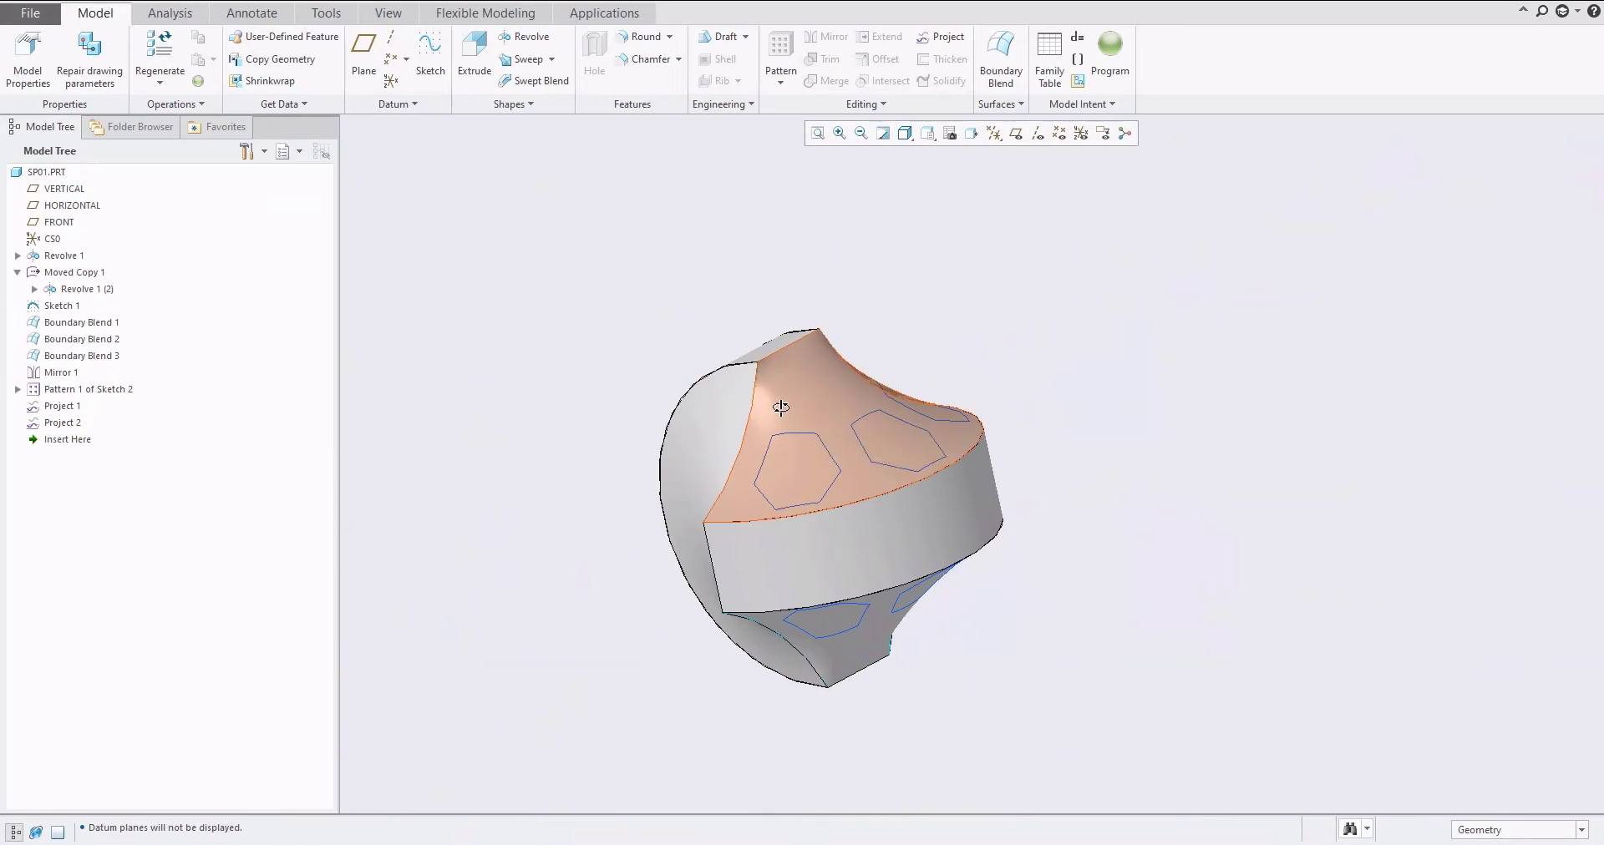
Trim the Boundary Blend 3 surface with the right-hand projected hexagon, keeping the surface outside it
{"action": "middle_click_drag", "start_coordinate": [780, 401], "coordinate": [838, 372]}
{"action": "left_click", "coordinate": [827, 400]}
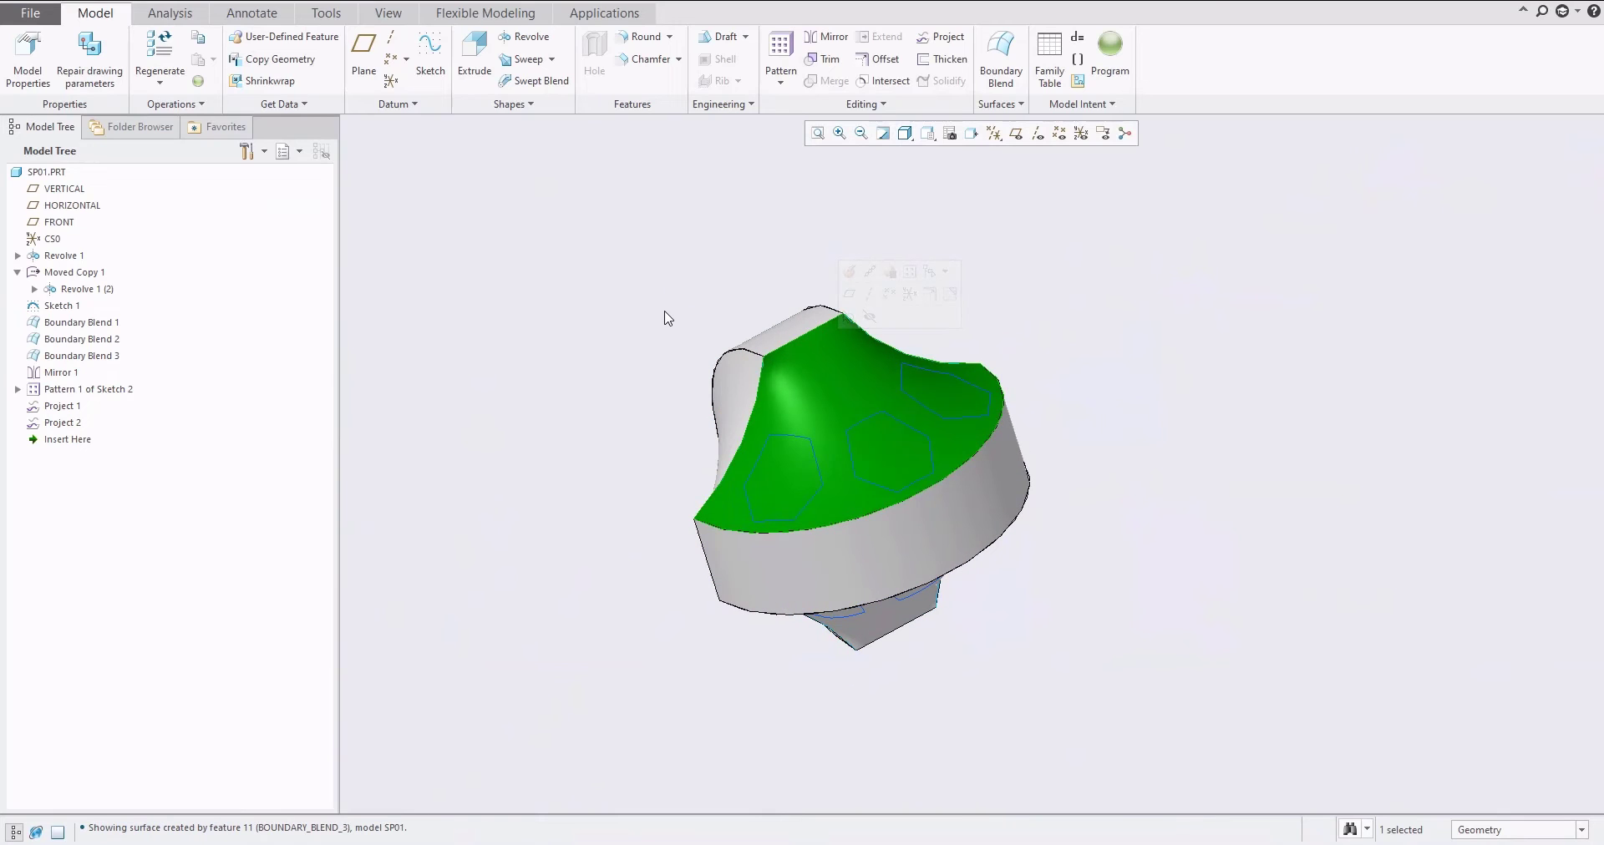
{"action": "left_click", "coordinate": [830, 63]}
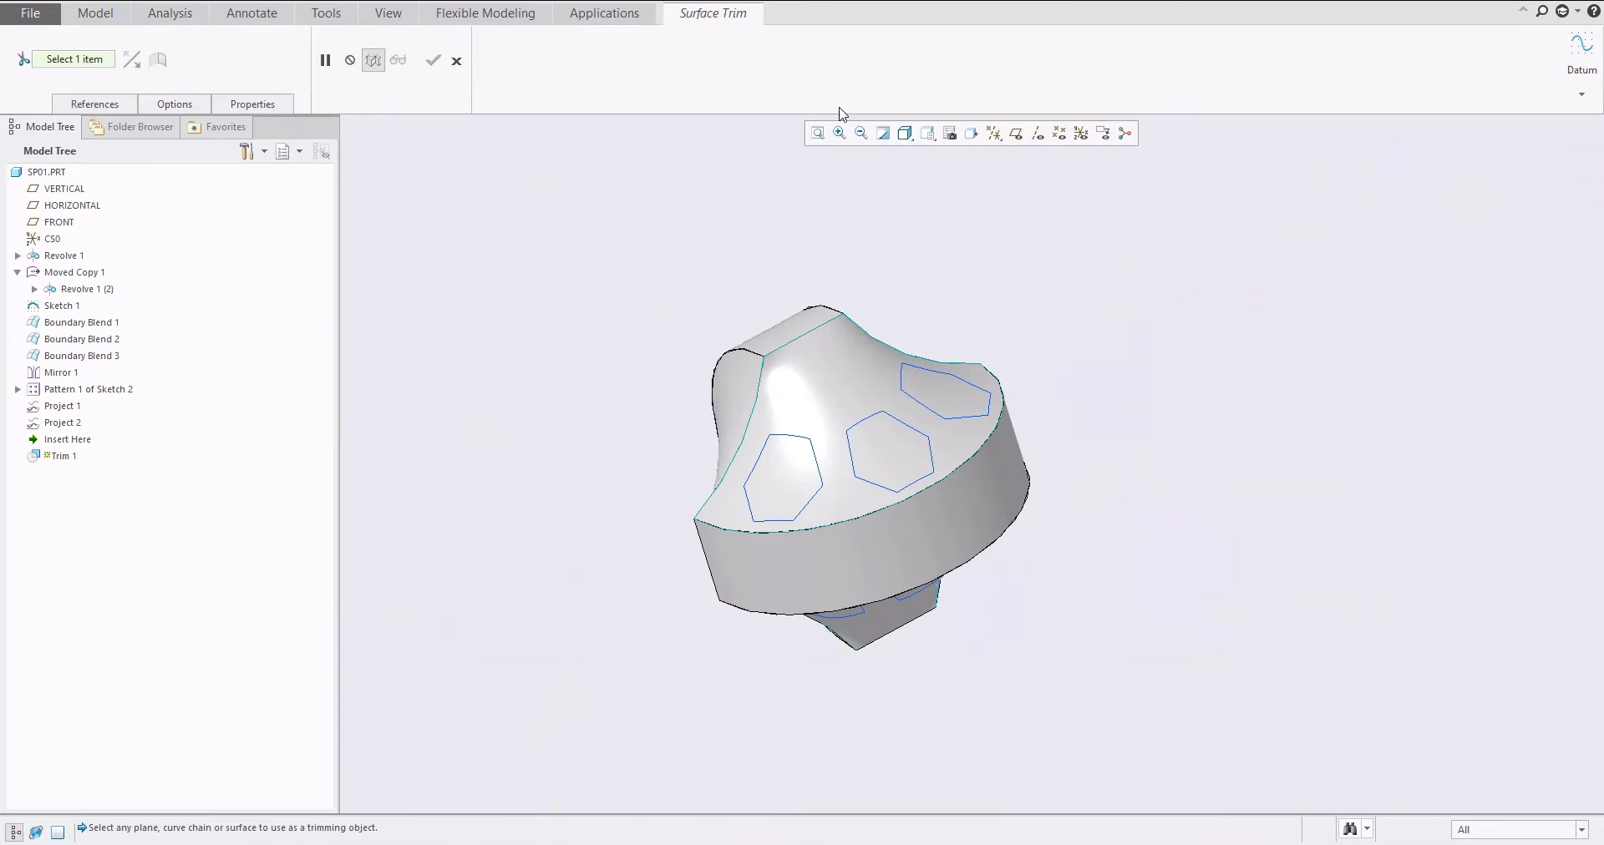
{"action": "left_click", "coordinate": [922, 409]}
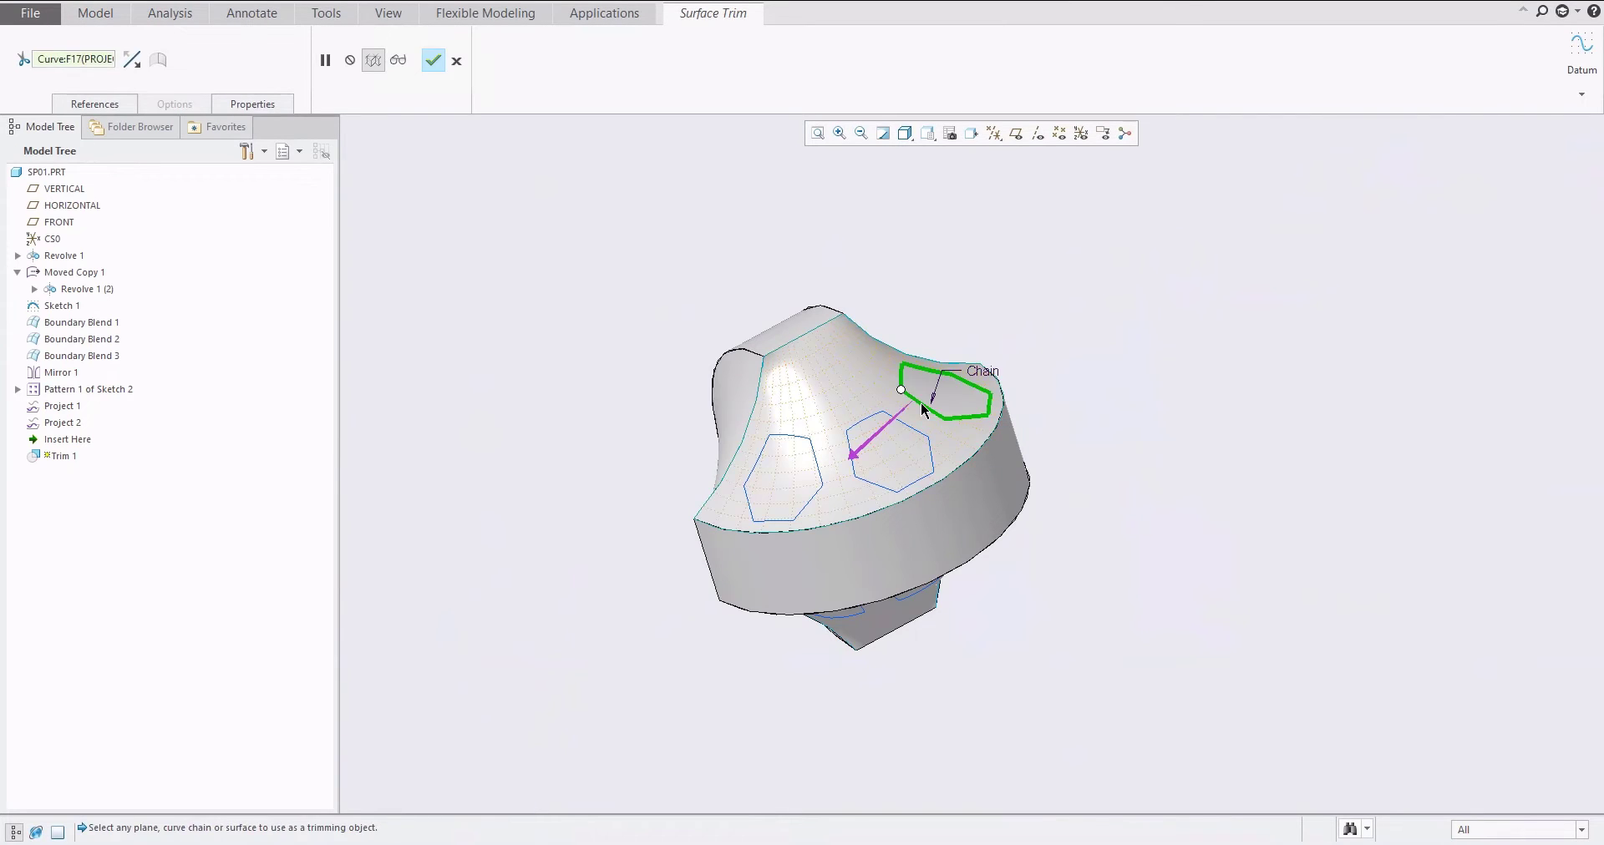
{"action": "scroll", "coordinate": [890, 399], "scroll_direction": "up", "scroll_amount": 2}
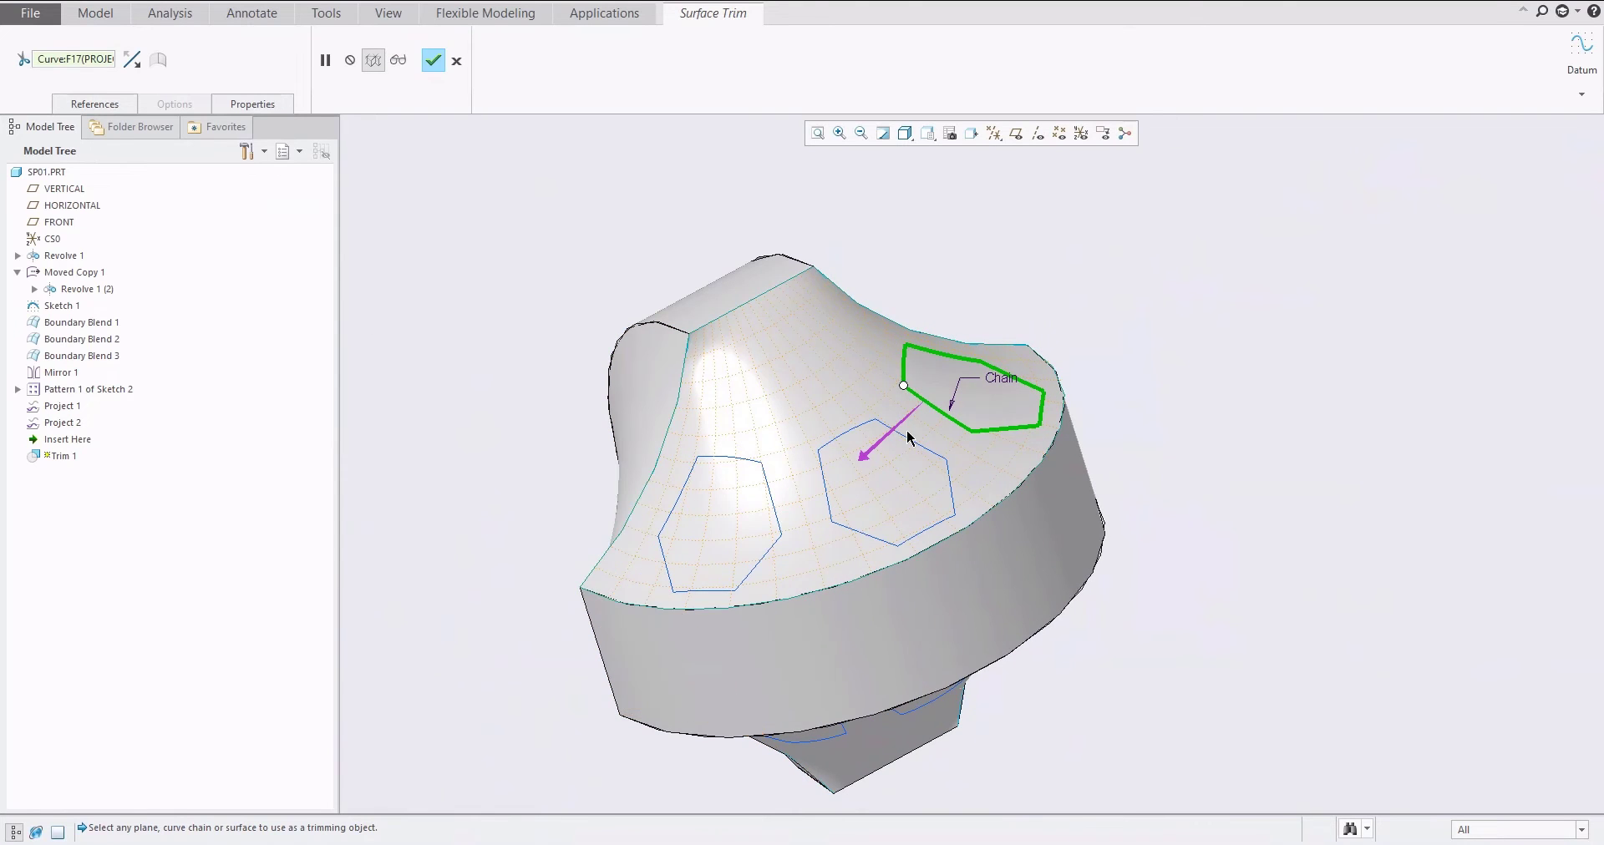
{"action": "left_click", "coordinate": [95, 107]}
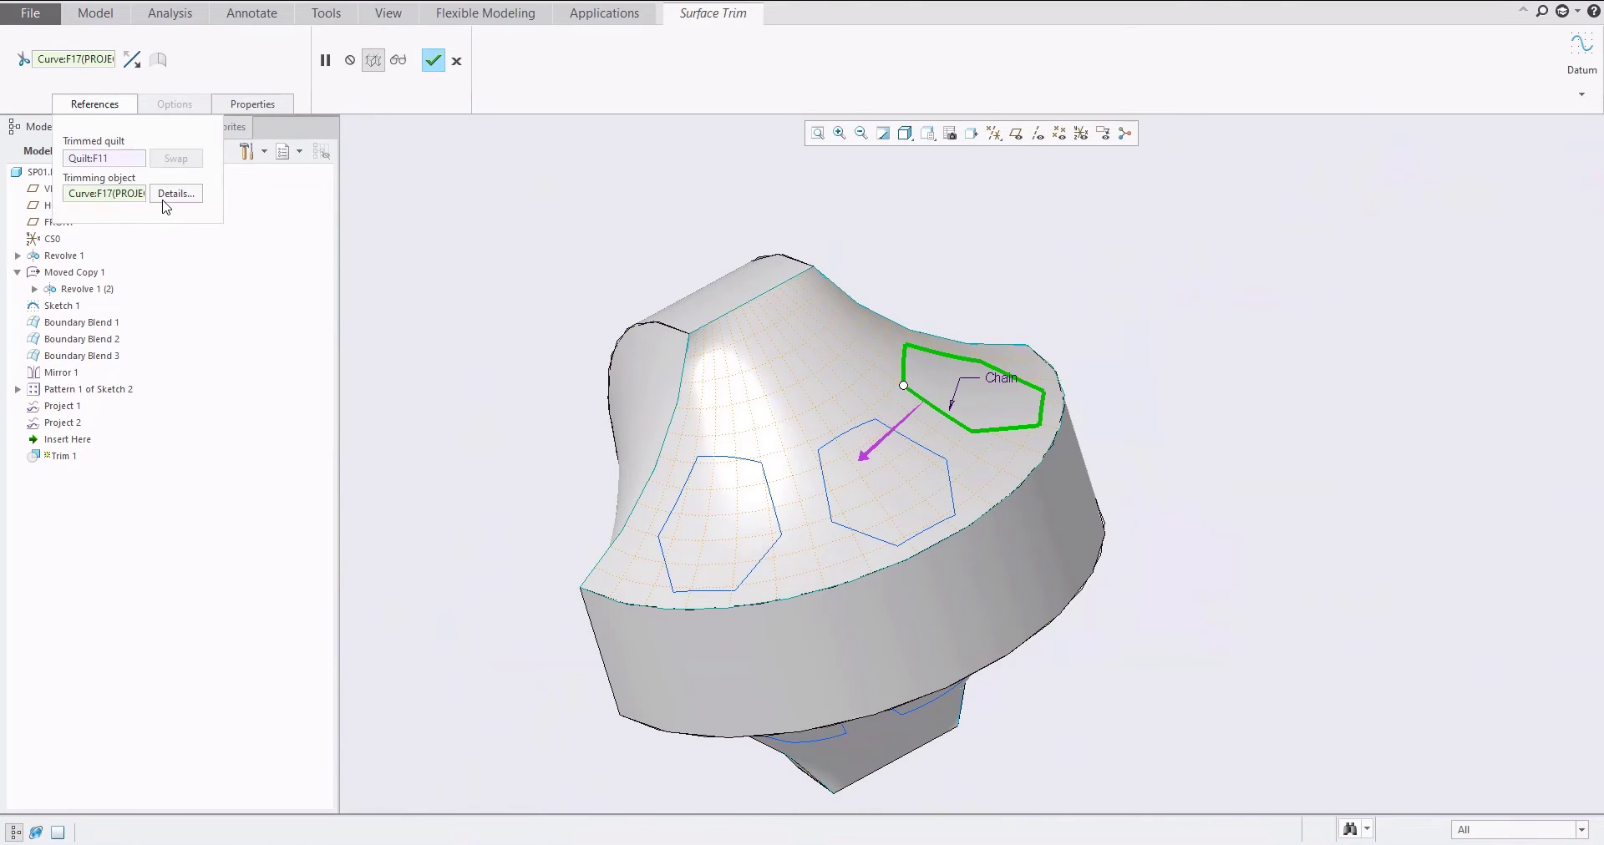
{"action": "middle_click_drag", "start_coordinate": [507, 194], "coordinate": [512, 193]}
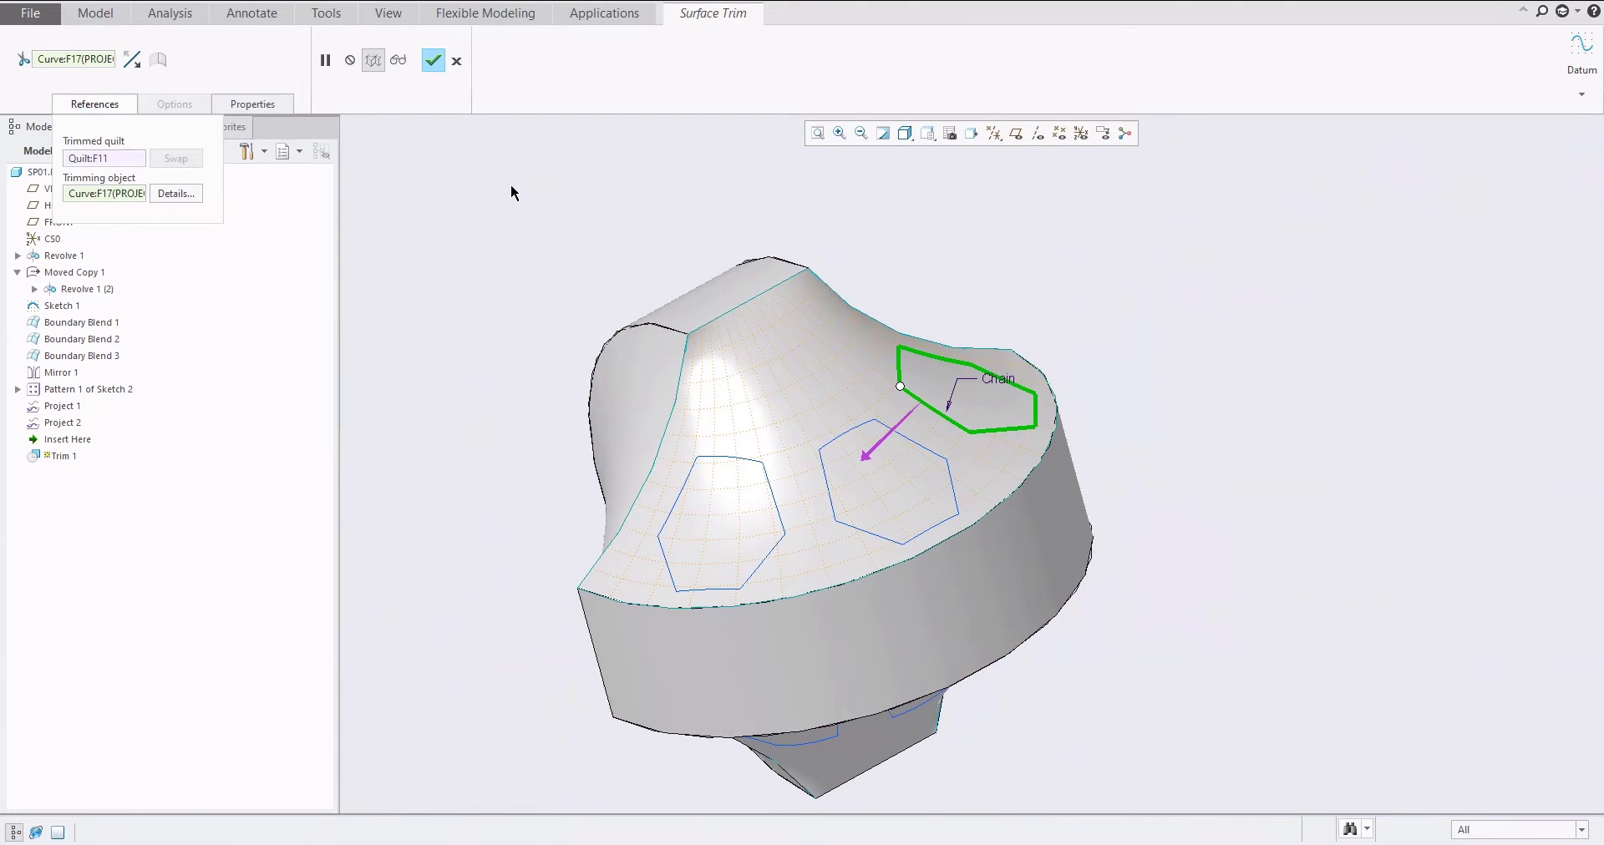
{"action": "left_click", "coordinate": [433, 62]}
{"action": "middle_click_drag", "start_coordinate": [555, 254], "coordinate": [612, 321]}
{"action": "left_click", "coordinate": [57, 440]}
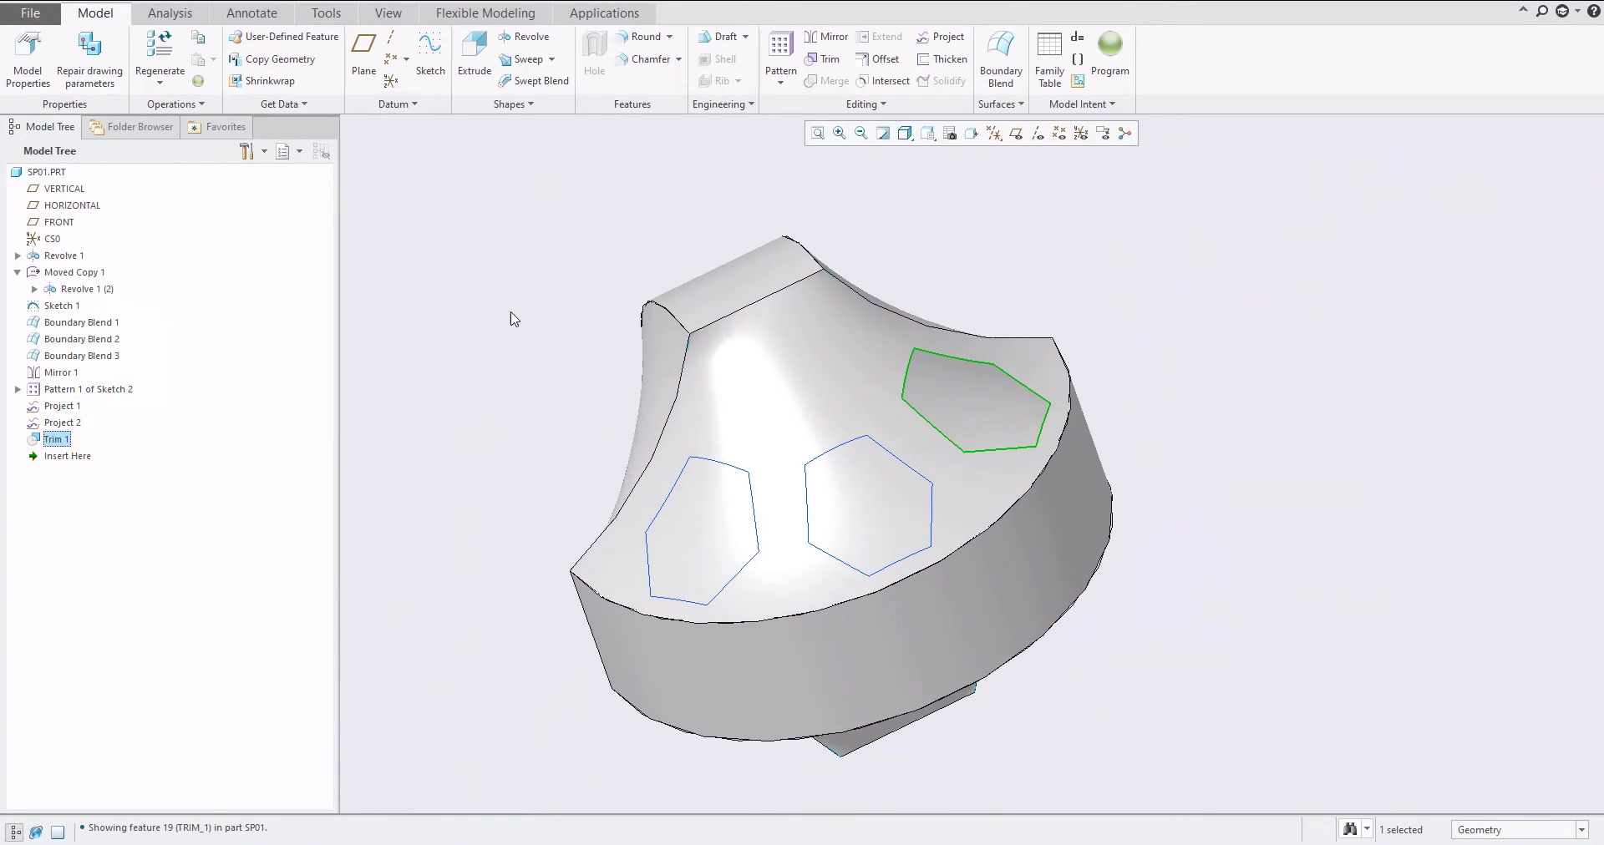
{"action": "left_click", "coordinate": [780, 48]}
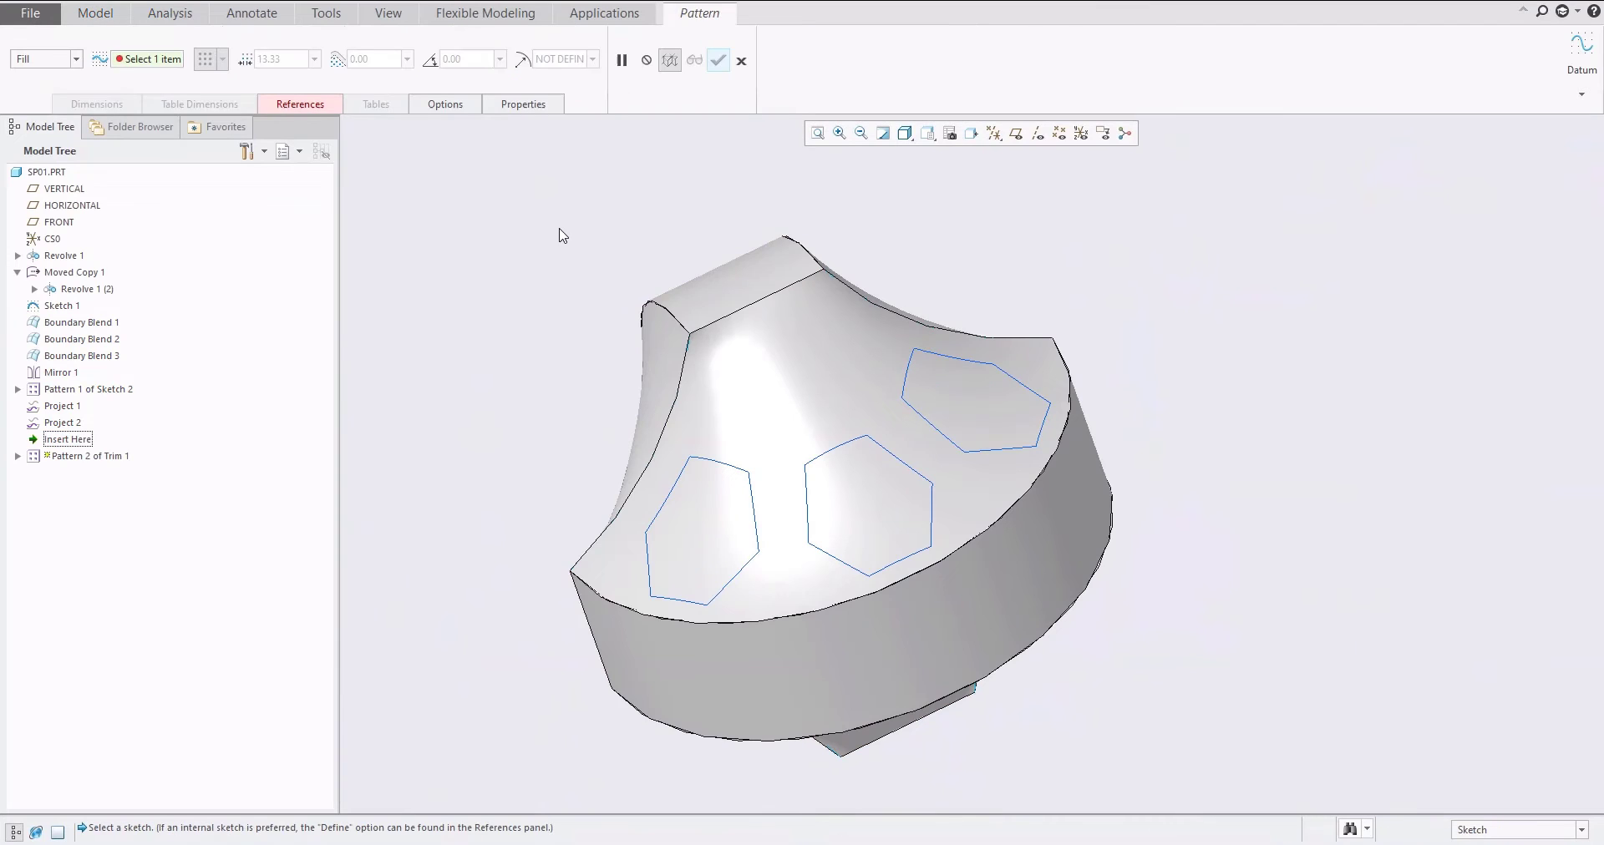
{"action": "left_click", "coordinate": [47, 61]}
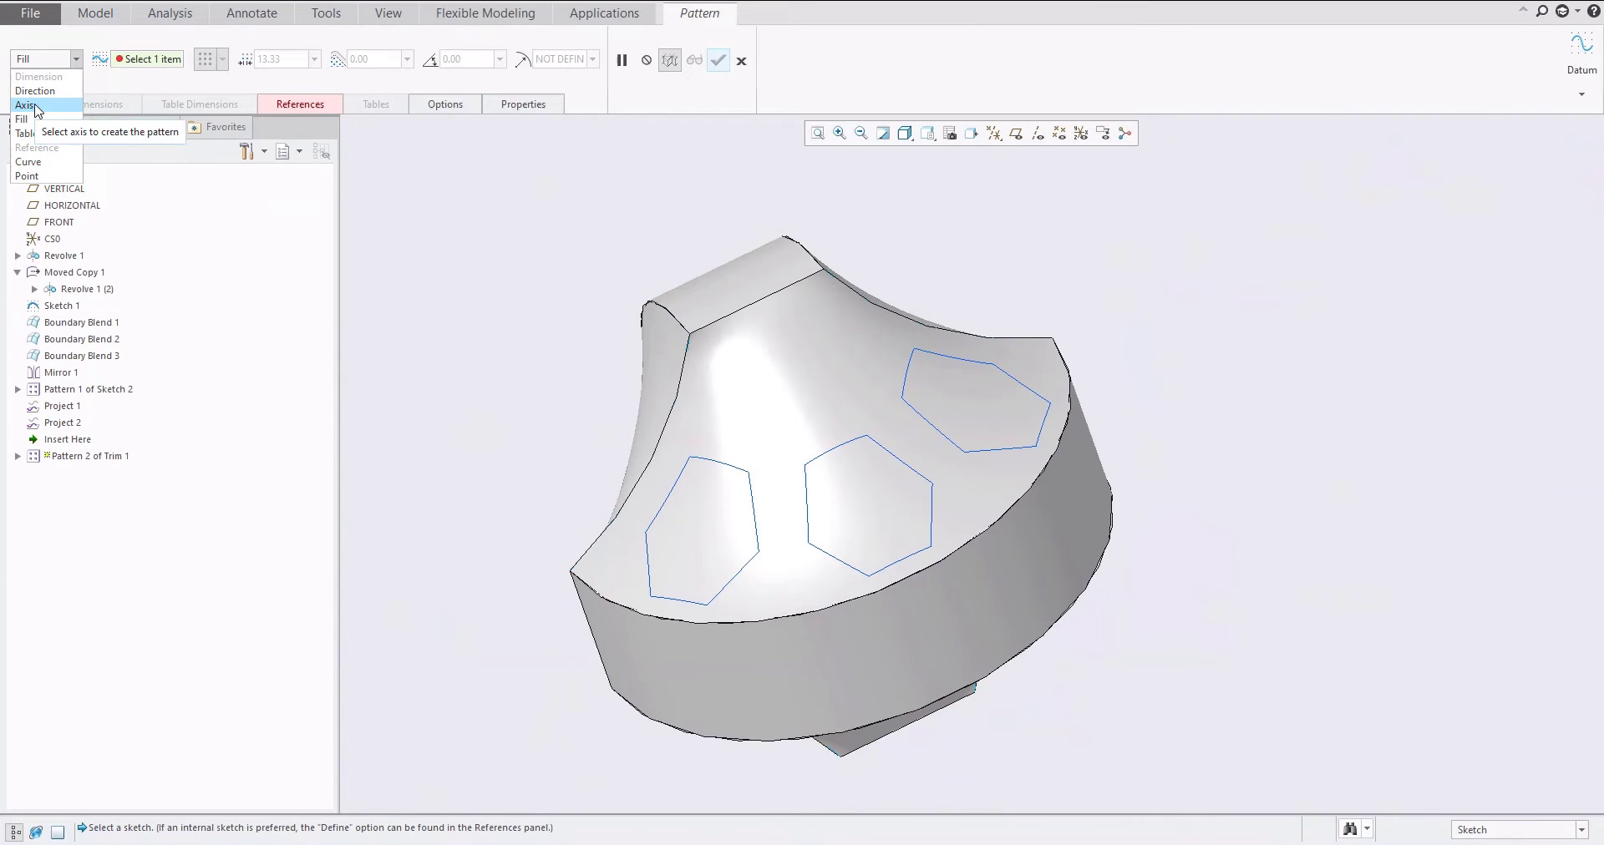
{"action": "left_click", "coordinate": [37, 122]}
{"action": "left_click", "coordinate": [741, 60]}
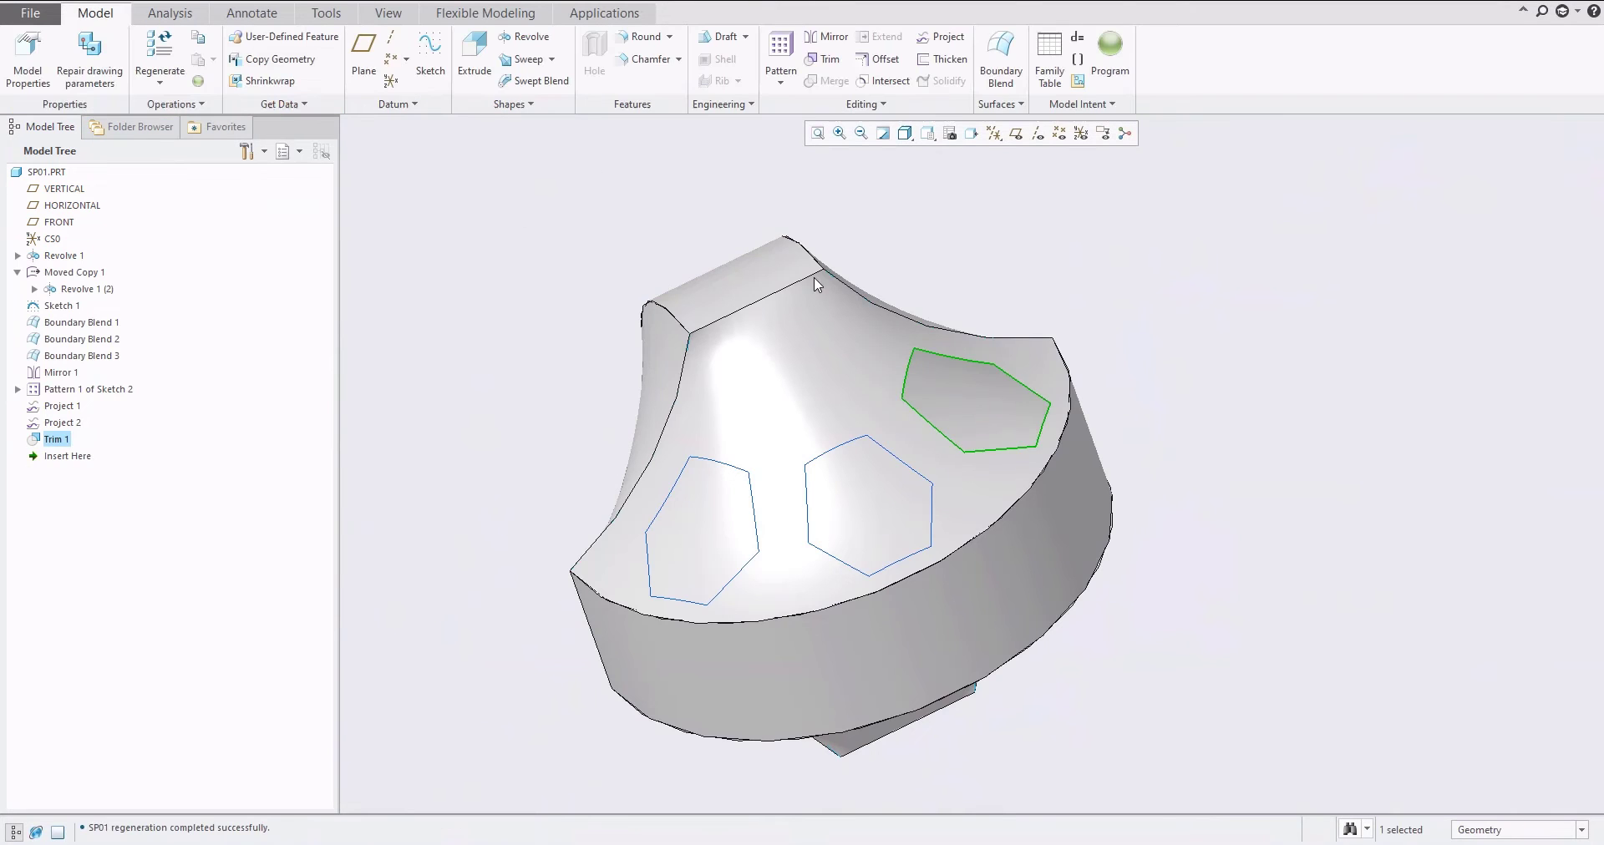
Trim the Boundary Blend 3 surface with the middle projected hexagon, keeping the surface outside it
{"action": "left_click", "coordinate": [813, 358]}
{"action": "left_click", "coordinate": [825, 59]}
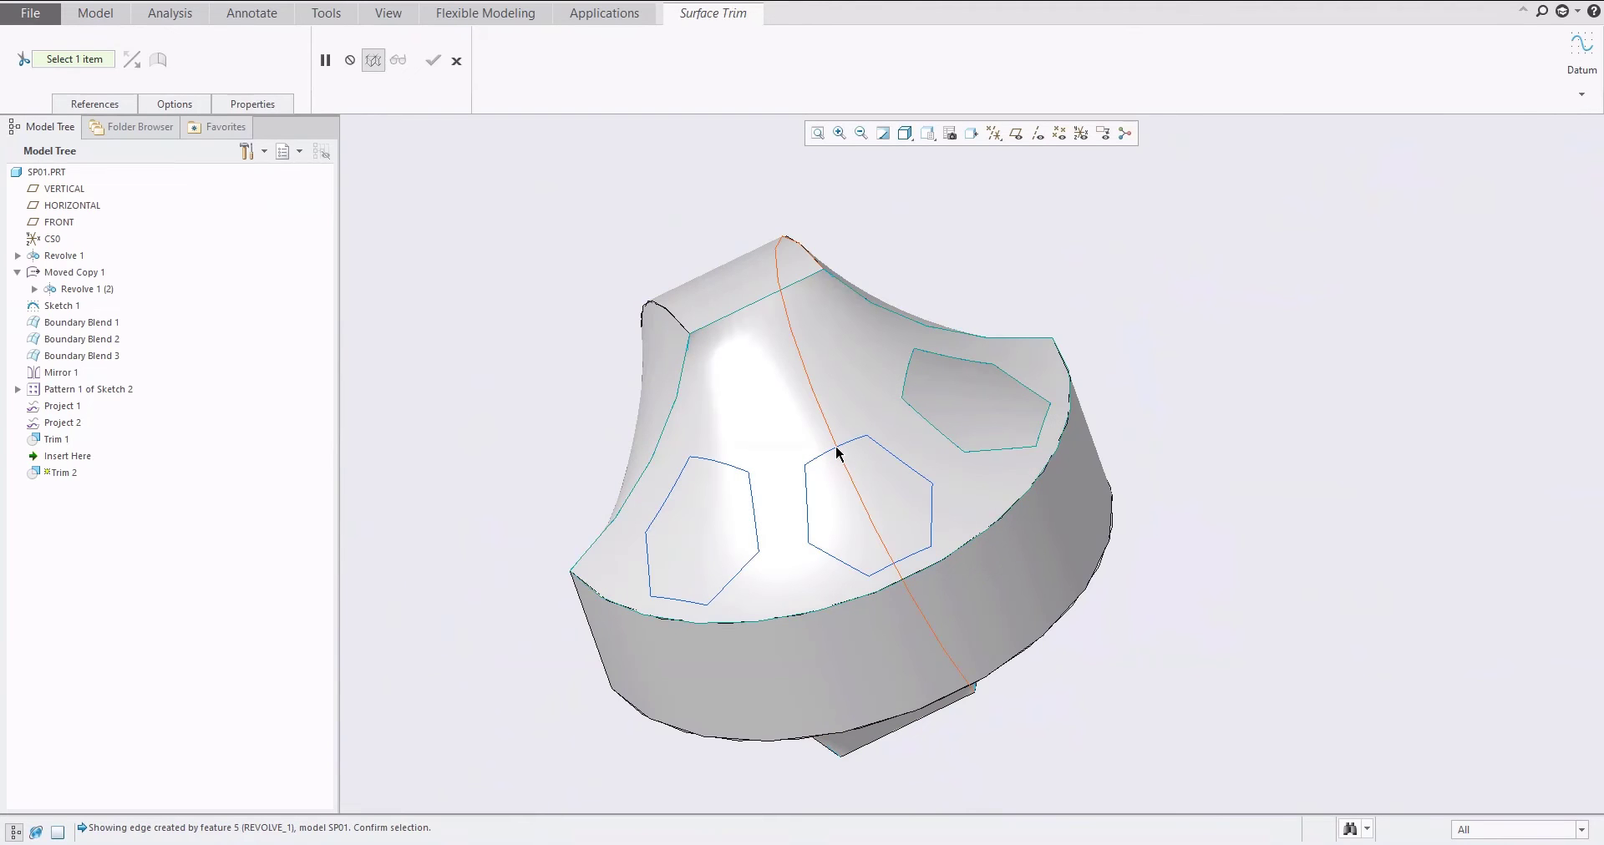
{"action": "left_click", "coordinate": [836, 447]}
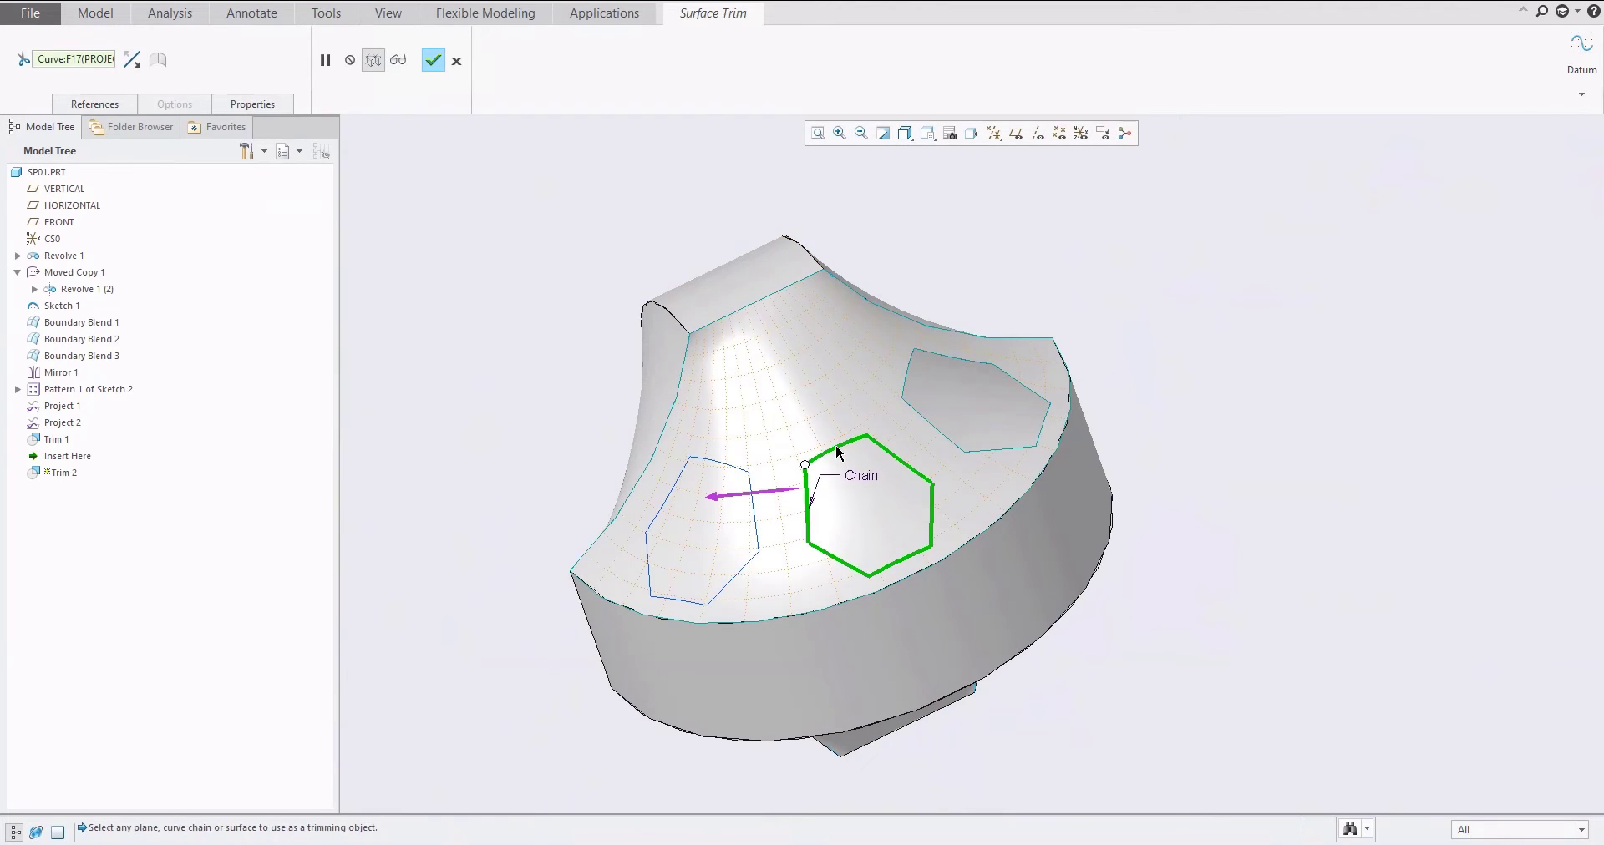
{"action": "middle_click", "coordinate": [835, 443]}
{"action": "middle_click_drag", "start_coordinate": [872, 244], "coordinate": [967, 187], "text": "shift"}
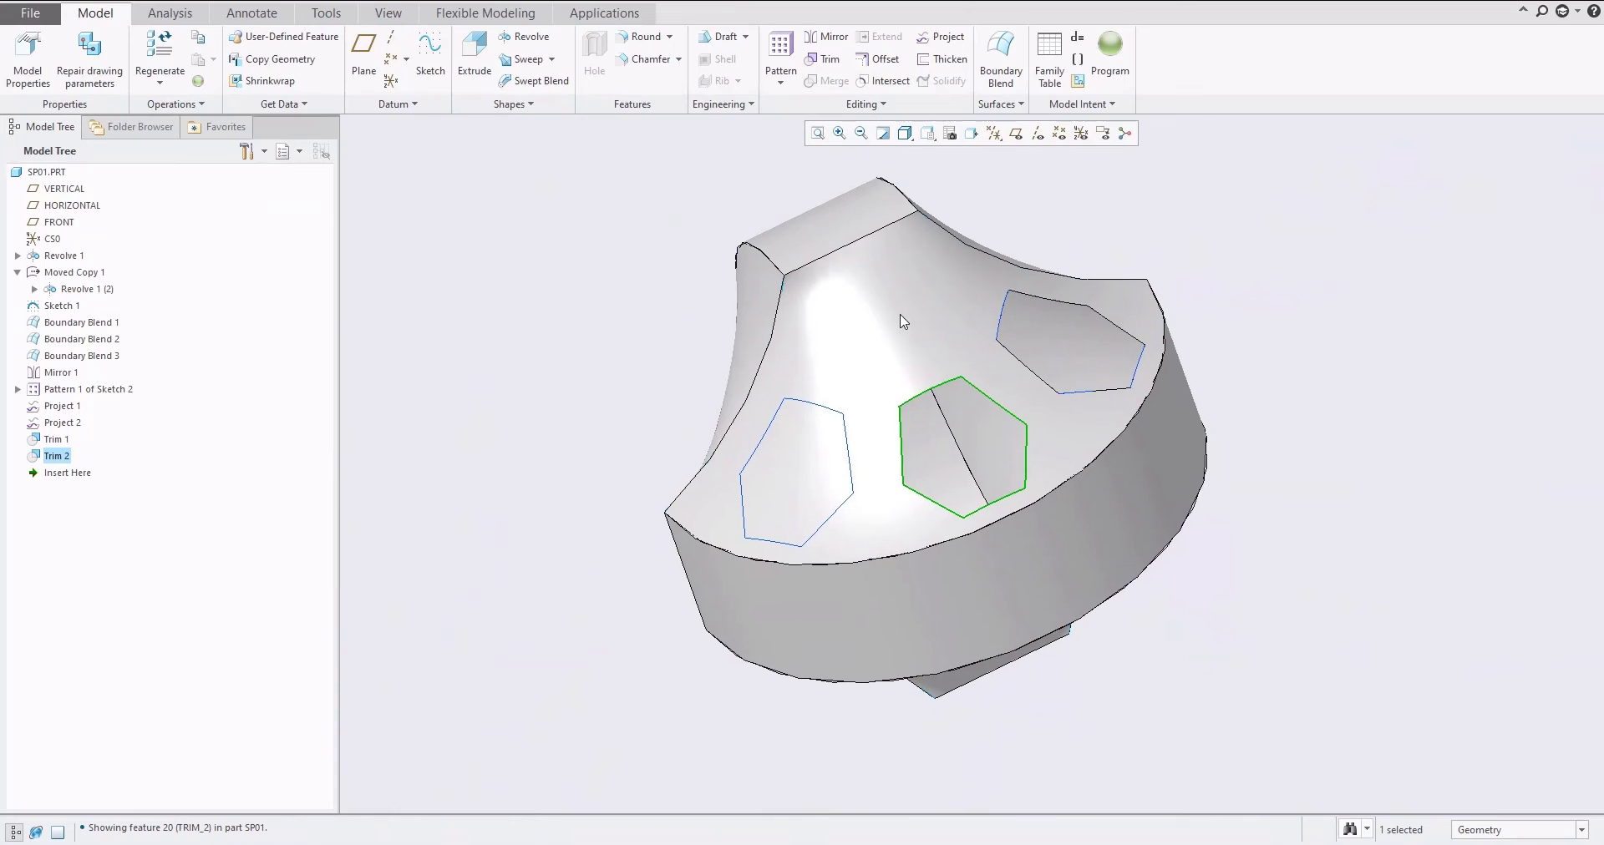
Trim the Boundary Blend 3 surface with its remaining left-hand projected hexagon
{"action": "left_click", "coordinate": [552, 260]}
{"action": "left_click", "coordinate": [846, 350]}
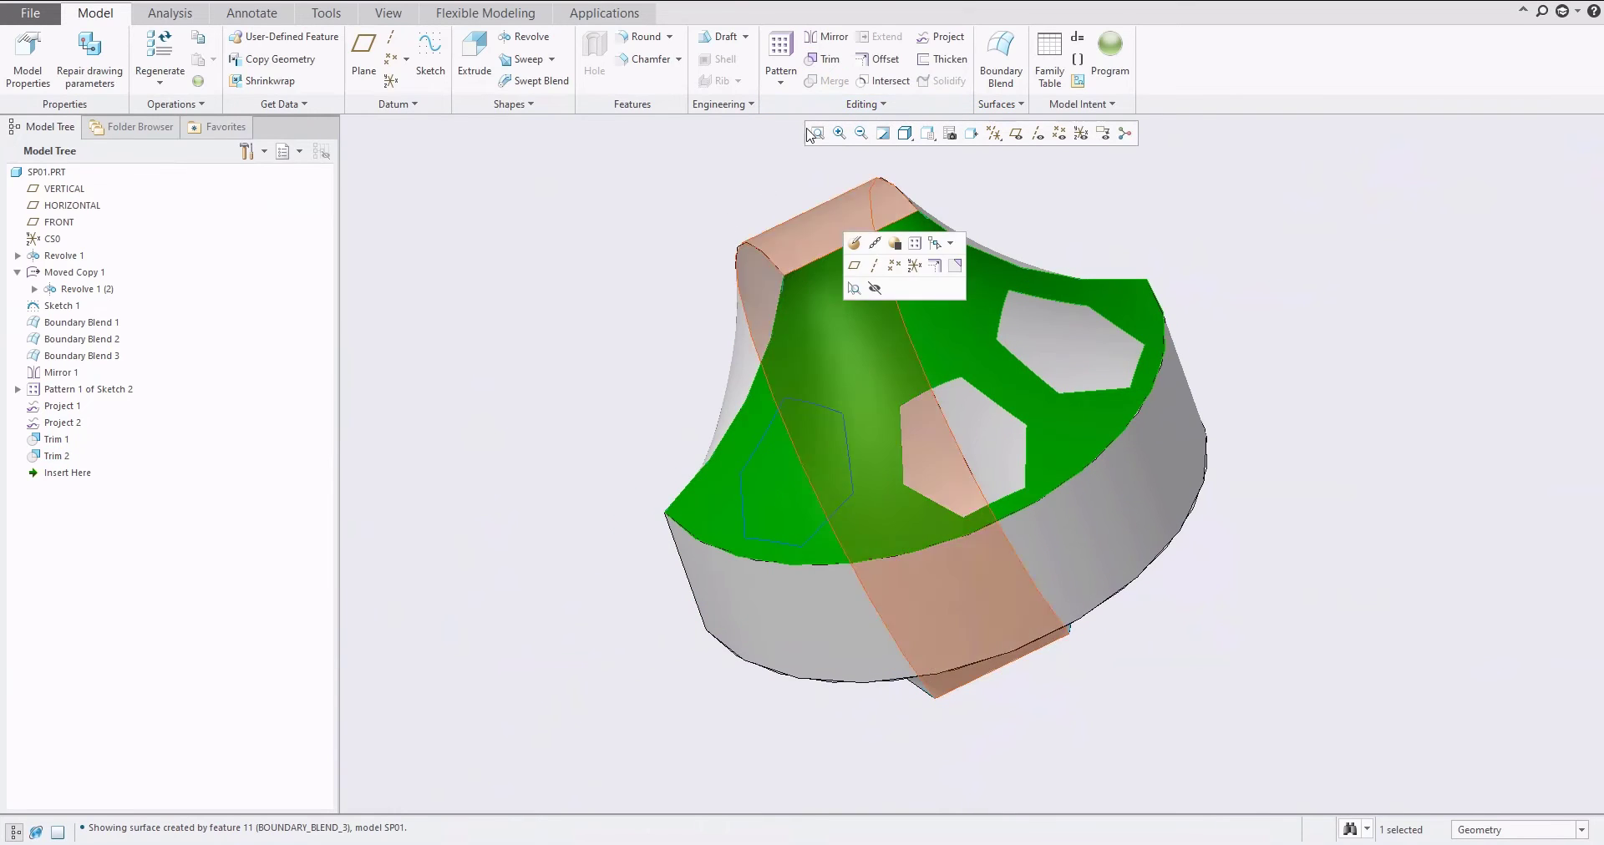
{"action": "left_click", "coordinate": [823, 60]}
{"action": "right_click", "coordinate": [817, 406]}
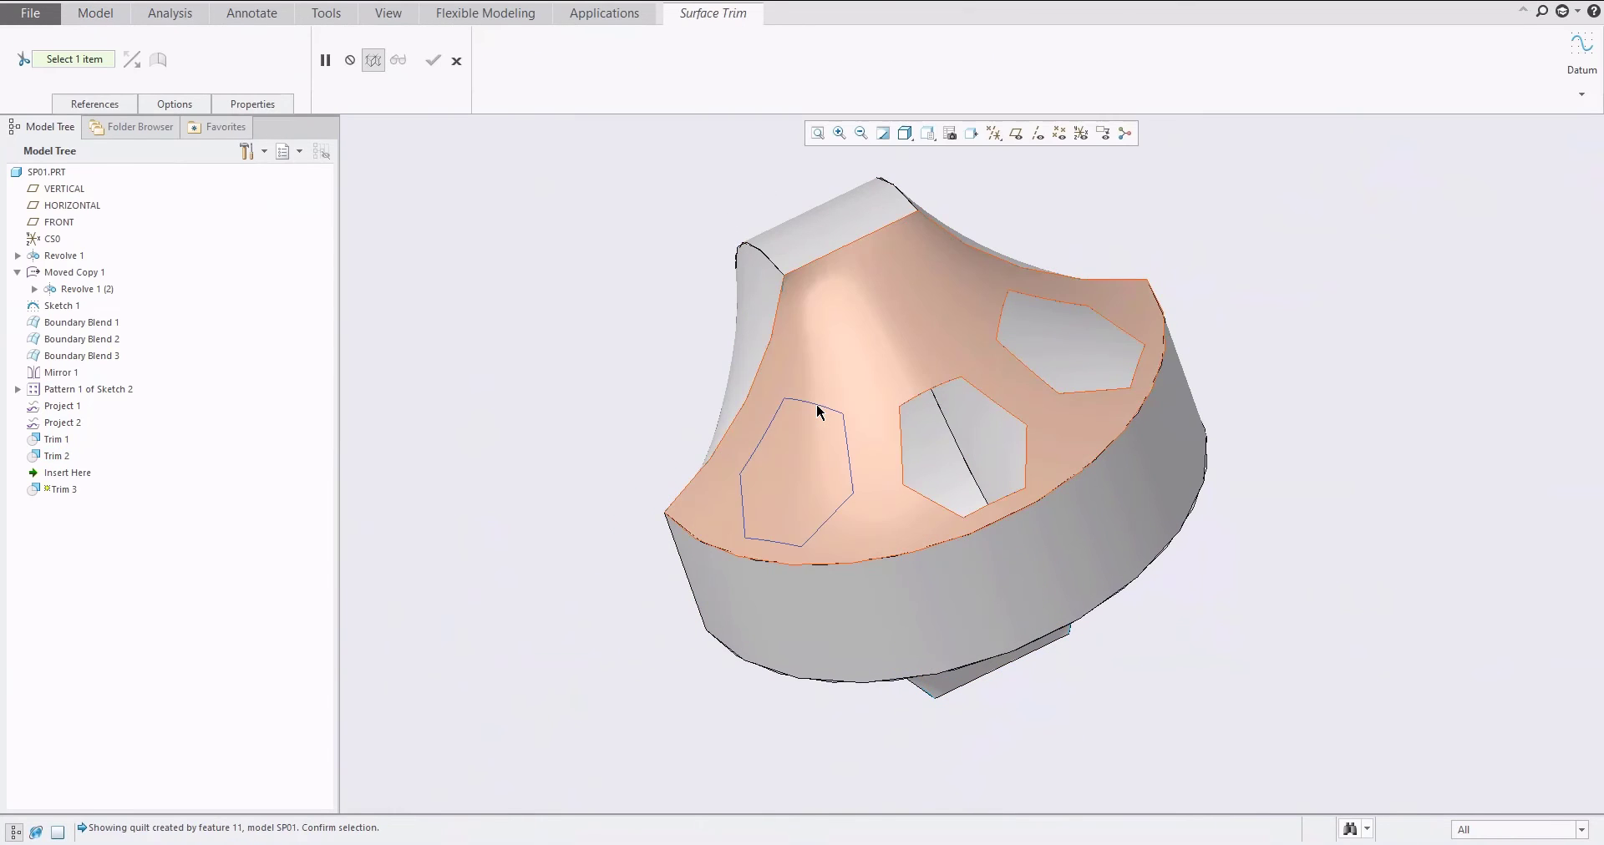
{"action": "right_click", "coordinate": [817, 406]}
{"action": "right_click", "coordinate": [816, 406]}
{"action": "right_click", "coordinate": [824, 406]}
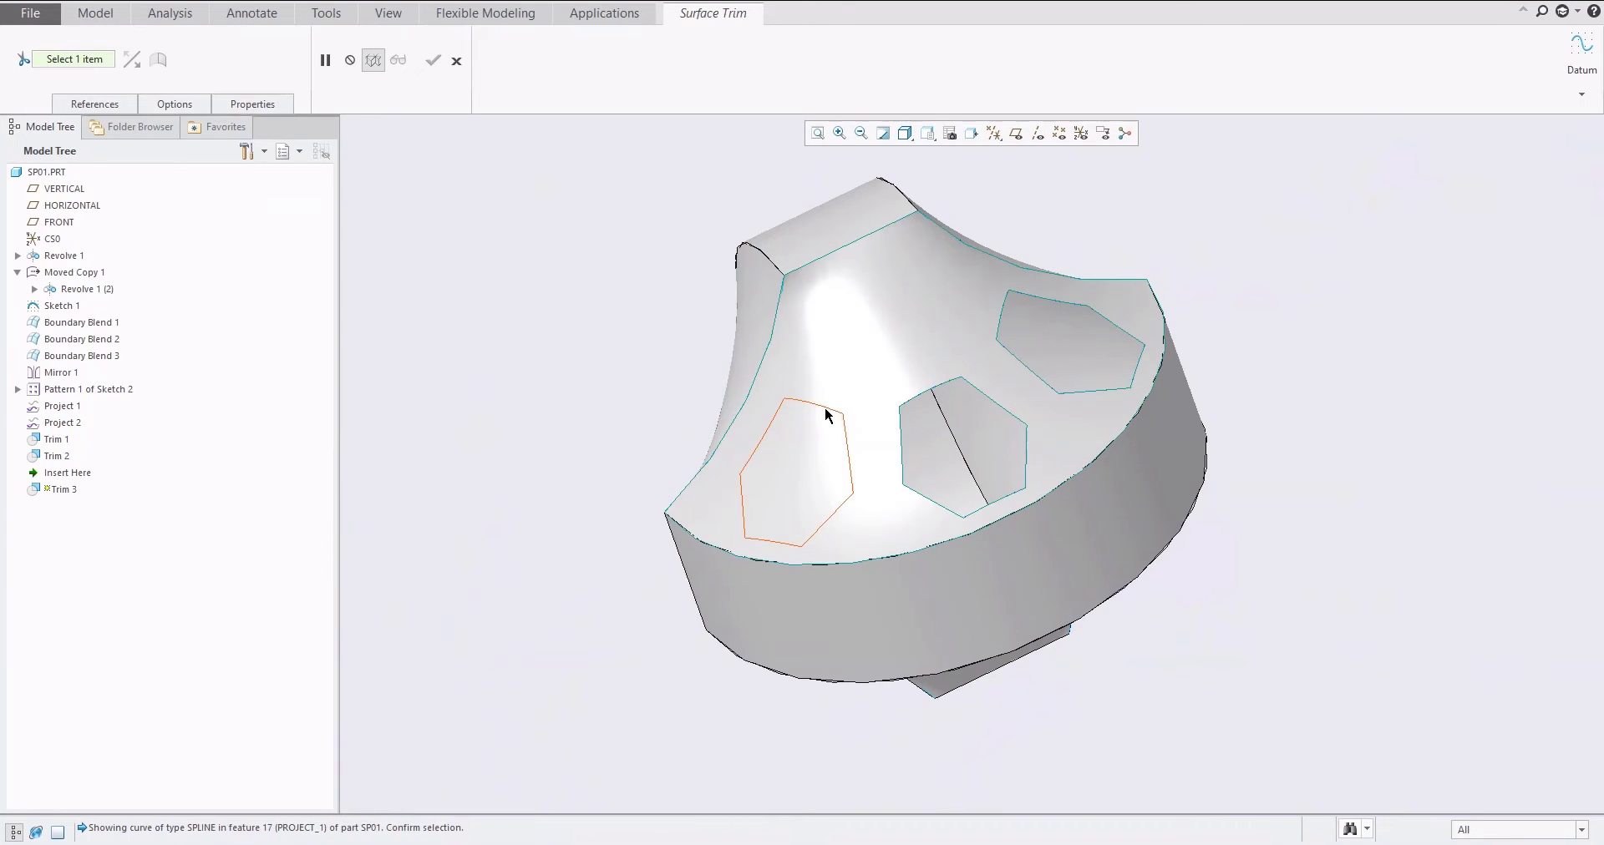
{"action": "right_click", "coordinate": [824, 406]}
{"action": "right_click", "coordinate": [820, 408]}
{"action": "right_click", "coordinate": [823, 403]}
{"action": "left_click", "coordinate": [824, 403]}
{"action": "middle_click", "coordinate": [879, 404]}
Trim the mirrored blended surface with its right-hand projected hexagon as the trimming curve
{"action": "middle_click_drag", "start_coordinate": [879, 403], "coordinate": [894, 287]}
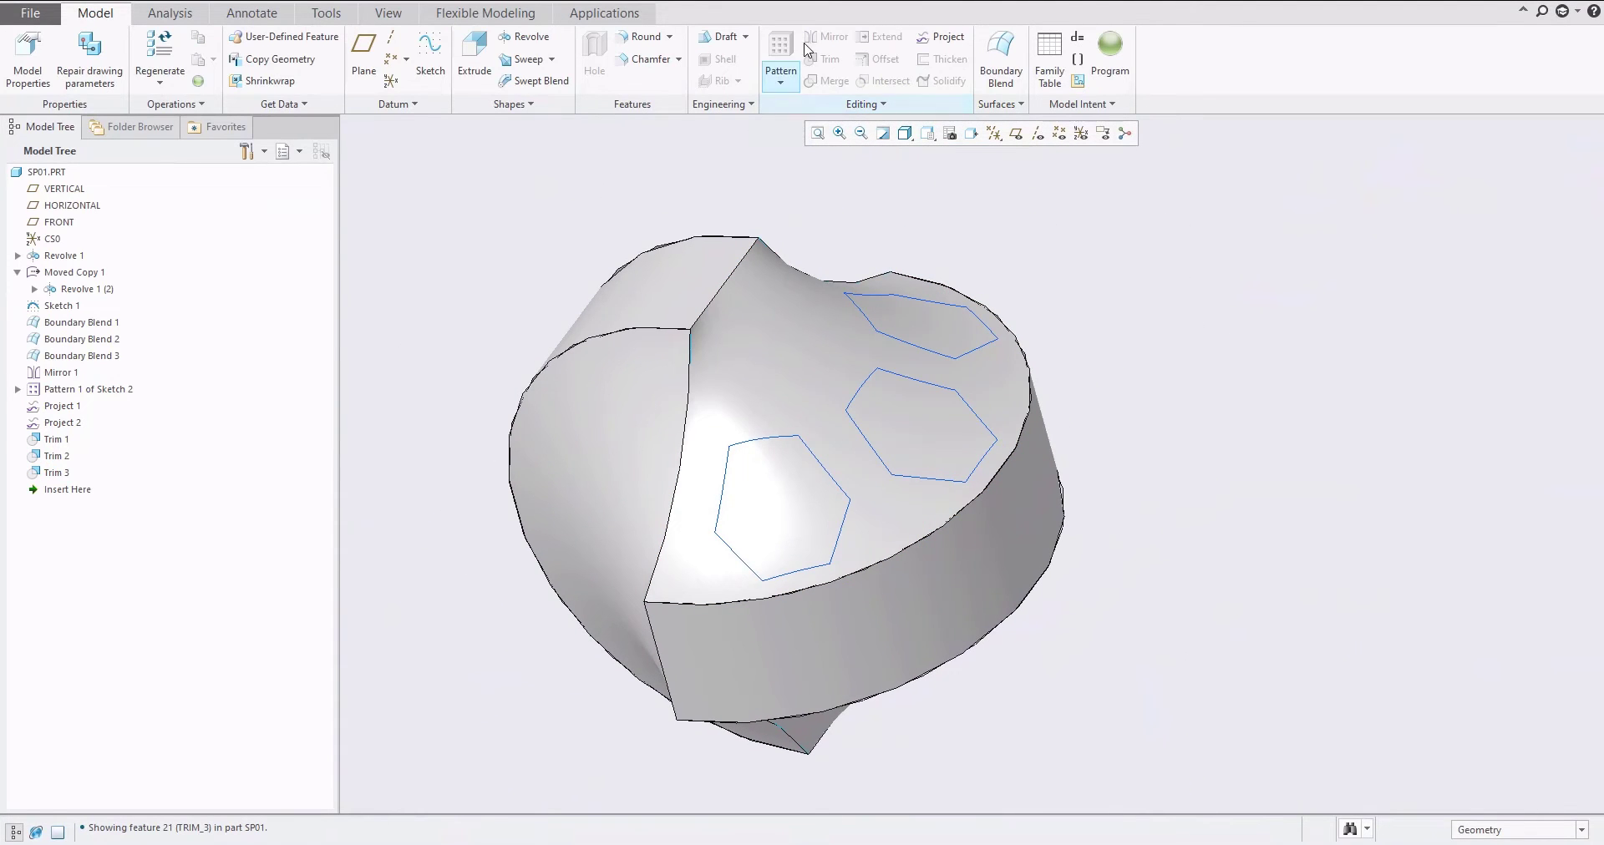
{"action": "left_click", "coordinate": [812, 369]}
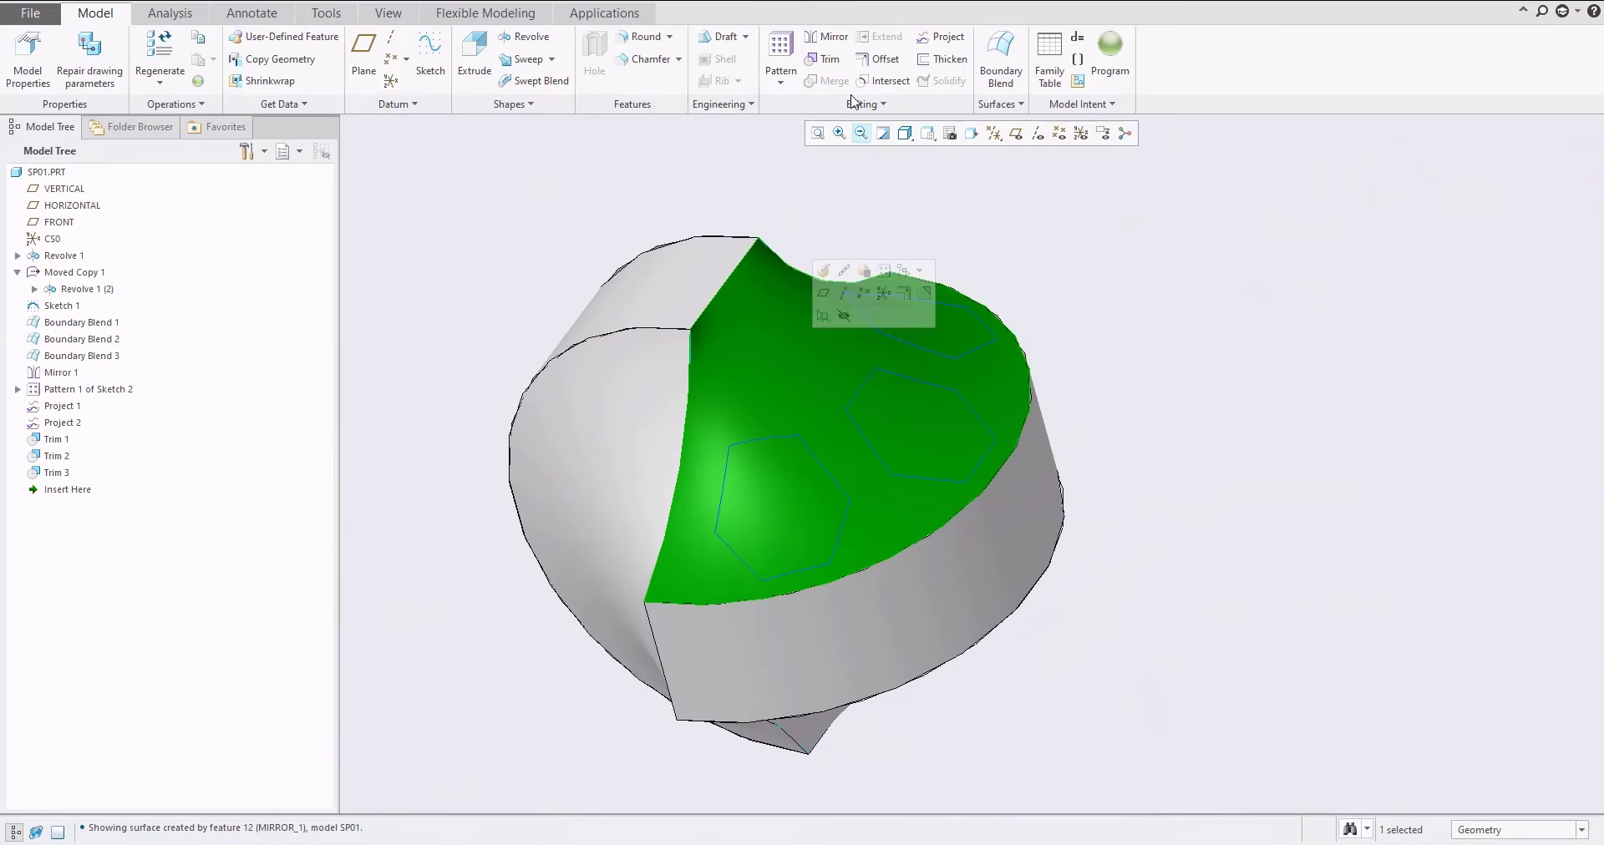
{"action": "left_click", "coordinate": [825, 59]}
{"action": "left_click", "coordinate": [912, 349]}
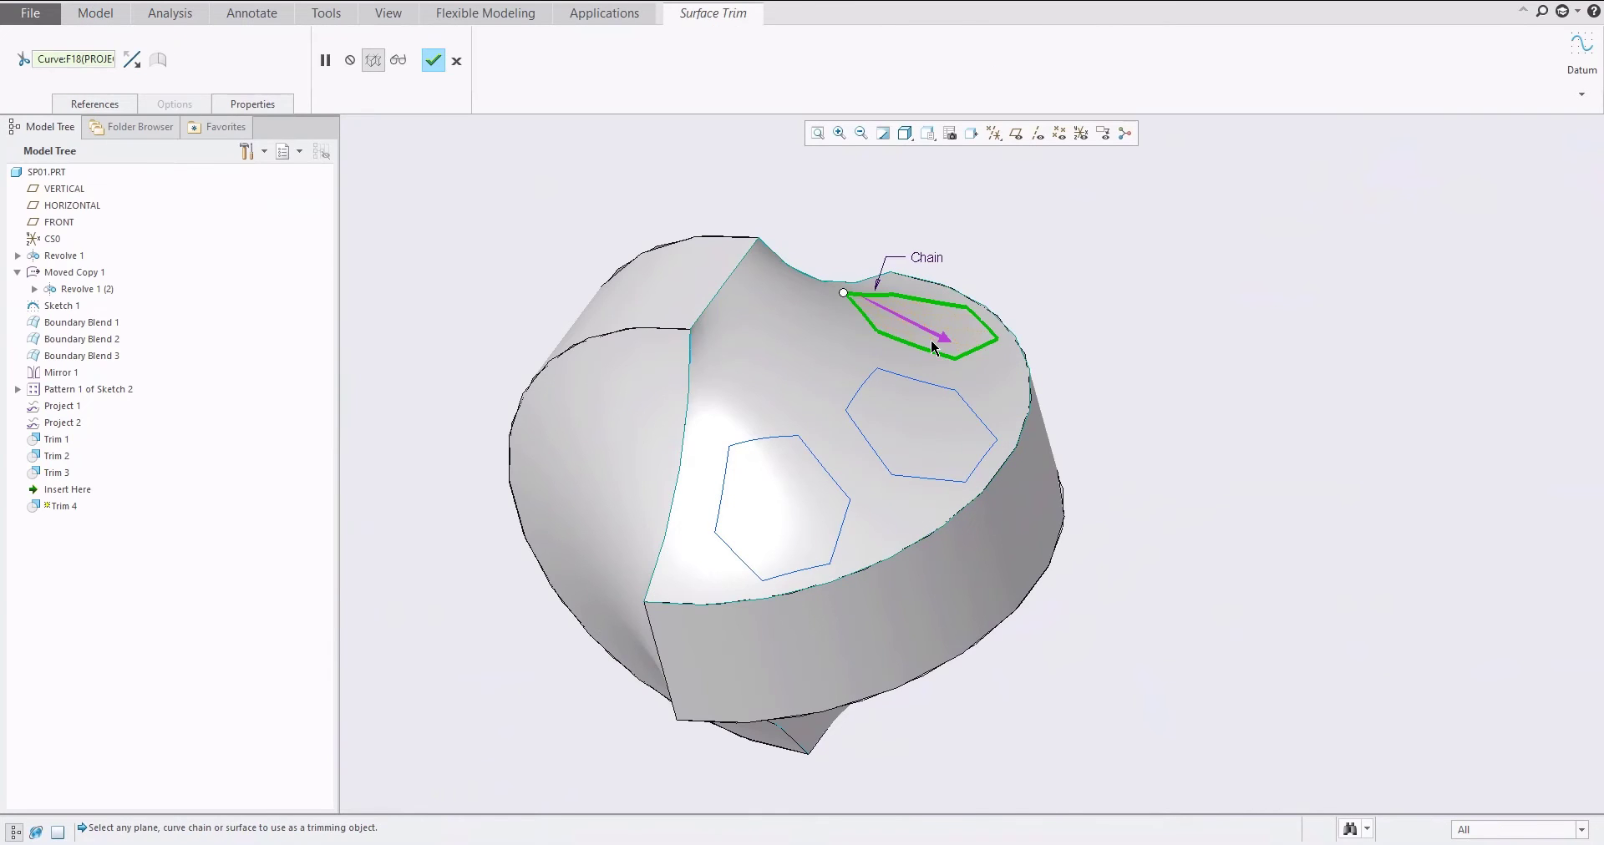
{"action": "middle_click", "coordinate": [939, 337]}
Redefine Trim 4 so that the mirrored surface outside the hexagon is kept
{"action": "middle_click_drag", "start_coordinate": [939, 337], "coordinate": [773, 351]}
{"action": "right_click", "coordinate": [52, 492]}
{"action": "left_click", "coordinate": [57, 441]}
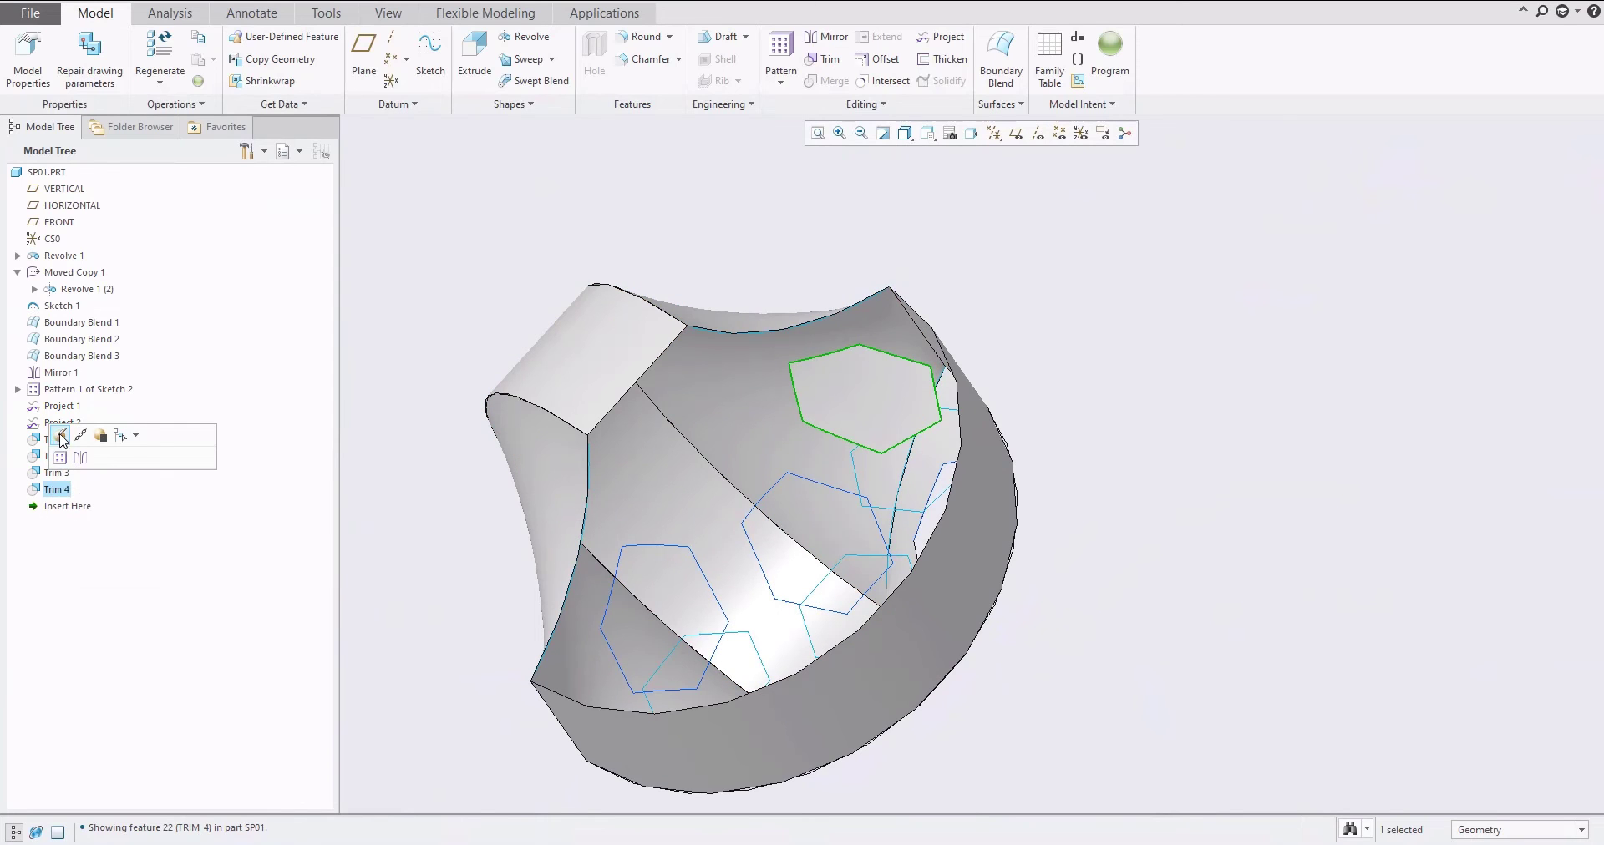
{"action": "middle_click", "coordinate": [977, 437]}
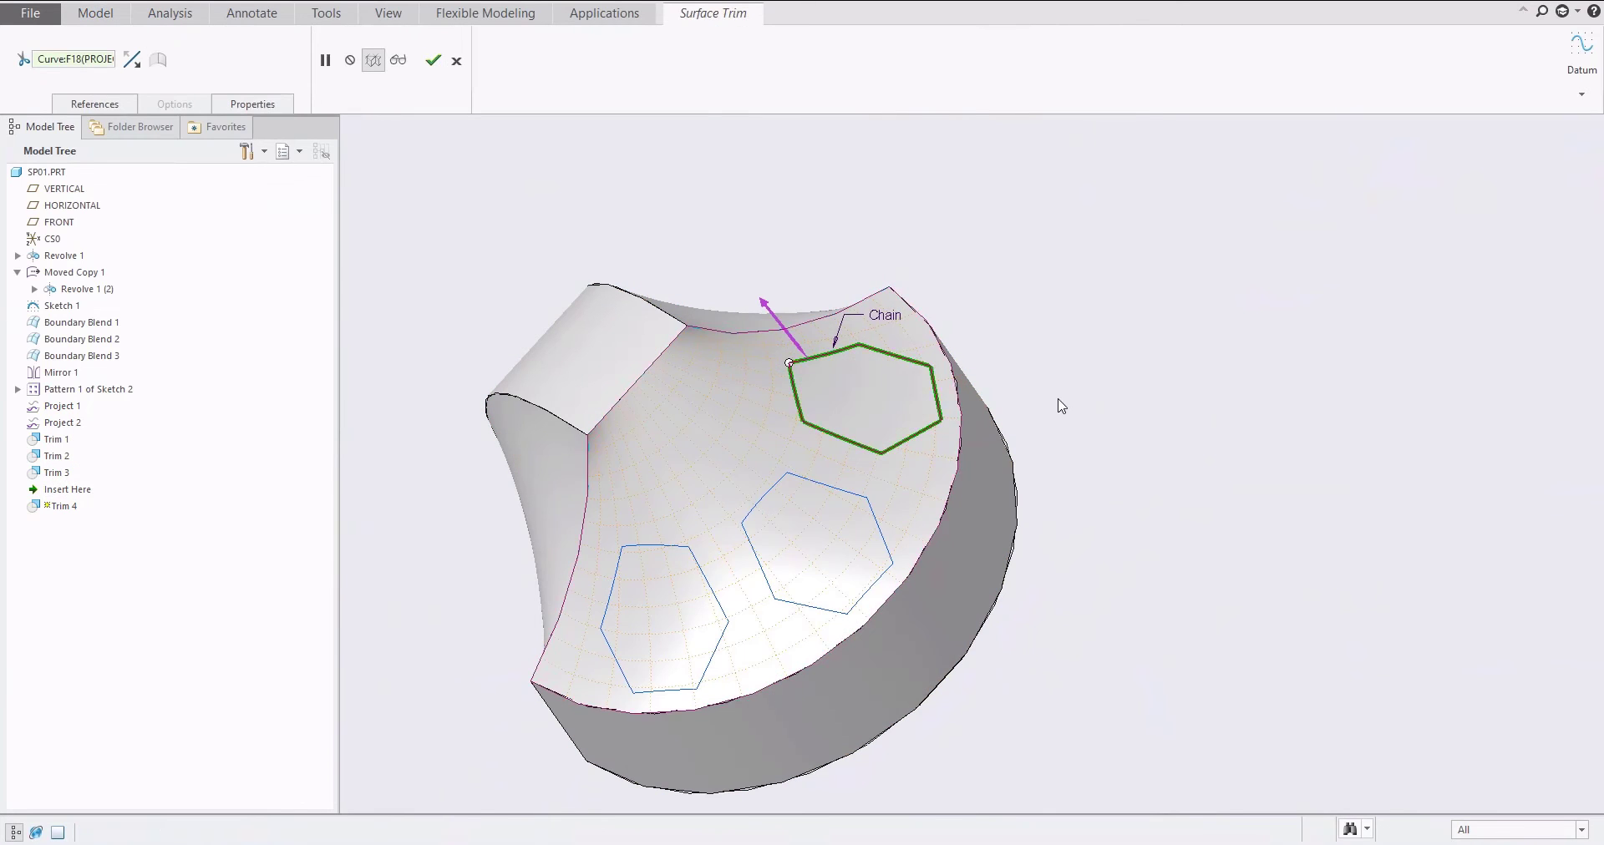
{"action": "left_click", "coordinate": [776, 208]}
Trim the mirrored surface with the middle projected hexagon, keeping the surface outside it
{"action": "left_click", "coordinate": [755, 452]}
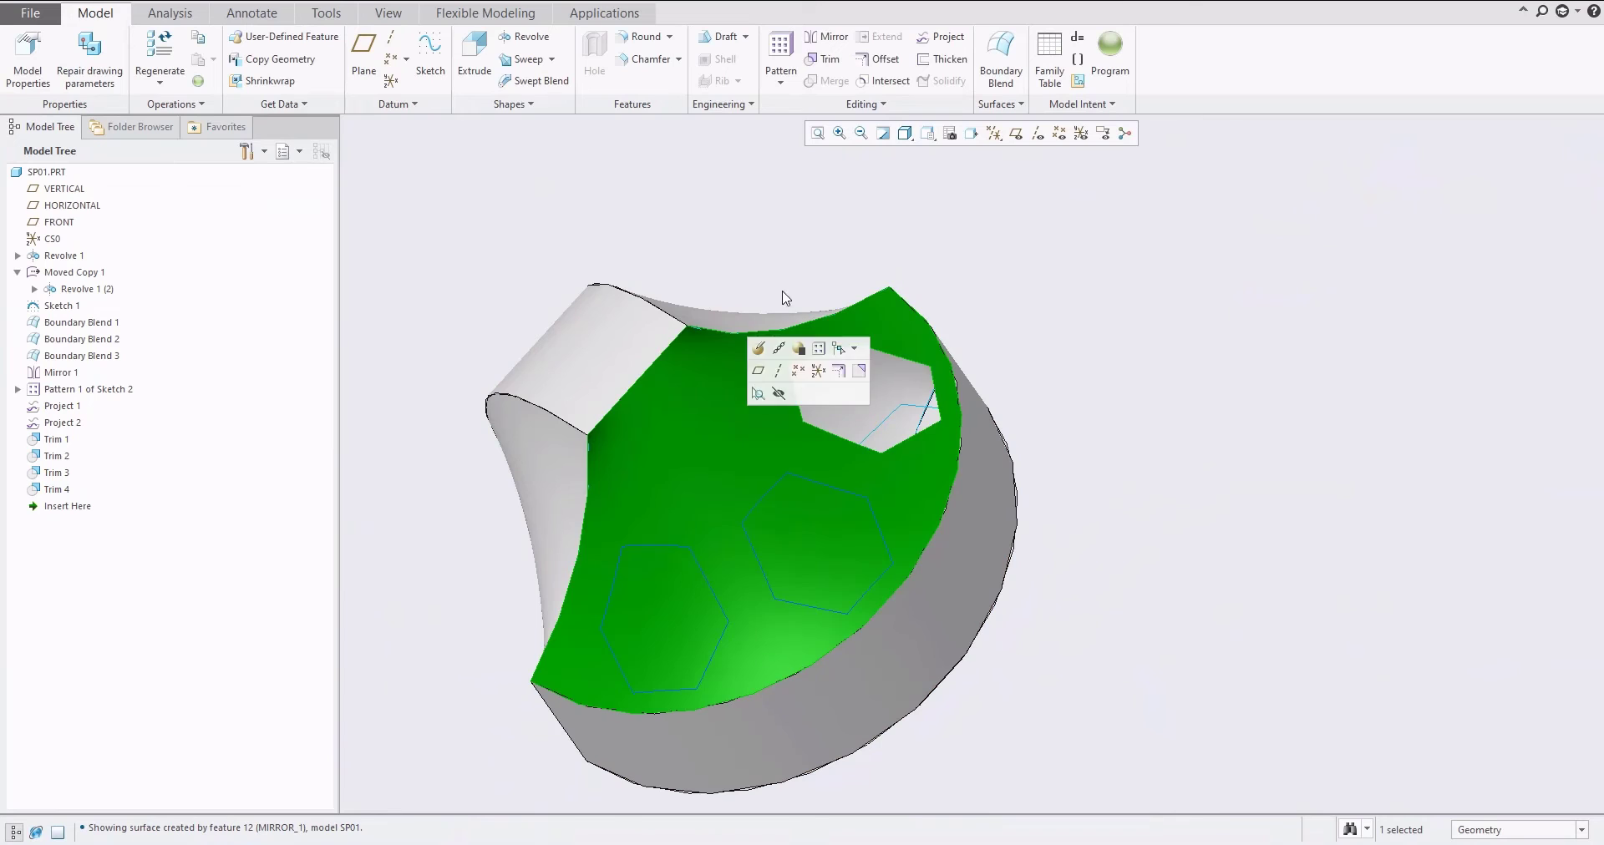
{"action": "left_click", "coordinate": [823, 61]}
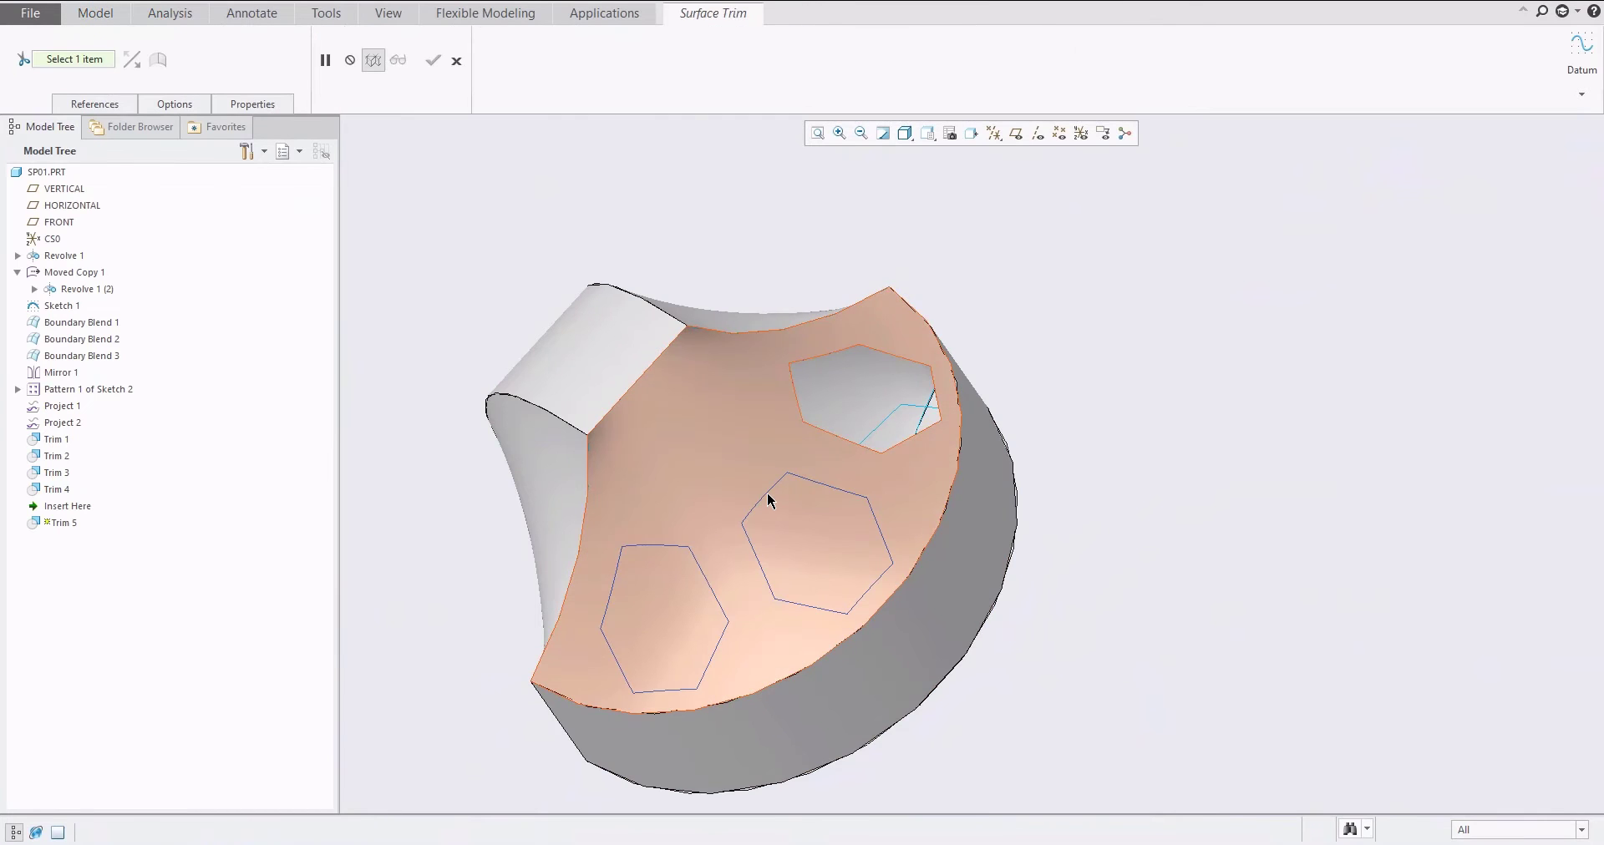
{"action": "left_click", "coordinate": [767, 491]}
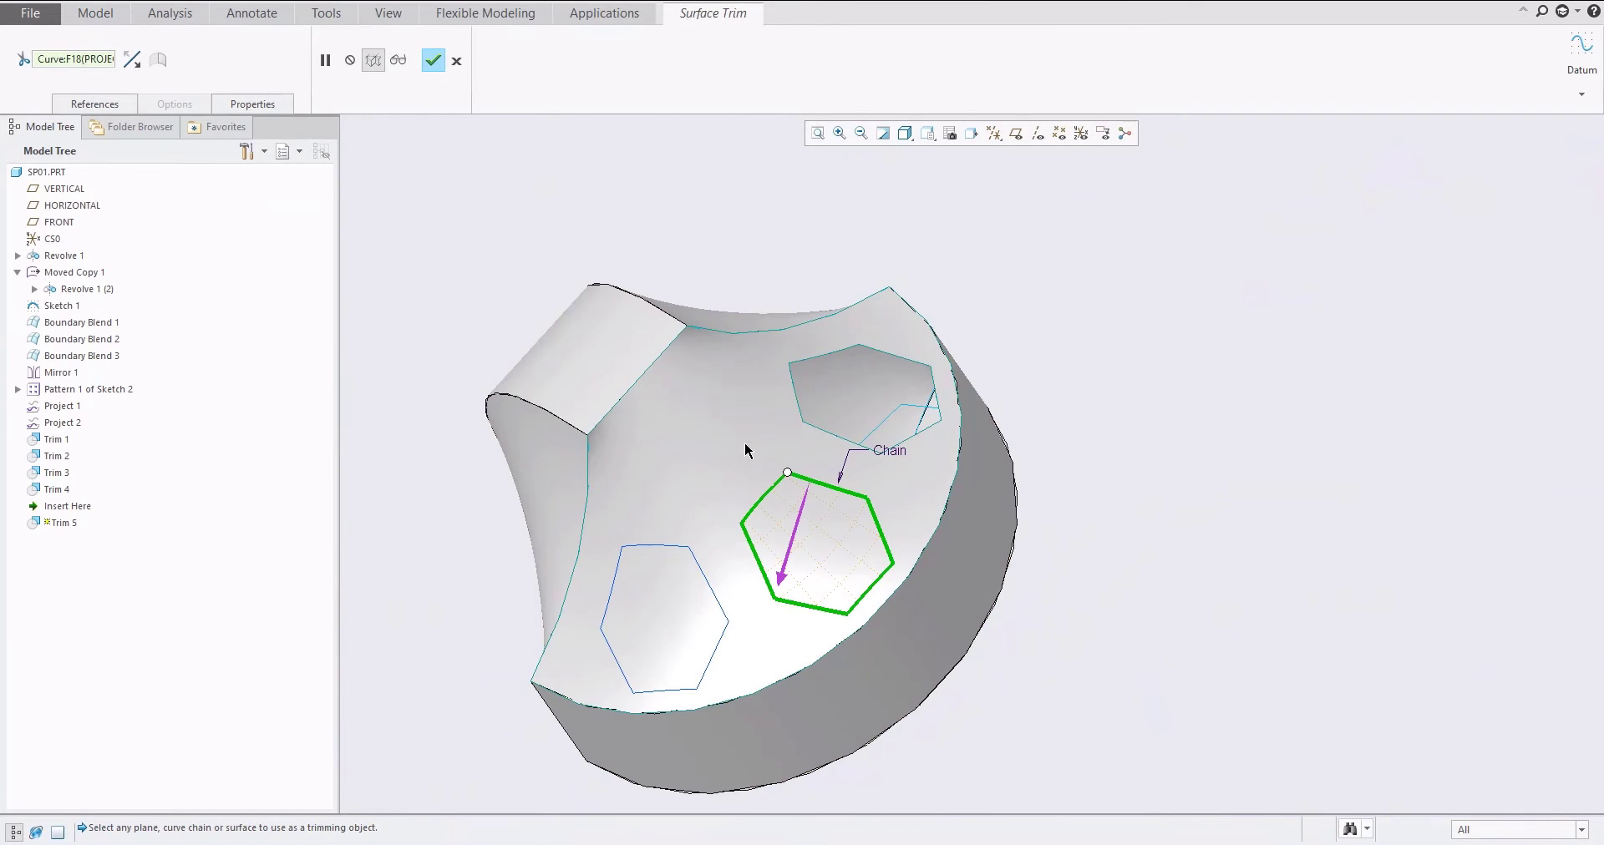
{"action": "middle_click", "coordinate": [769, 508]}
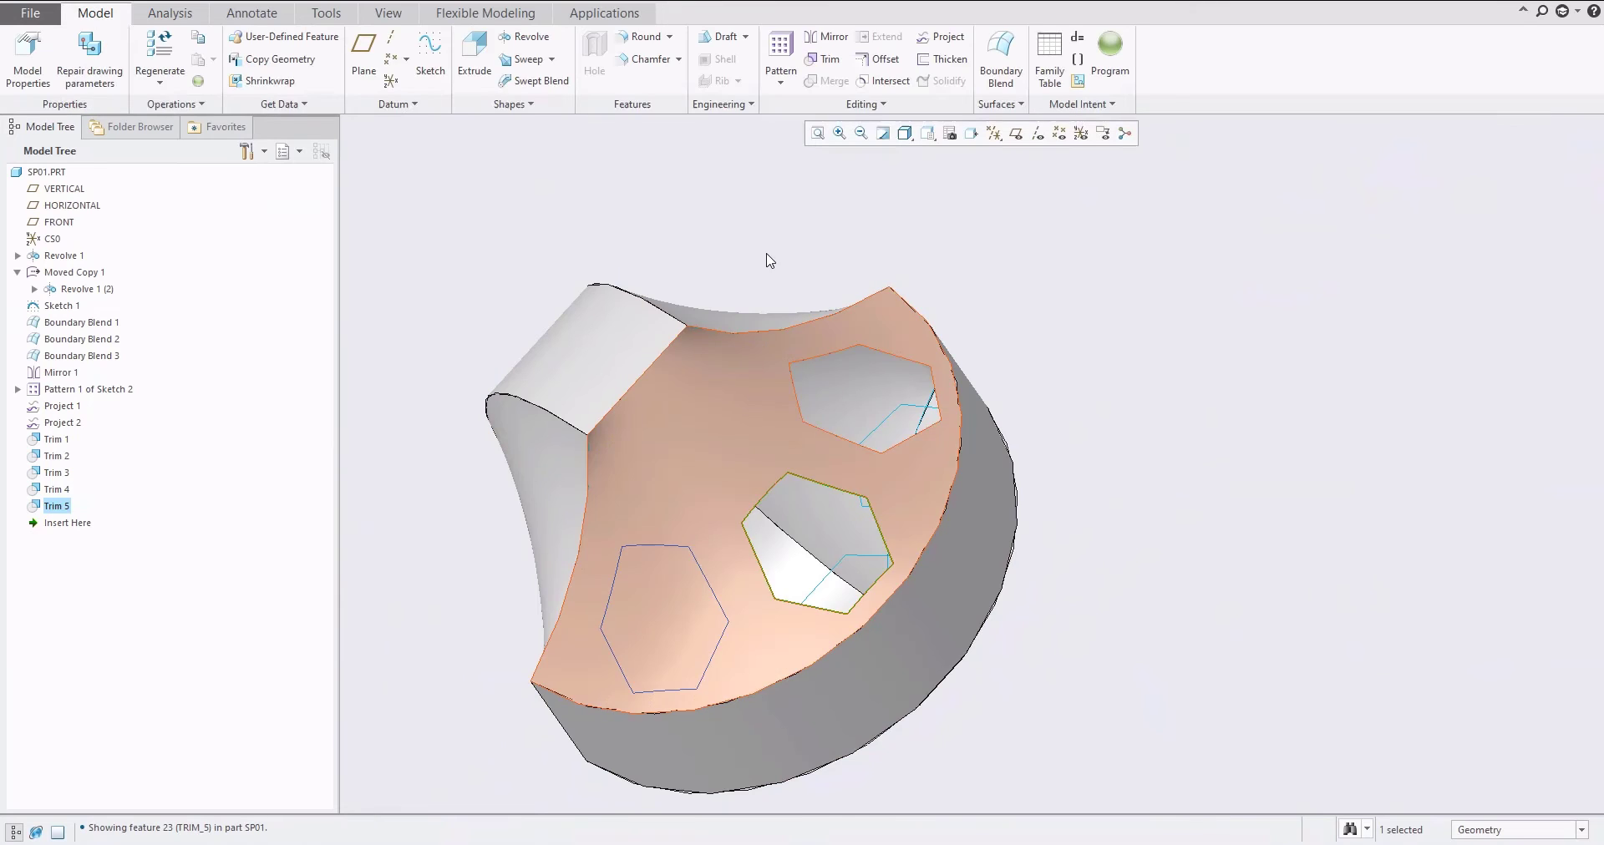
Trim the mirrored surface with its last, left-hand projected hexagon, keeping the surface outside it
{"action": "middle_click_drag", "start_coordinate": [732, 319], "coordinate": [877, 216], "text": "shift"}
{"action": "left_click", "coordinate": [805, 384]}
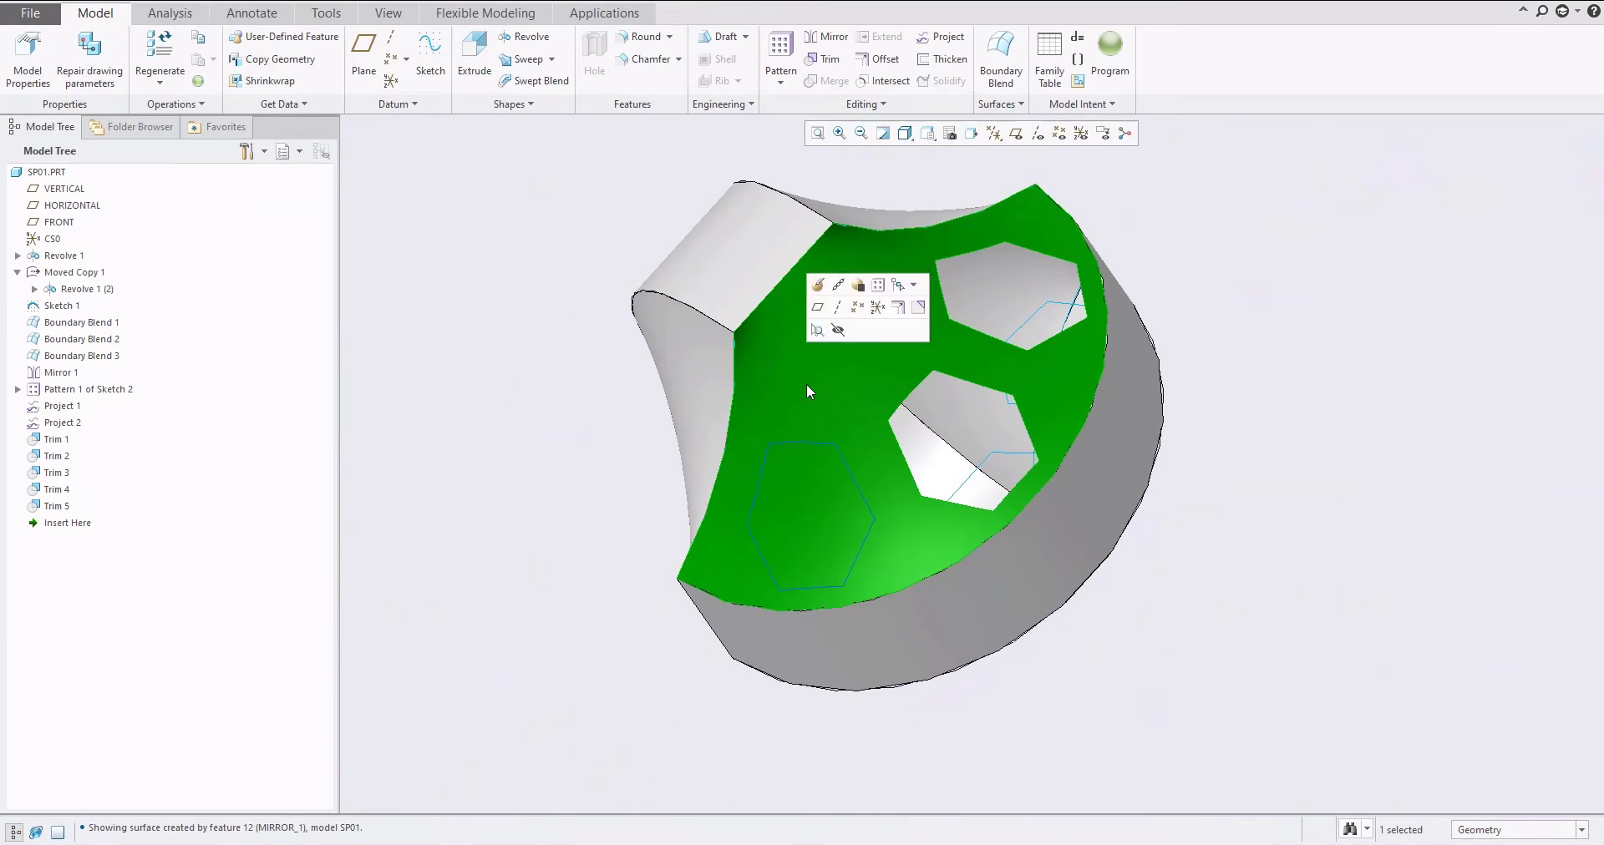
{"action": "left_click", "coordinate": [808, 444]}
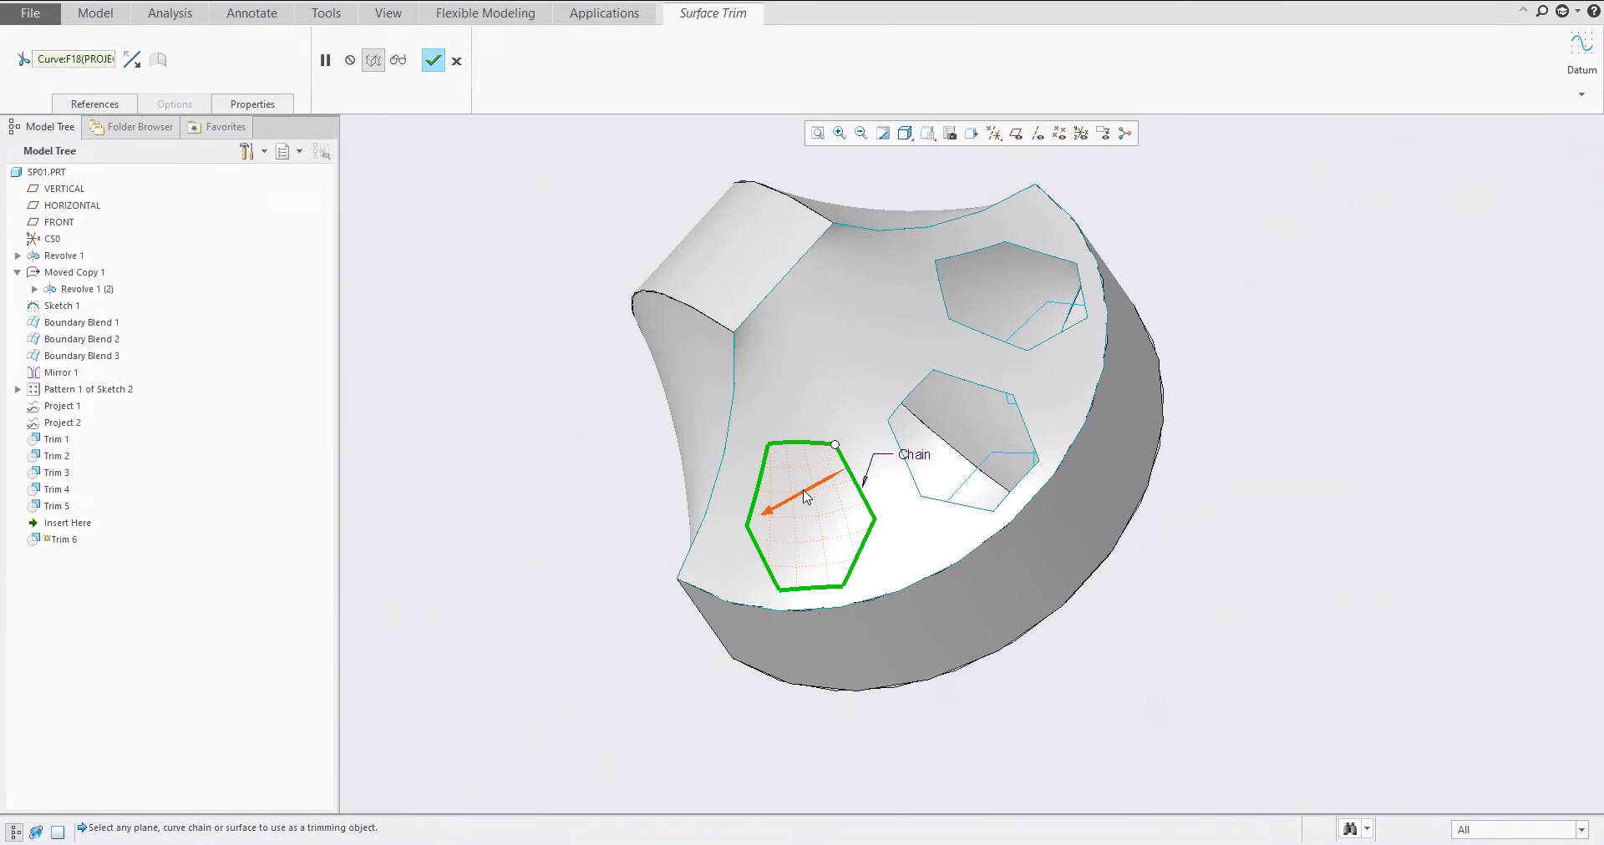
{"action": "middle_click", "coordinate": [548, 344]}
Switch to Paint to check the part's reference drawing, and return to the model
{"action": "middle_click_drag", "start_coordinate": [512, 440], "coordinate": [498, 539]}
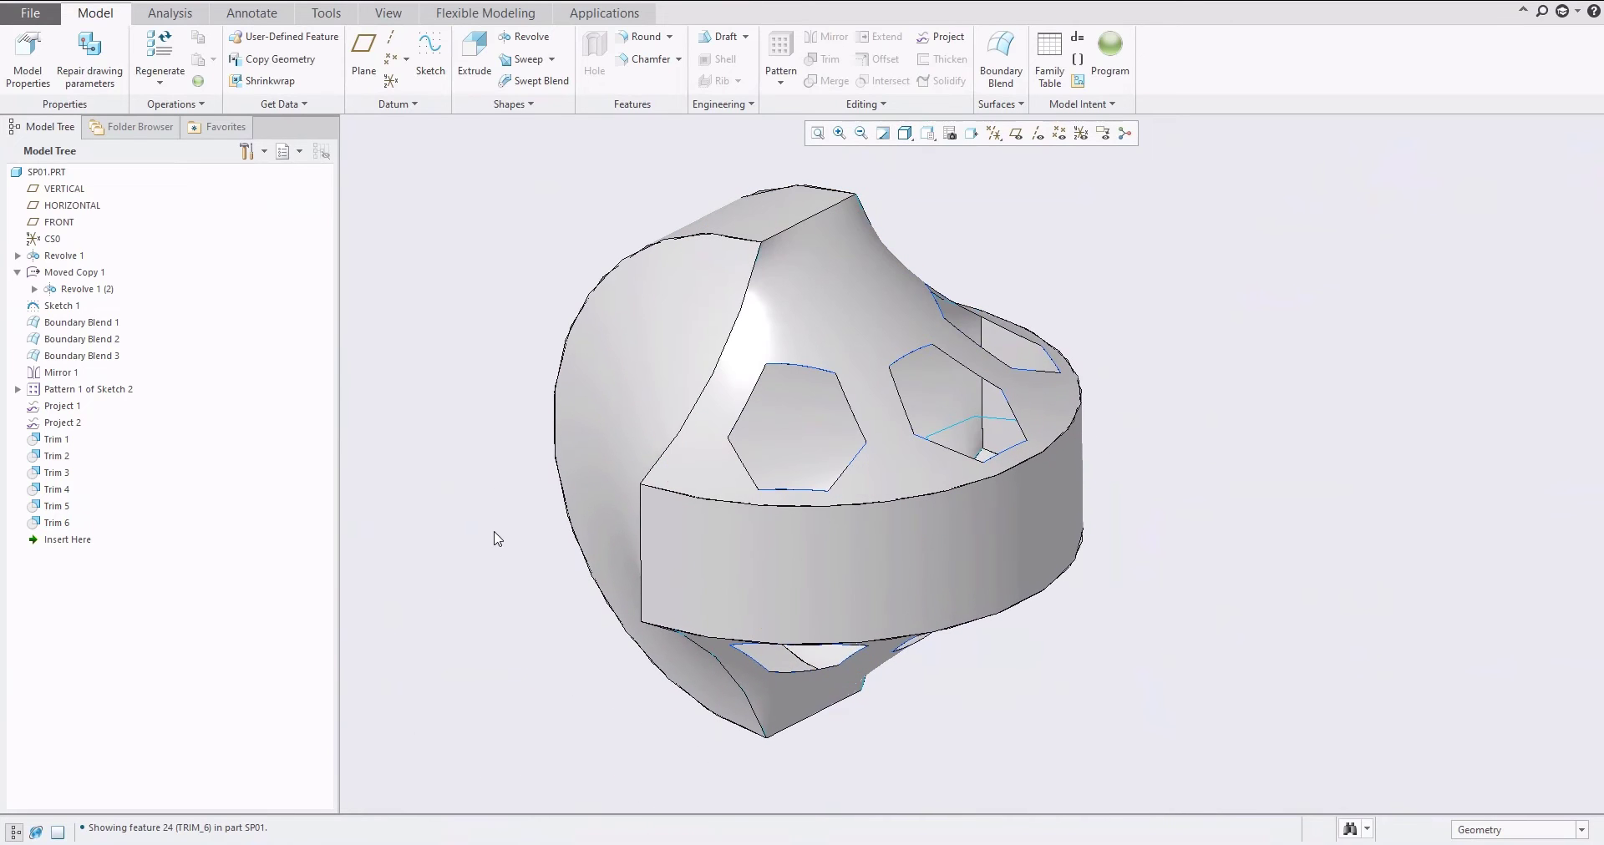
{"action": "key", "text": "alt+Tab"}
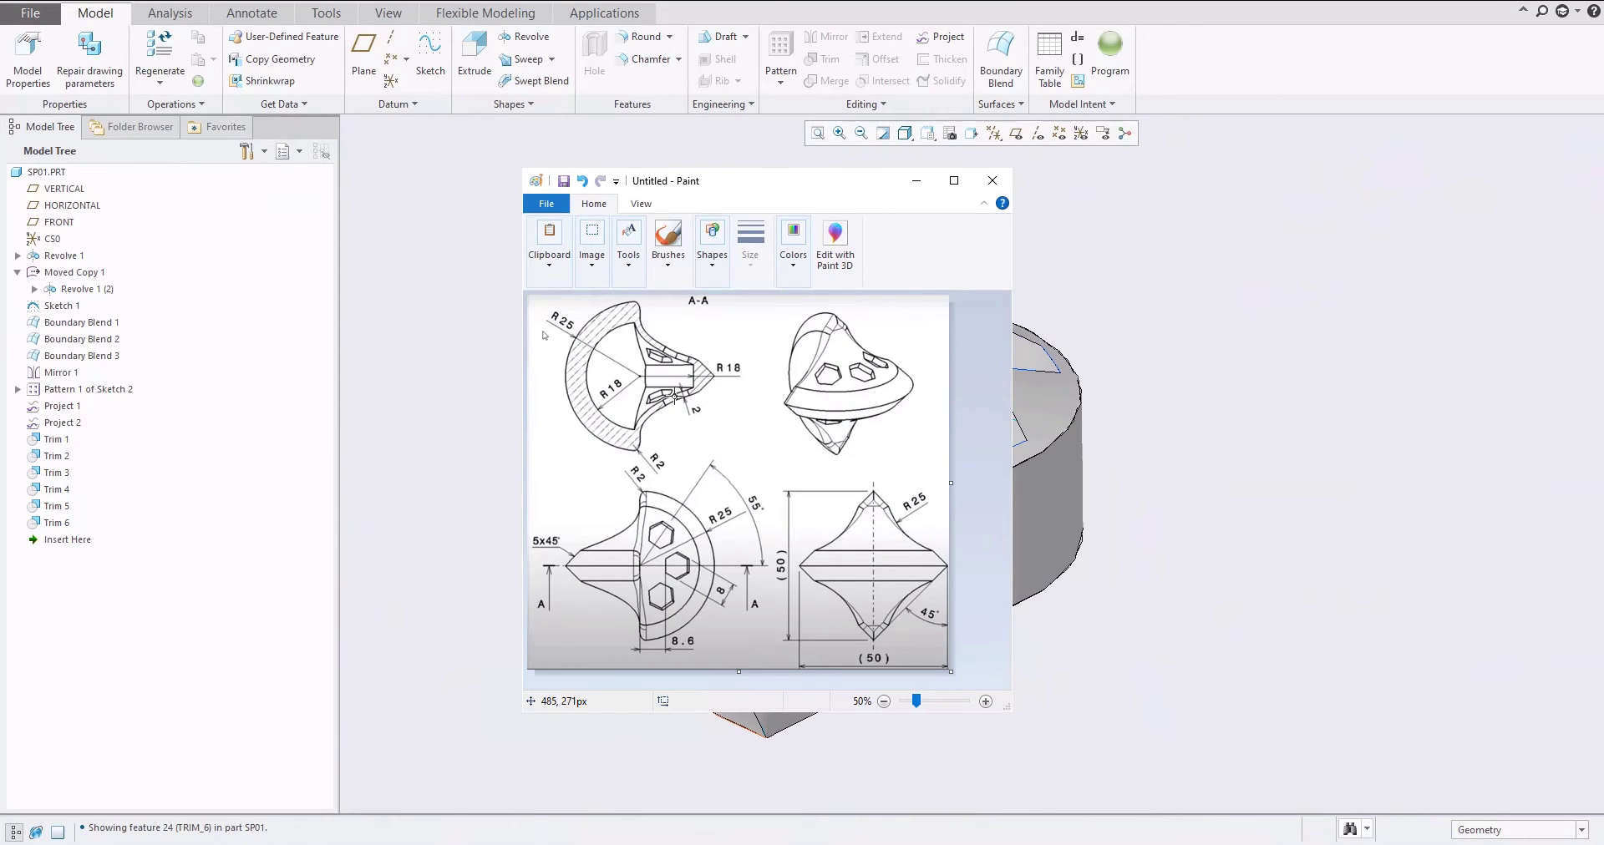
{"action": "left_click", "coordinate": [915, 181]}
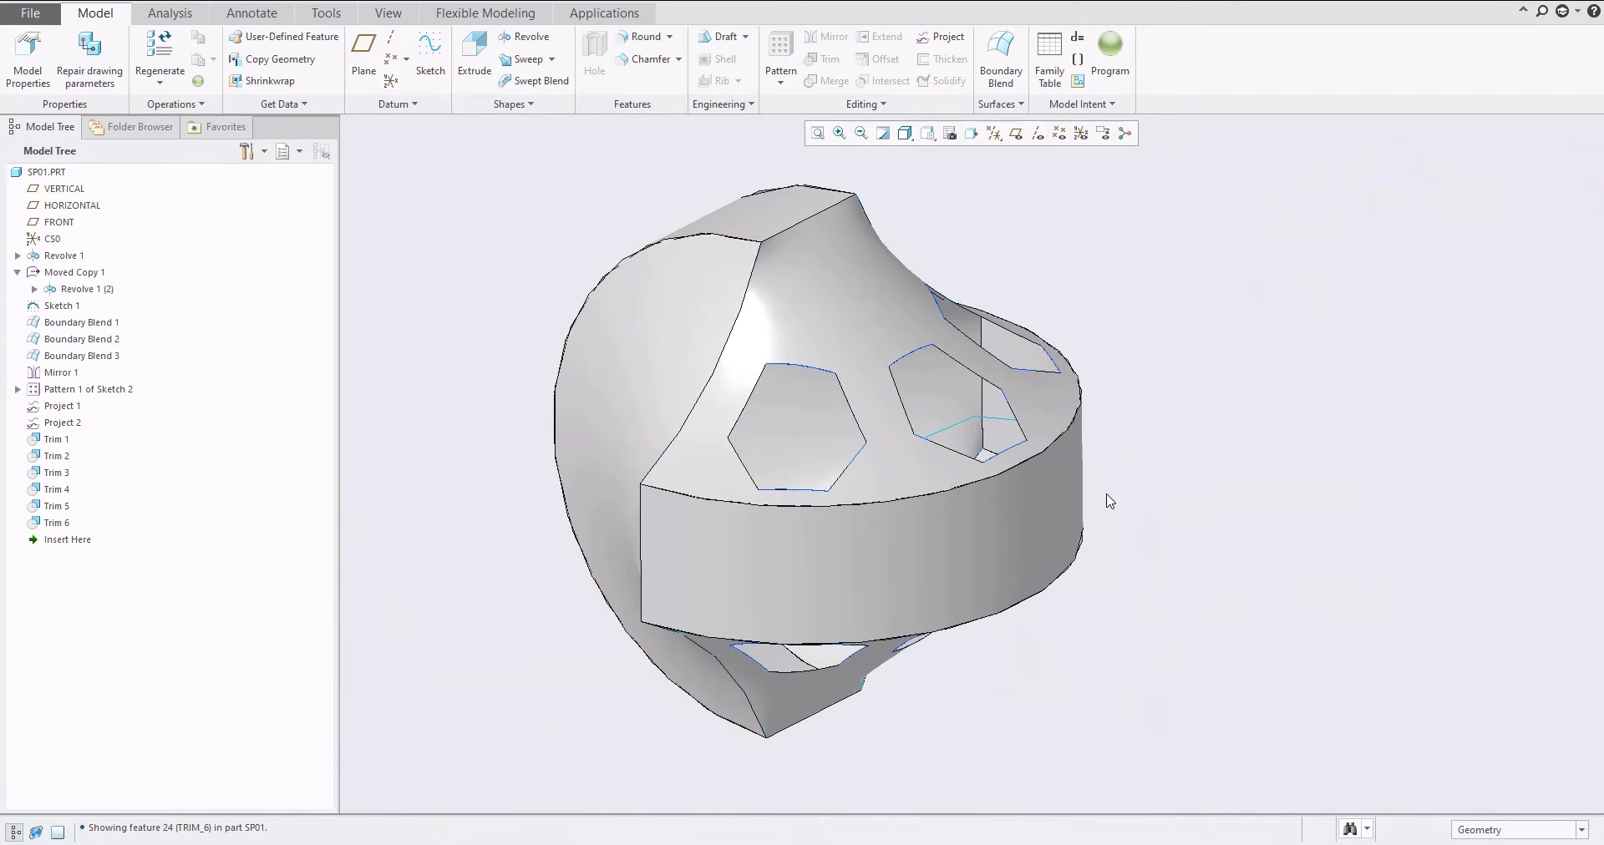
Hide Sketch 1 and both projected curve features, Project 1 and Project 2
{"action": "middle_click_drag", "start_coordinate": [887, 533], "coordinate": [886, 536]}
{"action": "left_click", "coordinate": [55, 429]}
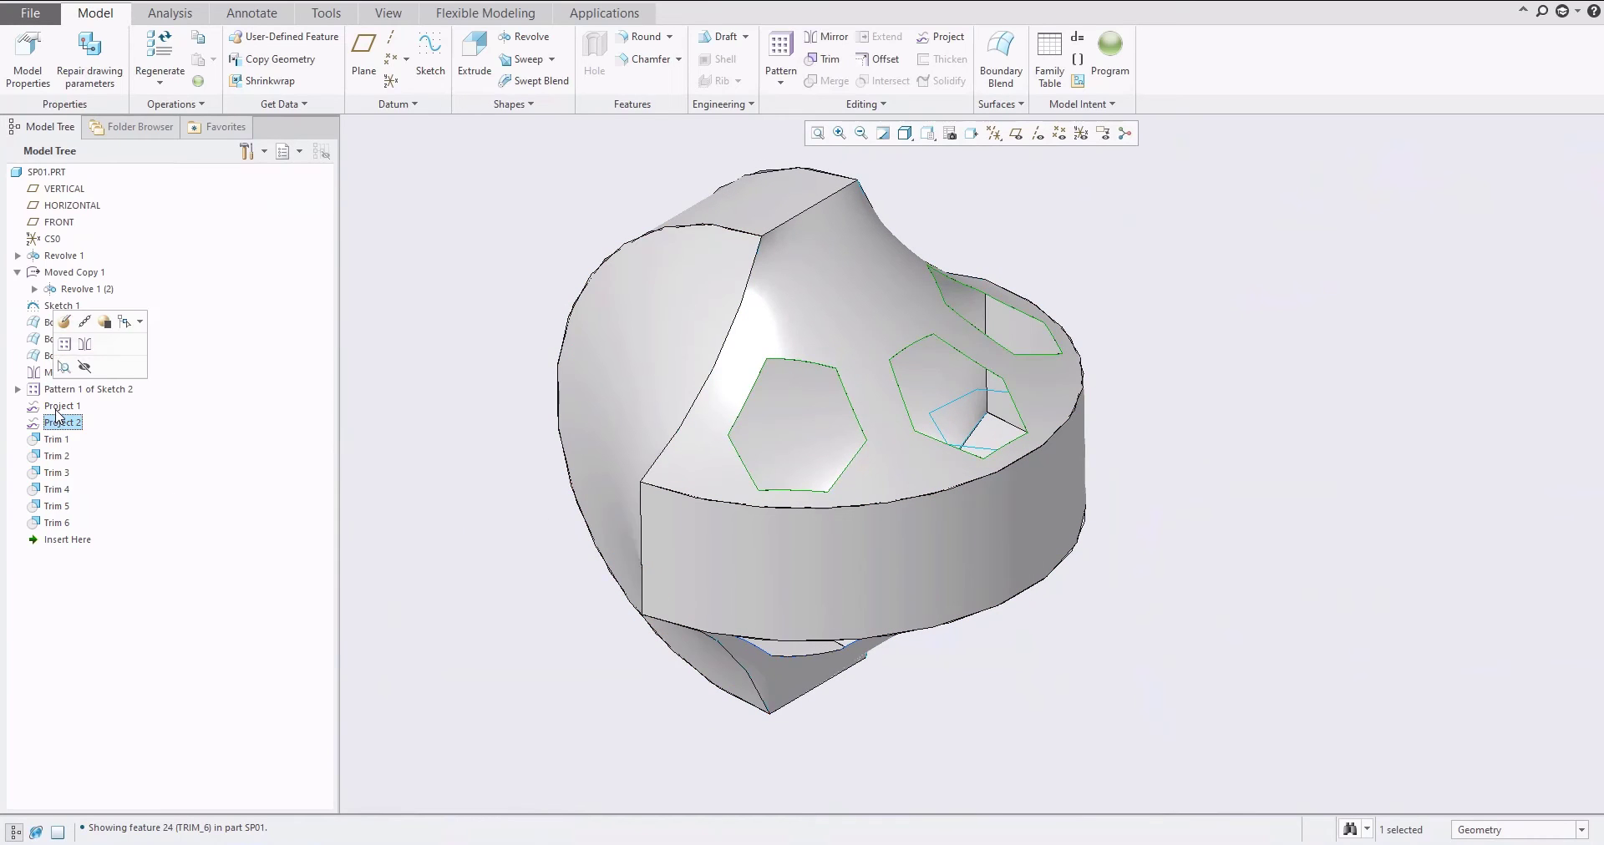
{"action": "left_click", "coordinate": [59, 406], "text": "ctrl"}
{"action": "left_click", "coordinate": [46, 307], "text": "ctrl"}
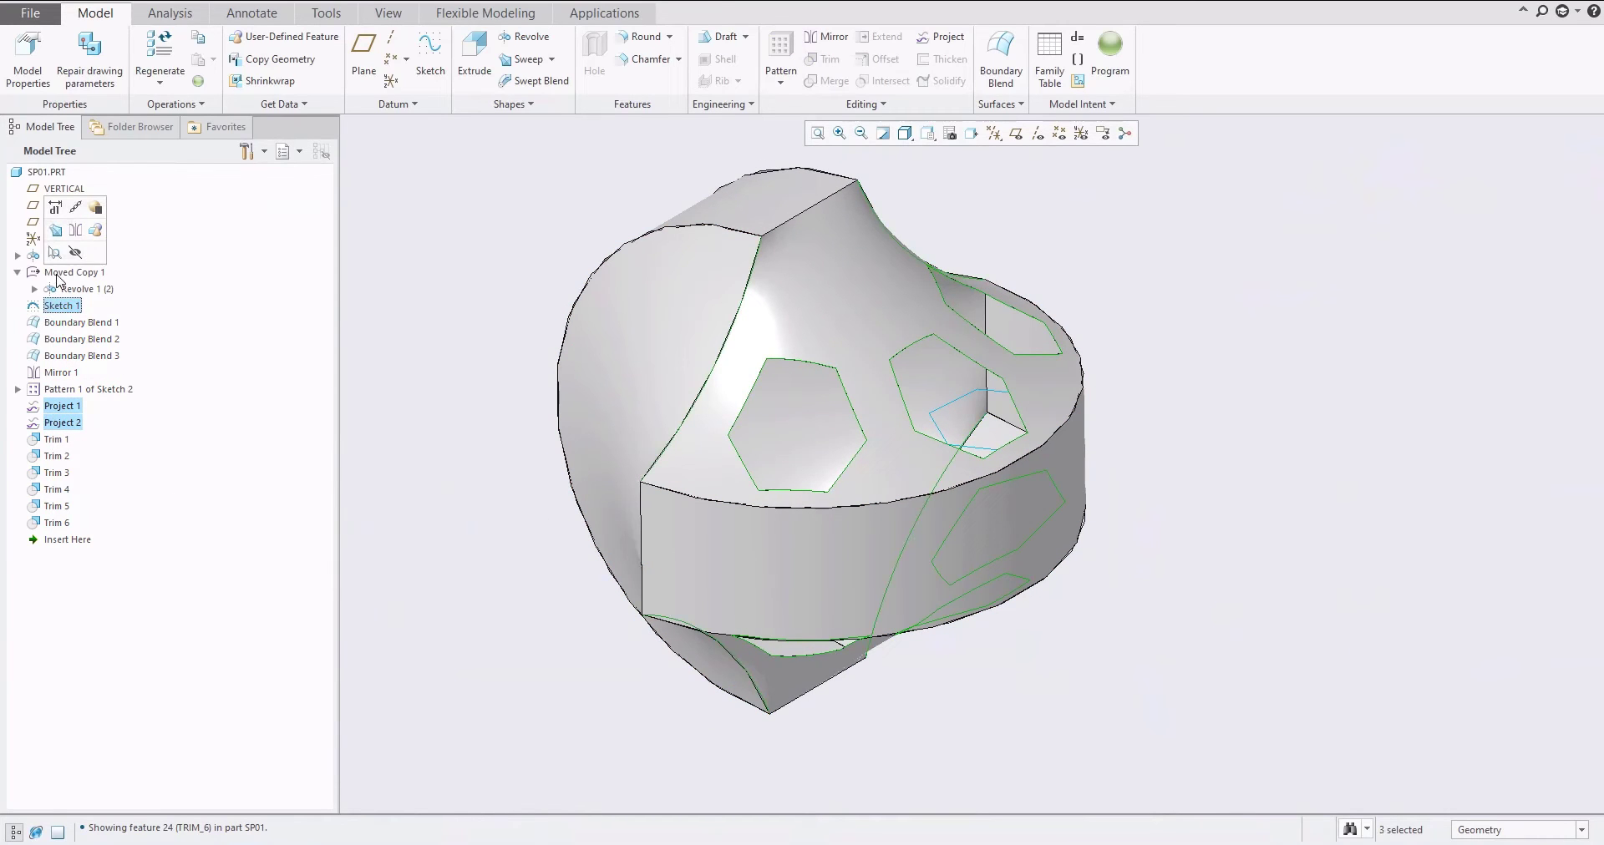
{"action": "left_click", "coordinate": [76, 253]}
{"action": "mouse_move", "coordinate": [530, 492]}
{"action": "middle_mouse_down"}
{"action": "mouse_move", "coordinate": [522, 463]}
{"action": "mouse_move", "coordinate": [506, 479]}
{"action": "middle_mouse_up"}
Hide the three patterned hexagon sketches inside Pattern 1 of Sketch 2
{"action": "left_click", "coordinate": [18, 389]}
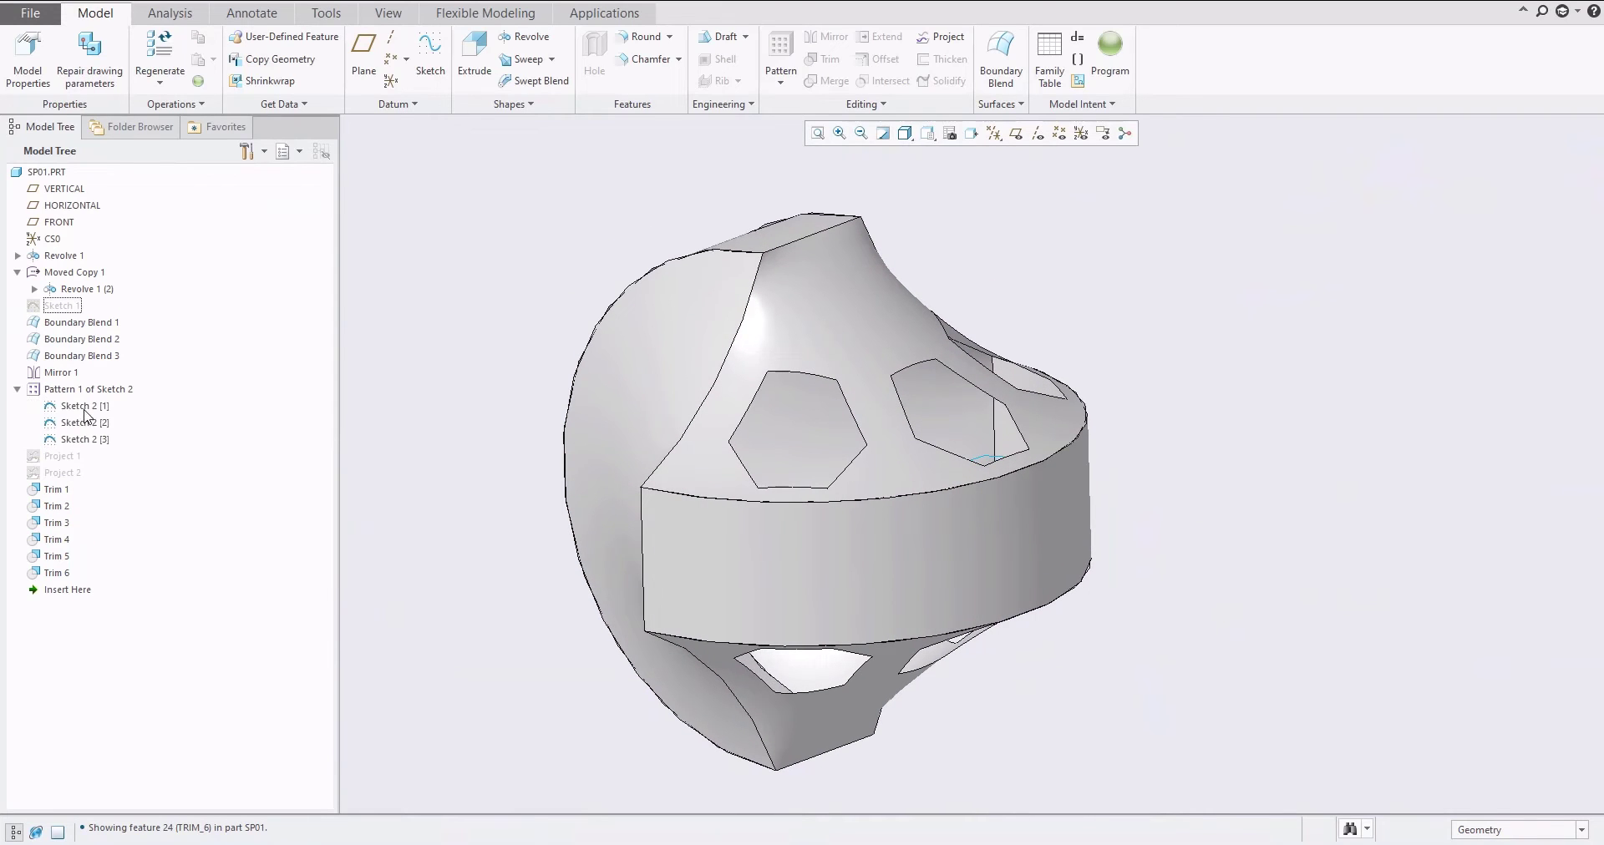
{"action": "left_click", "coordinate": [83, 406]}
{"action": "left_click", "coordinate": [83, 439], "text": "shift"}
{"action": "left_click", "coordinate": [114, 381]}
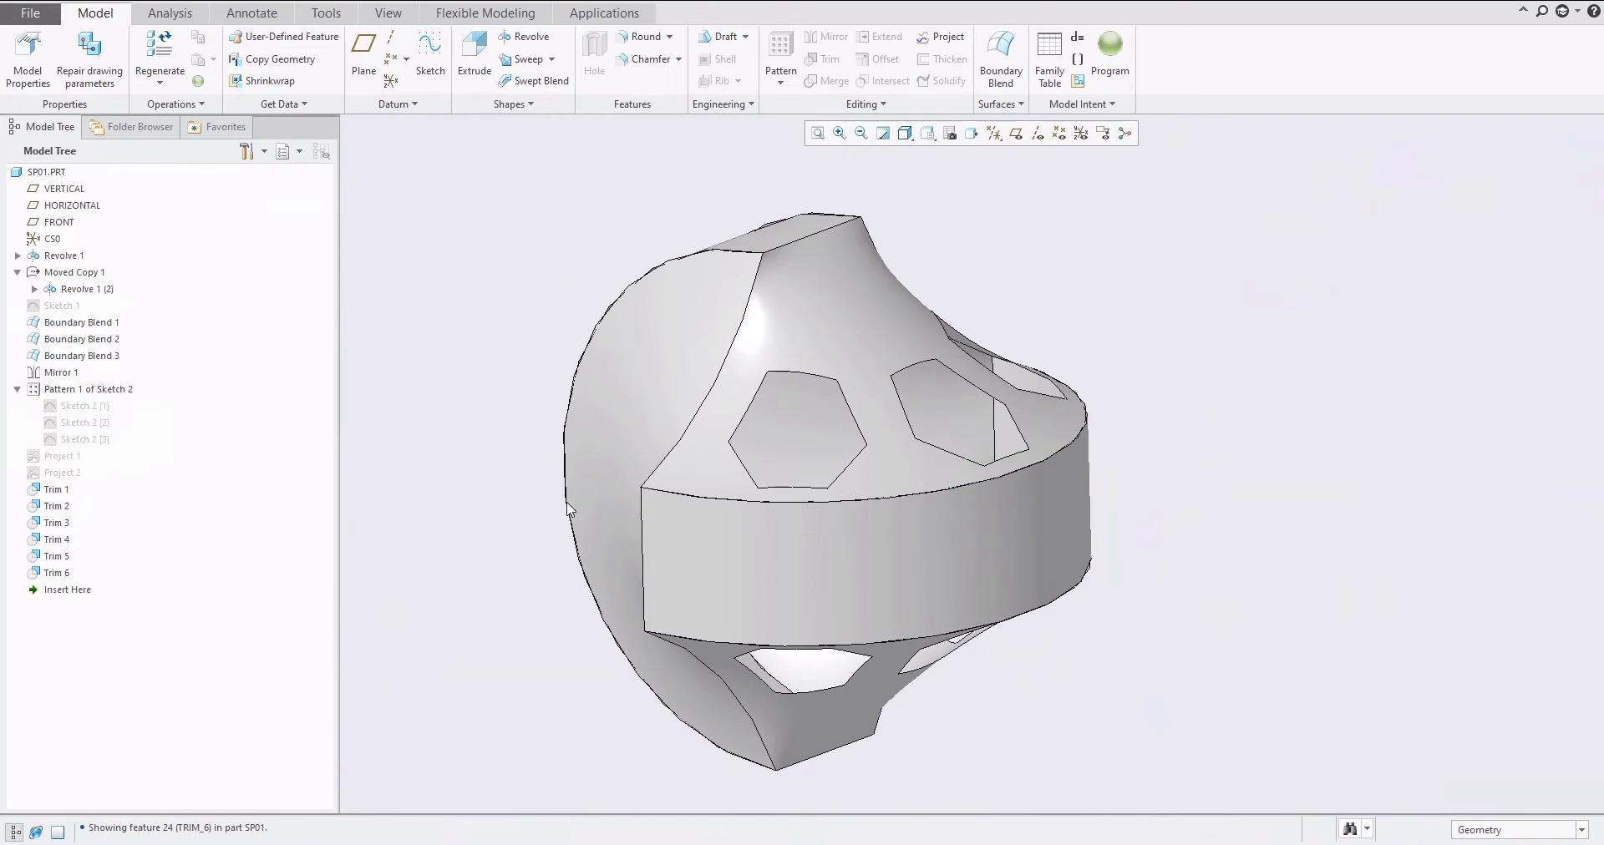
Restrict selection to quilts and merge all six surface quilts of the part into one
{"action": "mouse_move", "coordinate": [943, 488]}
{"action": "middle_mouse_down"}
{"action": "mouse_move", "coordinate": [884, 627]}
{"action": "mouse_move", "coordinate": [949, 442]}
{"action": "mouse_move", "coordinate": [955, 455]}
{"action": "mouse_move", "coordinate": [988, 397]}
{"action": "mouse_move", "coordinate": [965, 511]}
{"action": "mouse_move", "coordinate": [1218, 659]}
{"action": "middle_mouse_up"}
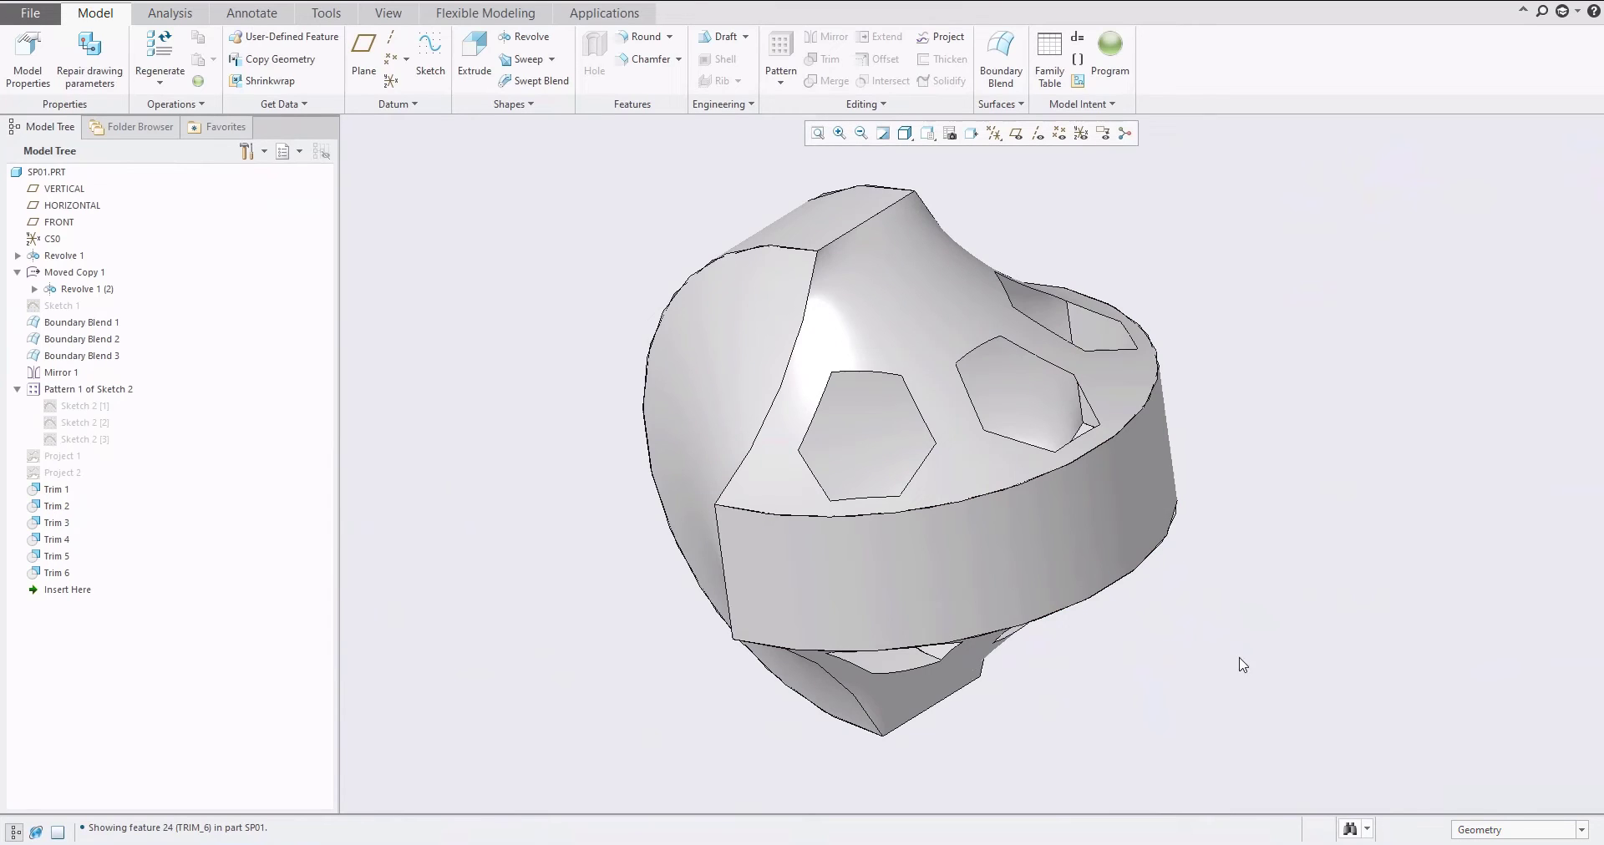
{"action": "left_click", "coordinate": [1483, 835]}
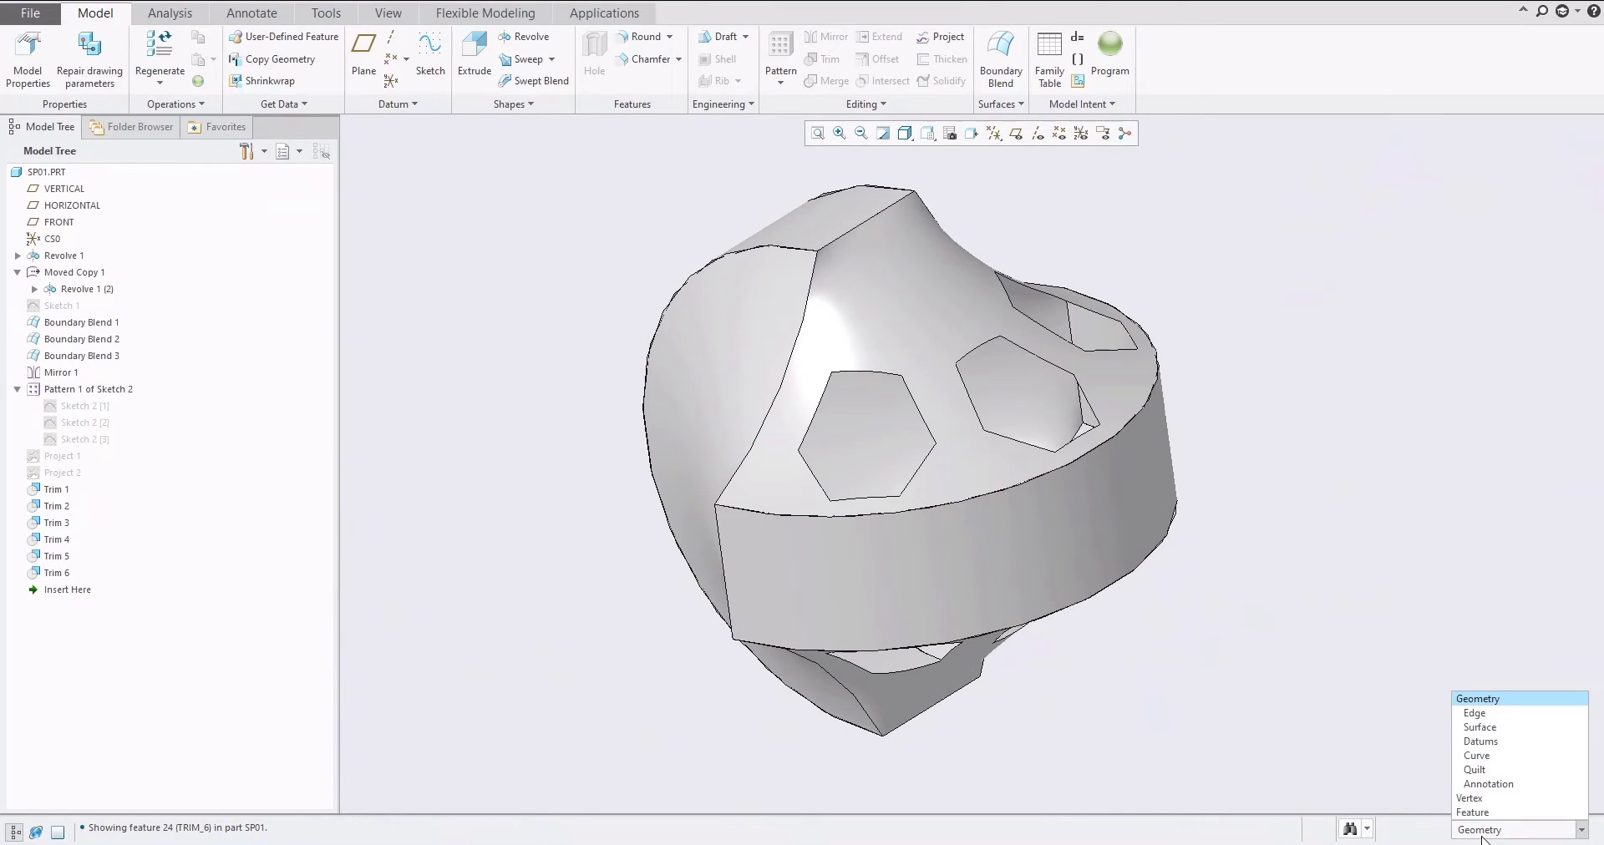
{"action": "left_click", "coordinate": [1473, 769]}
{"action": "left_click", "coordinate": [805, 264]}
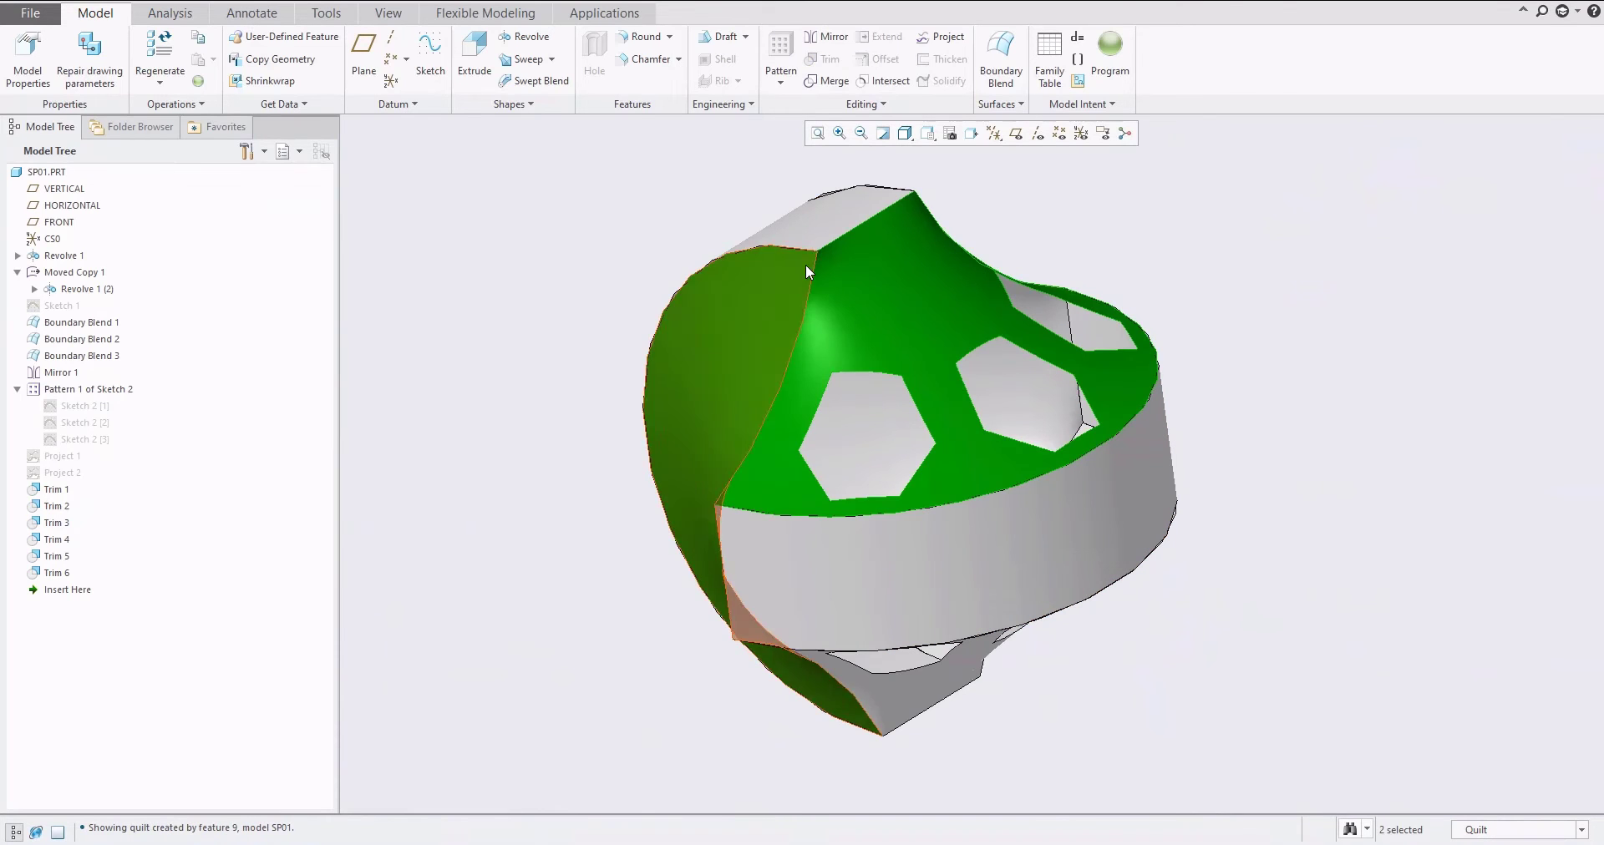
{"action": "left_click", "coordinate": [829, 264], "text": "ctrl"}
{"action": "left_click", "coordinate": [852, 564], "text": "ctrl"}
{"action": "middle_click_drag", "start_coordinate": [852, 531], "coordinate": [940, 620]}
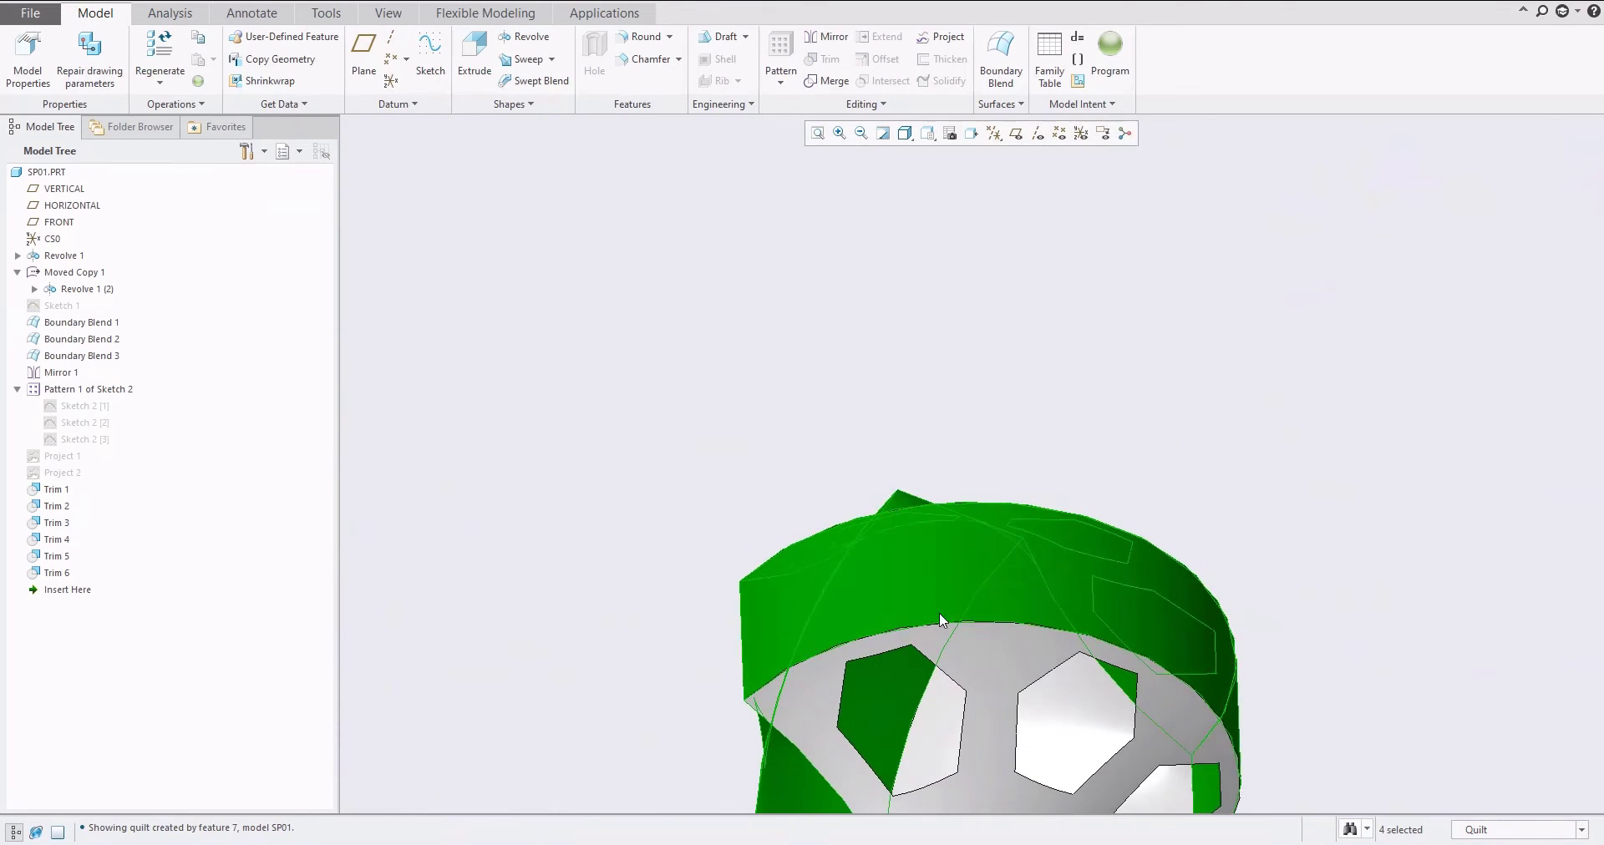
{"action": "left_click", "coordinate": [1007, 658], "text": "ctrl"}
{"action": "middle_click_drag", "start_coordinate": [1007, 659], "coordinate": [941, 368]}
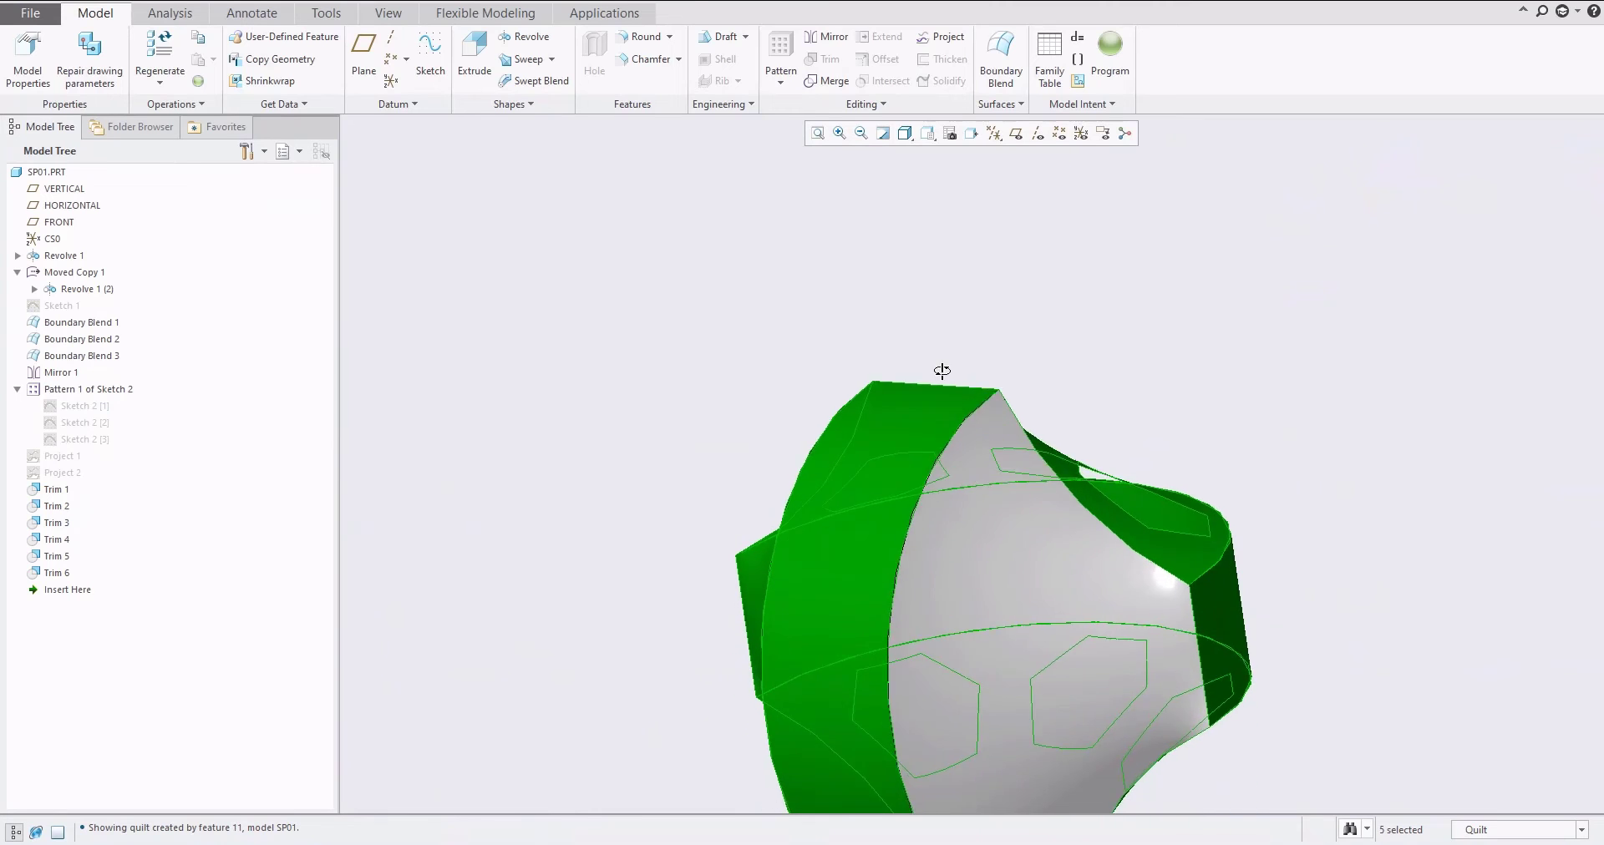
{"action": "left_click", "coordinate": [974, 535], "text": "ctrl"}
{"action": "middle_click_drag", "start_coordinate": [974, 535], "coordinate": [826, 317]}
{"action": "left_click", "coordinate": [826, 80]}
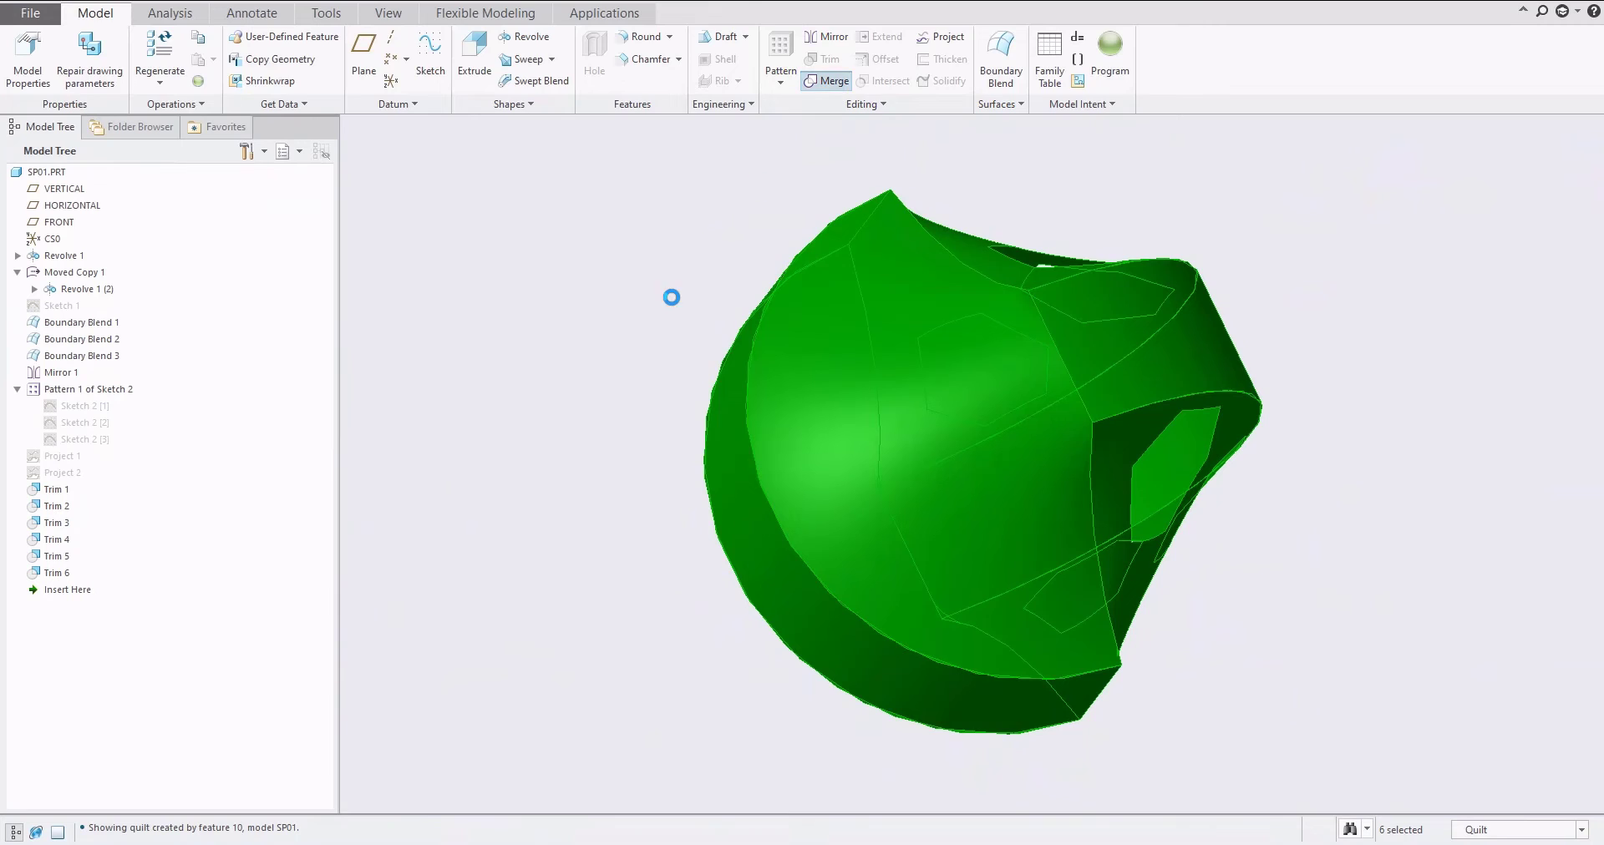
{"action": "middle_click", "coordinate": [515, 398]}
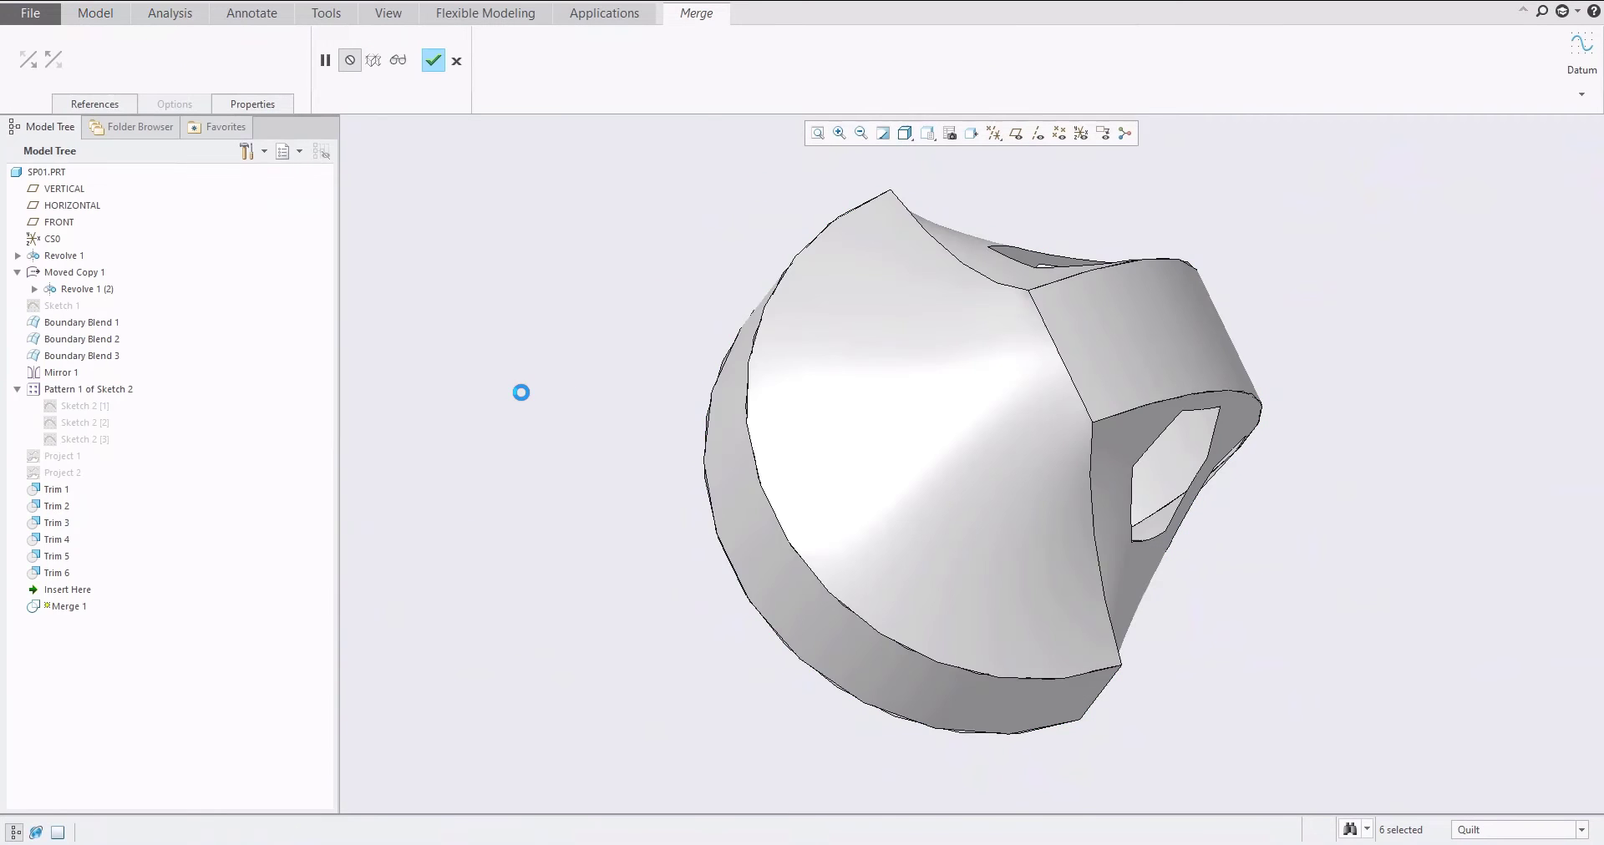
{"action": "left_click", "coordinate": [539, 424]}
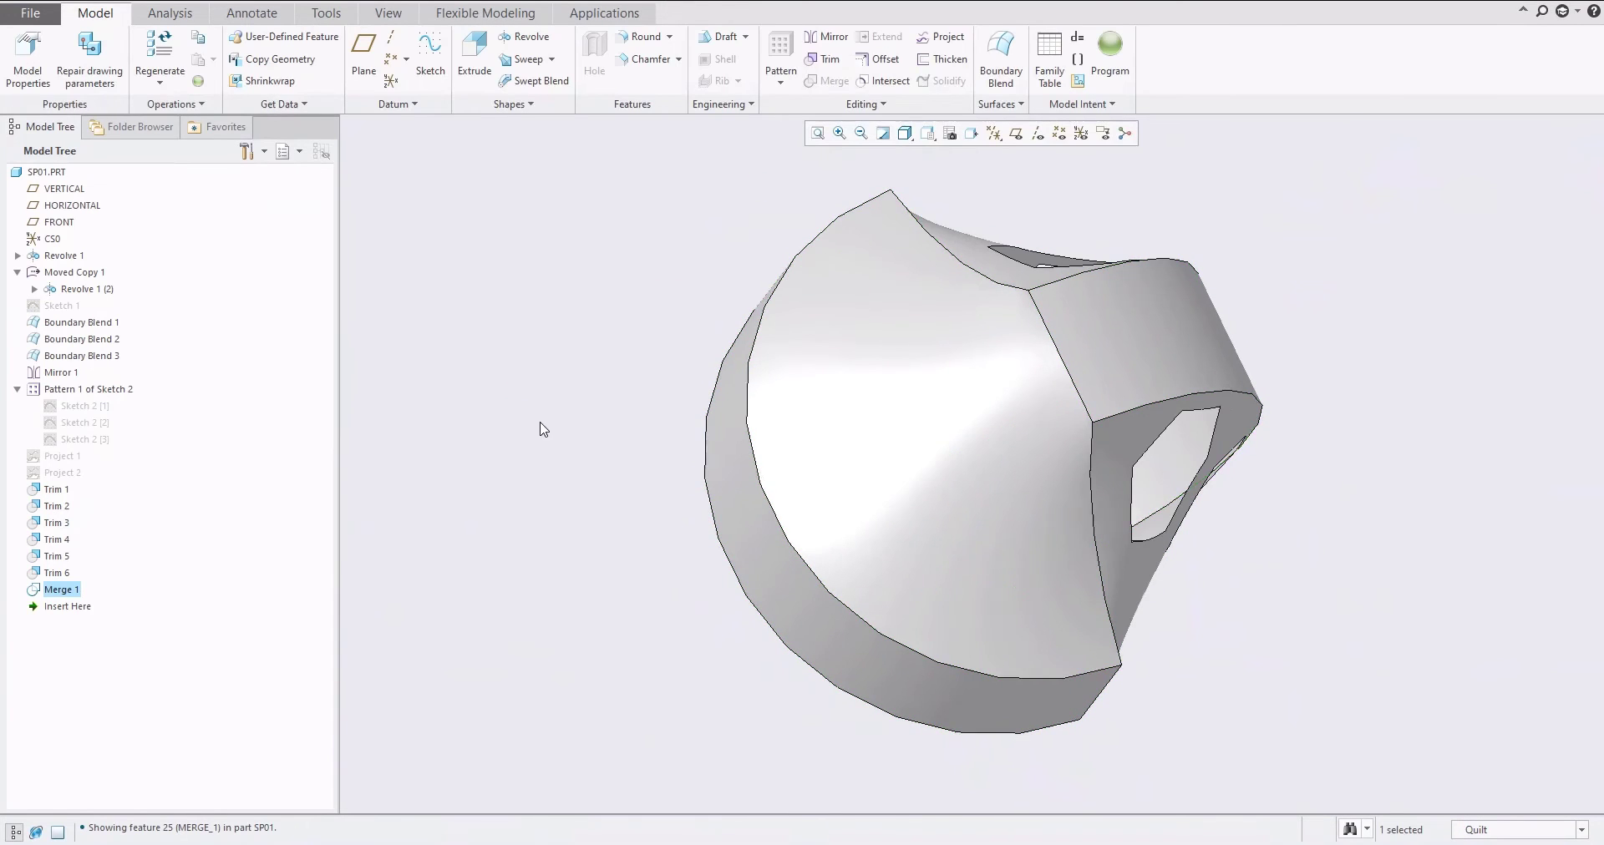
Thicken the merged quilt into a solid wall with a thickness of 2
{"action": "middle_click_drag", "start_coordinate": [541, 429], "coordinate": [723, 666]}
{"action": "left_click", "coordinate": [768, 466]}
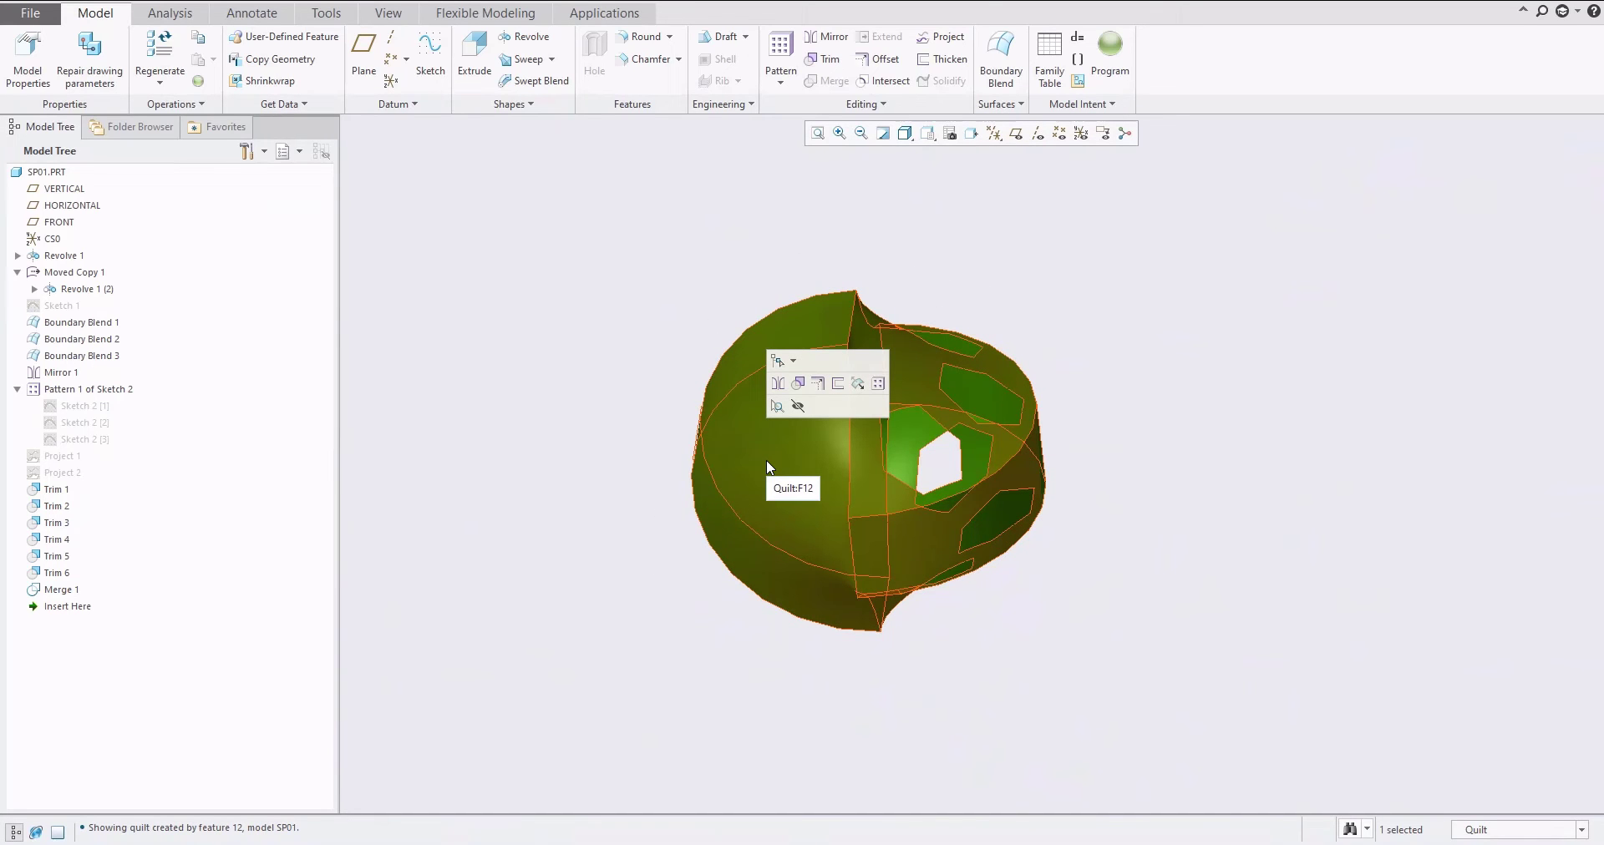
{"action": "left_click", "coordinate": [837, 385]}
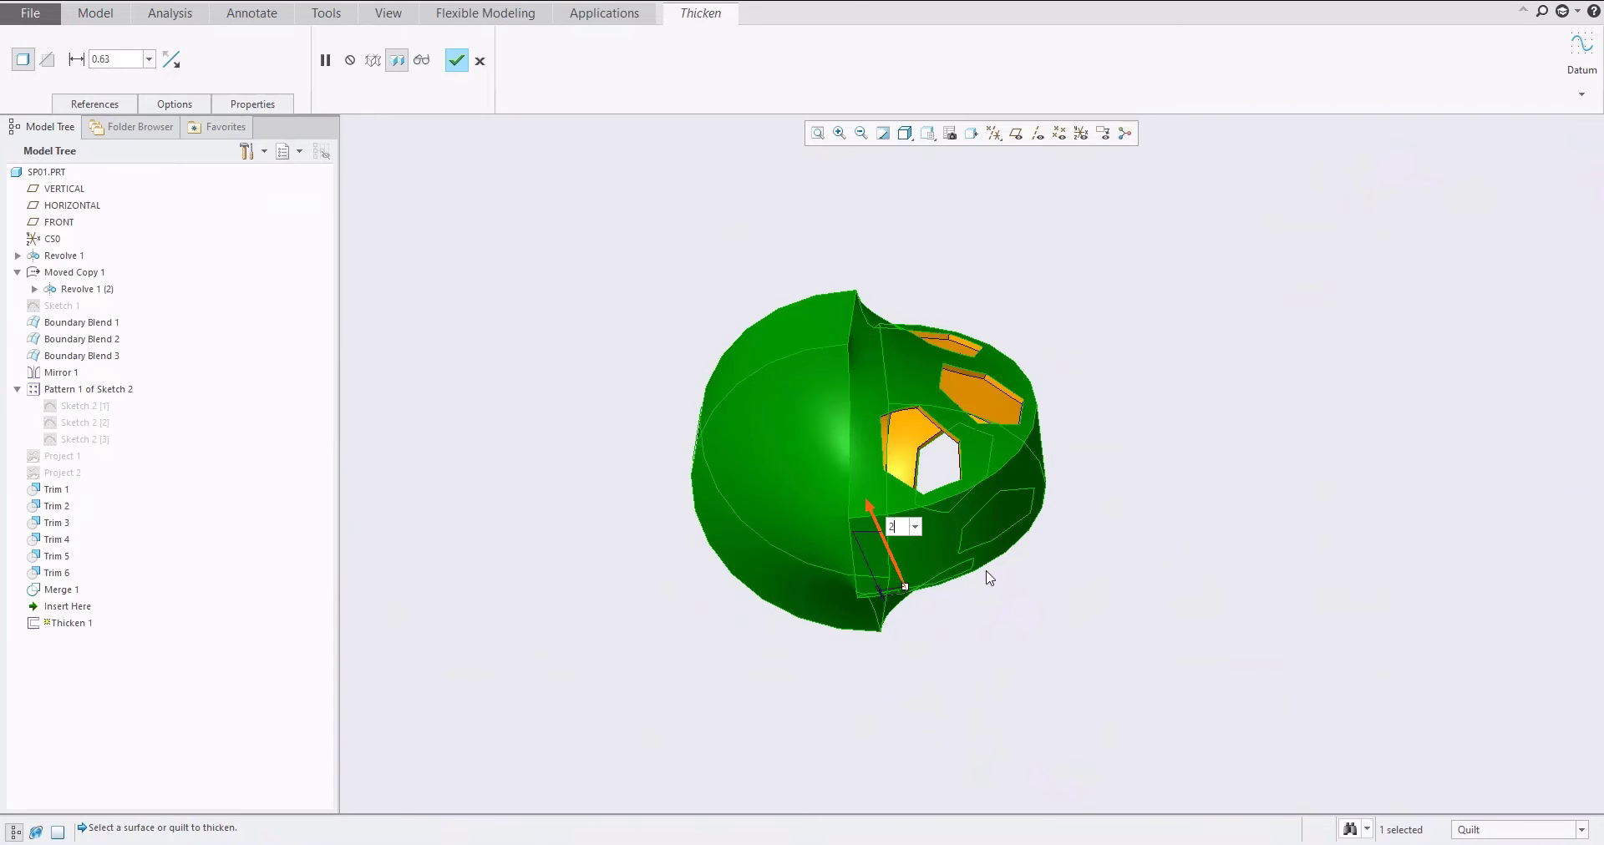
{"action": "type", "text": "2"}
{"action": "key", "text": "Return"}
{"action": "scroll", "coordinate": [893, 482], "scroll_direction": "down", "scroll_amount": 5}
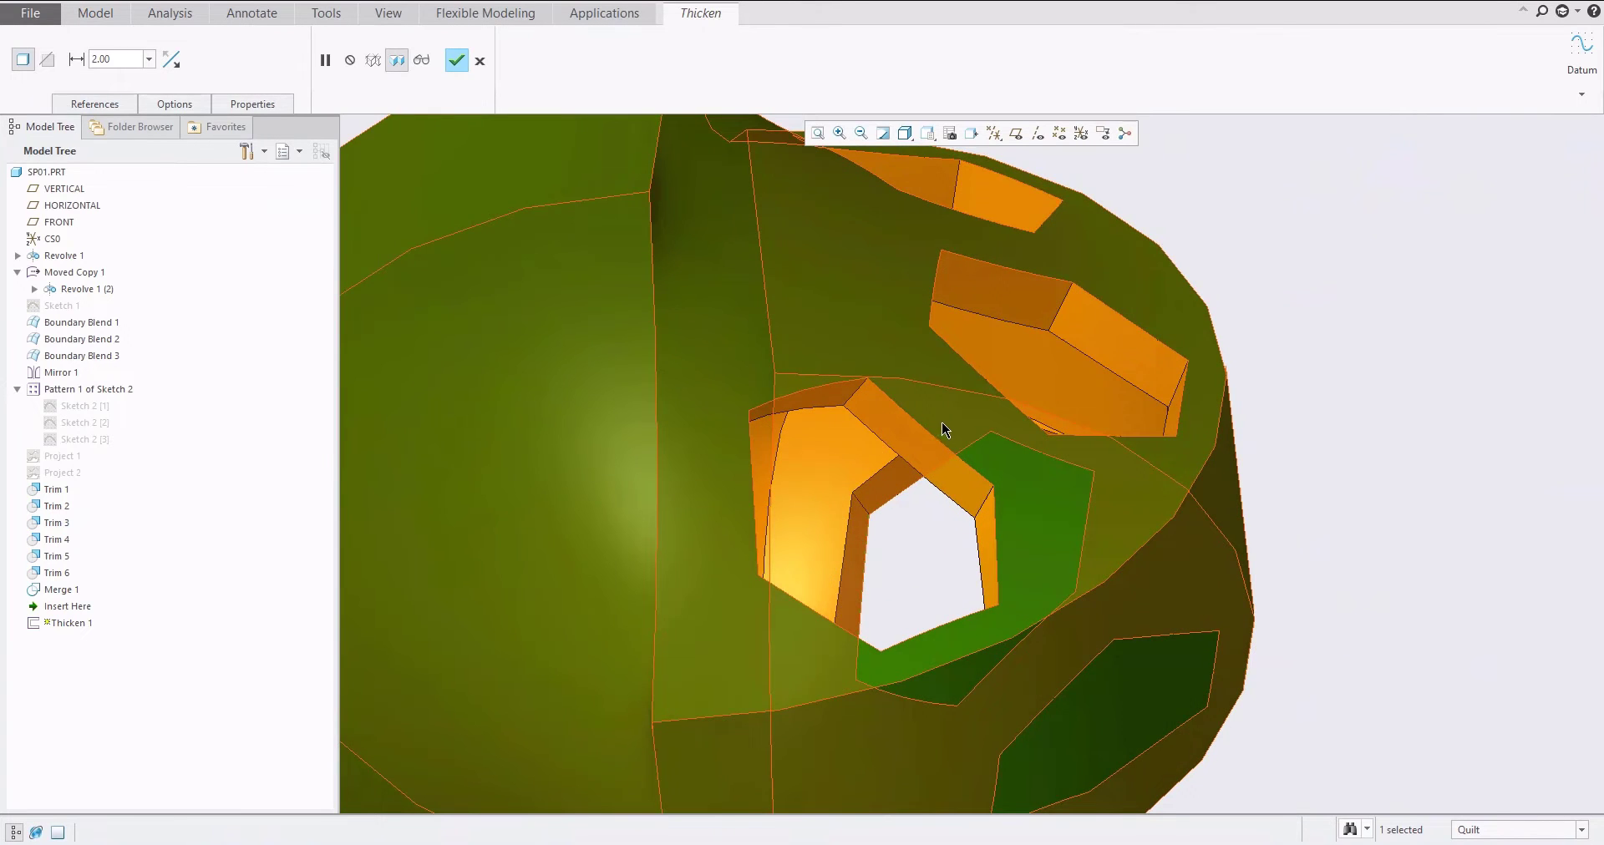
{"action": "scroll", "coordinate": [927, 430], "scroll_direction": "up", "scroll_amount": 4}
{"action": "middle_click", "coordinate": [1261, 468]}
{"action": "middle_click_drag", "start_coordinate": [873, 434], "coordinate": [1052, 451]}
{"action": "left_click", "coordinate": [552, 405]}
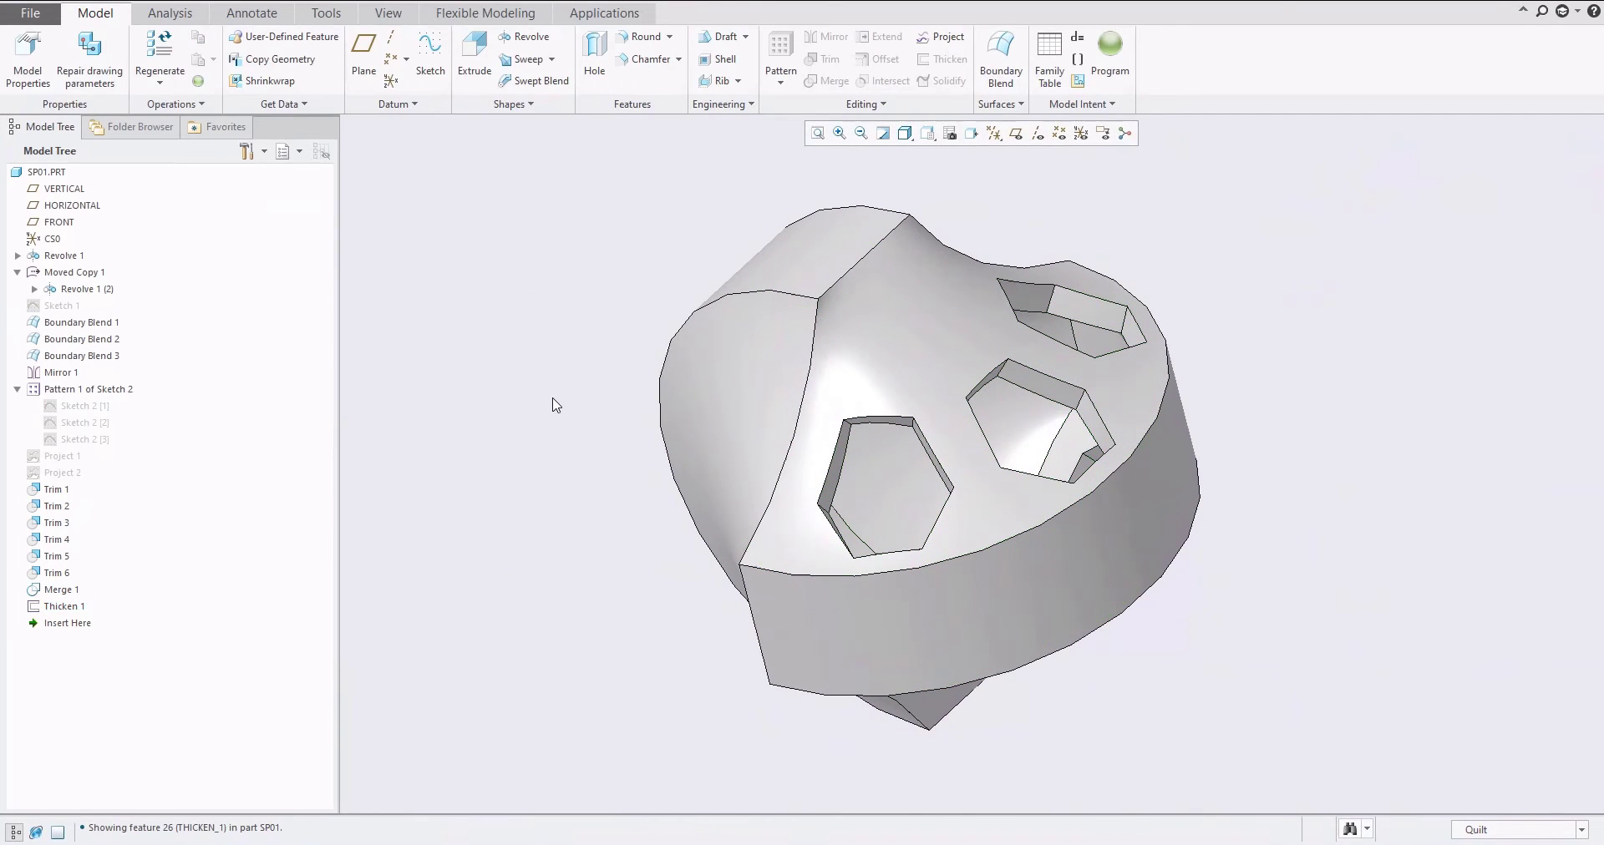
Show the datum planes and inspect the thickened part's interior with a temporary section at the FRONT plane, cancelling it without saving
{"action": "mouse_move", "coordinate": [569, 409]}
{"action": "middle_mouse_down"}
{"action": "mouse_move", "coordinate": [584, 383]}
{"action": "mouse_move", "coordinate": [547, 400]}
{"action": "middle_mouse_up"}
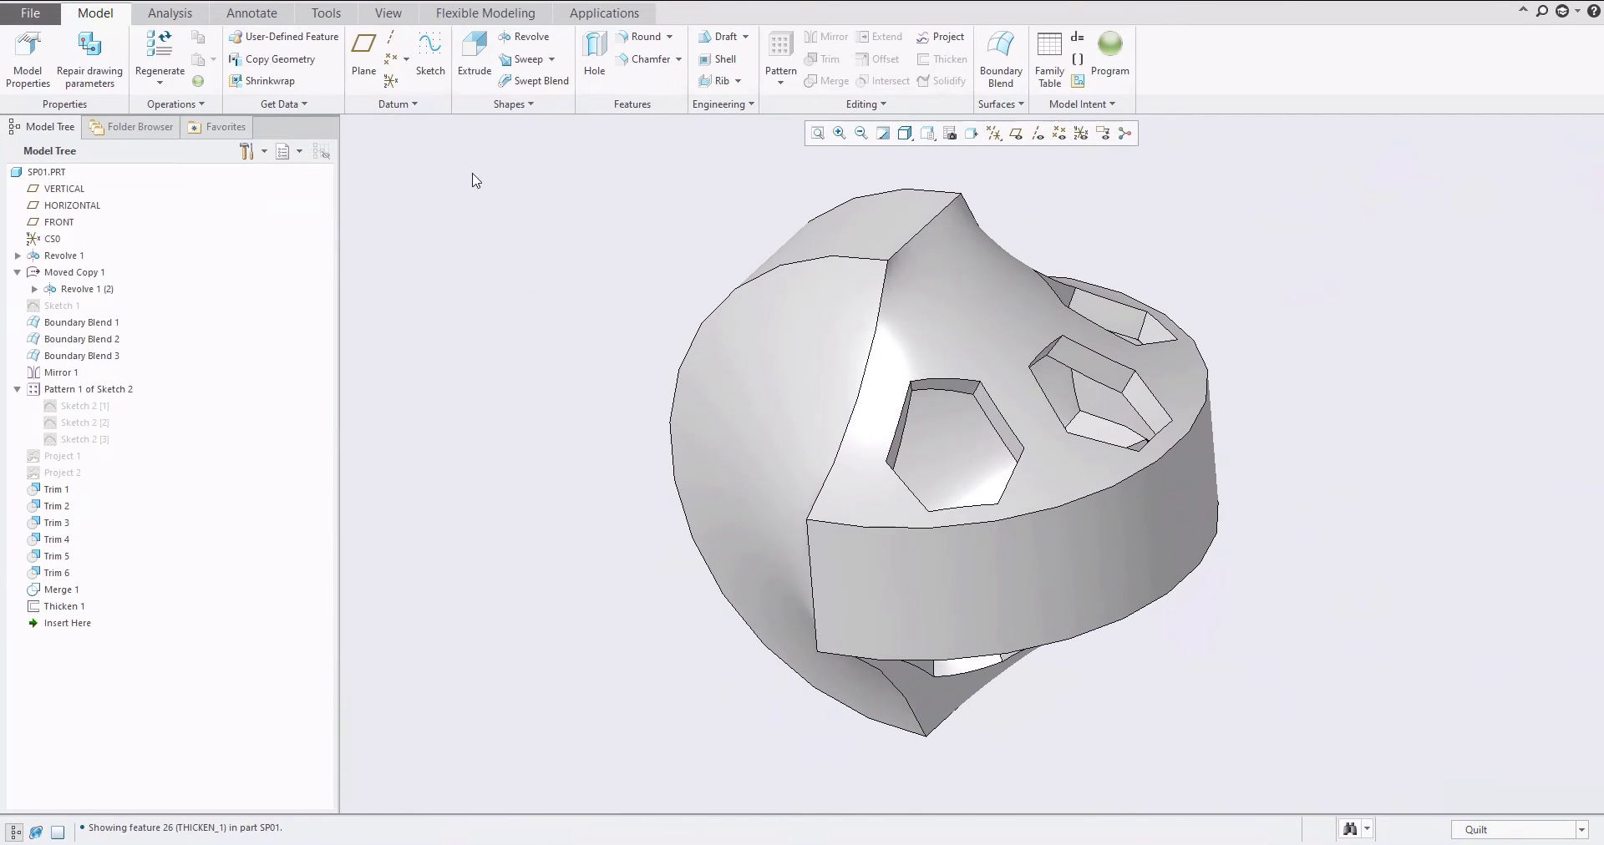
{"action": "left_click", "coordinate": [389, 13]}
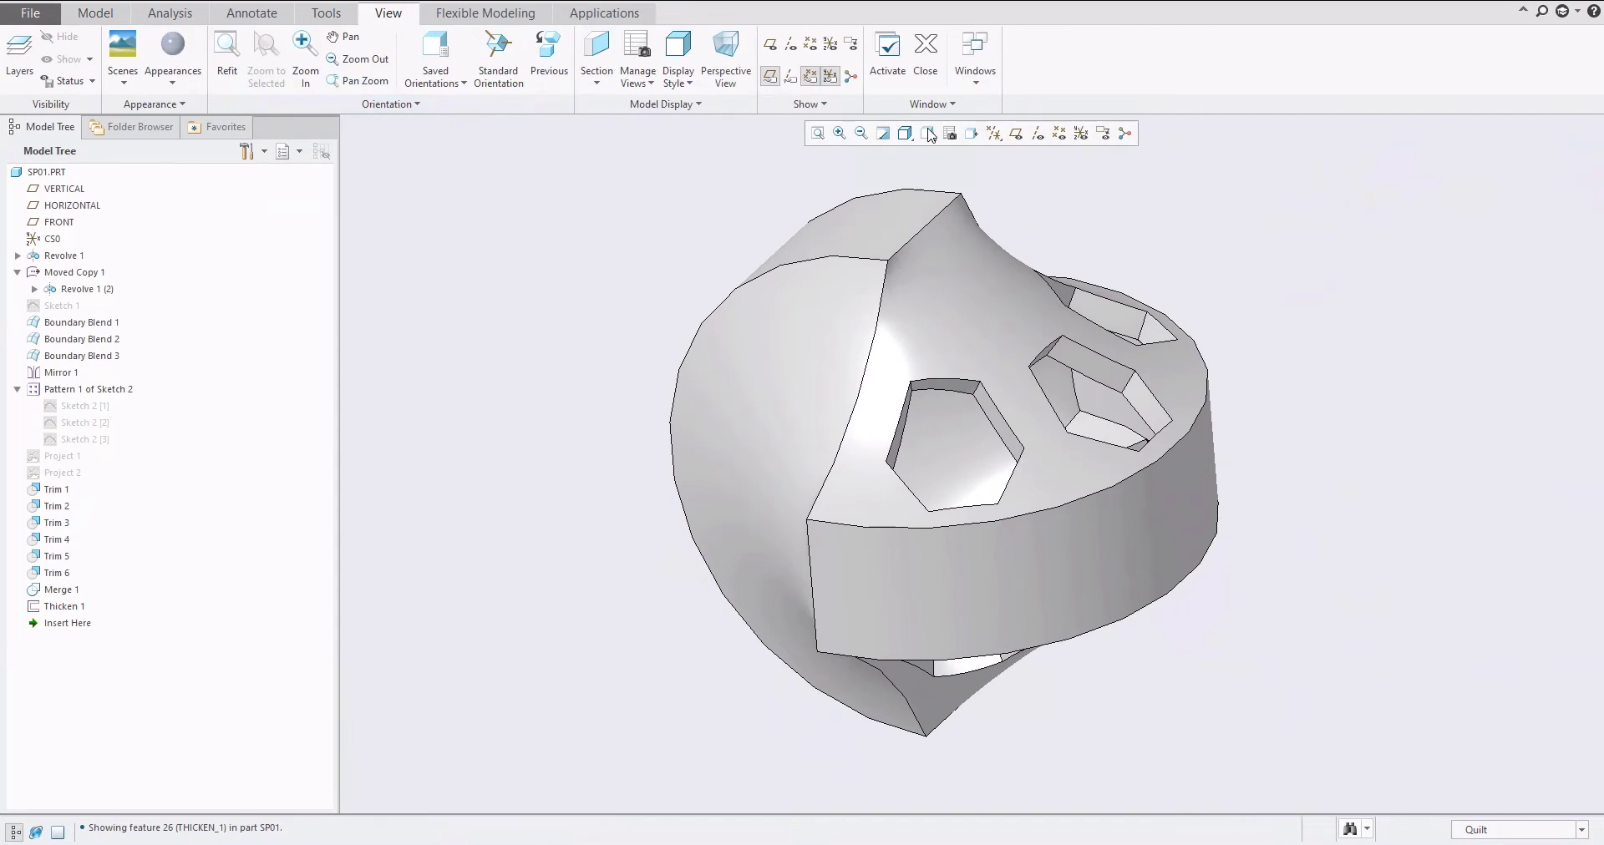
{"action": "left_click", "coordinate": [1016, 133]}
{"action": "left_click", "coordinate": [596, 56]}
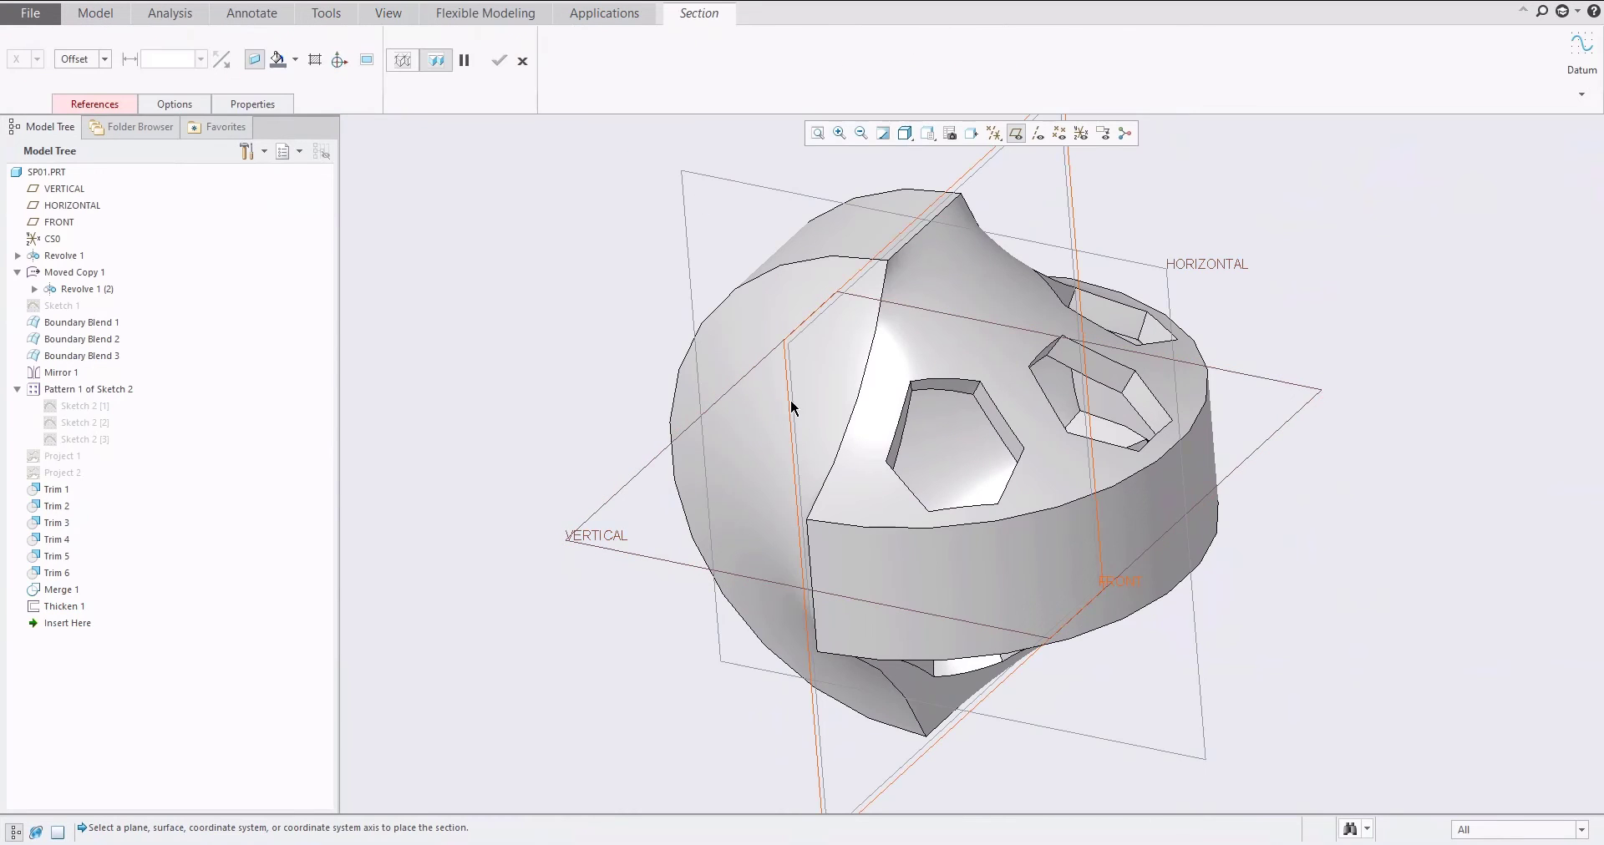
{"action": "left_click", "coordinate": [788, 402]}
{"action": "mouse_move", "coordinate": [894, 509]}
{"action": "middle_mouse_down"}
{"action": "mouse_move", "coordinate": [869, 543]}
{"action": "mouse_move", "coordinate": [865, 507]}
{"action": "middle_mouse_up"}
{"action": "mouse_move", "coordinate": [877, 501]}
{"action": "left_mouse_down"}
{"action": "mouse_move", "coordinate": [780, 473]}
{"action": "mouse_move", "coordinate": [982, 545]}
{"action": "mouse_move", "coordinate": [873, 498]}
{"action": "left_mouse_up"}
{"action": "left_click", "coordinate": [522, 60]}
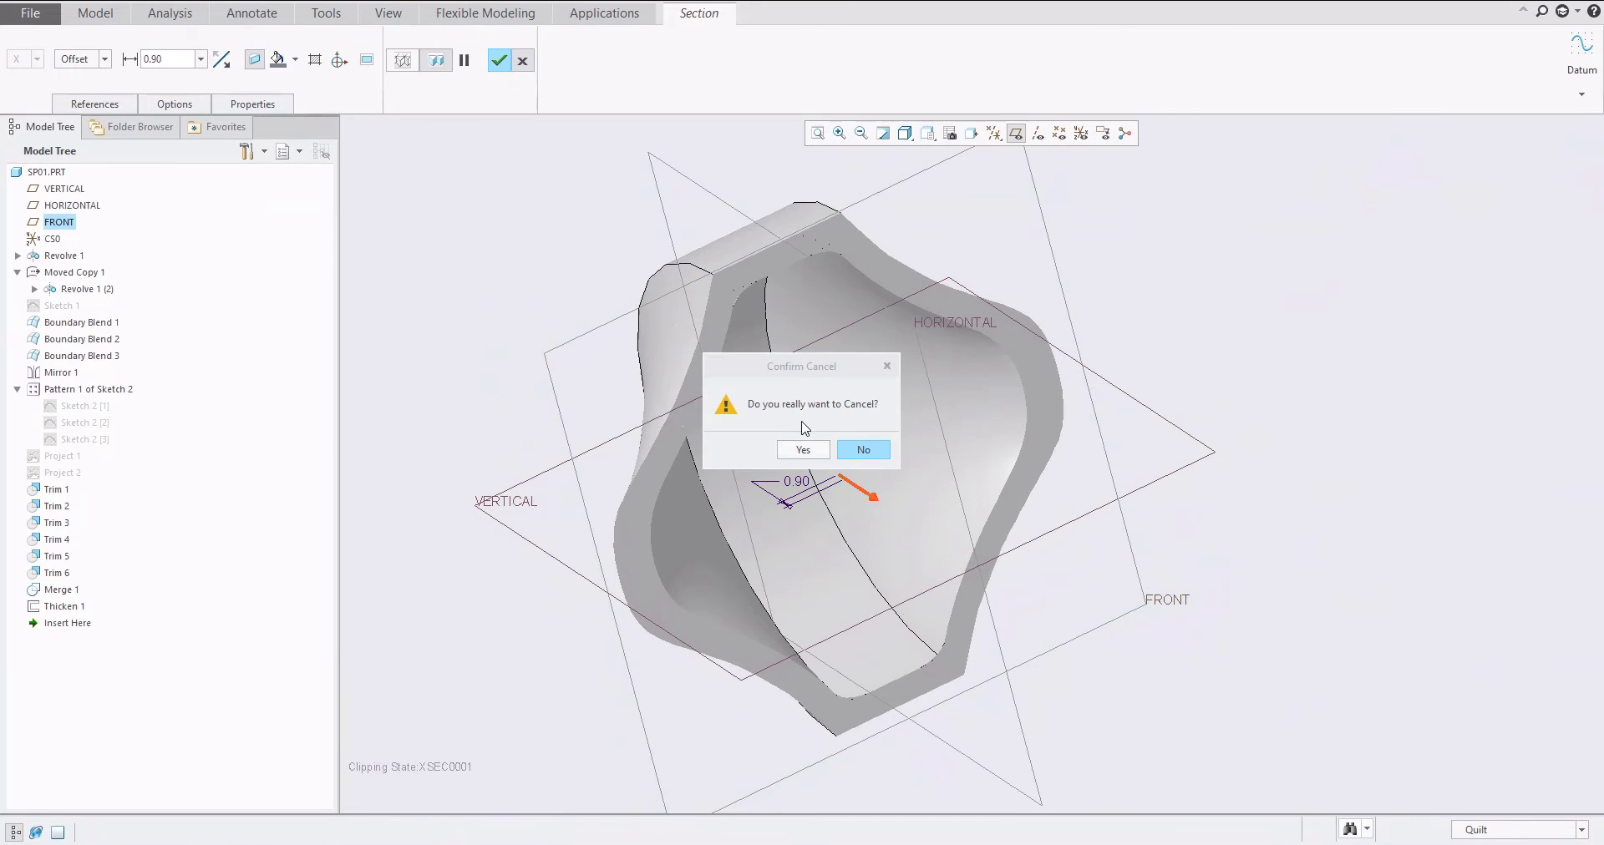
{"action": "left_click", "coordinate": [901, 448]}
{"action": "scroll", "coordinate": [912, 464], "scroll_direction": "up", "scroll_amount": 2}
{"action": "middle_click_drag", "start_coordinate": [917, 439], "coordinate": [1032, 451]}
Switch to Paint to compare the thickened part with its reference drawing, and return to the model
{"action": "key", "text": "alt+Tab"}
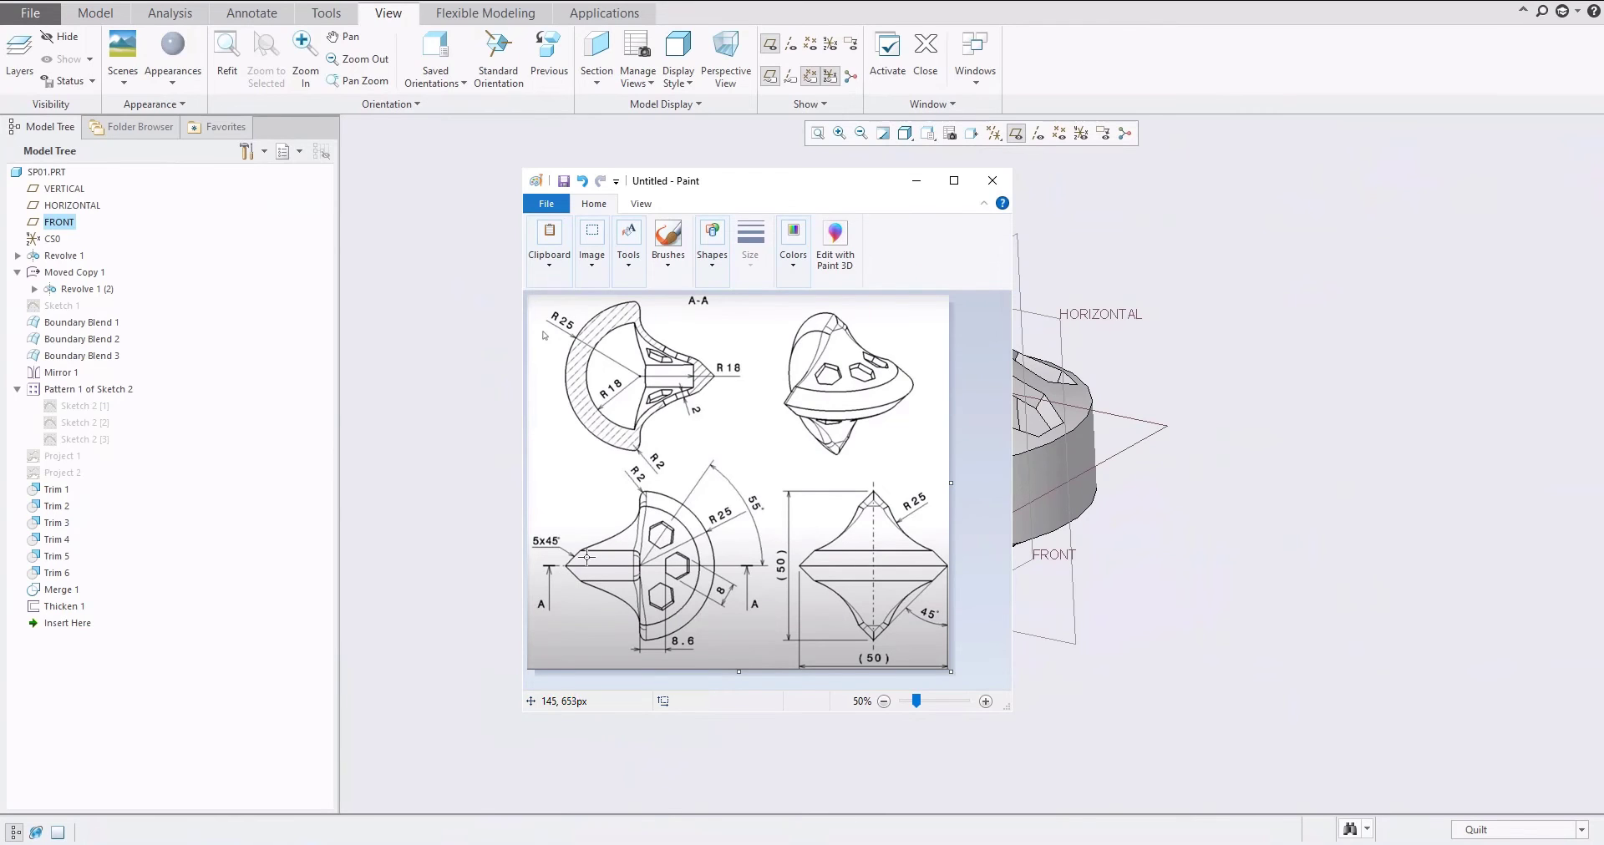
{"action": "left_click", "coordinate": [916, 181]}
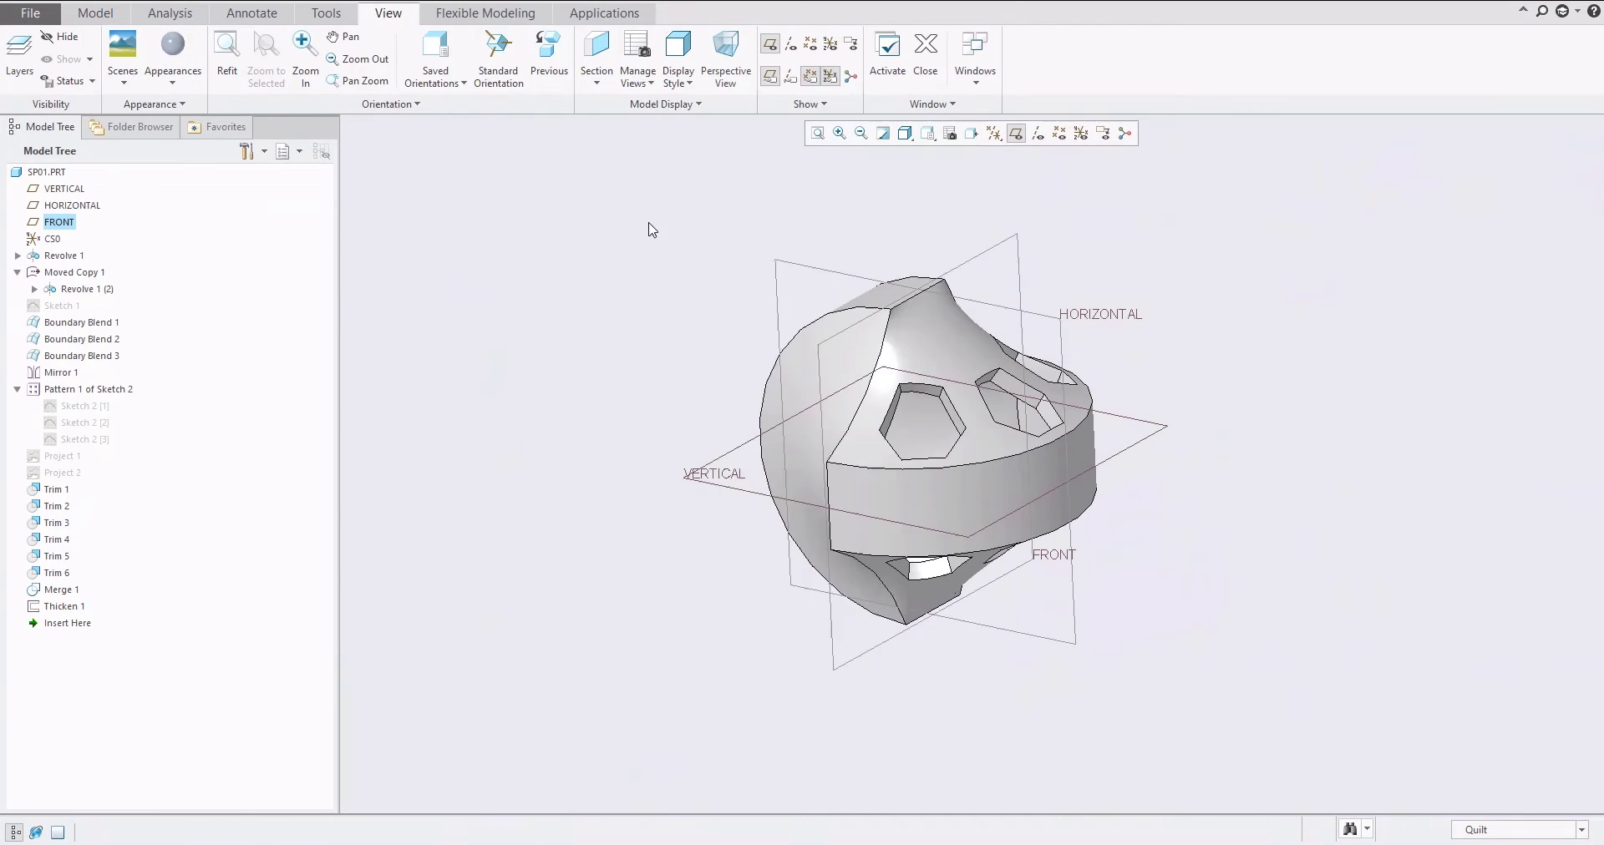
{"action": "middle_click_drag", "start_coordinate": [648, 323], "coordinate": [551, 353]}
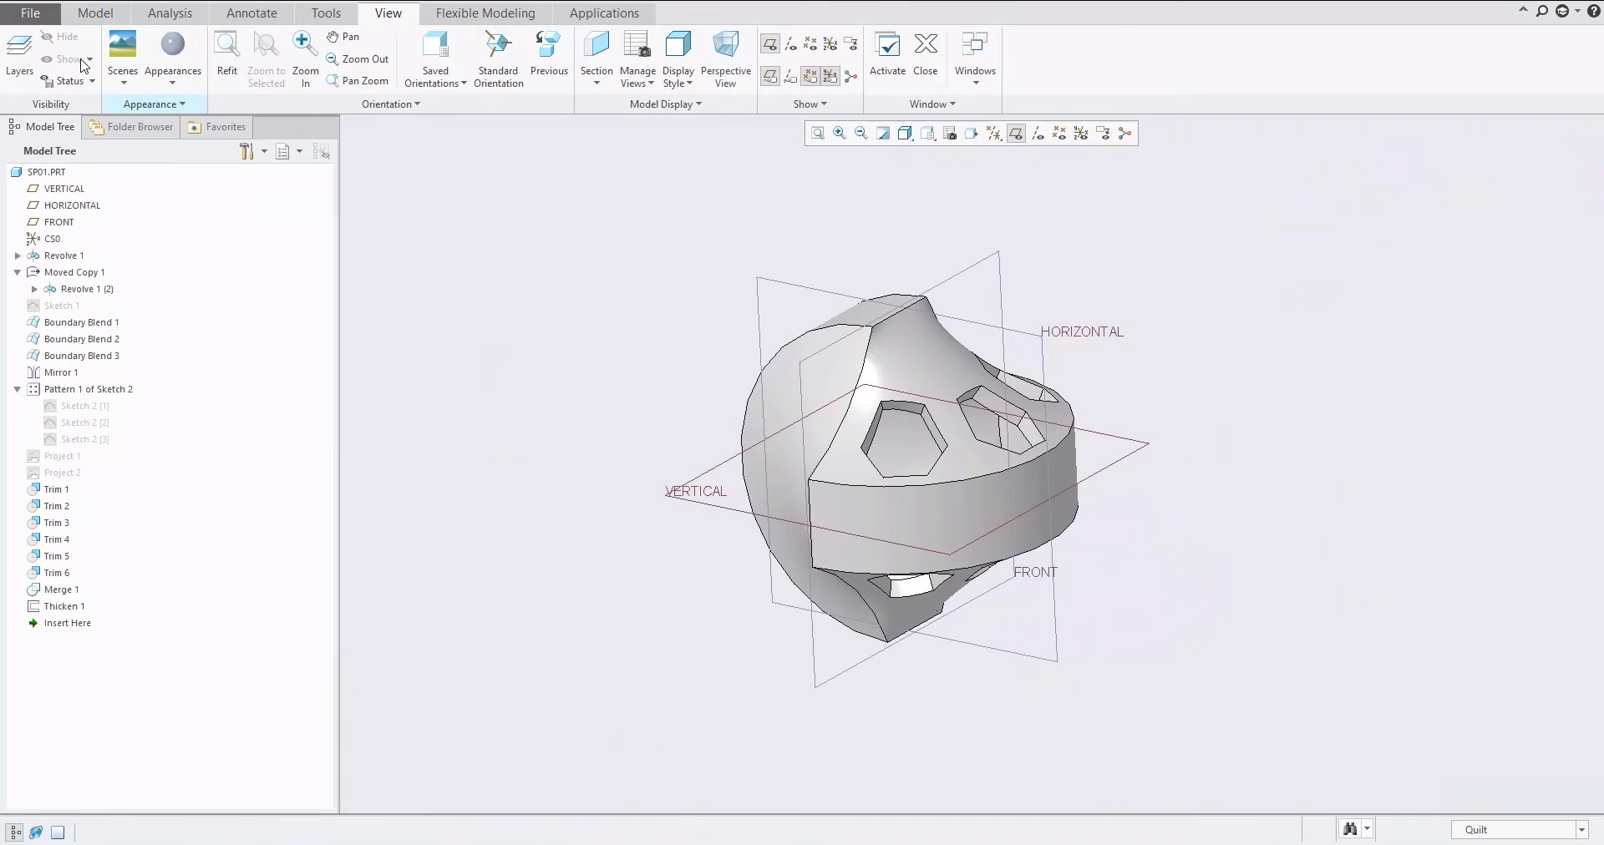
Start a Revolve sketch on the FRONT plane, clip the model at the sketch plane and view the sketch plane straight on
{"action": "left_click", "coordinate": [89, 21]}
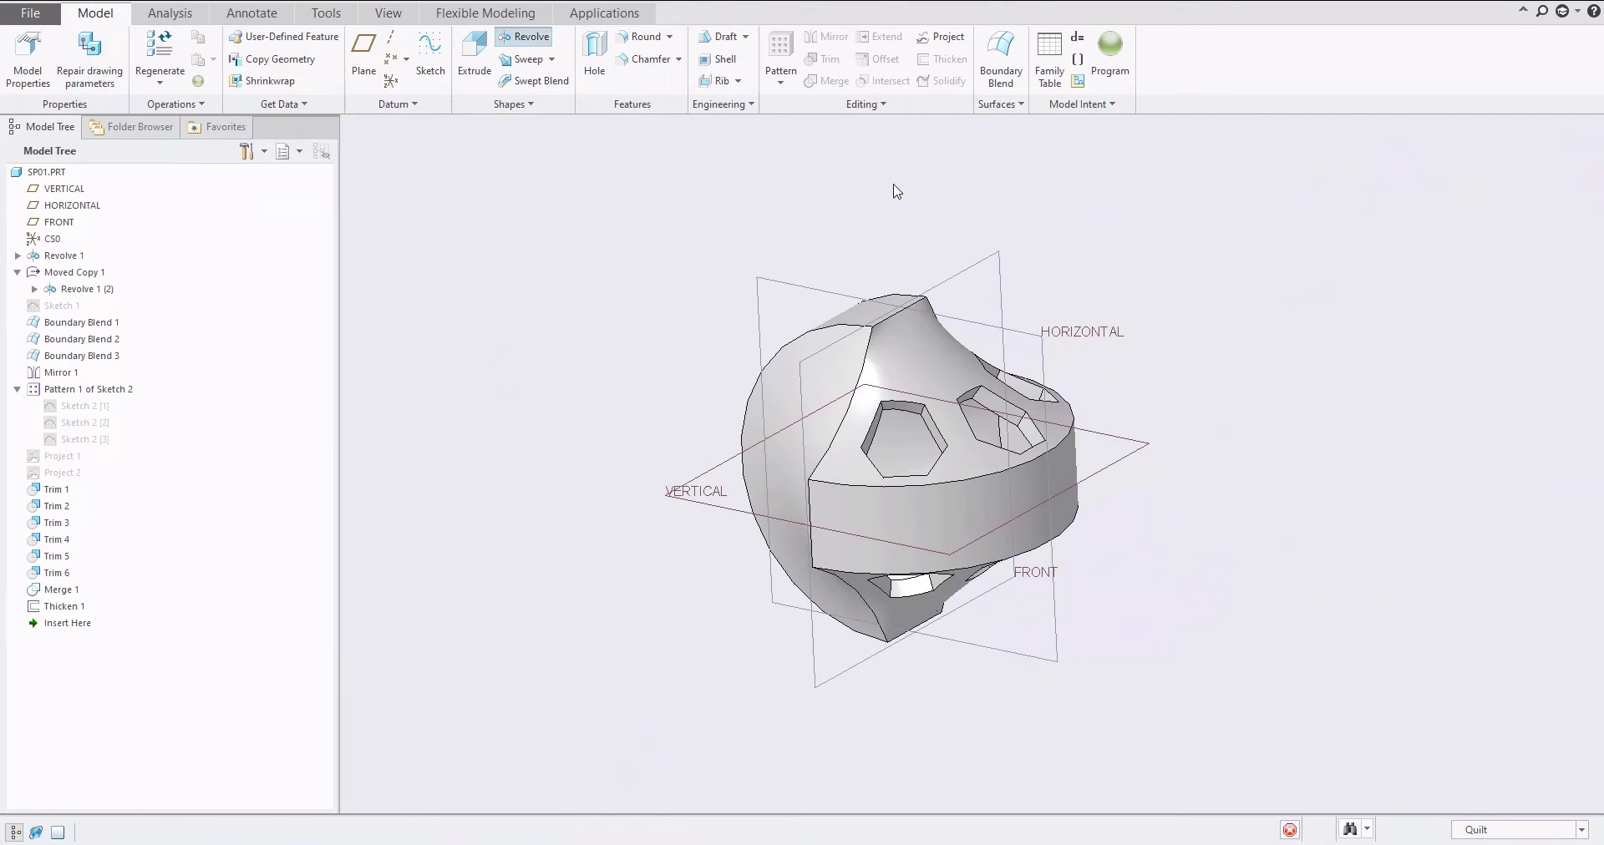
{"action": "left_click", "coordinate": [522, 35]}
{"action": "left_click", "coordinate": [981, 265]}
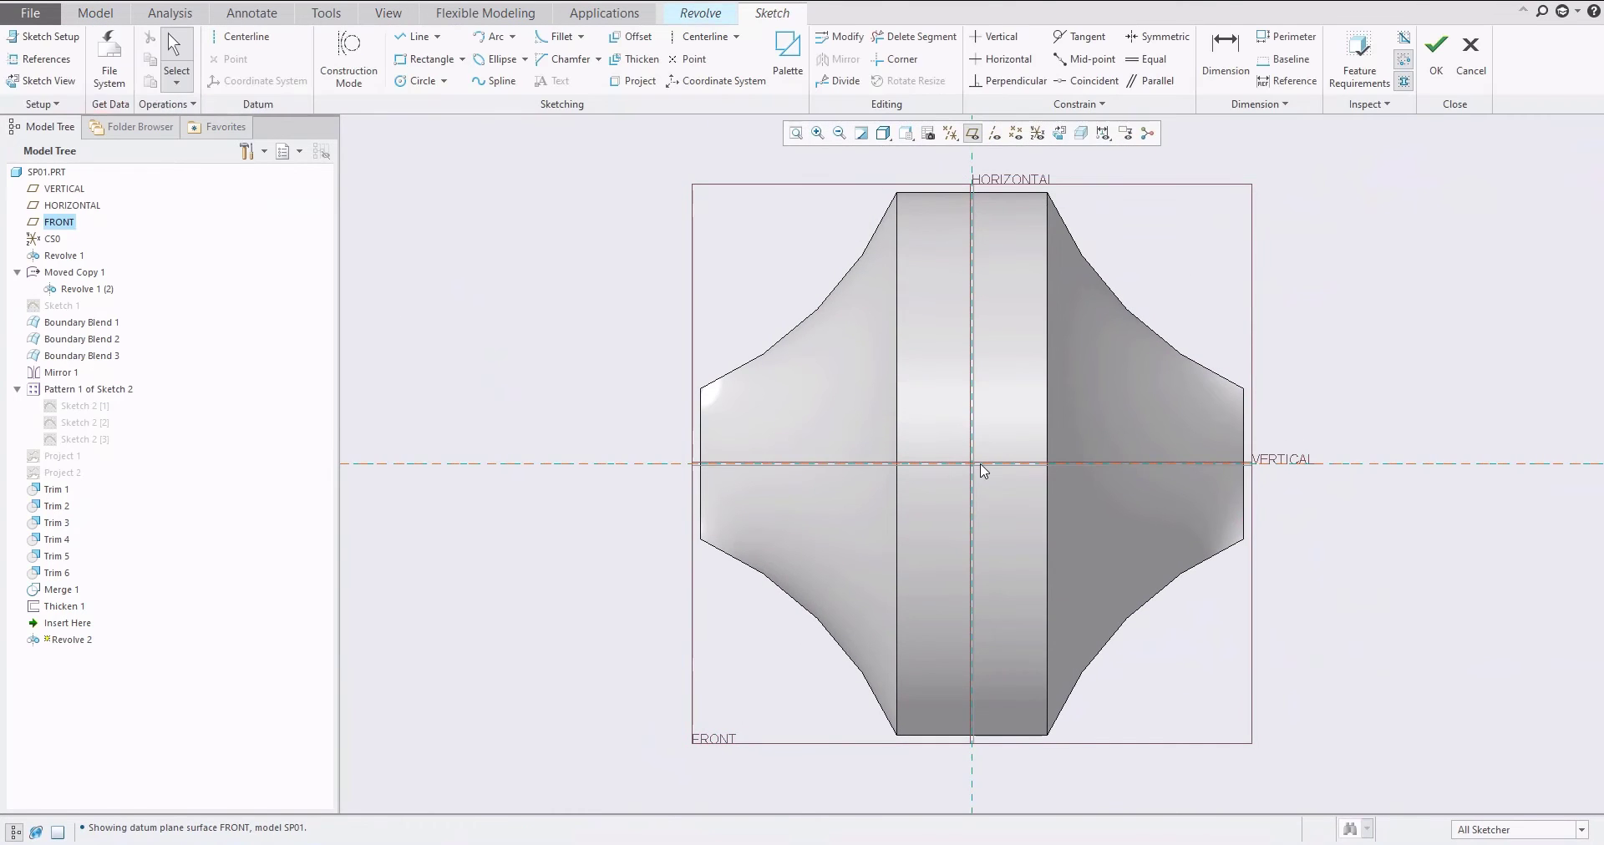
{"action": "left_click", "coordinate": [1081, 138]}
{"action": "middle_click_drag", "start_coordinate": [895, 412], "coordinate": [877, 455]}
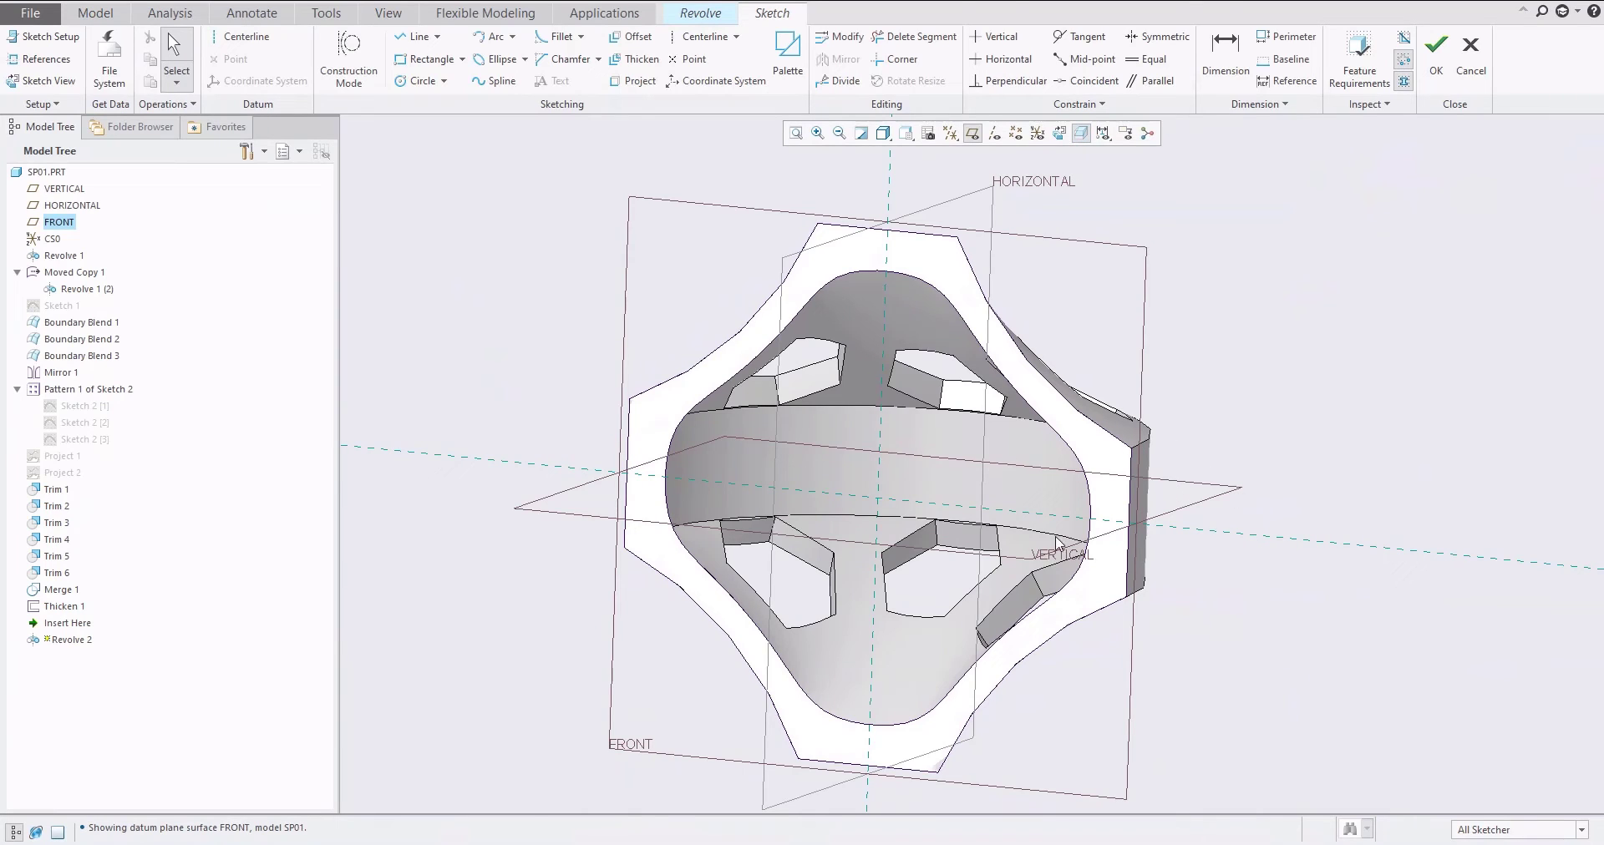
{"action": "scroll", "coordinate": [981, 515], "scroll_direction": "up", "scroll_amount": 2}
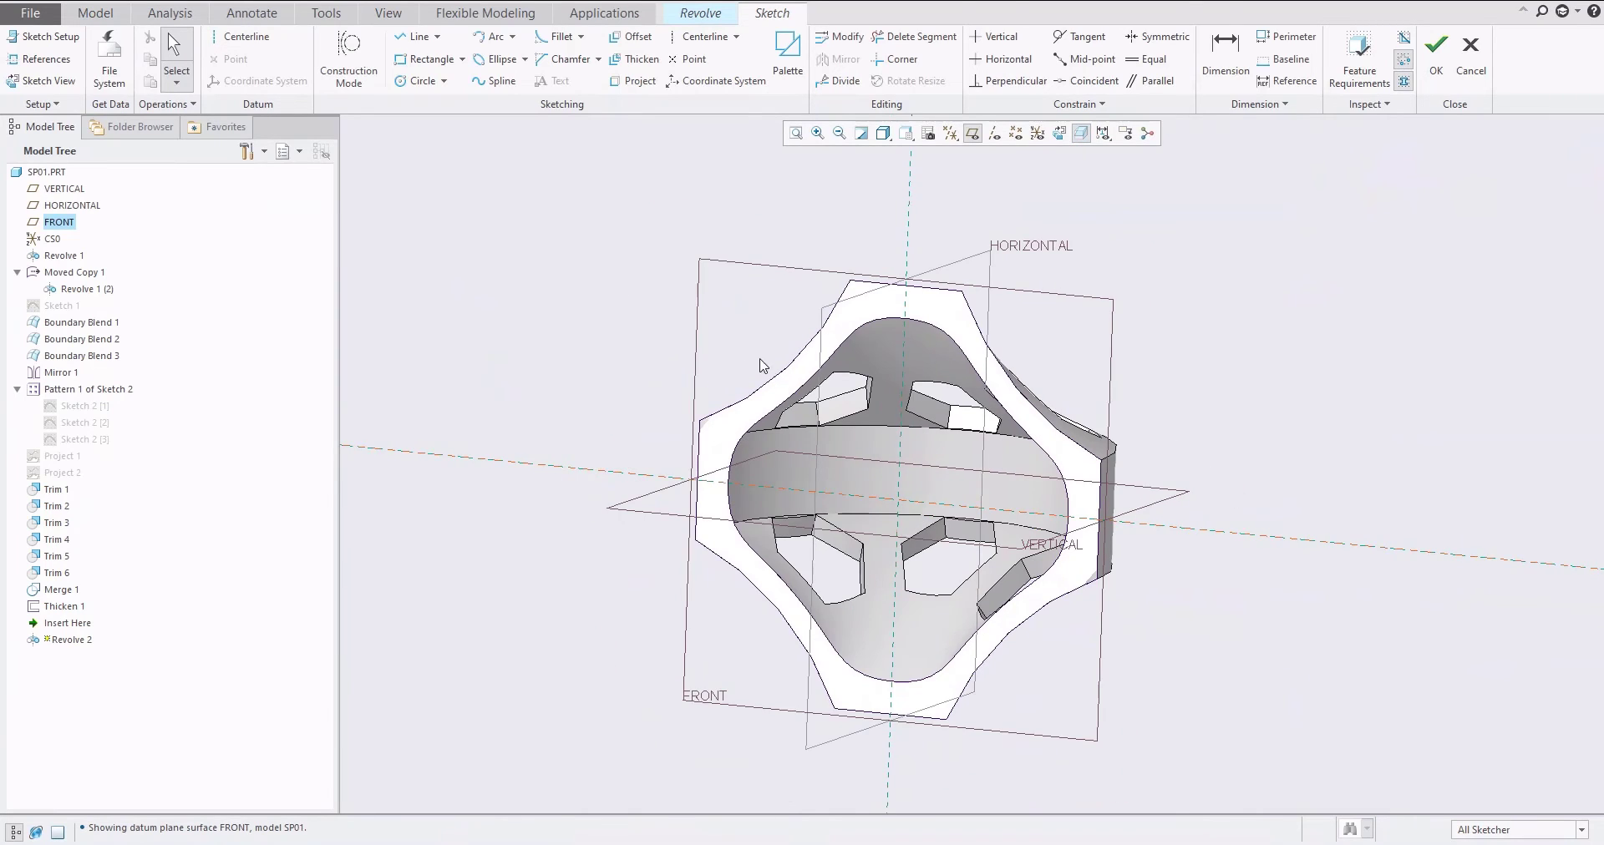
{"action": "left_click", "coordinate": [1038, 134]}
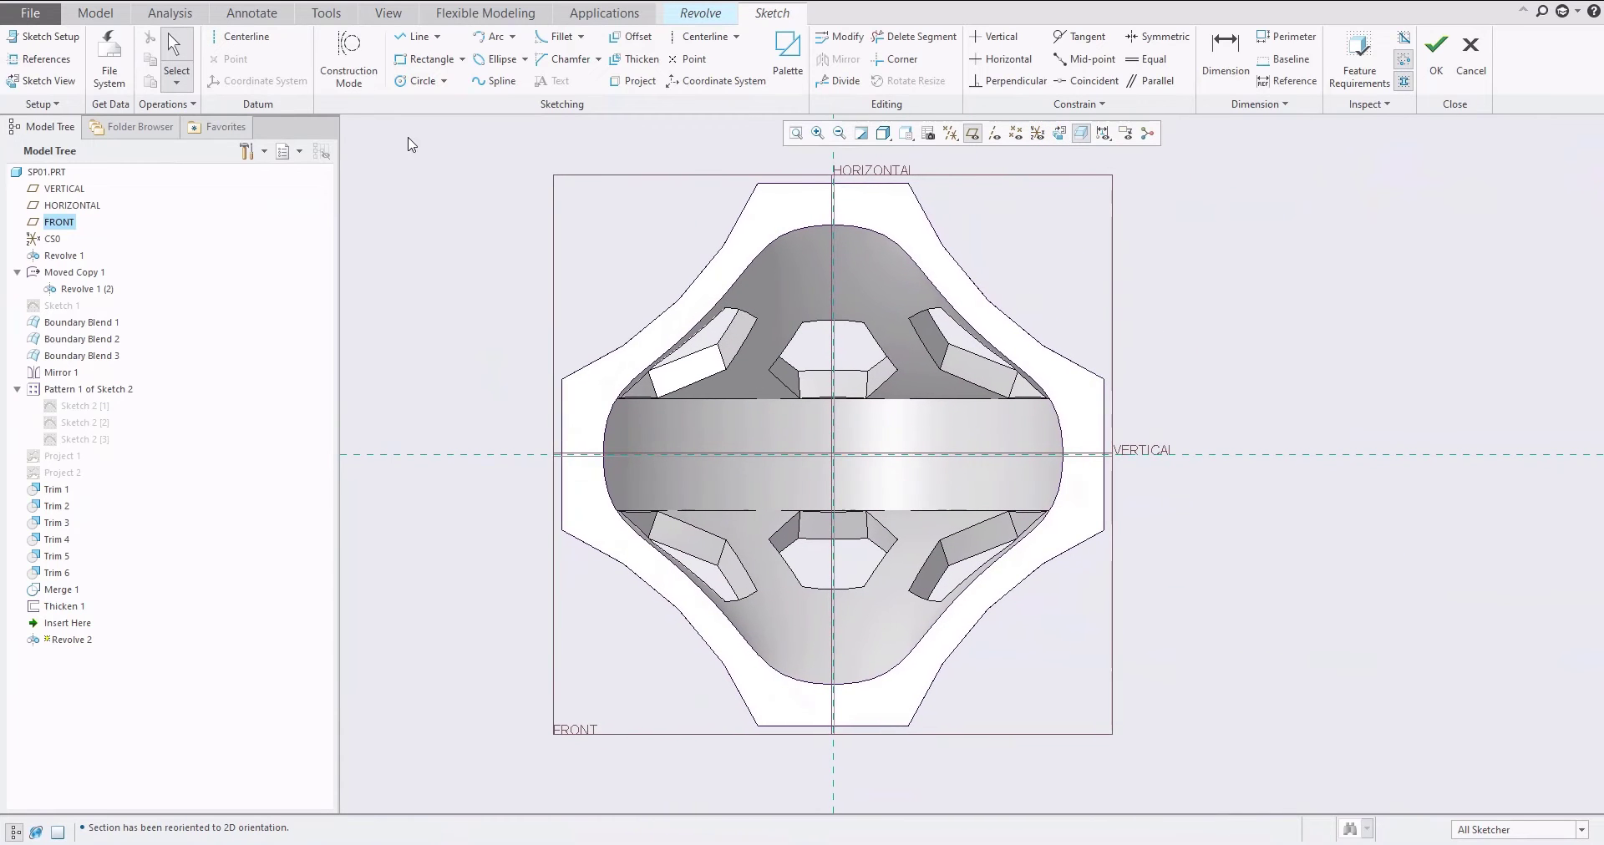
Sketch a closed triangle on the wall's outer edge beside the VERTICAL label, with its apex outward on the horizontal reference line
{"action": "left_click", "coordinate": [407, 37]}
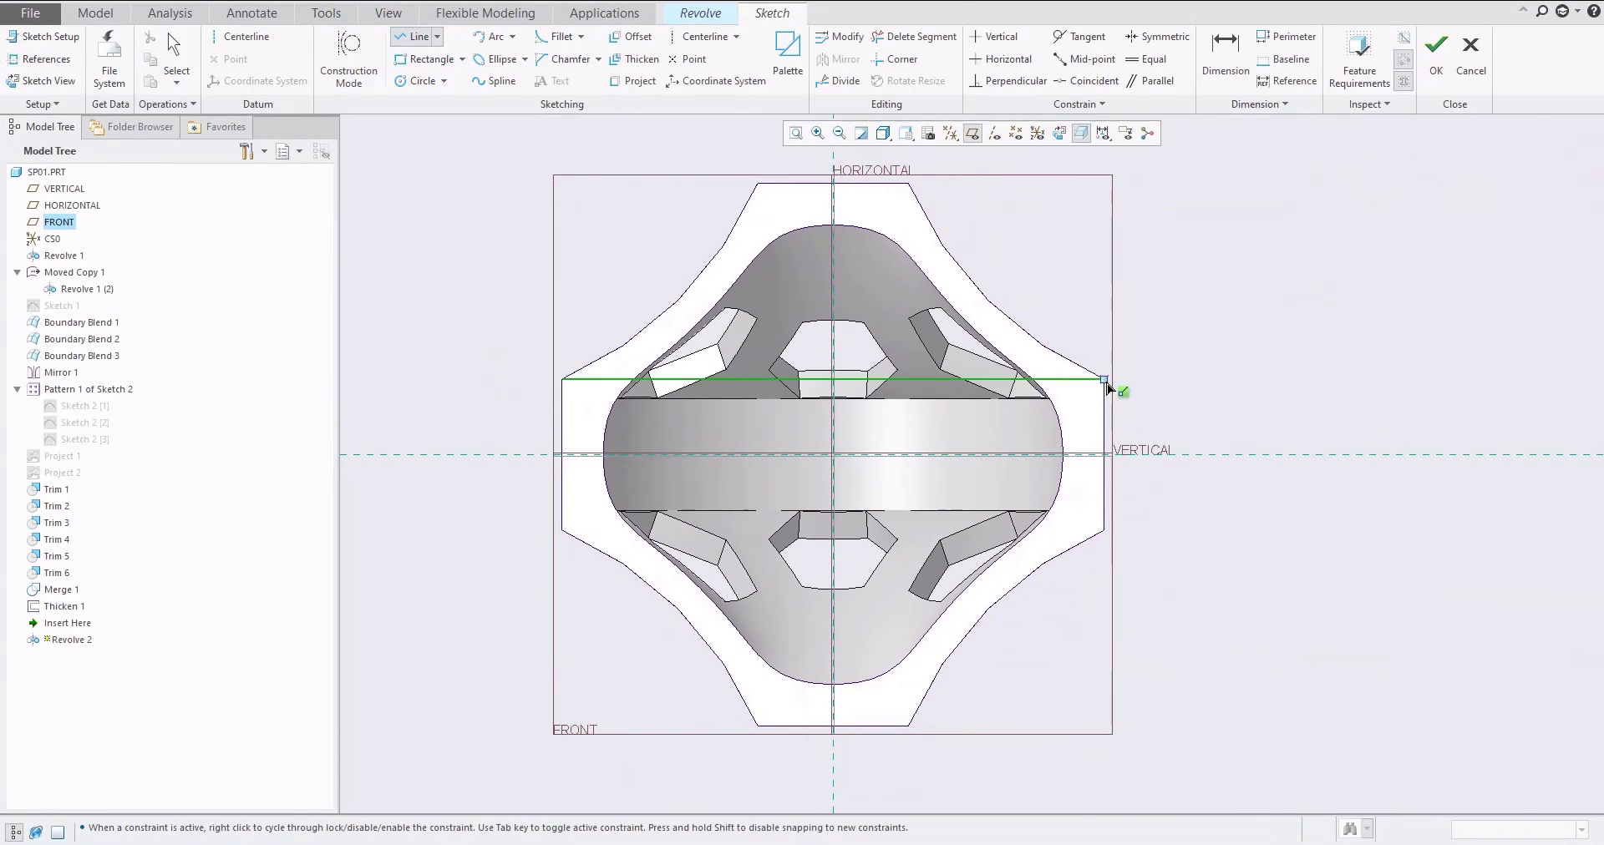
{"action": "left_click", "coordinate": [1104, 380]}
{"action": "left_click", "coordinate": [1198, 454]}
{"action": "left_click", "coordinate": [1104, 530]}
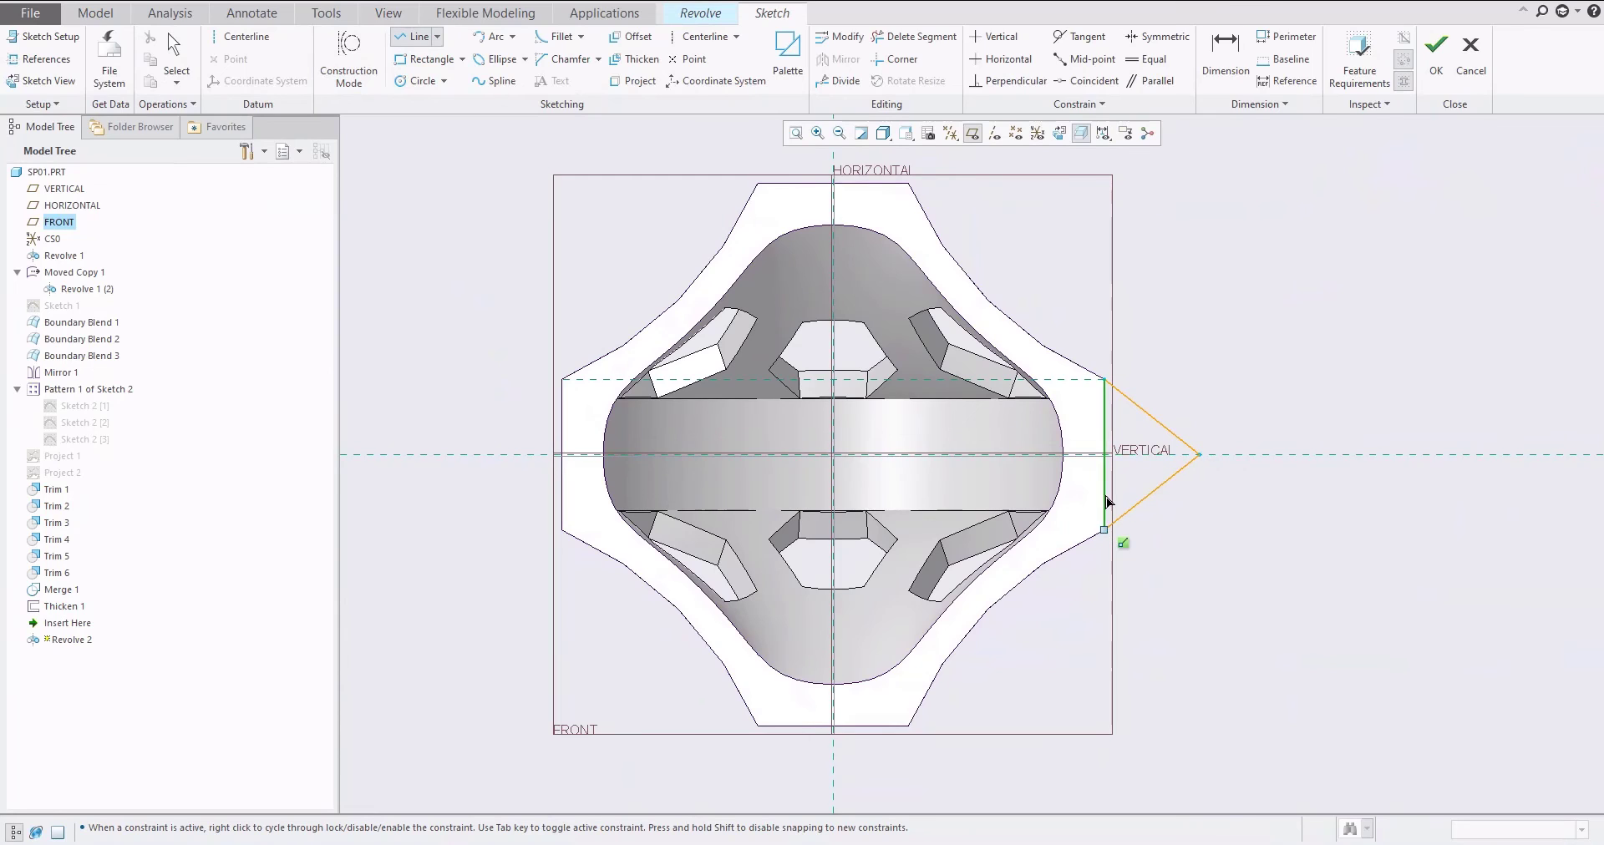
{"action": "left_click", "coordinate": [1105, 379]}
{"action": "middle_click", "coordinate": [1209, 401]}
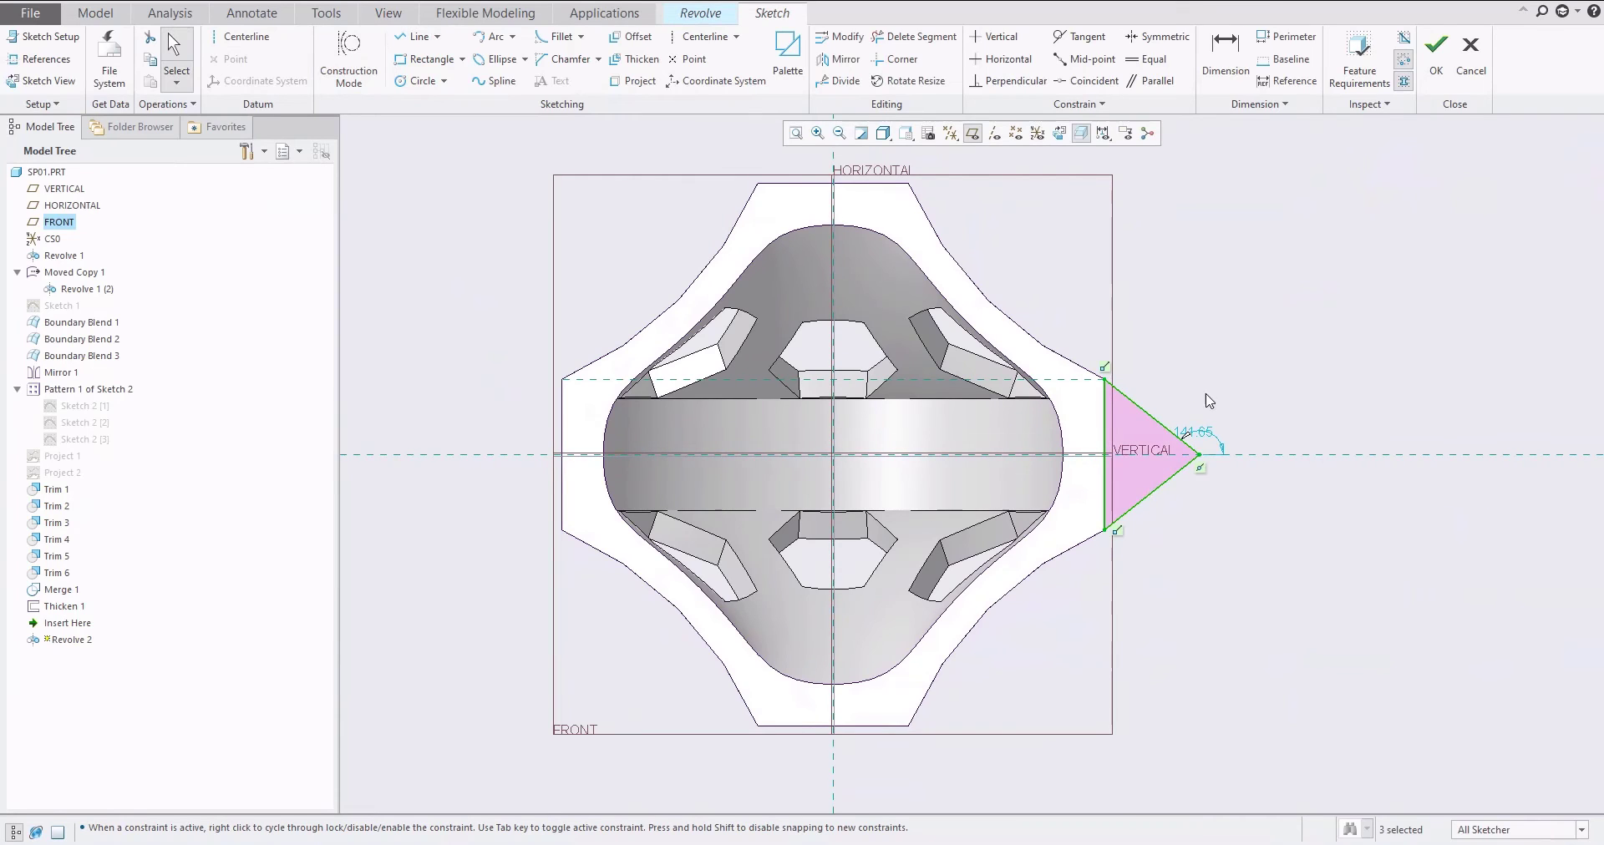
Dimension the triangle's apex angle as 90° and finish the Revolve sketch
{"action": "left_click", "coordinate": [1229, 58]}
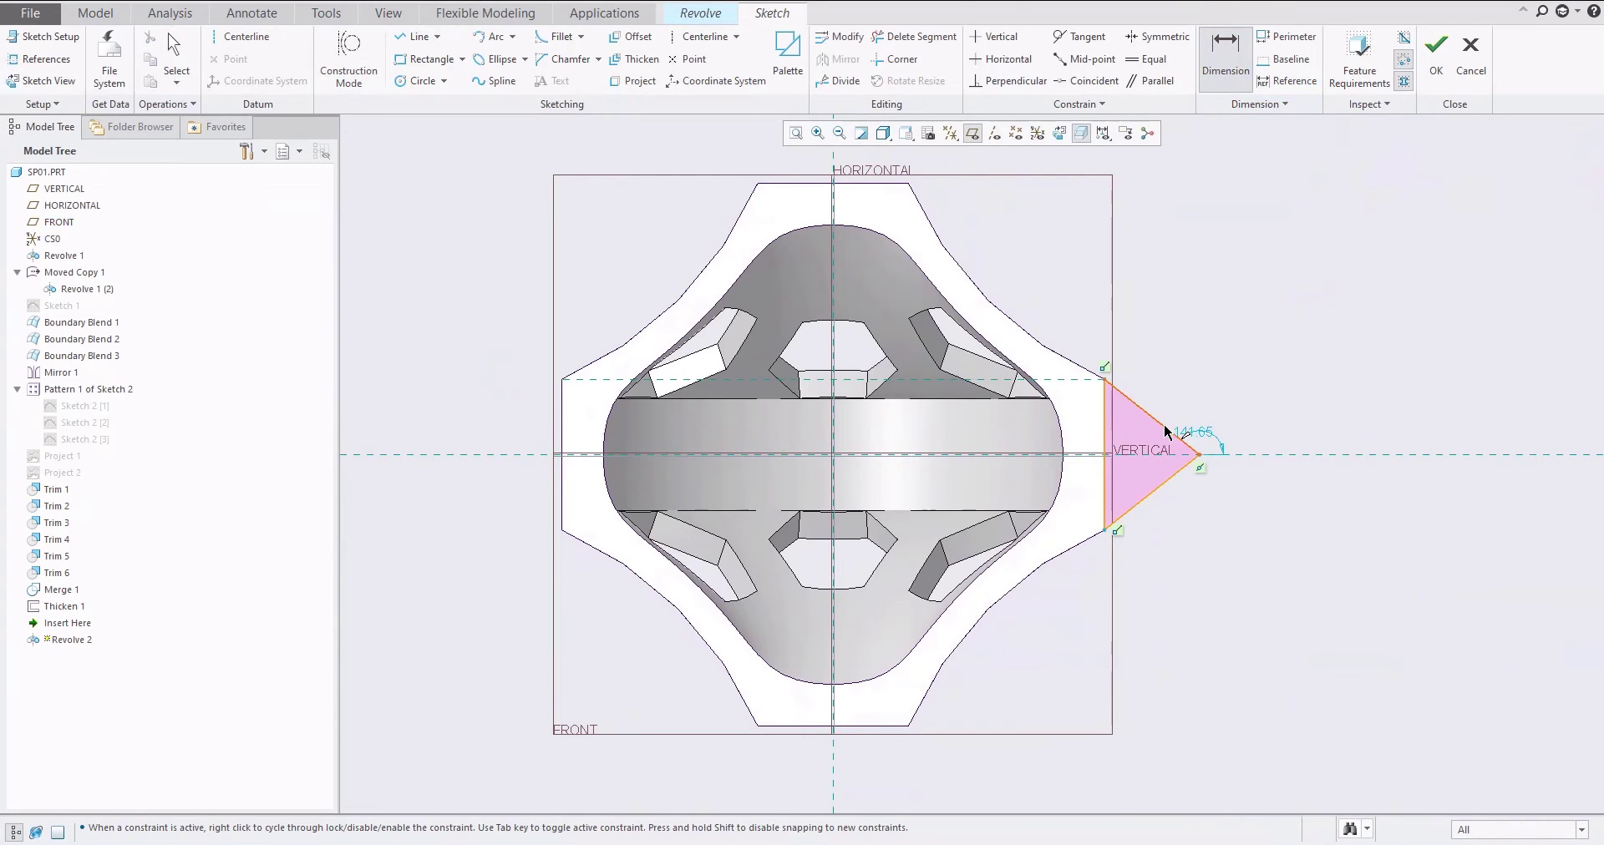
{"action": "middle_click", "coordinate": [1149, 483]}
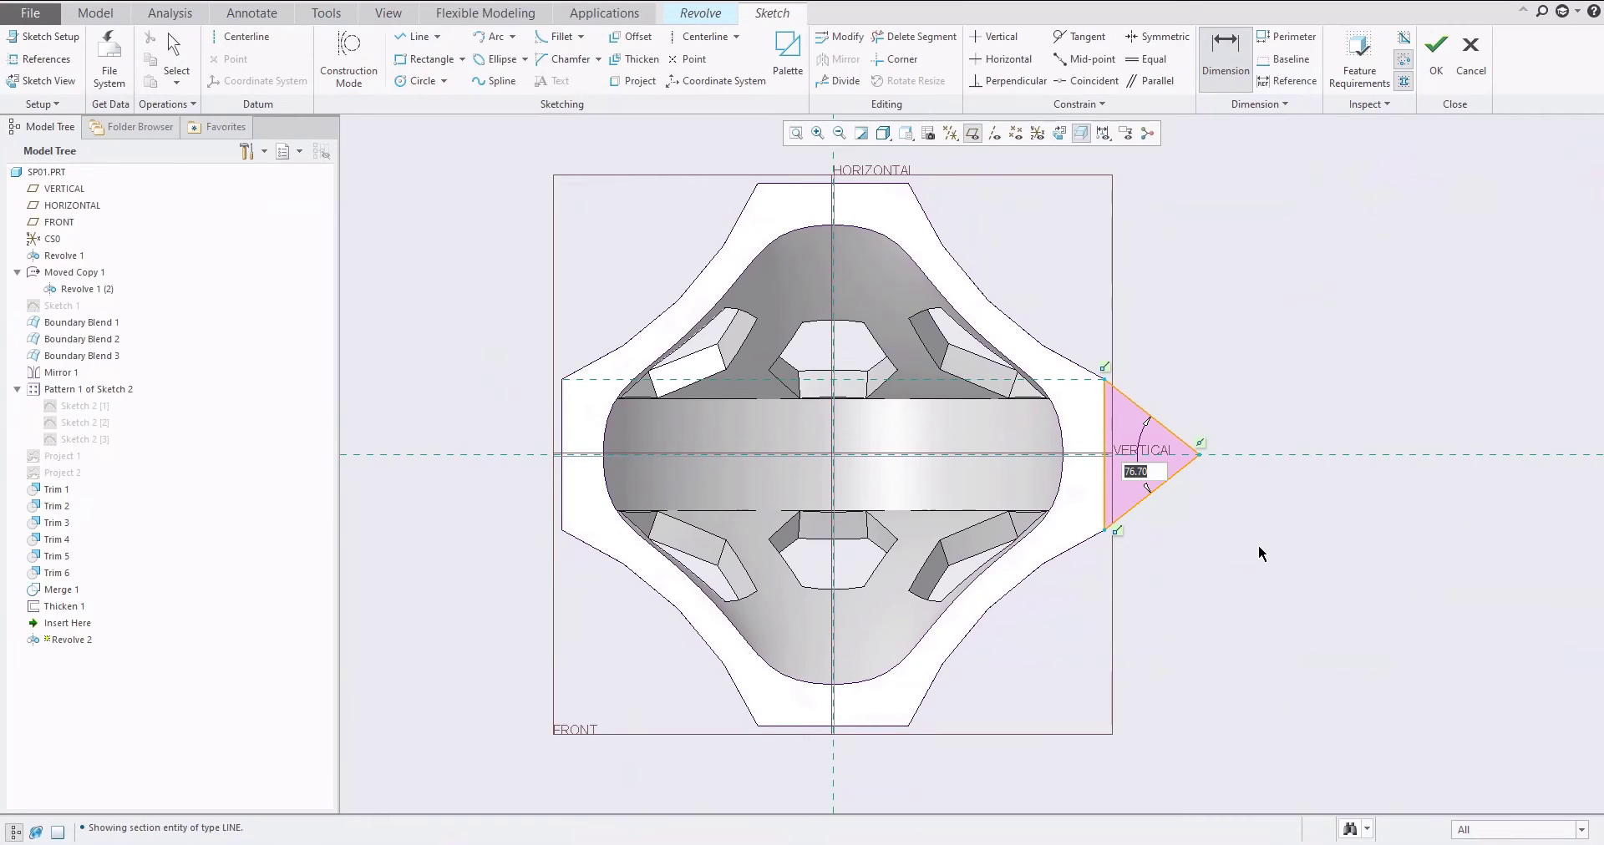
{"action": "type", "text": "90"}
{"action": "key", "text": "Return"}
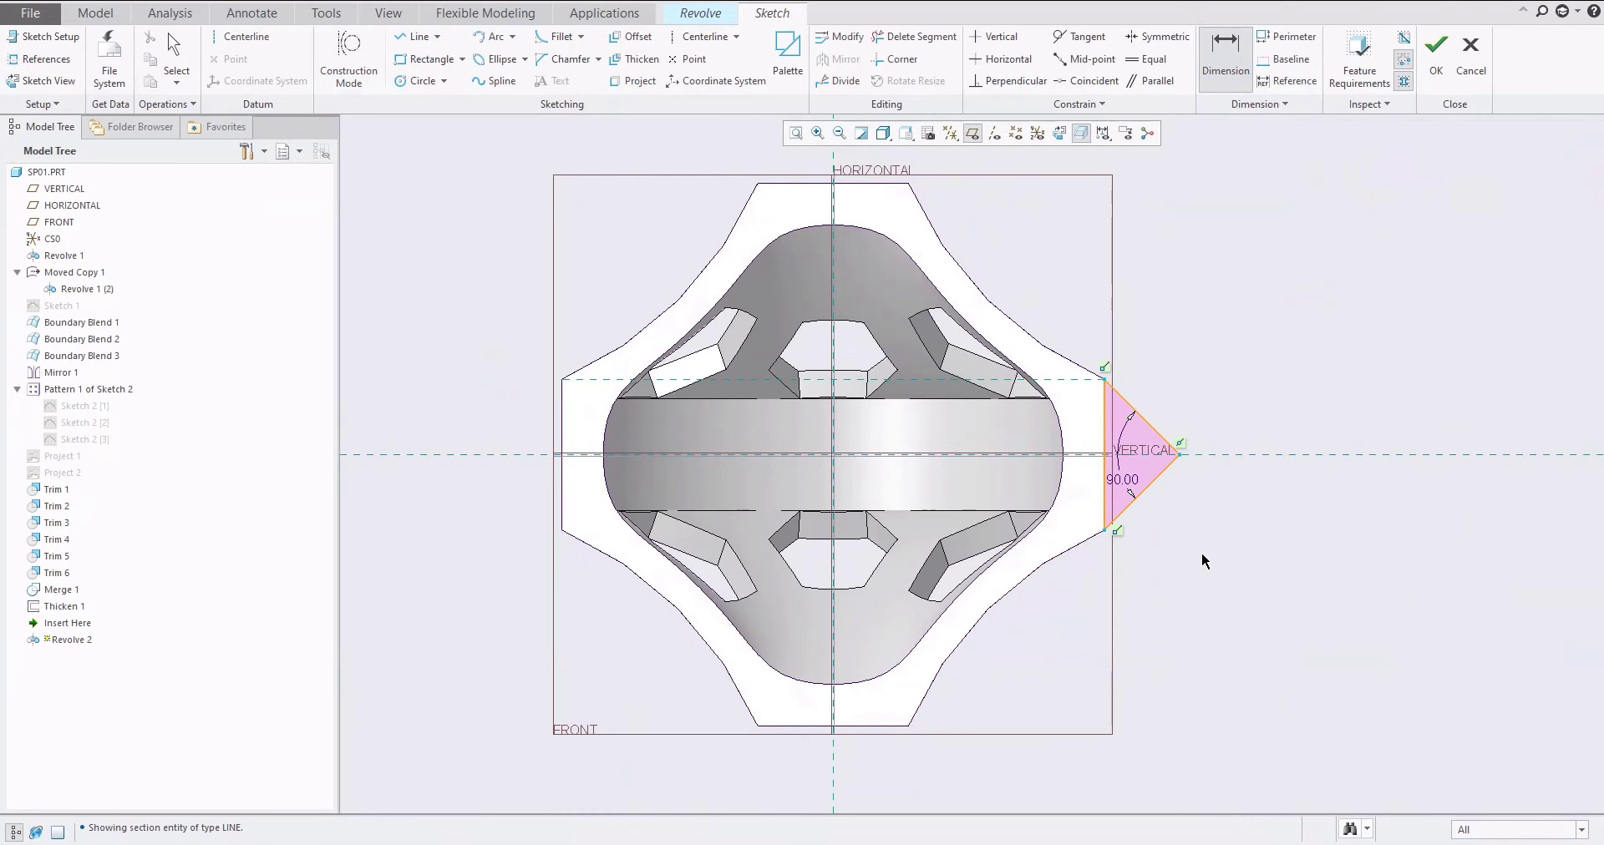
{"action": "left_click", "coordinate": [1432, 67]}
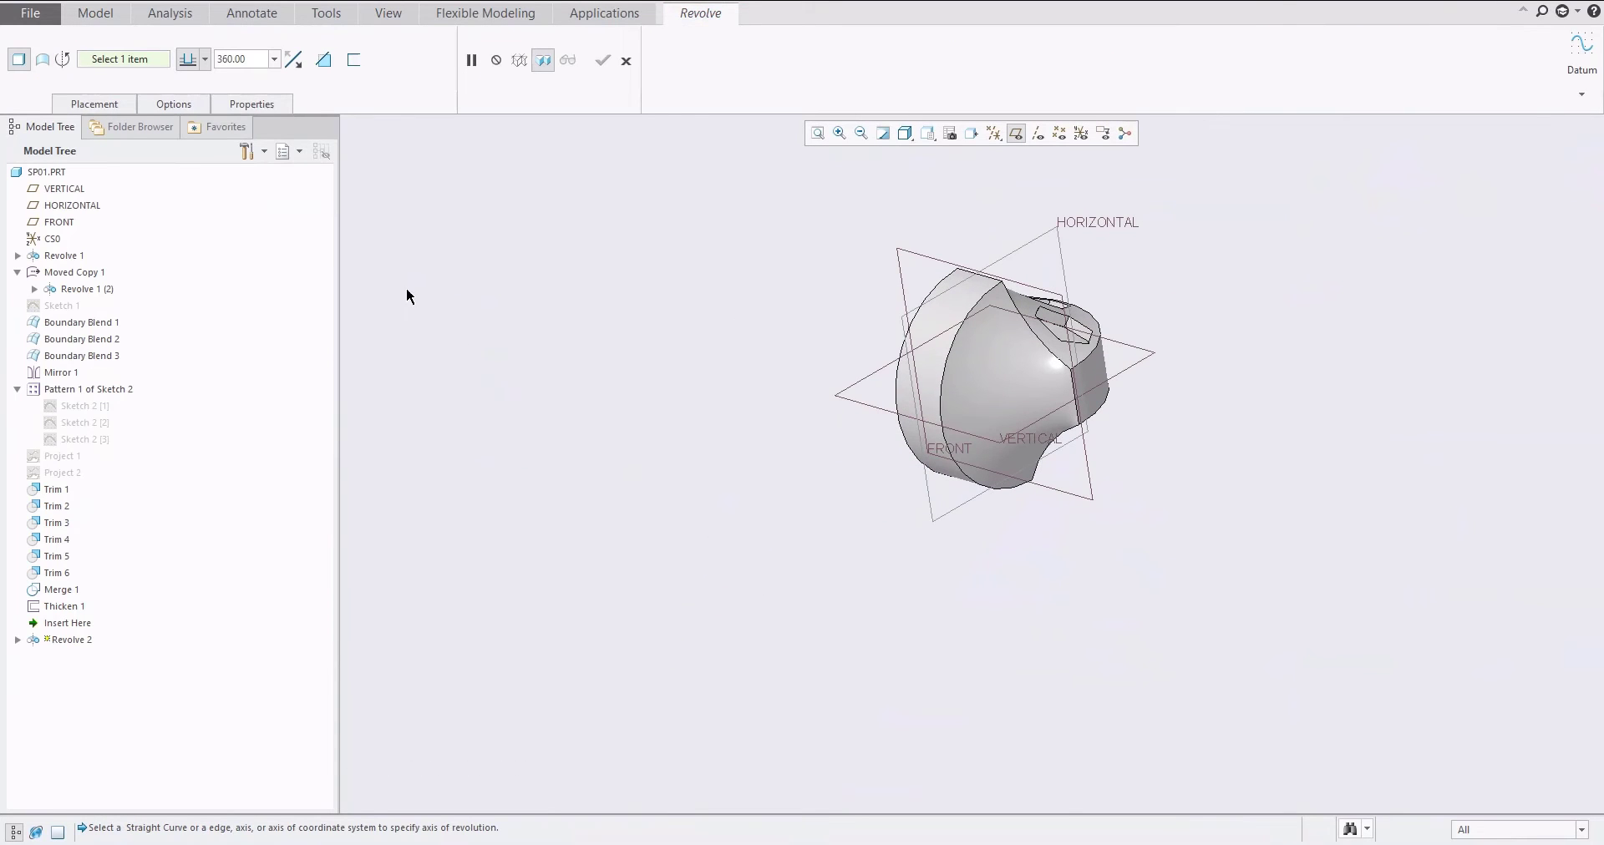
Reopen the Revolve's internal sketch, add a vertical geometry centerline through the middle of the part, and finish the sketch
{"action": "left_click", "coordinate": [106, 106]}
{"action": "left_click", "coordinate": [191, 162]}
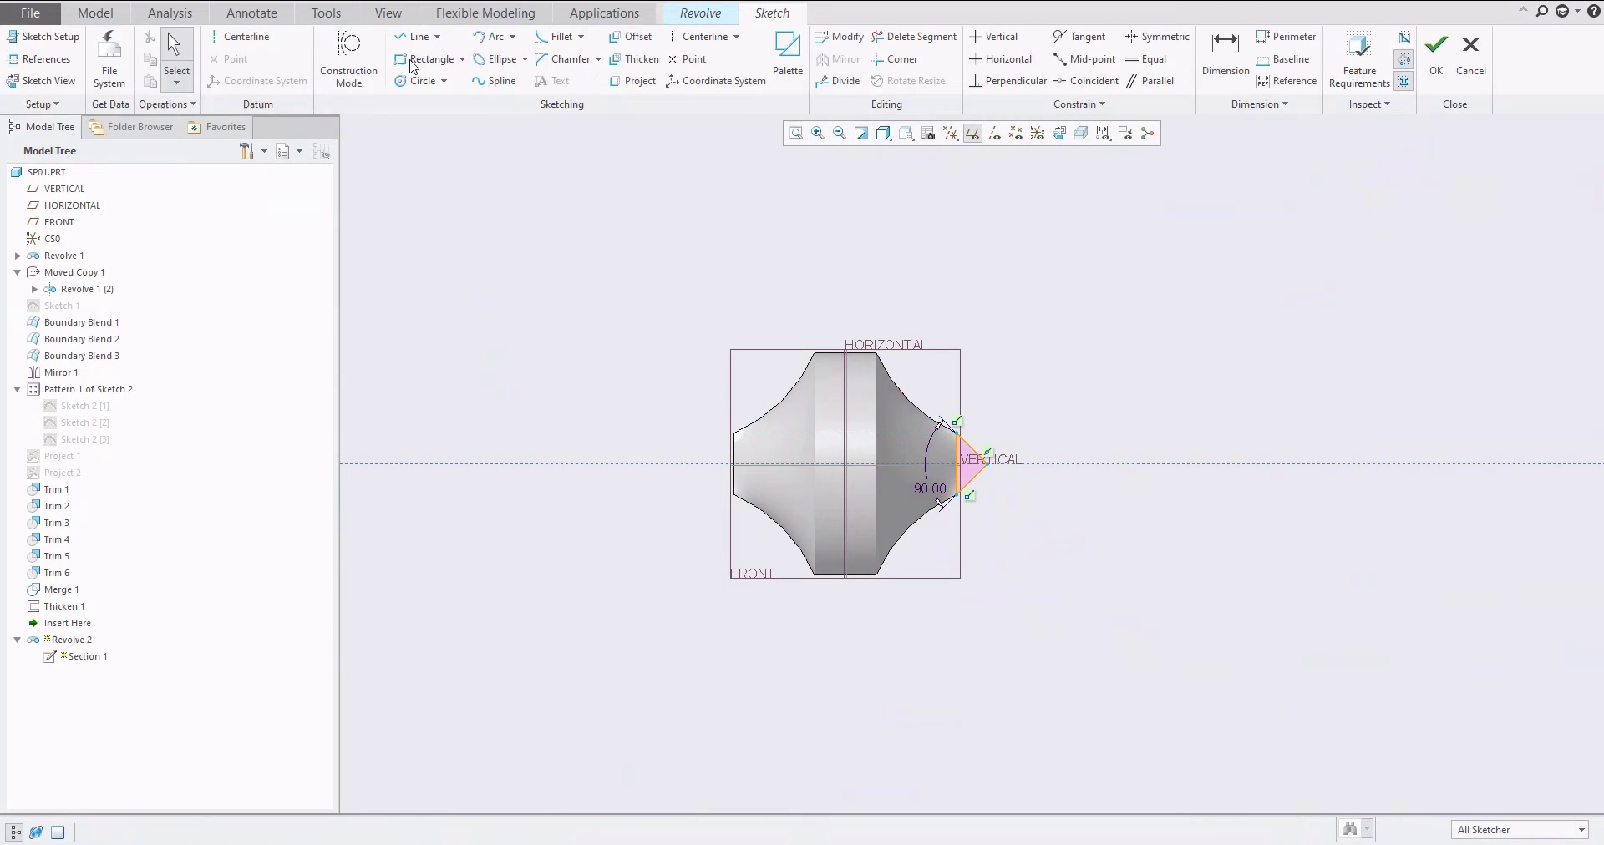
{"action": "left_click", "coordinate": [242, 37]}
{"action": "scroll", "coordinate": [831, 409], "scroll_direction": "up", "scroll_amount": 4}
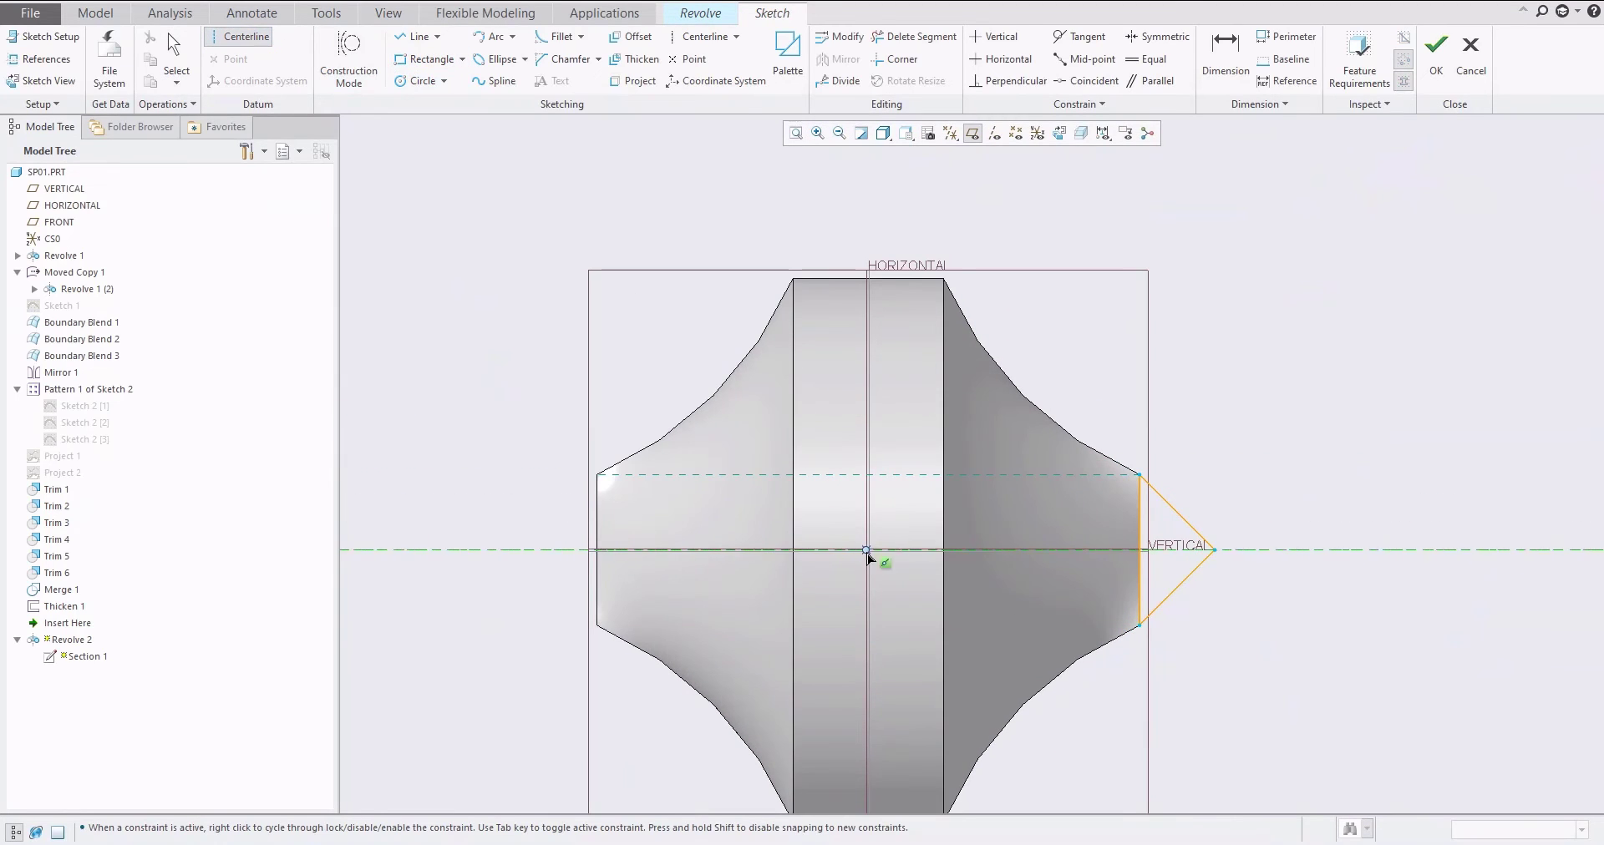
{"action": "left_click", "coordinate": [867, 550]}
{"action": "left_click", "coordinate": [869, 422]}
{"action": "middle_click", "coordinate": [915, 384]}
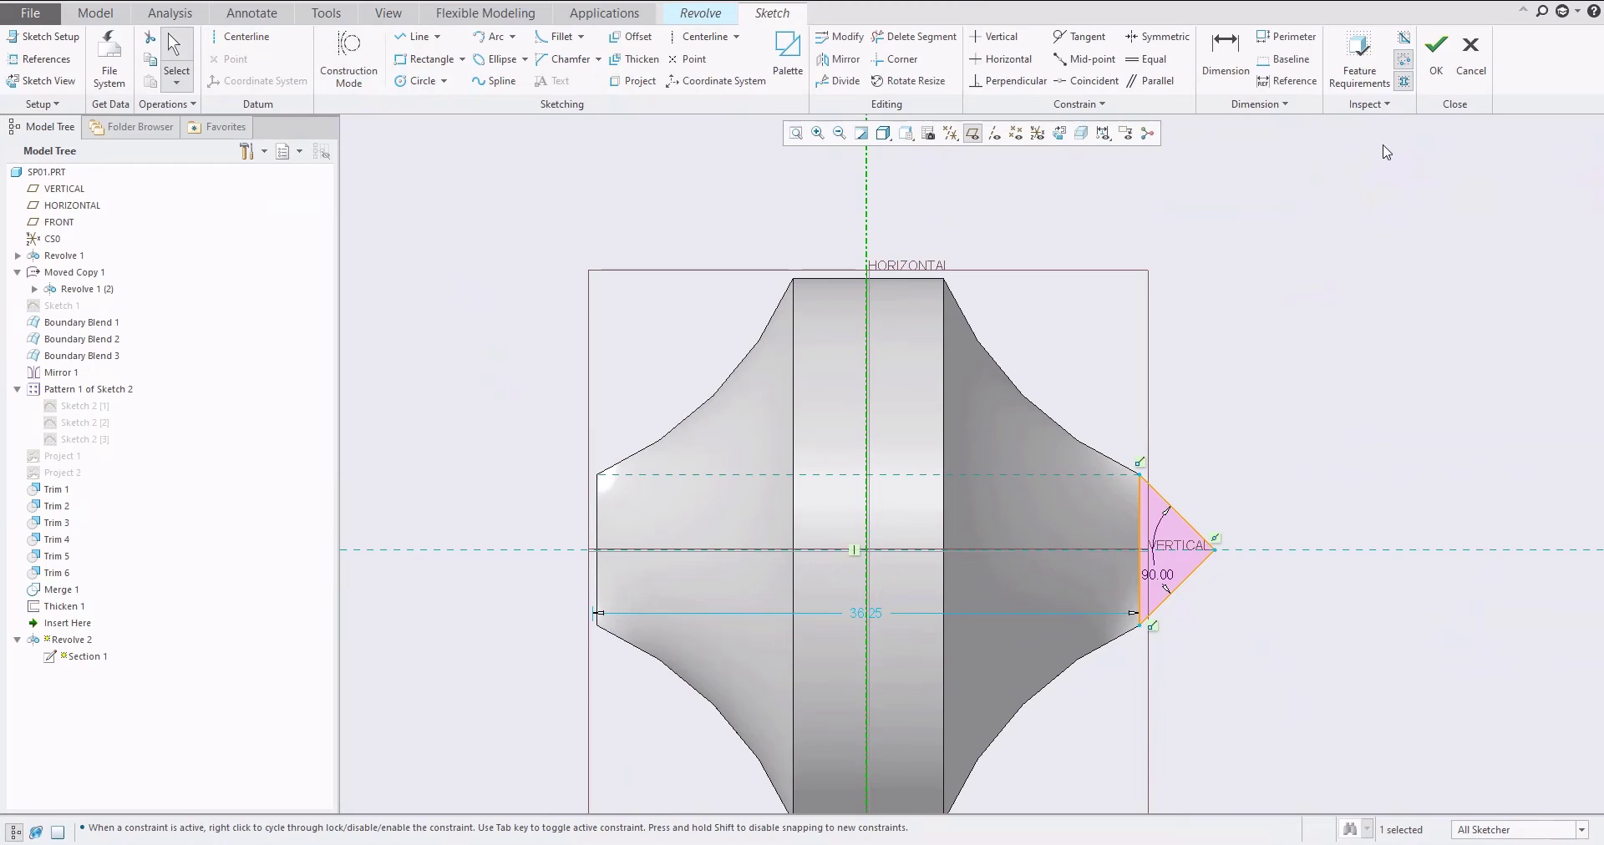
{"action": "left_click", "coordinate": [1431, 57]}
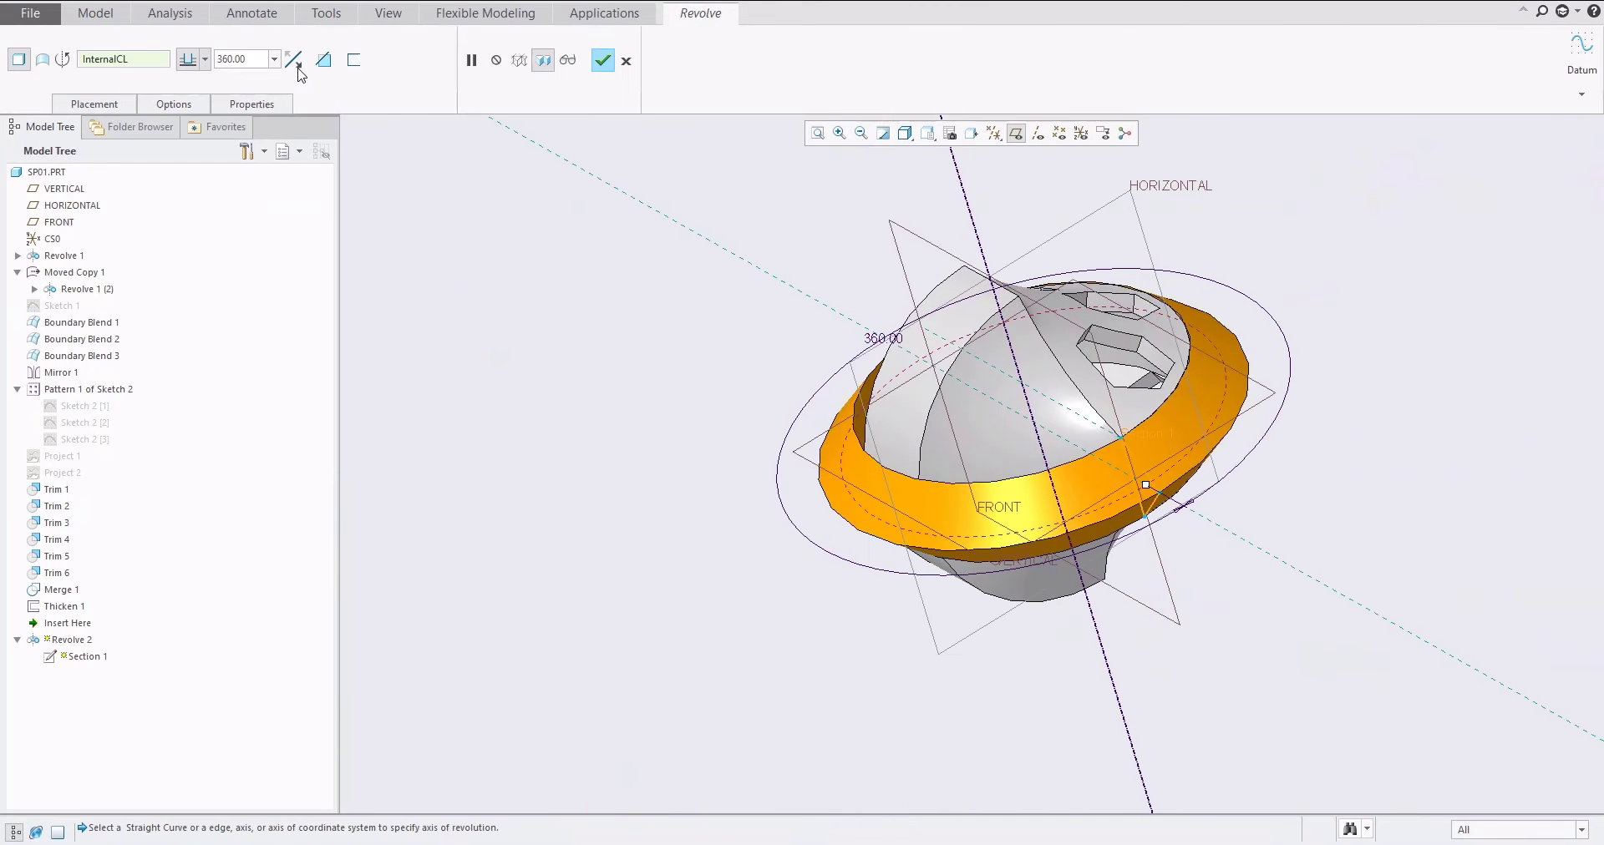
Set the revolve angle to 180°, flip the revolve to the opposite side, and complete the feature
{"action": "left_click", "coordinate": [274, 58]}
{"action": "left_click", "coordinate": [236, 98]}
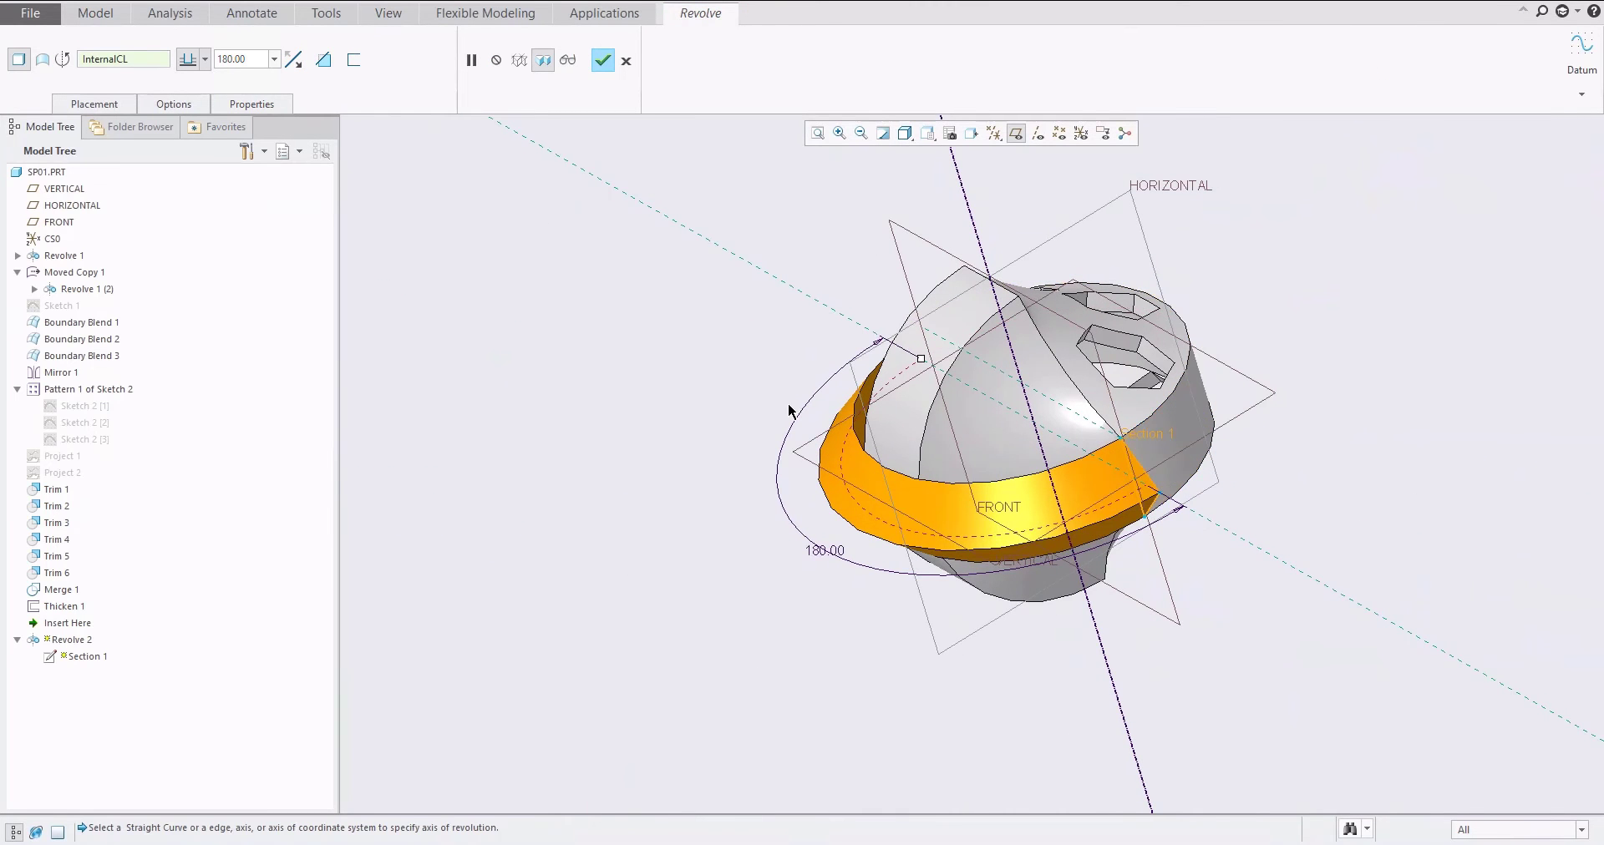
{"action": "mouse_move", "coordinate": [788, 406]}
{"action": "middle_mouse_down"}
{"action": "mouse_move", "coordinate": [797, 365]}
{"action": "mouse_move", "coordinate": [787, 393]}
{"action": "middle_mouse_up"}
{"action": "left_click", "coordinate": [297, 61]}
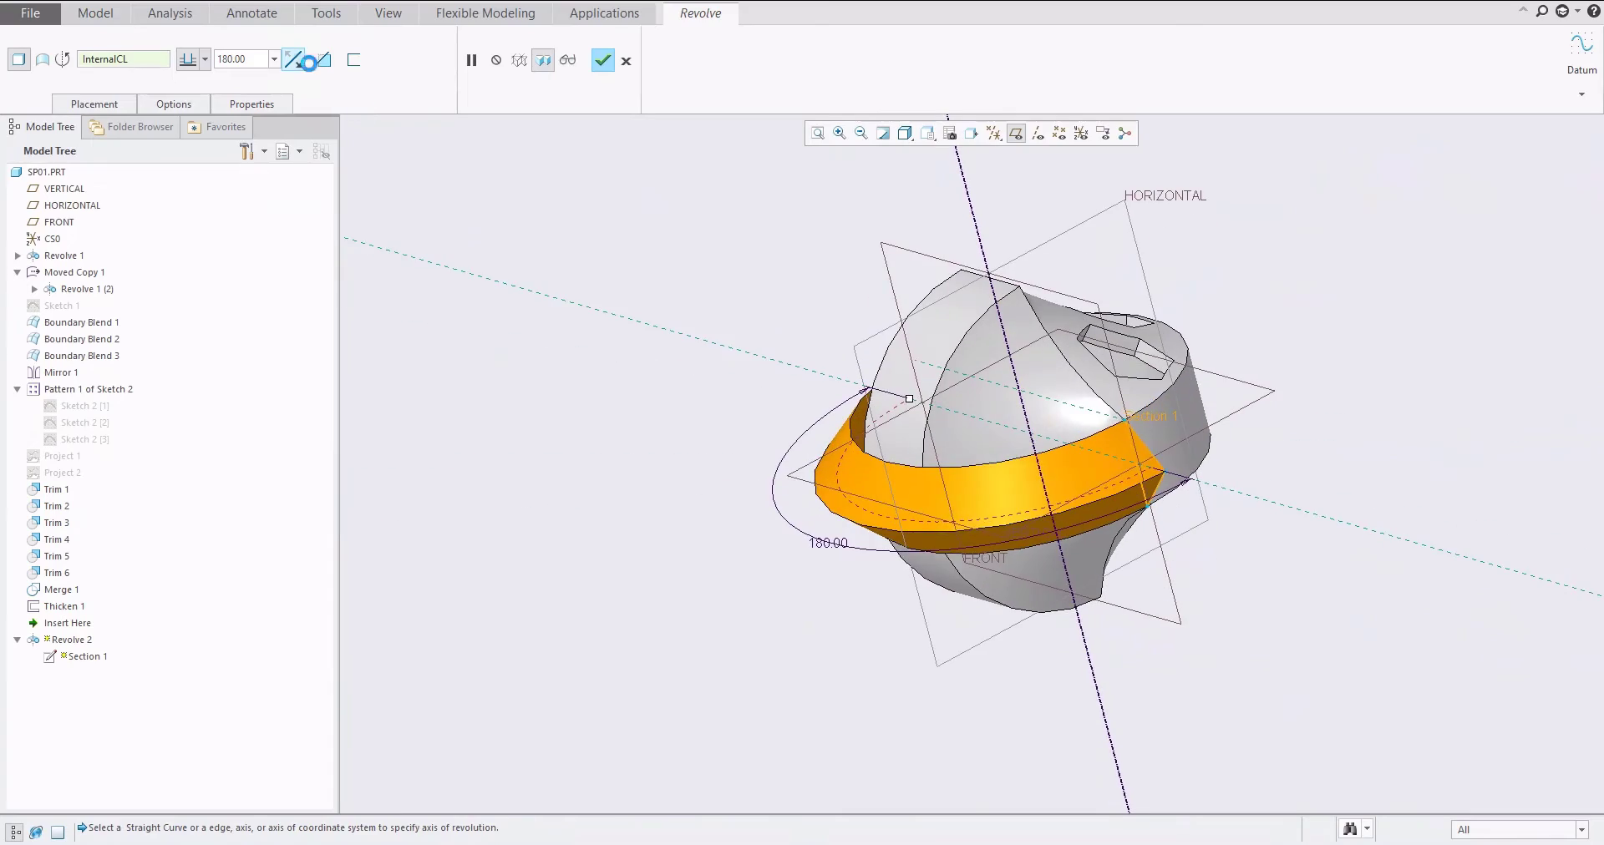
{"action": "middle_click_drag", "start_coordinate": [974, 429], "coordinate": [585, 321]}
{"action": "middle_click", "coordinate": [965, 384]}
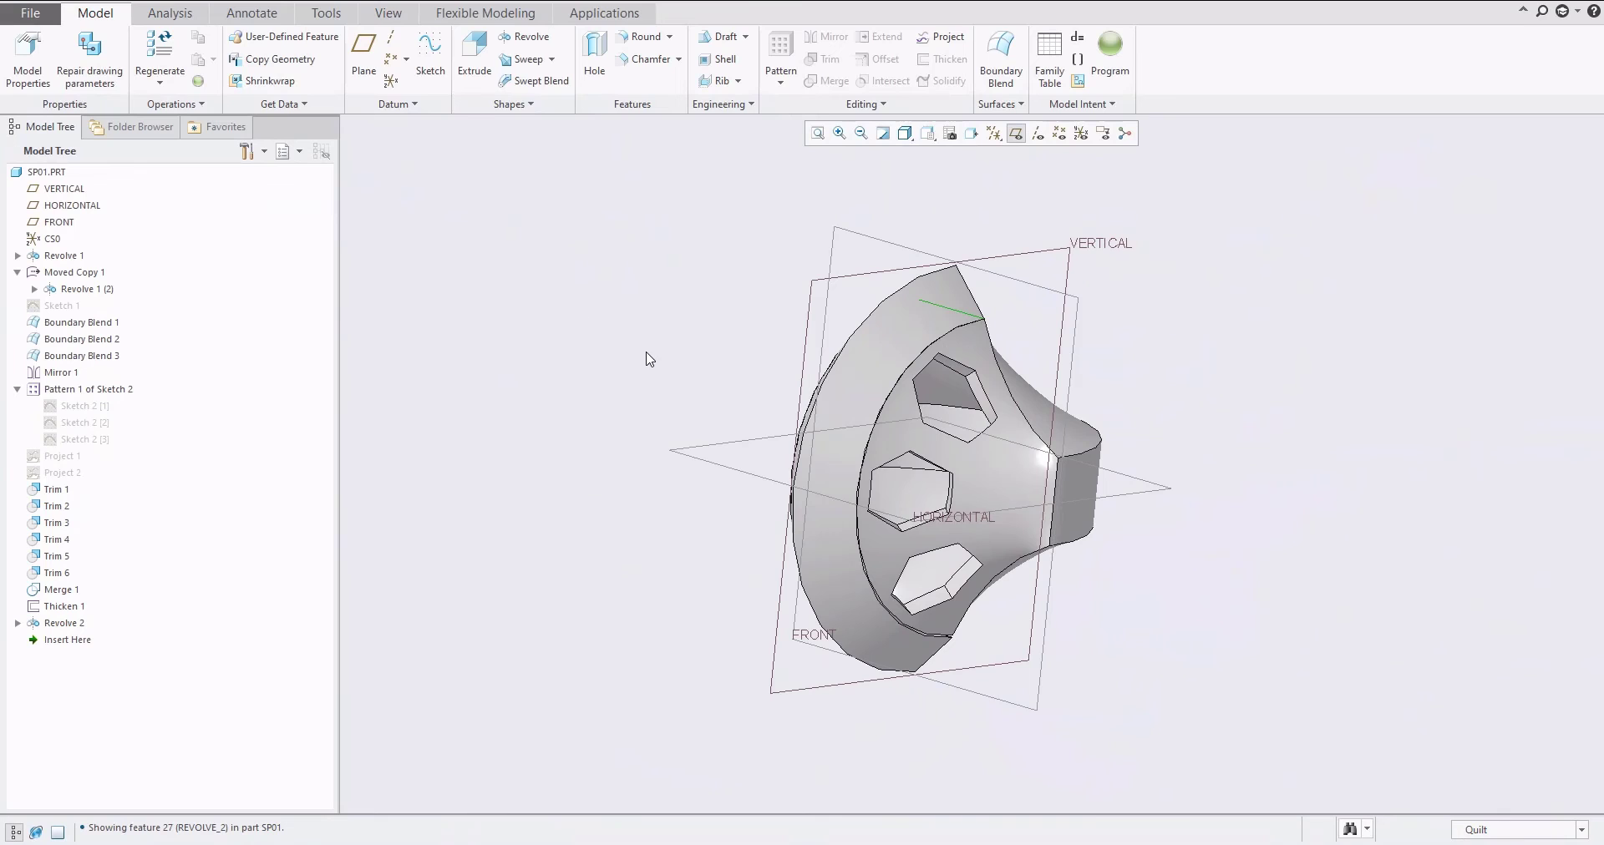
Start another Revolve sketch on the FRONT plane, clip the model at the sketch plane and inspect the cut side
{"action": "left_click", "coordinate": [524, 37]}
{"action": "left_click", "coordinate": [1050, 295]}
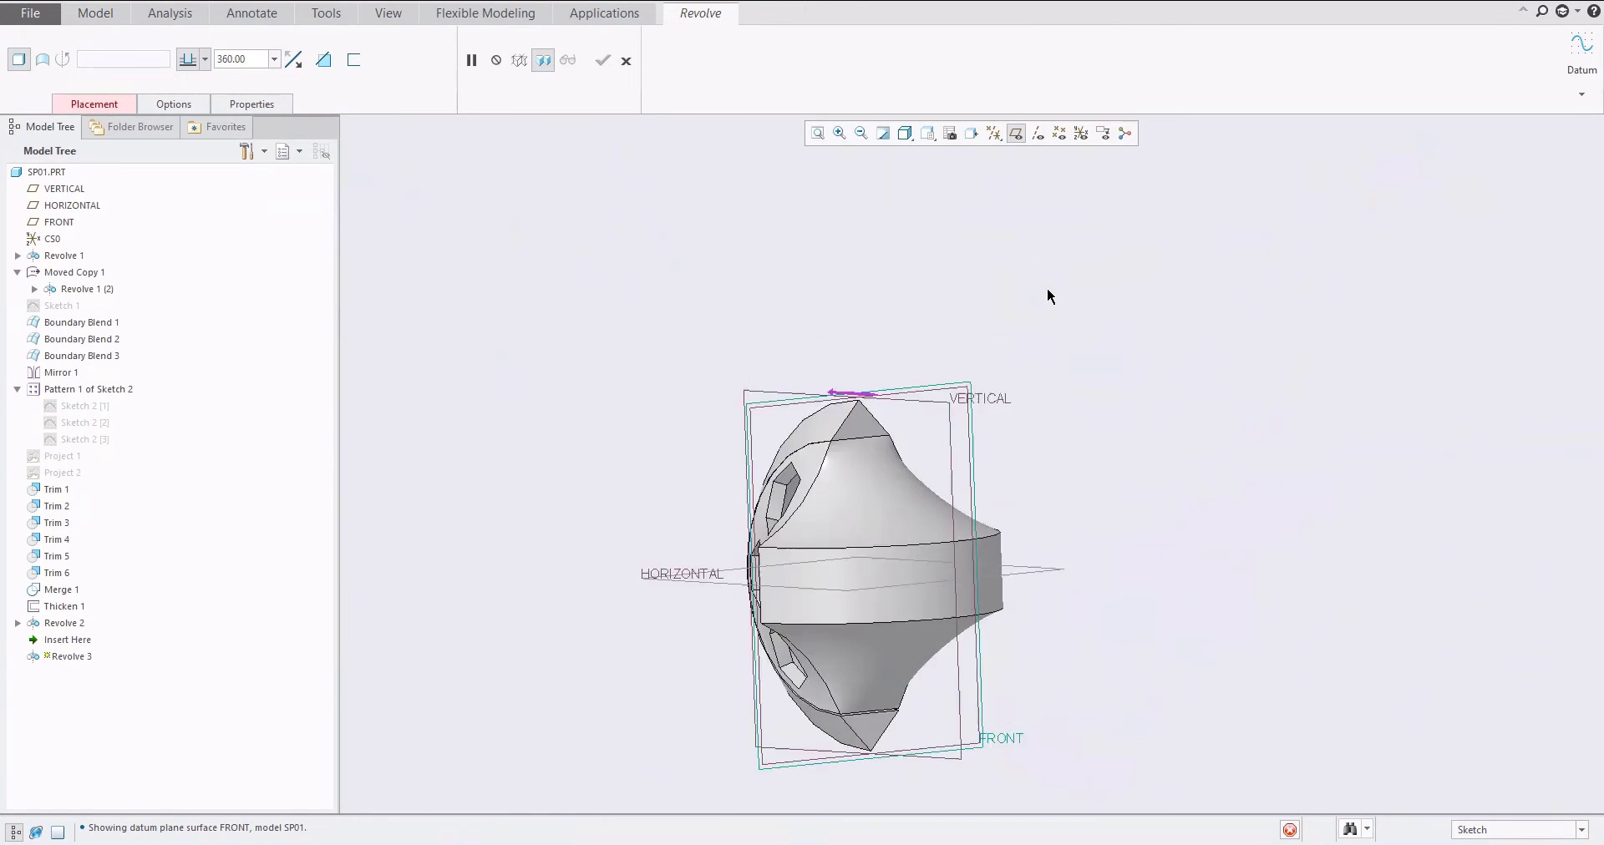
{"action": "left_click", "coordinate": [1081, 133]}
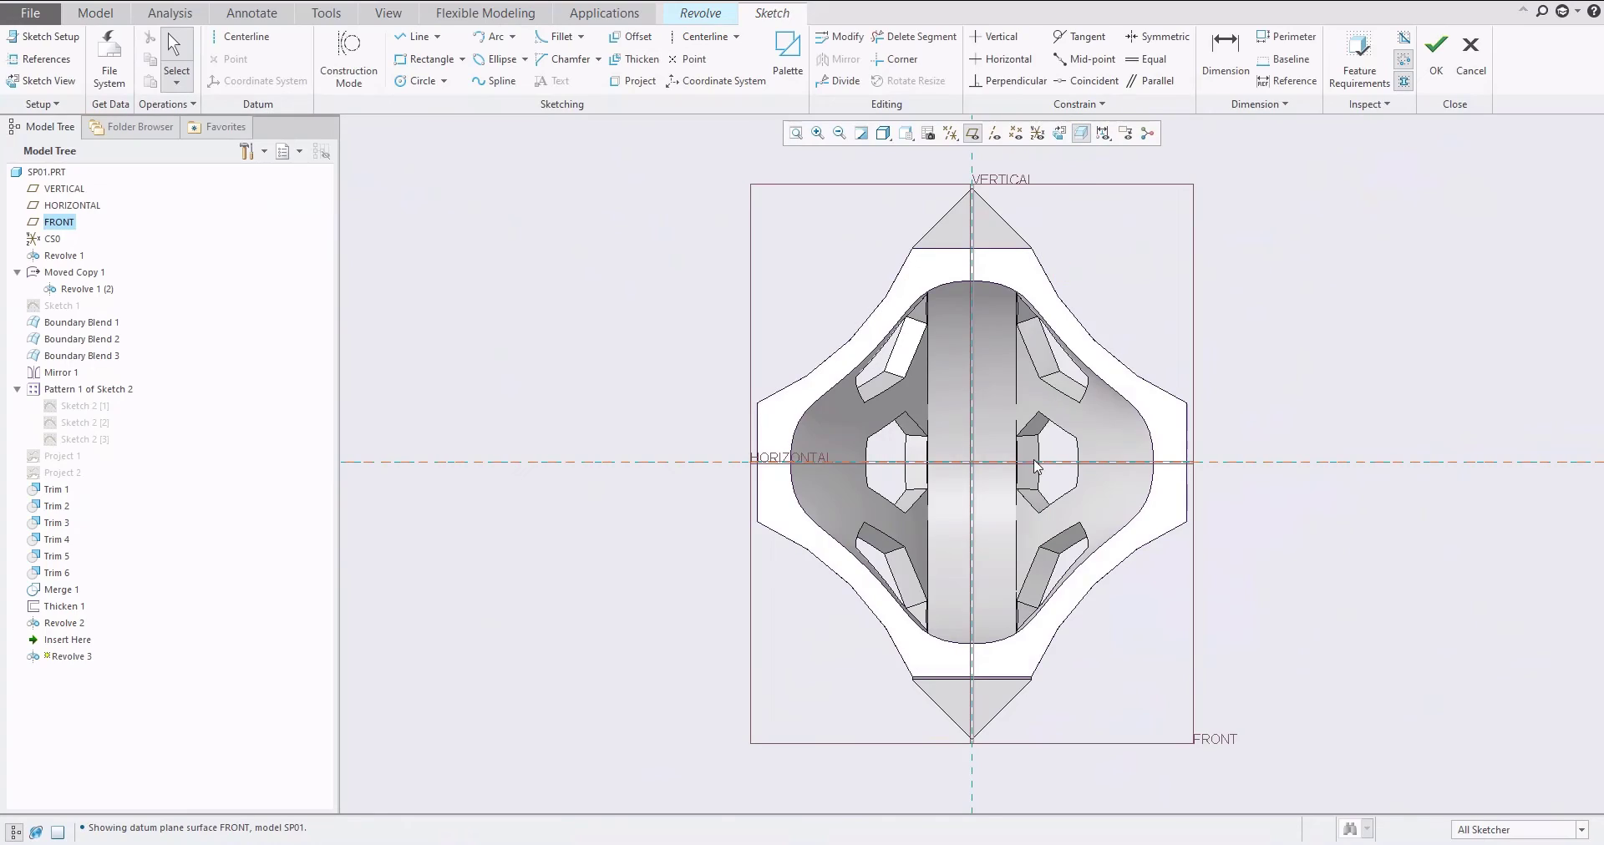
{"action": "mouse_move", "coordinate": [965, 456]}
{"action": "middle_mouse_down"}
{"action": "mouse_move", "coordinate": [745, 527]}
{"action": "mouse_move", "coordinate": [1183, 173]}
{"action": "middle_mouse_up"}
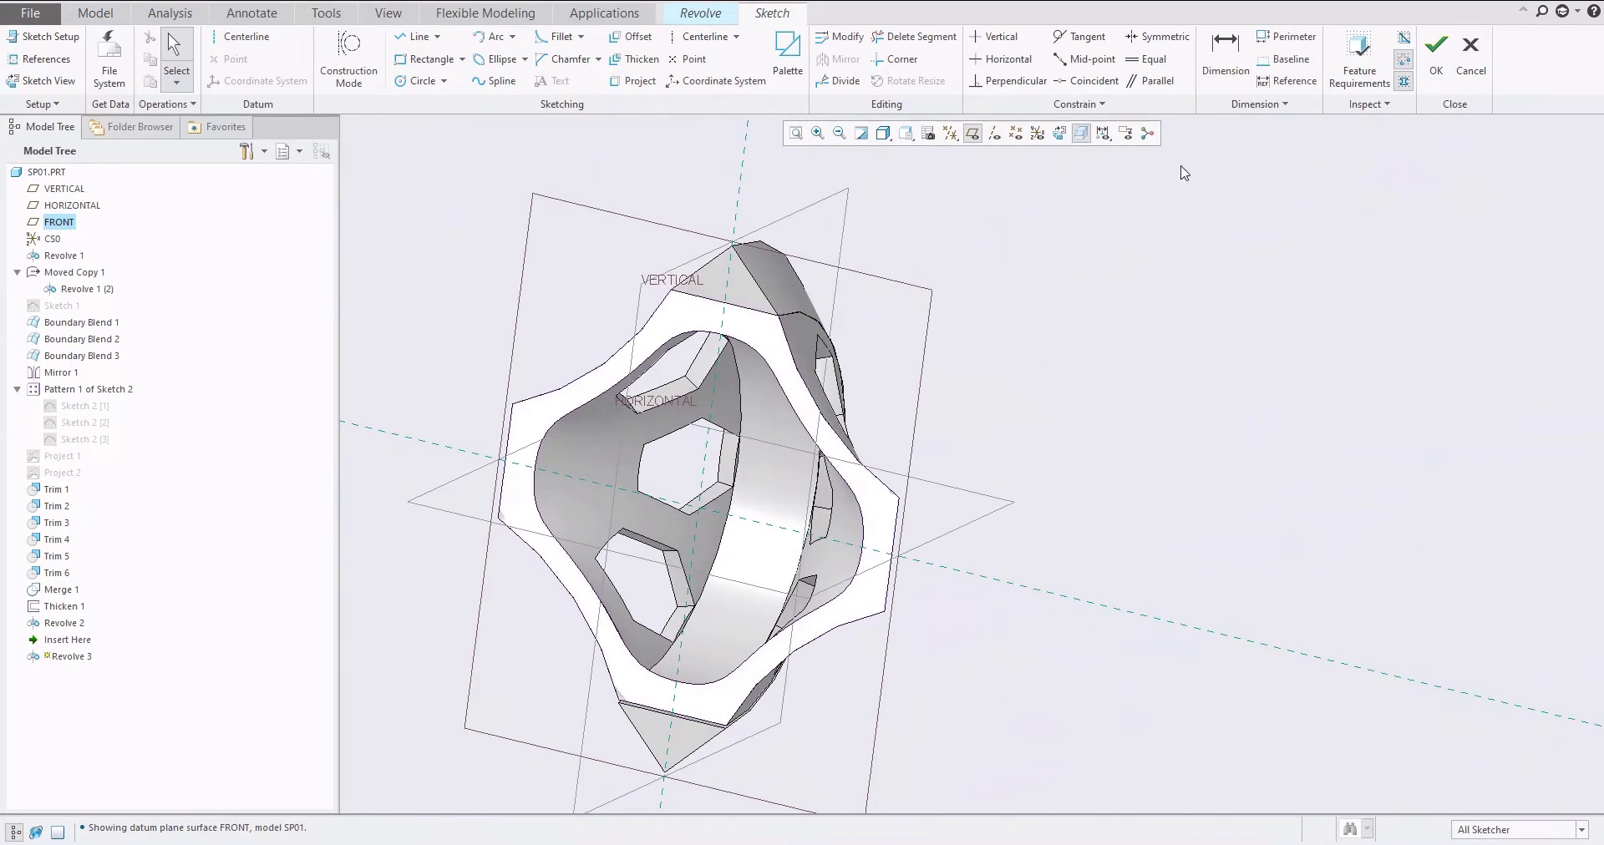
{"action": "middle_click_drag", "start_coordinate": [836, 493], "coordinate": [1023, 535]}
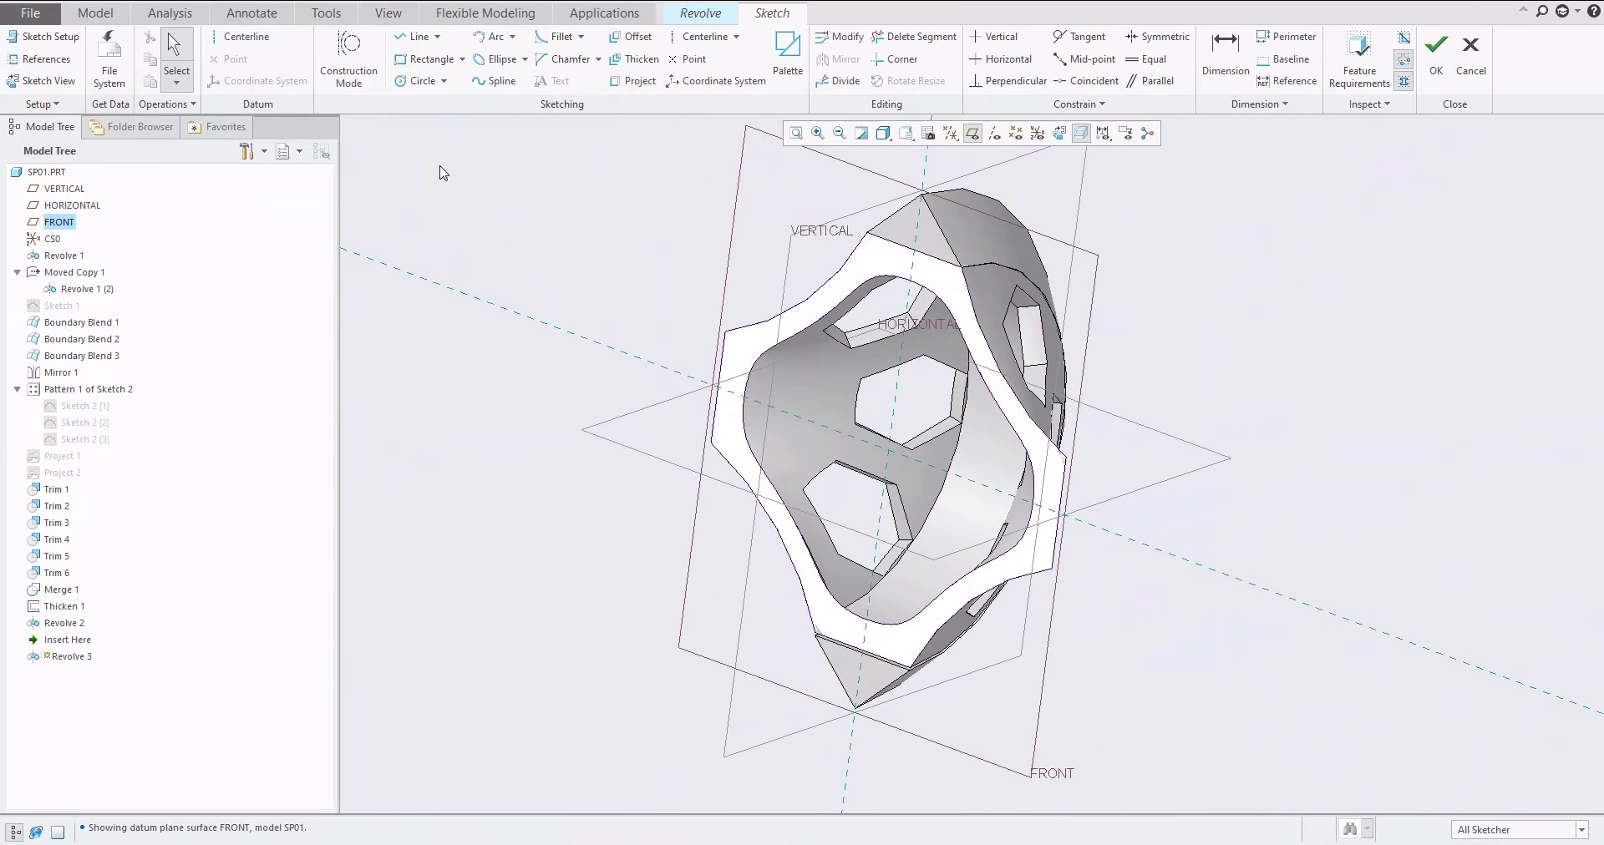
Flip the sketch view direction in the sketch setup and view the sketch plane straight on
{"action": "left_click", "coordinate": [38, 37]}
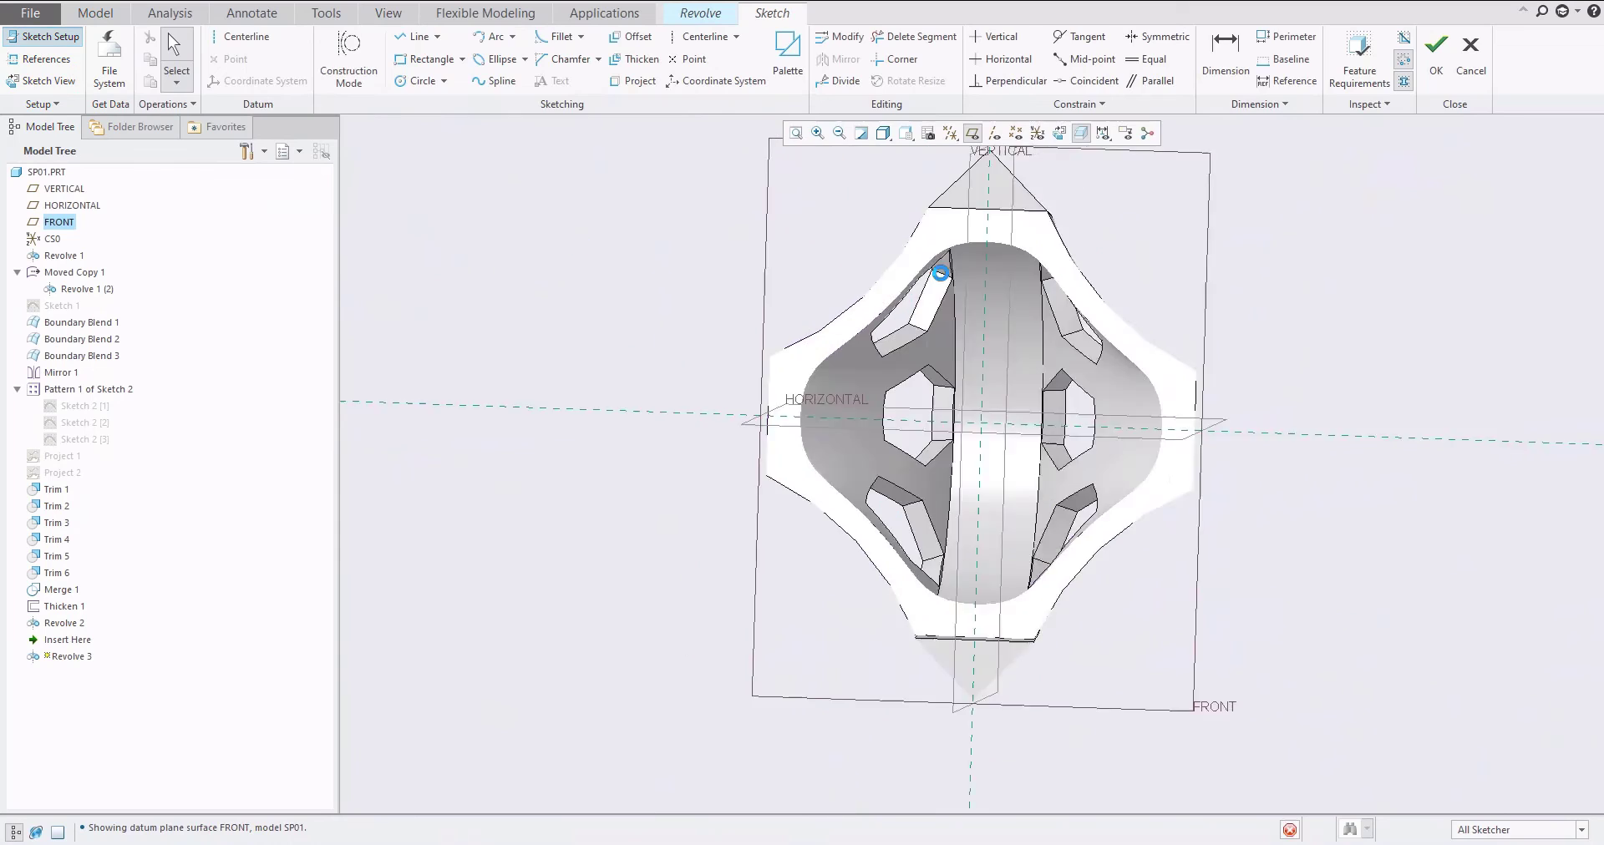
{"action": "left_click", "coordinate": [1506, 267]}
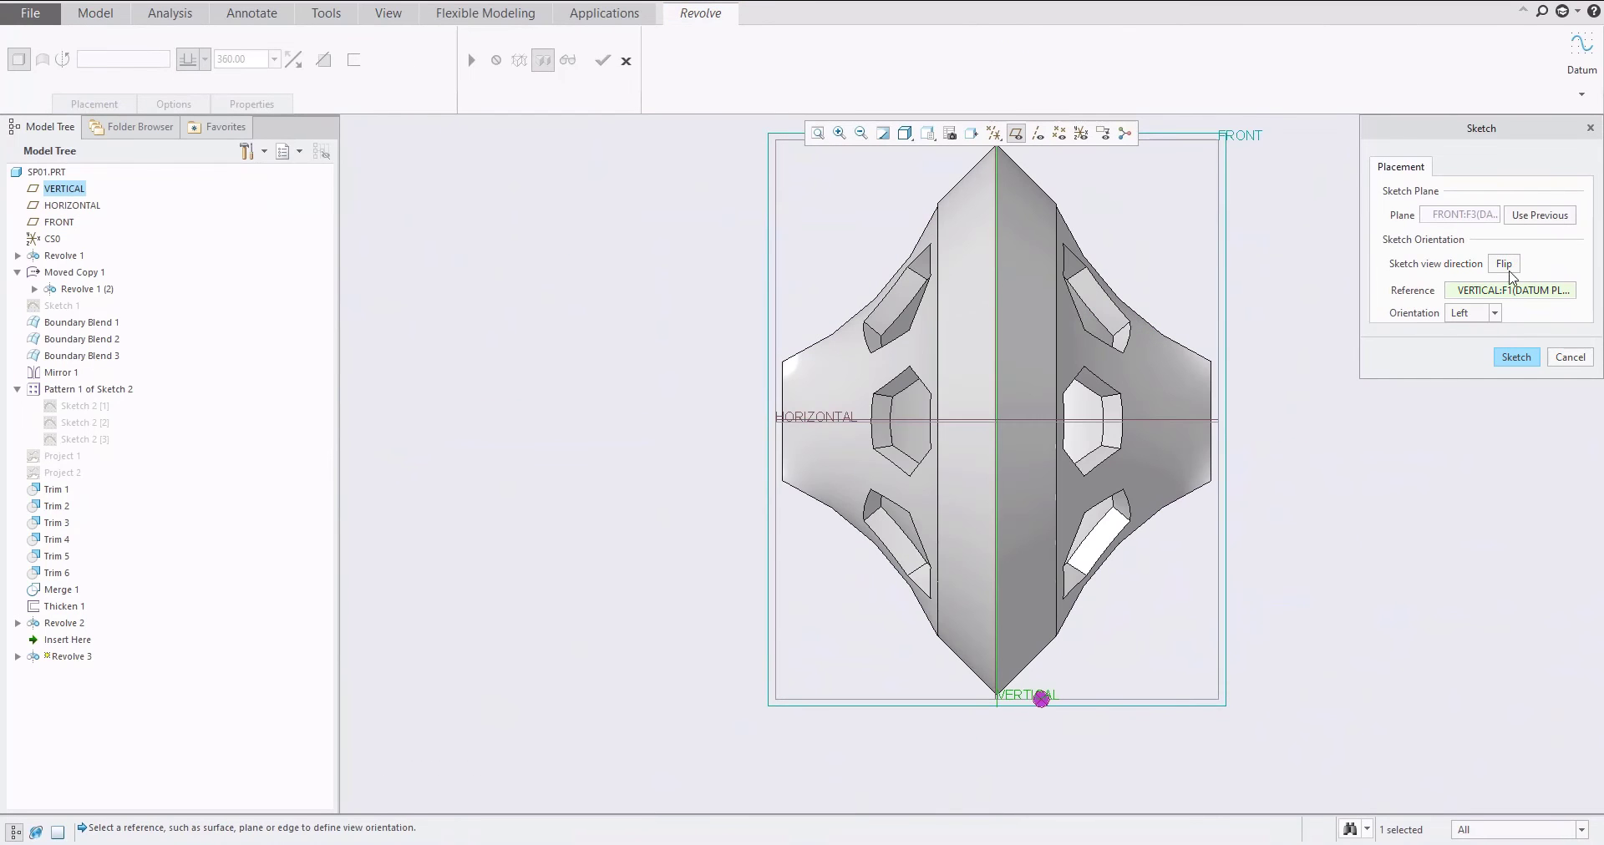
{"action": "left_click", "coordinate": [1510, 360]}
{"action": "mouse_move", "coordinate": [919, 473]}
{"action": "middle_mouse_down"}
{"action": "mouse_move", "coordinate": [830, 490]}
{"action": "mouse_move", "coordinate": [775, 557]}
{"action": "middle_mouse_up"}
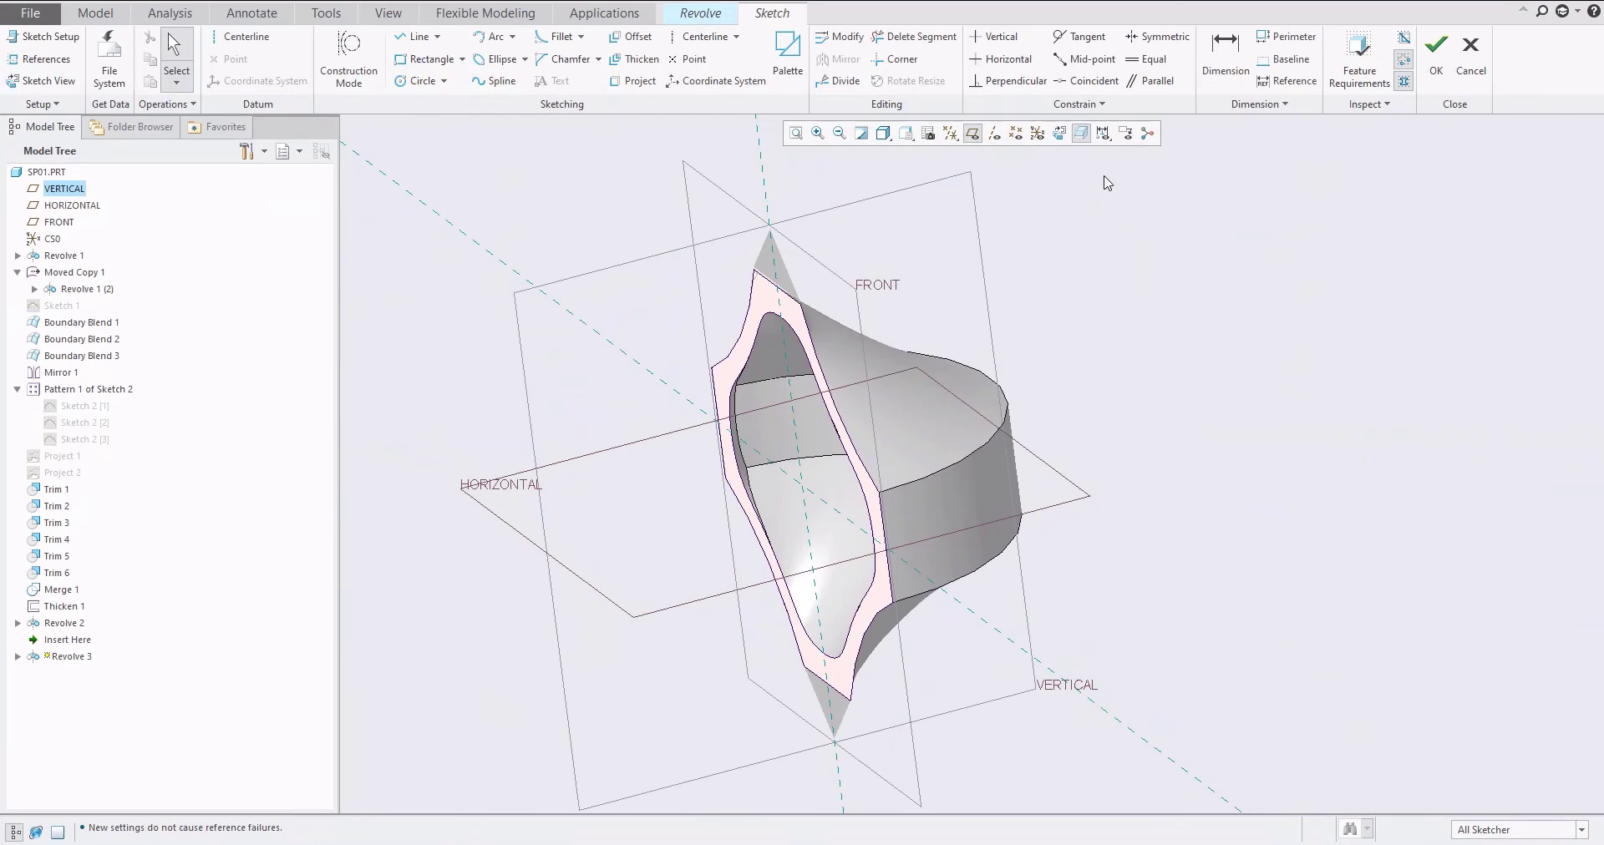
{"action": "left_click", "coordinate": [1059, 134]}
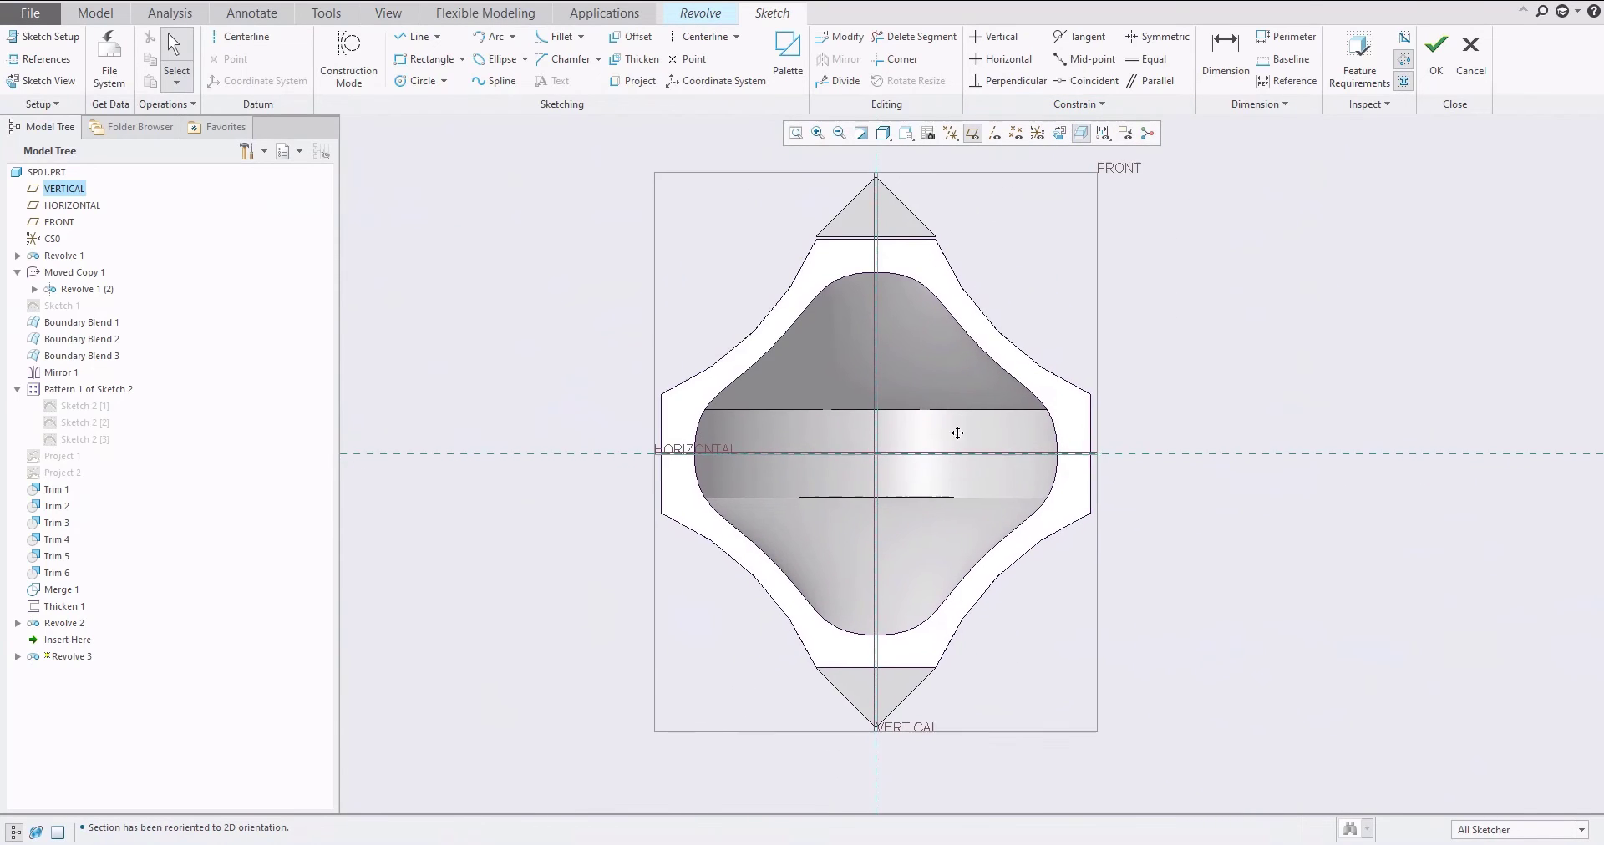
Sketch a closed triangle on the wall's outer edge midway between the two rim sections, with its apex outward on the horizontal reference line
{"action": "left_click", "coordinate": [416, 36]}
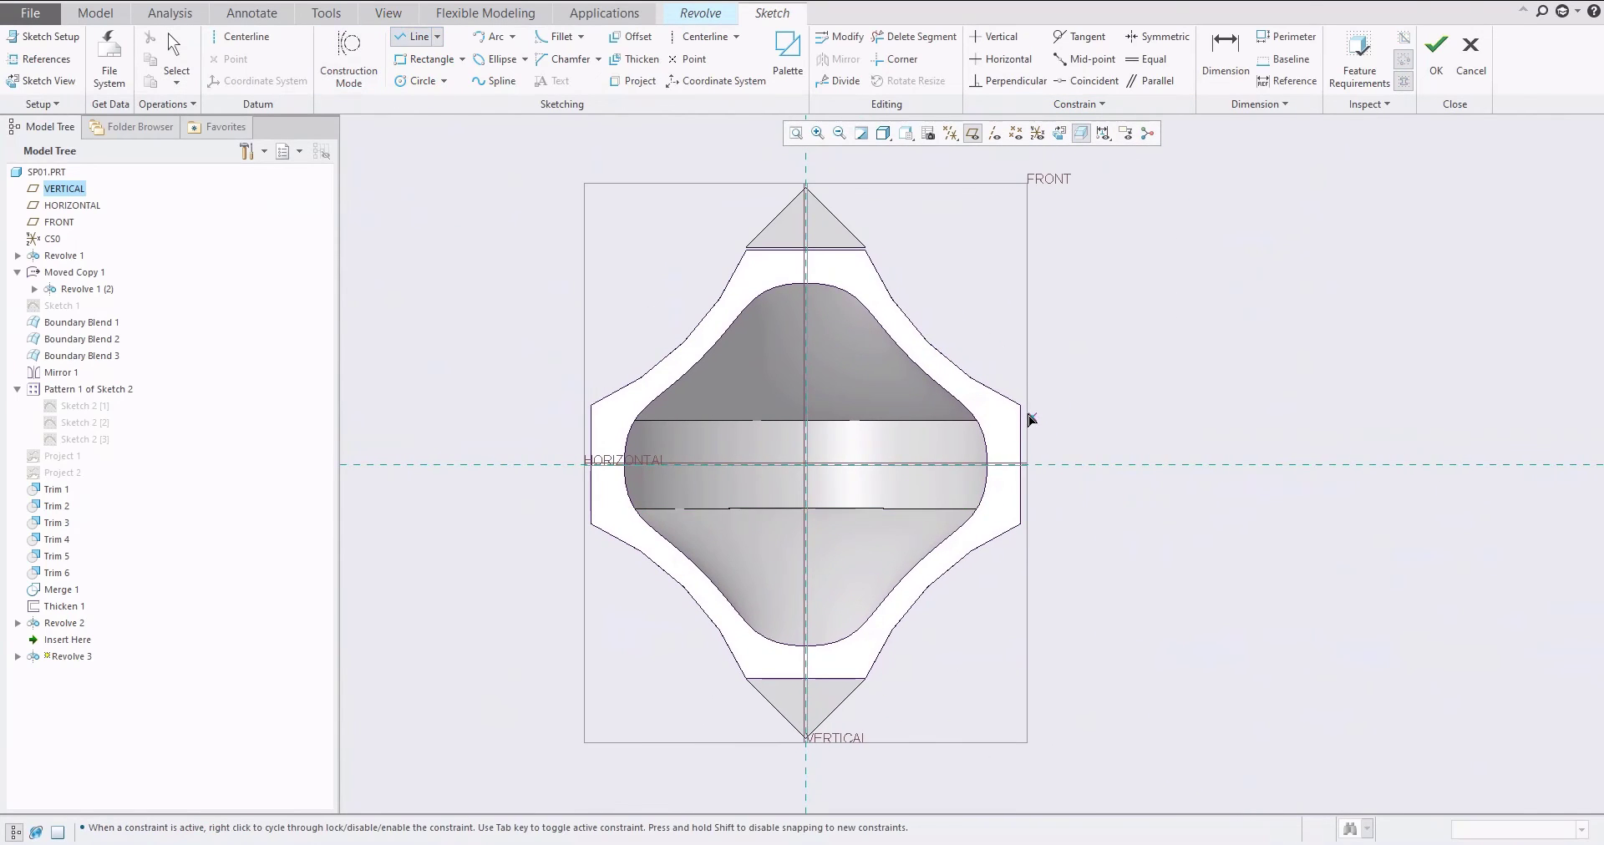
{"action": "left_click", "coordinate": [1022, 407]}
{"action": "left_click", "coordinate": [1075, 464]}
{"action": "left_click", "coordinate": [1023, 525]}
{"action": "left_click", "coordinate": [1020, 406]}
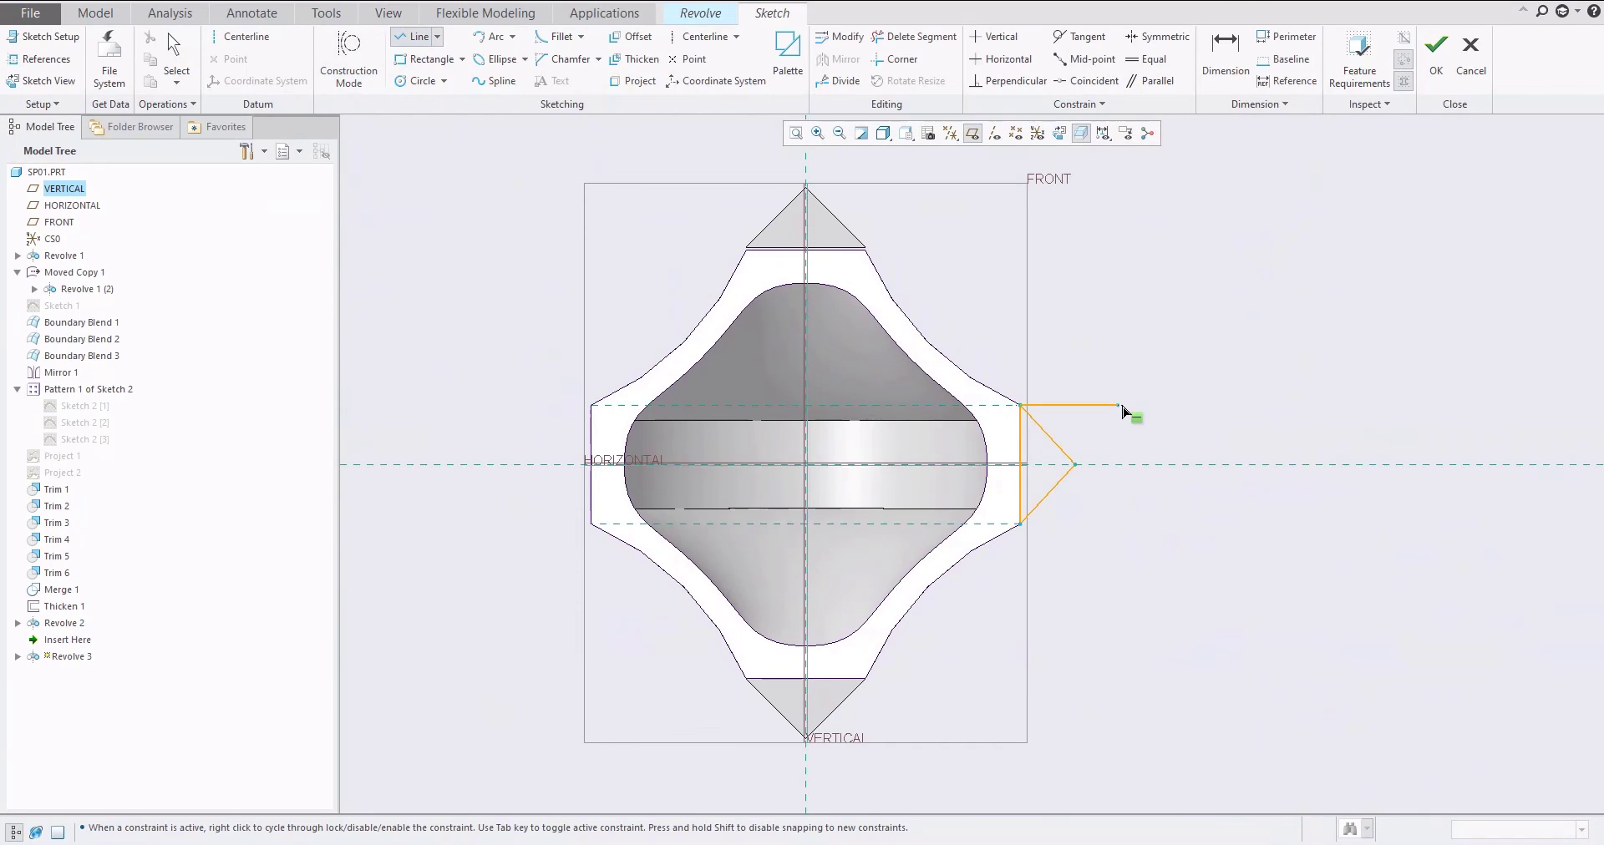
{"action": "scroll", "coordinate": [1123, 411], "scroll_direction": "up", "scroll_amount": 1}
{"action": "middle_click", "coordinate": [1123, 460]}
Dimension the angle between the new triangle's two sloping lines as 90°
{"action": "left_click", "coordinate": [1225, 57]}
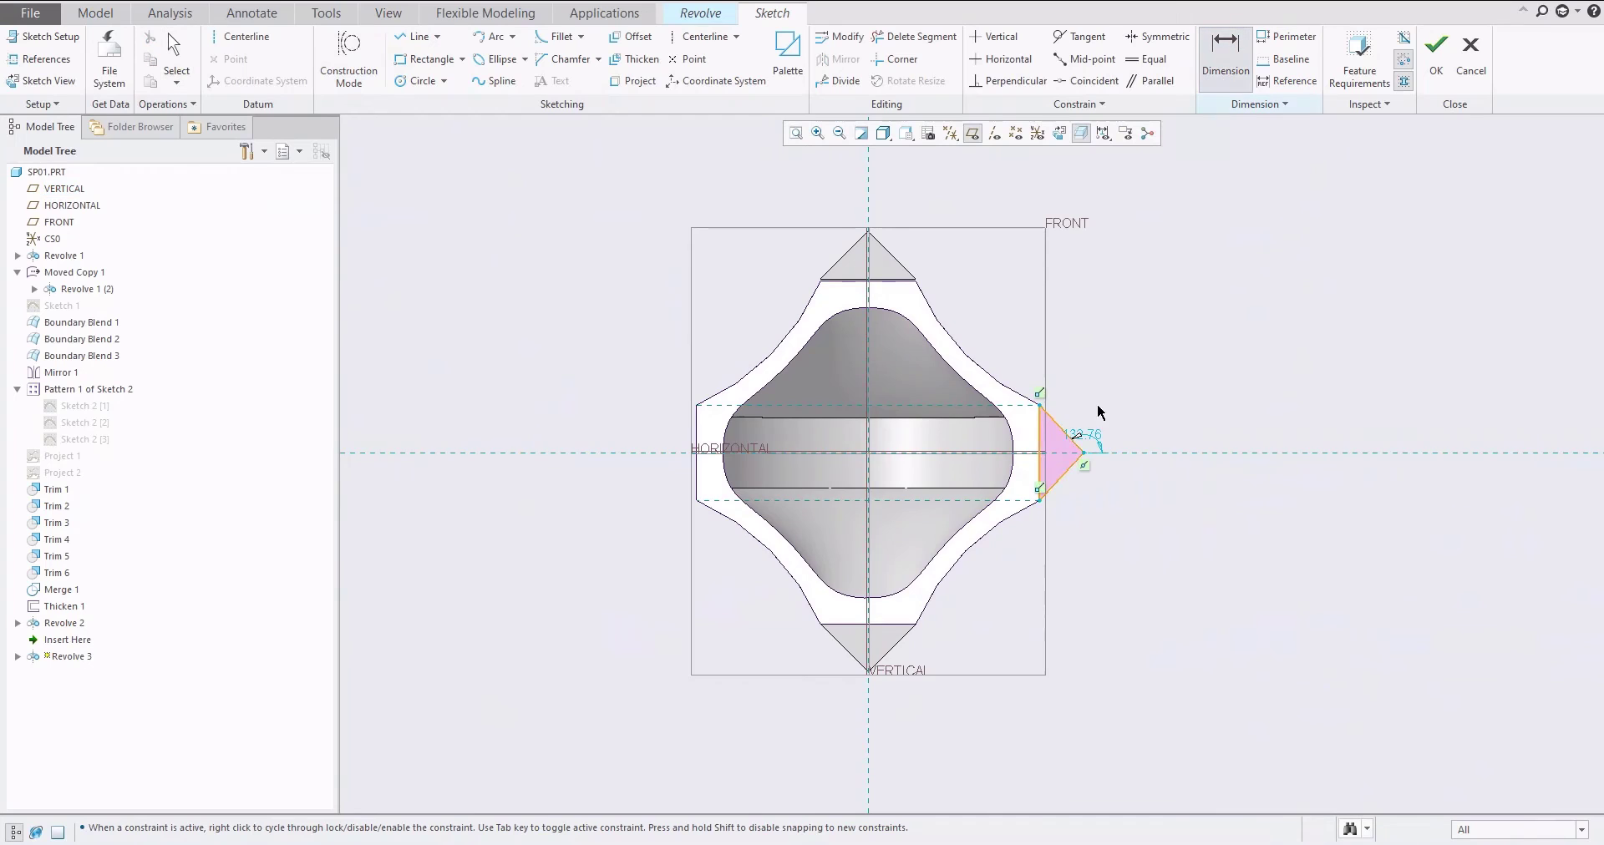
{"action": "scroll", "coordinate": [1085, 421], "scroll_direction": "down", "scroll_amount": 3}
{"action": "left_click", "coordinate": [1049, 532]}
{"action": "middle_click", "coordinate": [1021, 520]}
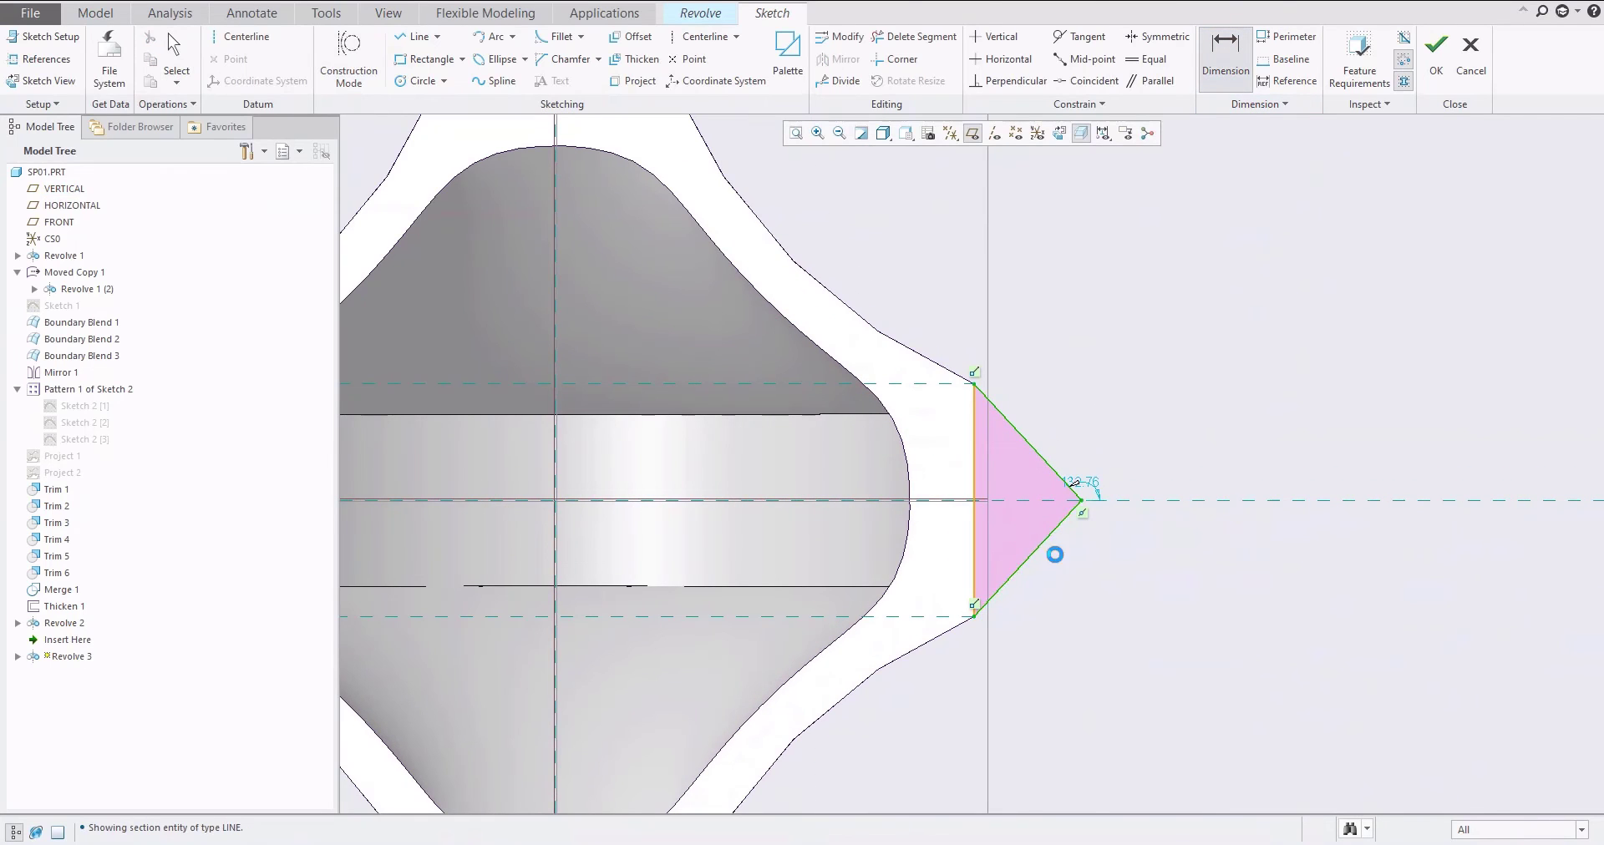
{"action": "type", "text": "90"}
{"action": "key", "text": "Return"}
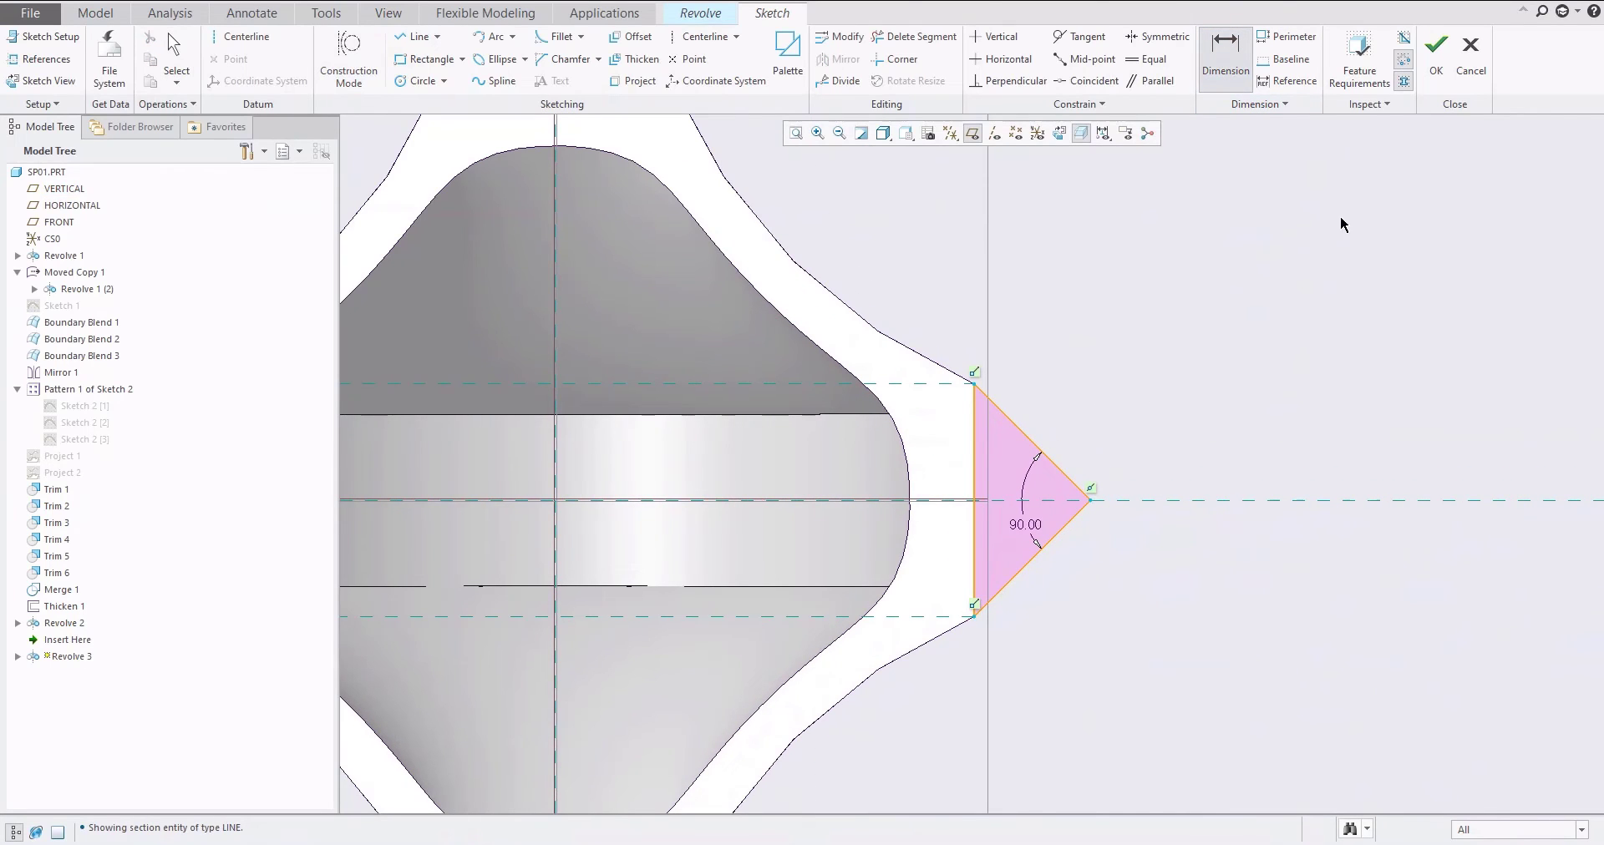
Add a geometry centerline along the vertical reference line through the sketch origin and finish the second rim's sketch
{"action": "scroll", "coordinate": [1320, 293], "scroll_direction": "up", "scroll_amount": 1}
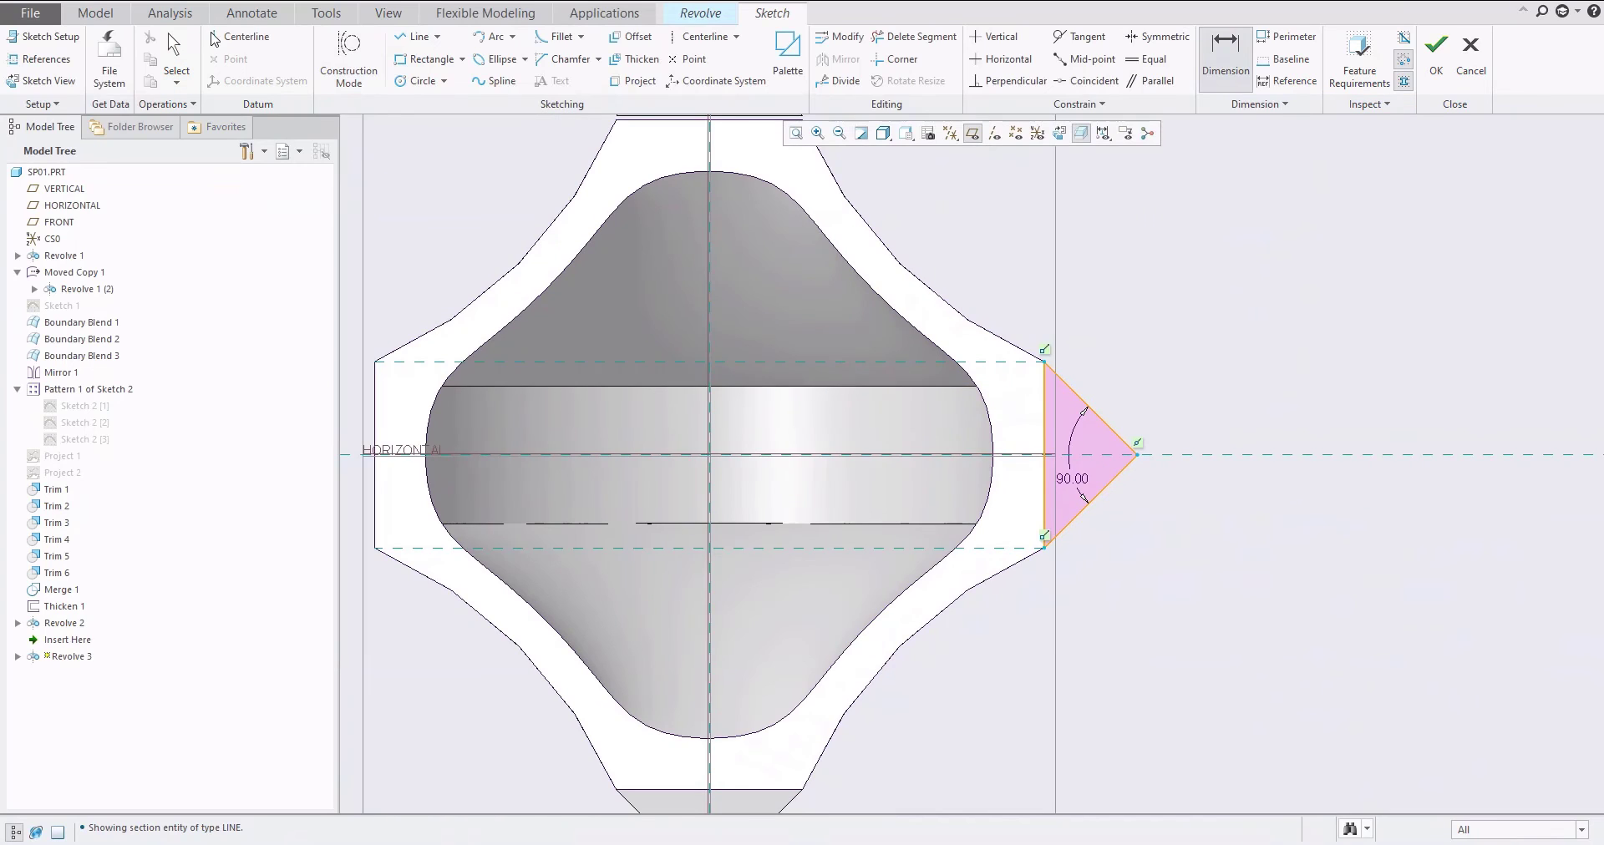
{"action": "left_click", "coordinate": [241, 36]}
{"action": "left_click", "coordinate": [709, 455]}
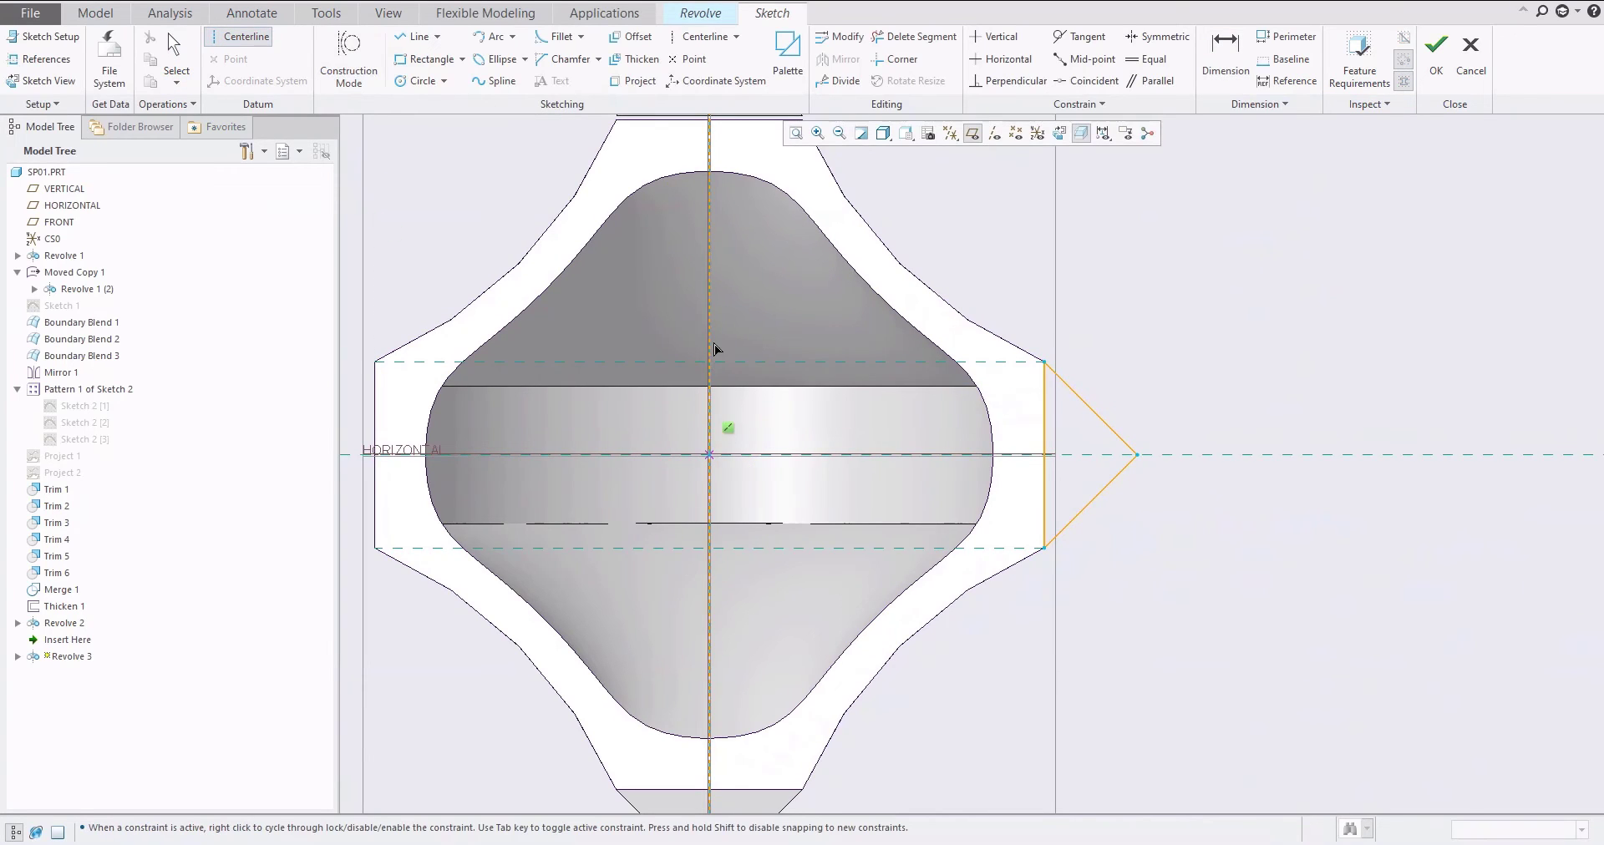
{"action": "left_click", "coordinate": [728, 335]}
{"action": "middle_click", "coordinate": [760, 329]}
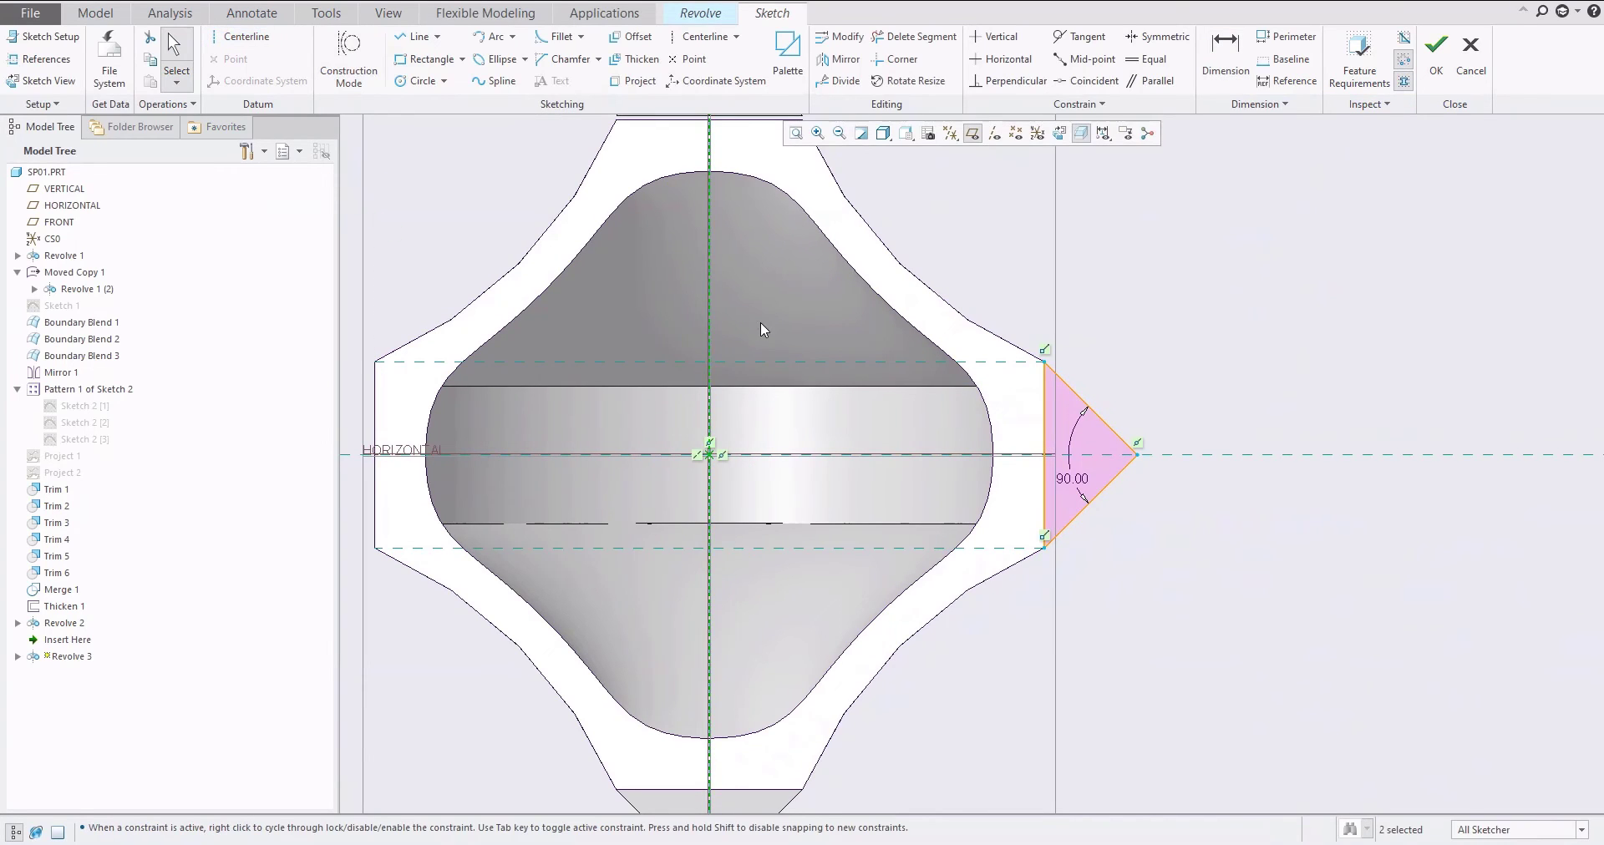
{"action": "left_click", "coordinate": [1435, 57]}
Set the second rim's revolve angle to 180° and complete the feature
{"action": "mouse_move", "coordinate": [1159, 493]}
{"action": "middle_mouse_down"}
{"action": "mouse_move", "coordinate": [845, 581]}
{"action": "mouse_move", "coordinate": [827, 568]}
{"action": "middle_mouse_up"}
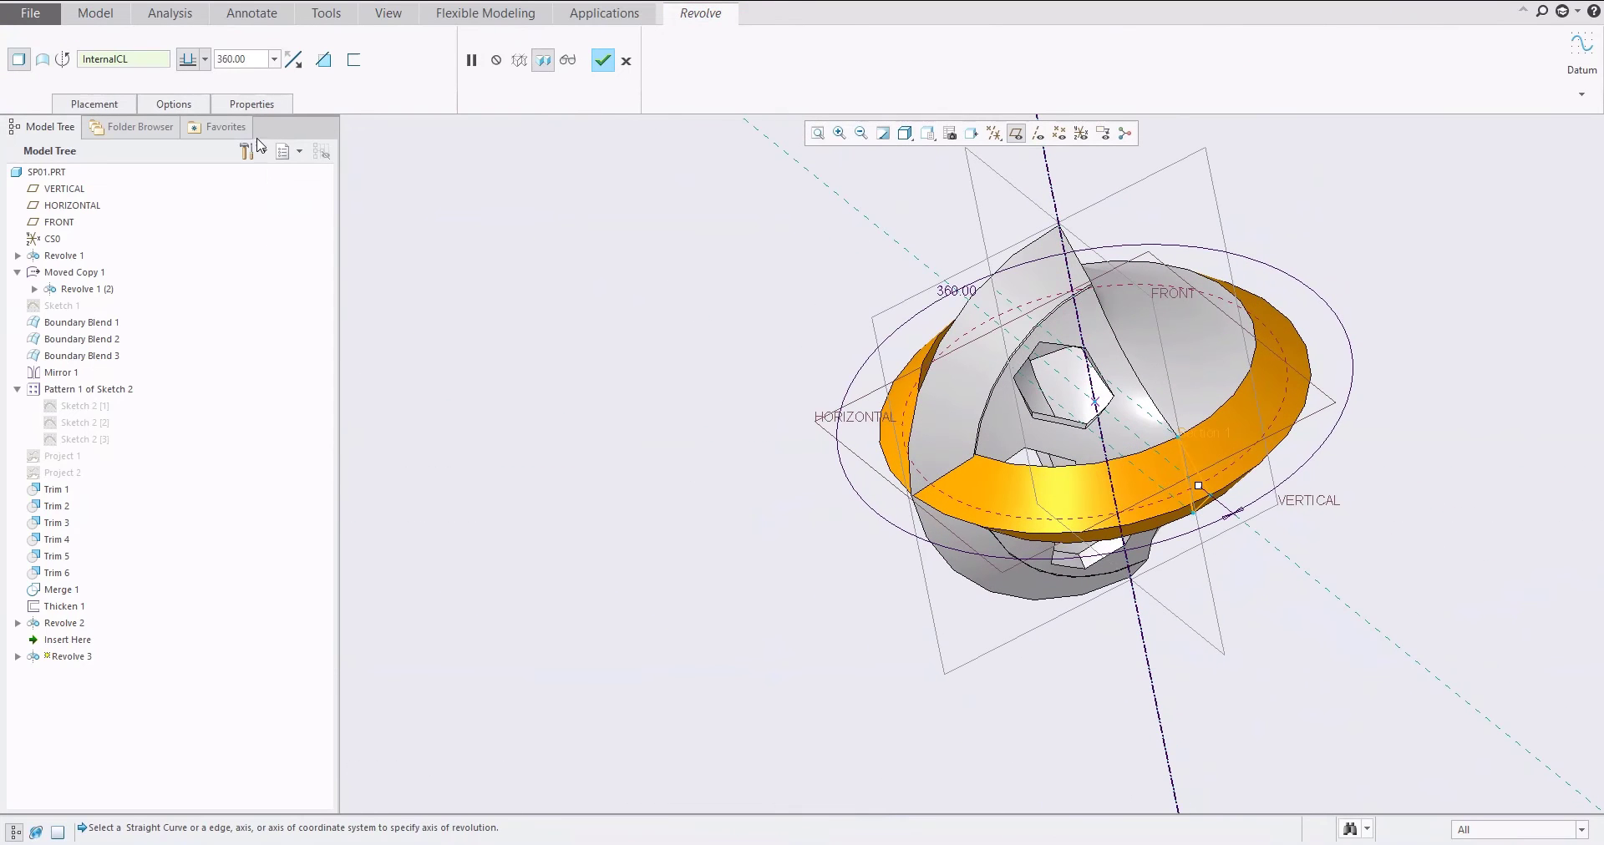
{"action": "left_click", "coordinate": [275, 61]}
{"action": "left_click", "coordinate": [236, 99]}
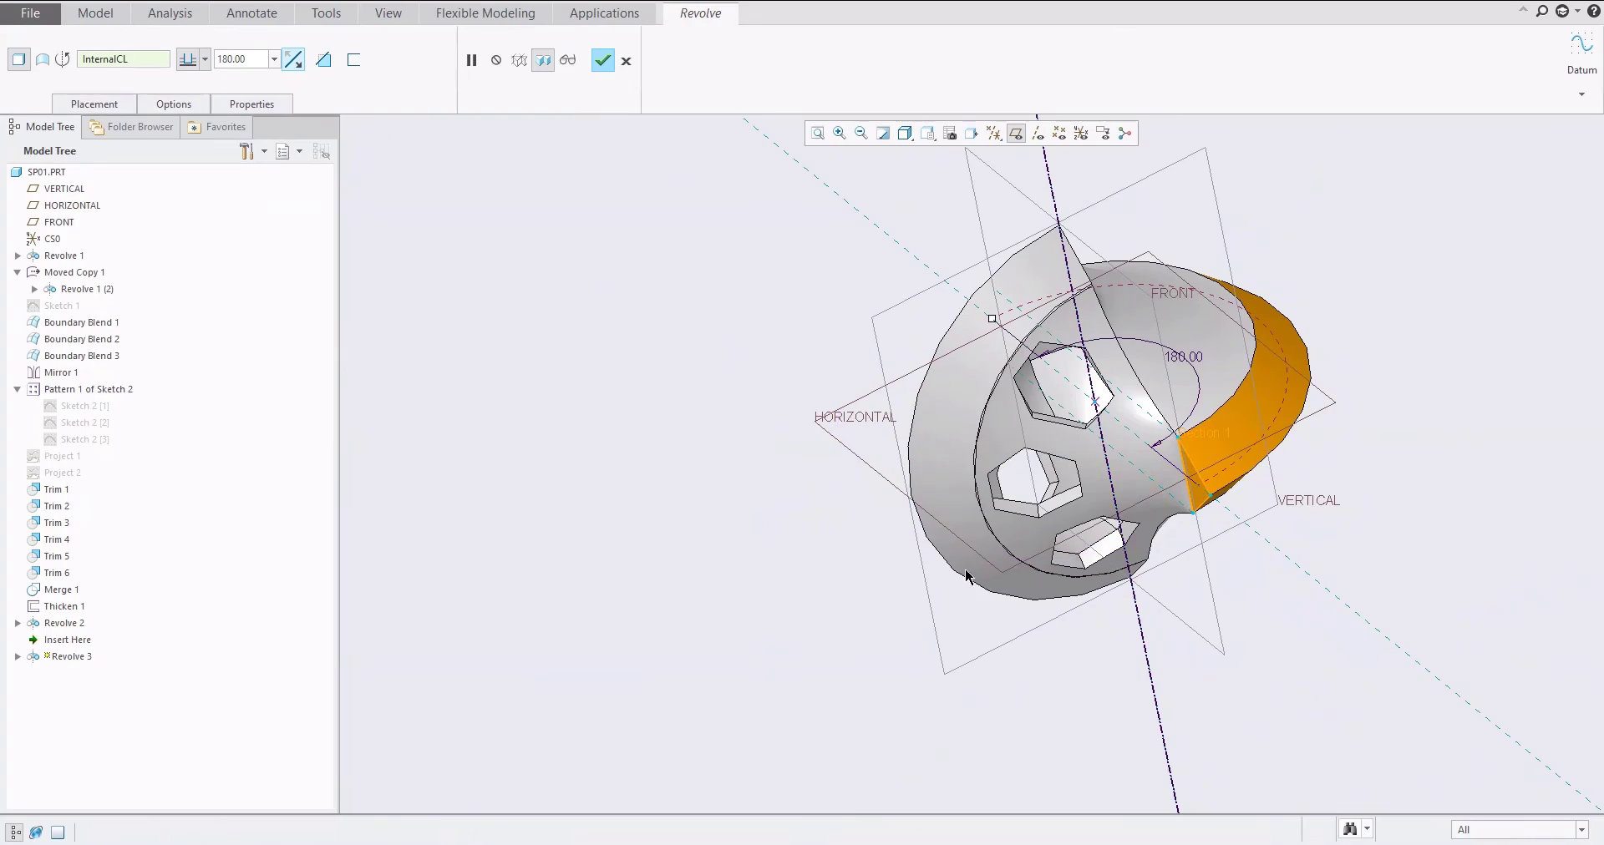
{"action": "middle_click_drag", "start_coordinate": [959, 669], "coordinate": [877, 627]}
{"action": "left_click", "coordinate": [603, 60]}
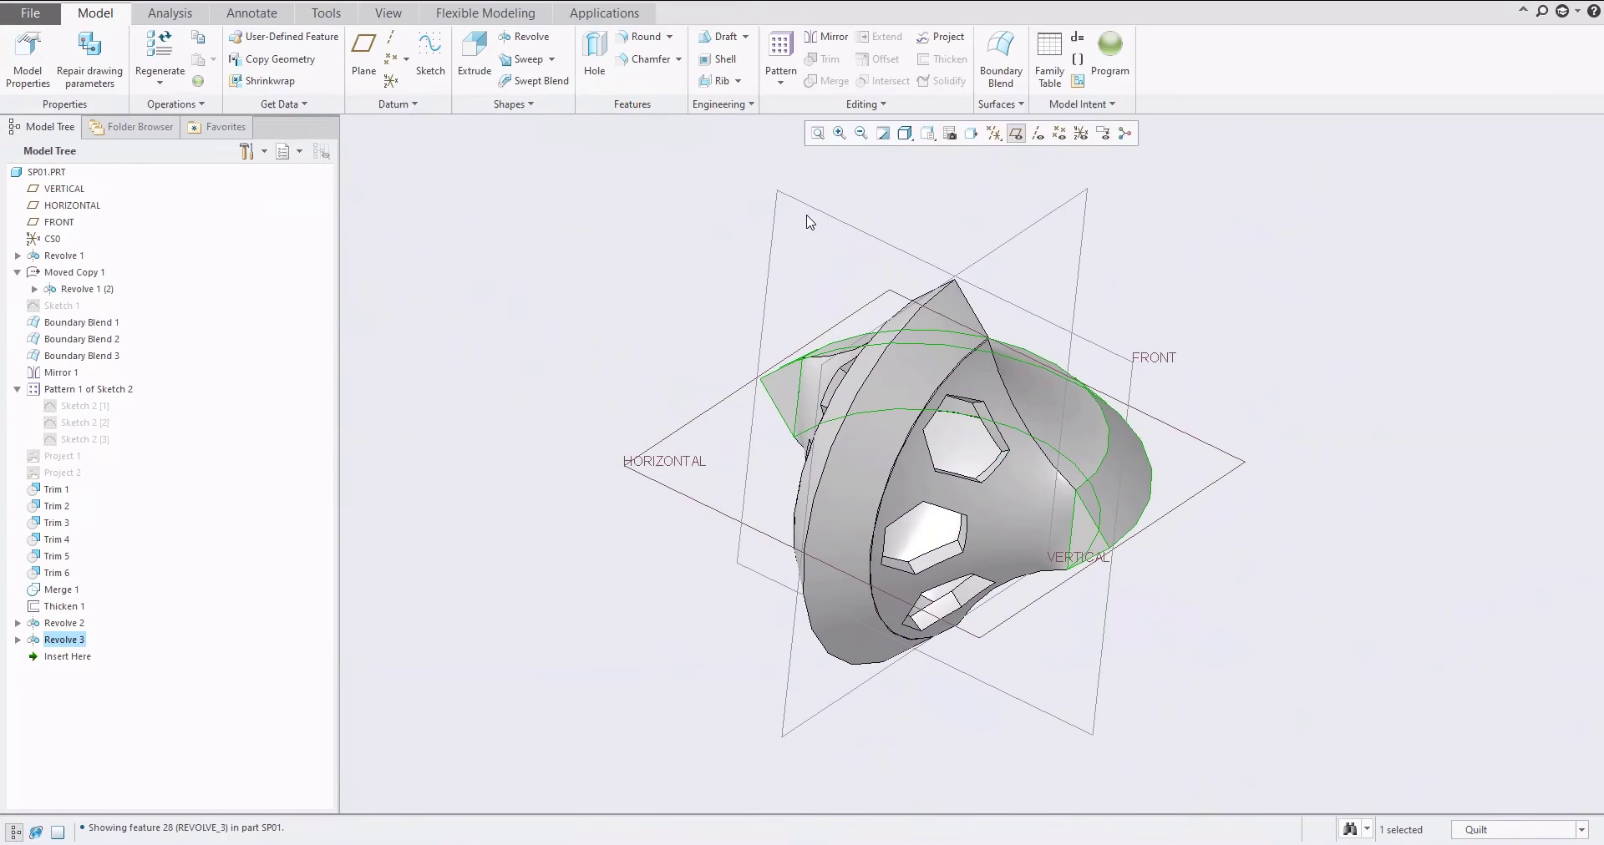
Hide the datum planes and examine closely where the revolved rims meet the thickened wall
{"action": "middle_click_drag", "start_coordinate": [1331, 382], "coordinate": [1211, 351]}
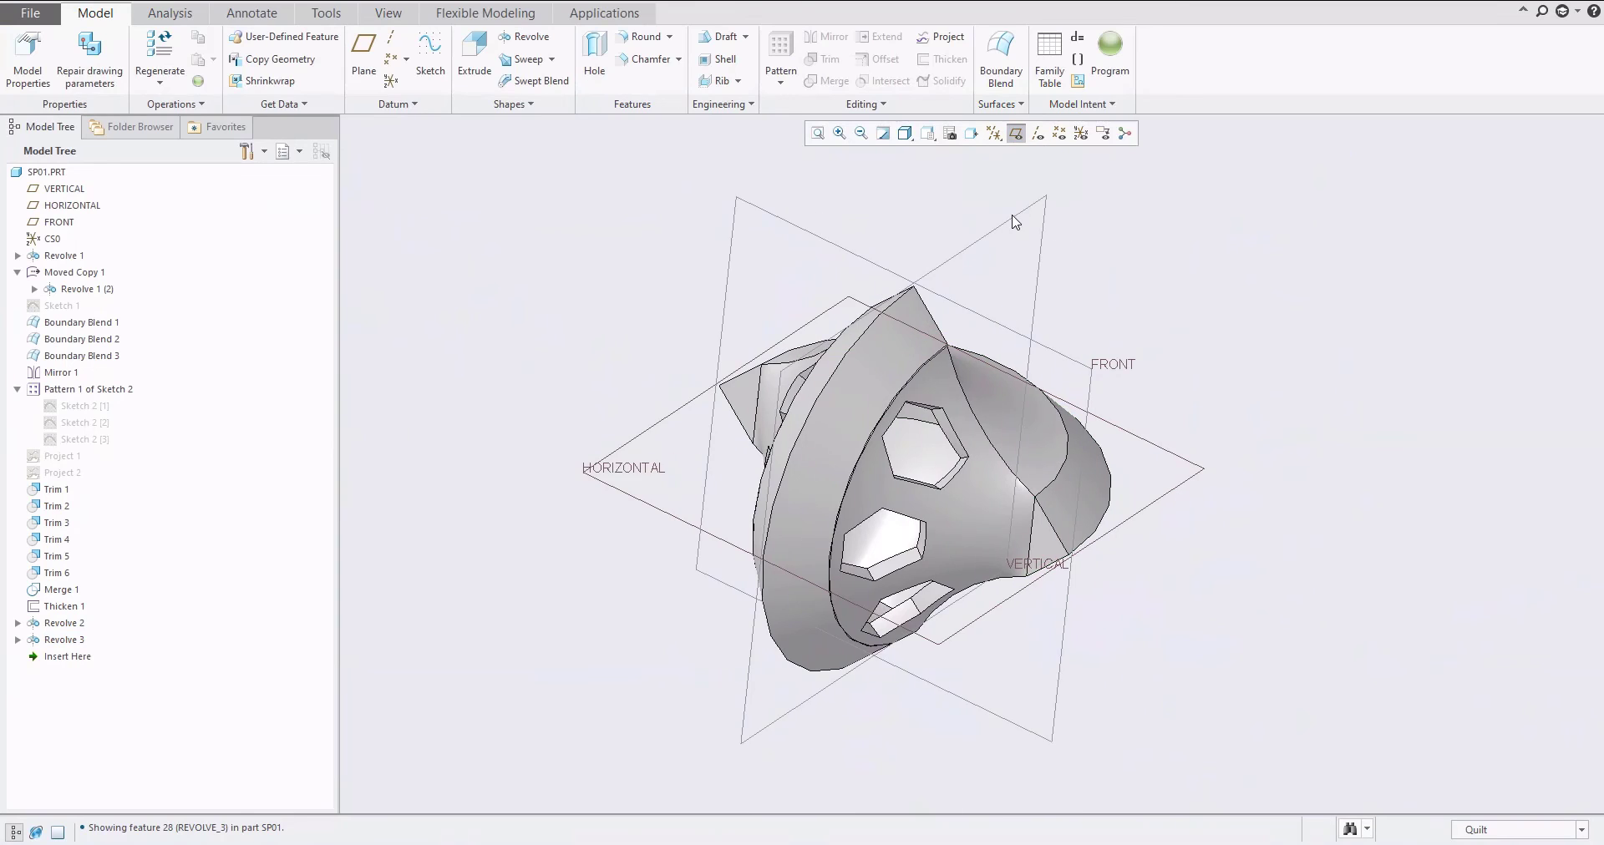
{"action": "left_click", "coordinate": [1016, 133]}
{"action": "middle_click_drag", "start_coordinate": [969, 409], "coordinate": [927, 434]}
{"action": "scroll", "coordinate": [789, 536], "scroll_direction": "down", "scroll_amount": 5}
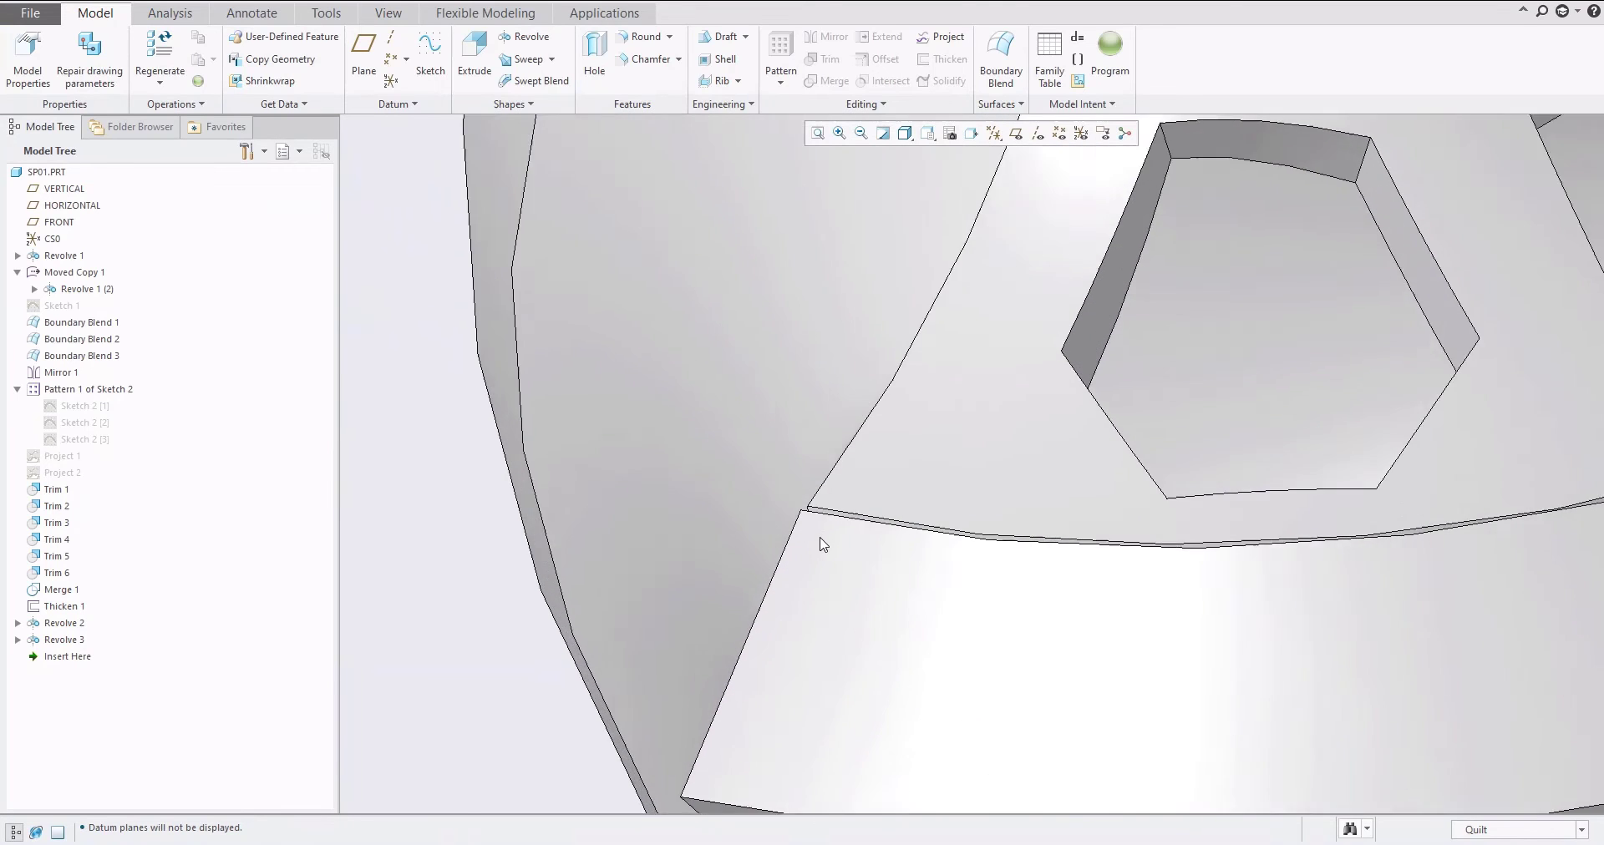
{"action": "scroll", "coordinate": [822, 544], "scroll_direction": "up", "scroll_amount": 3}
{"action": "middle_click_drag", "start_coordinate": [835, 465], "coordinate": [865, 406]}
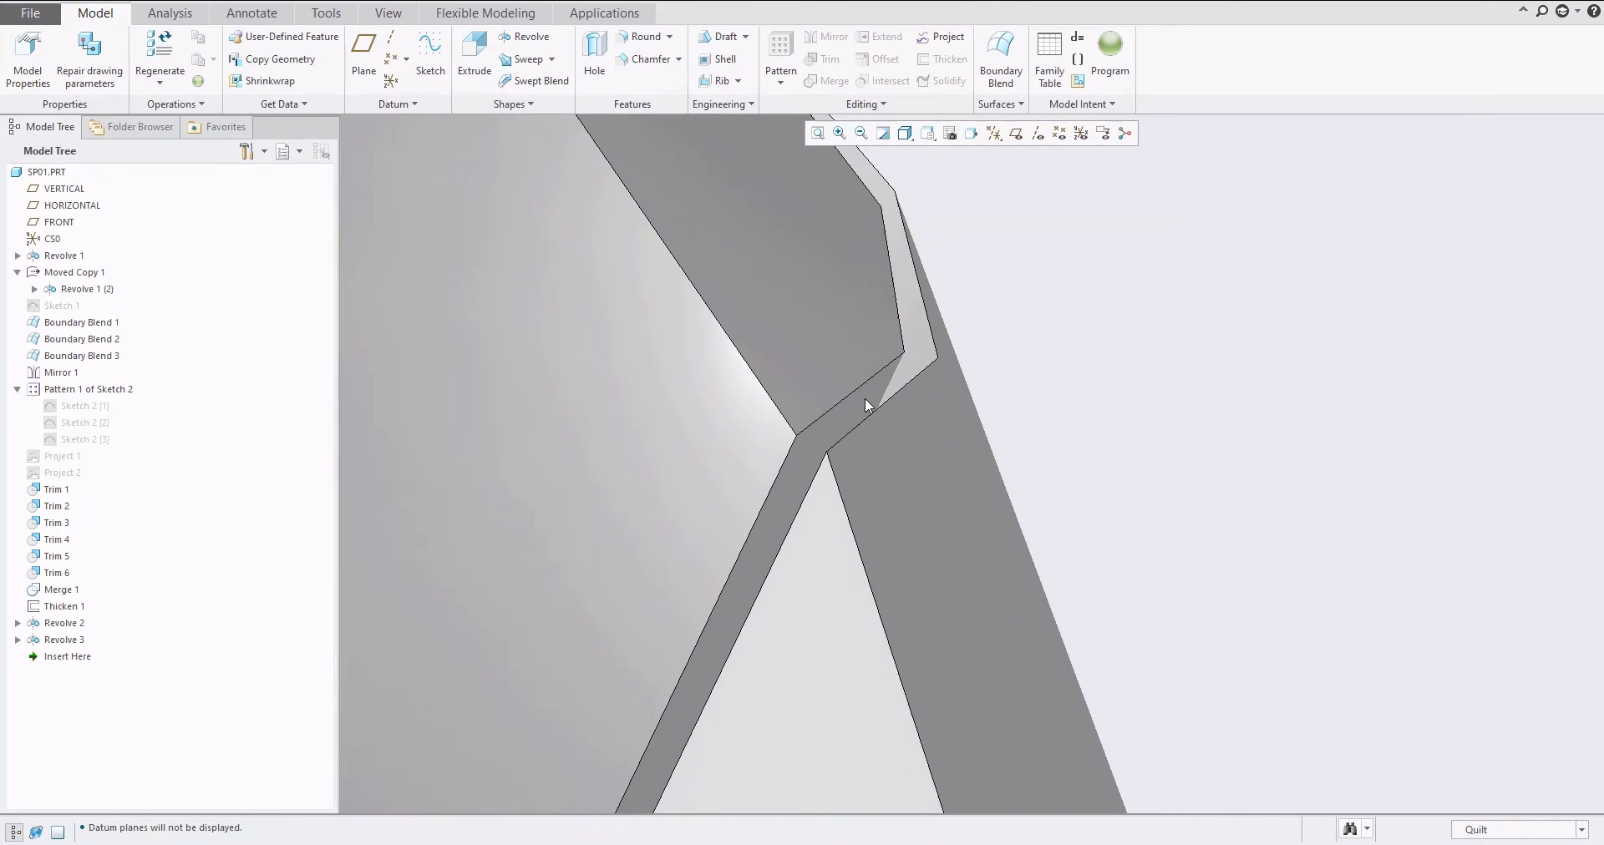
{"action": "scroll", "coordinate": [844, 511], "scroll_direction": "down", "scroll_amount": 4}
{"action": "middle_click_drag", "start_coordinate": [903, 478], "coordinate": [835, 492]}
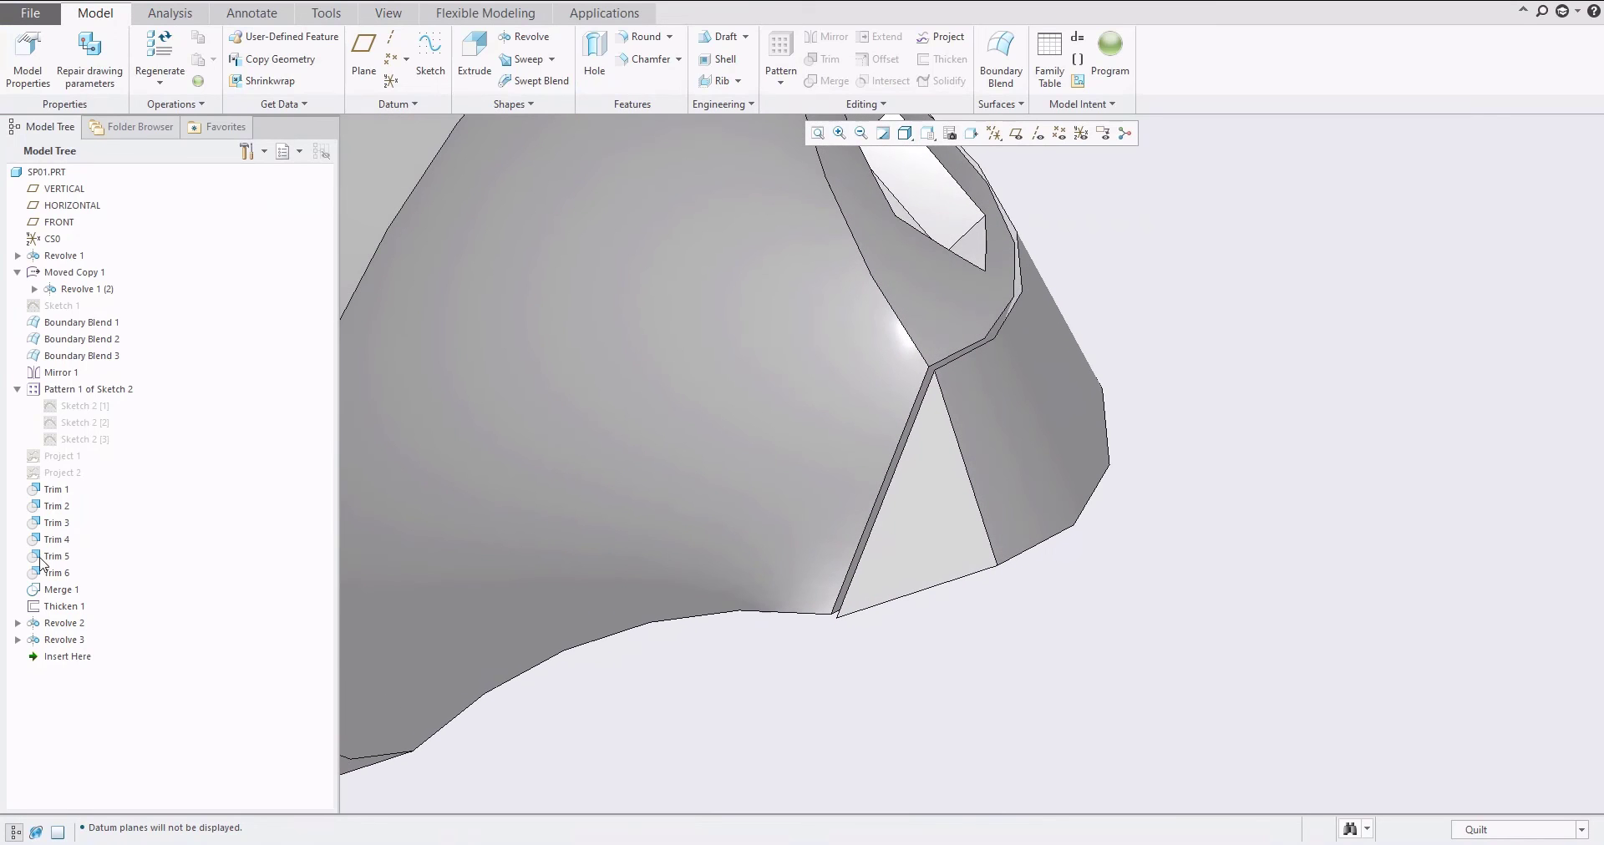
Open Section 1 of Revolve 2 for editing and delete its vertical centerline
{"action": "left_click", "coordinate": [18, 623]}
{"action": "left_click", "coordinate": [76, 640]}
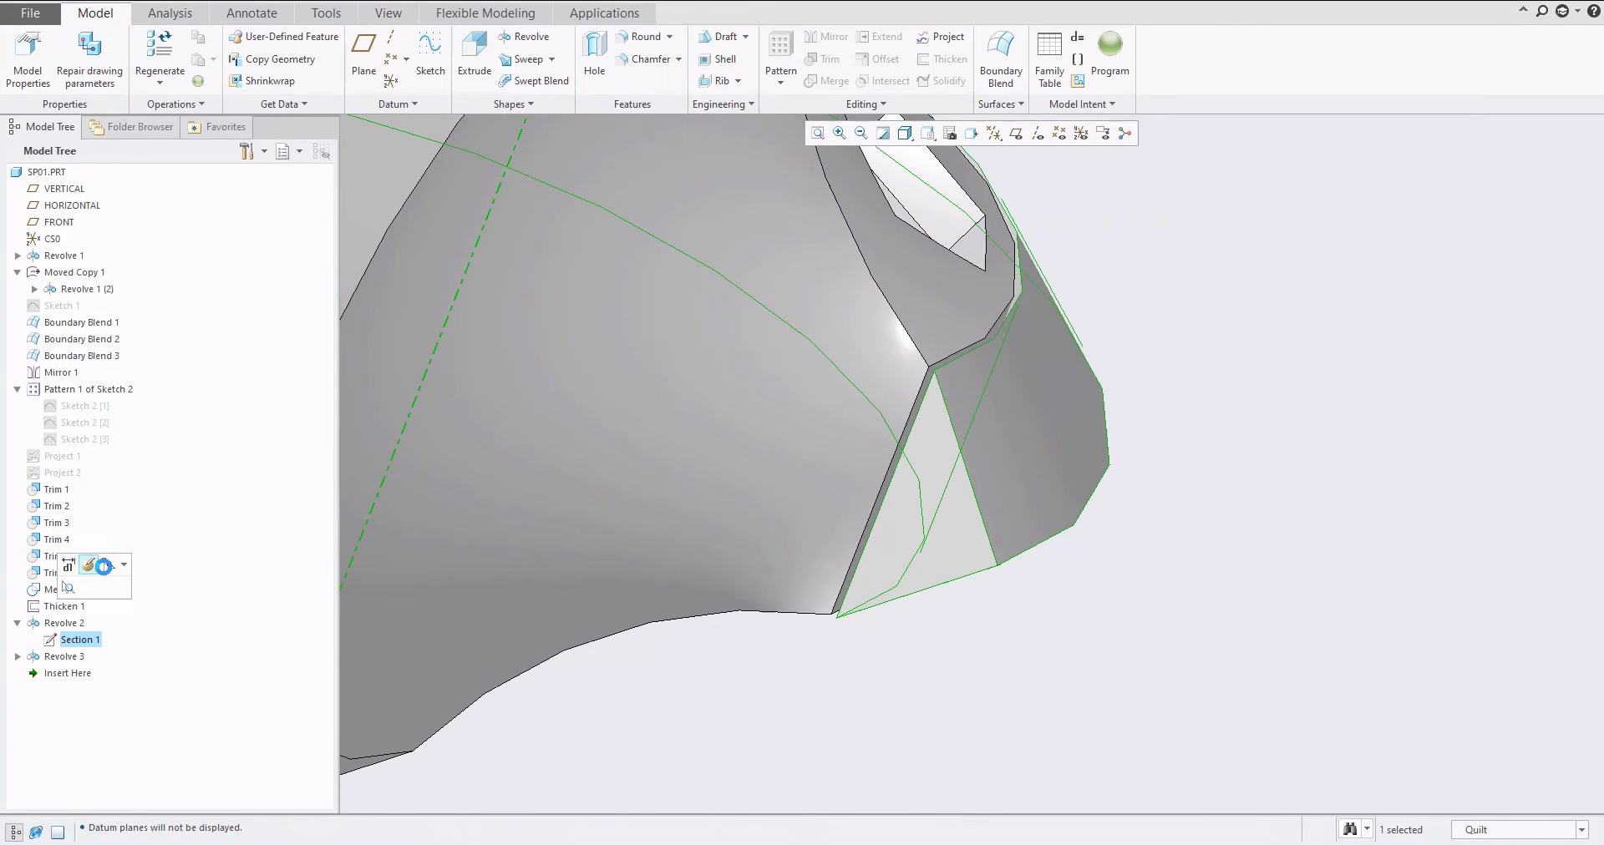
{"action": "scroll", "coordinate": [1228, 618], "scroll_direction": "up", "scroll_amount": 5}
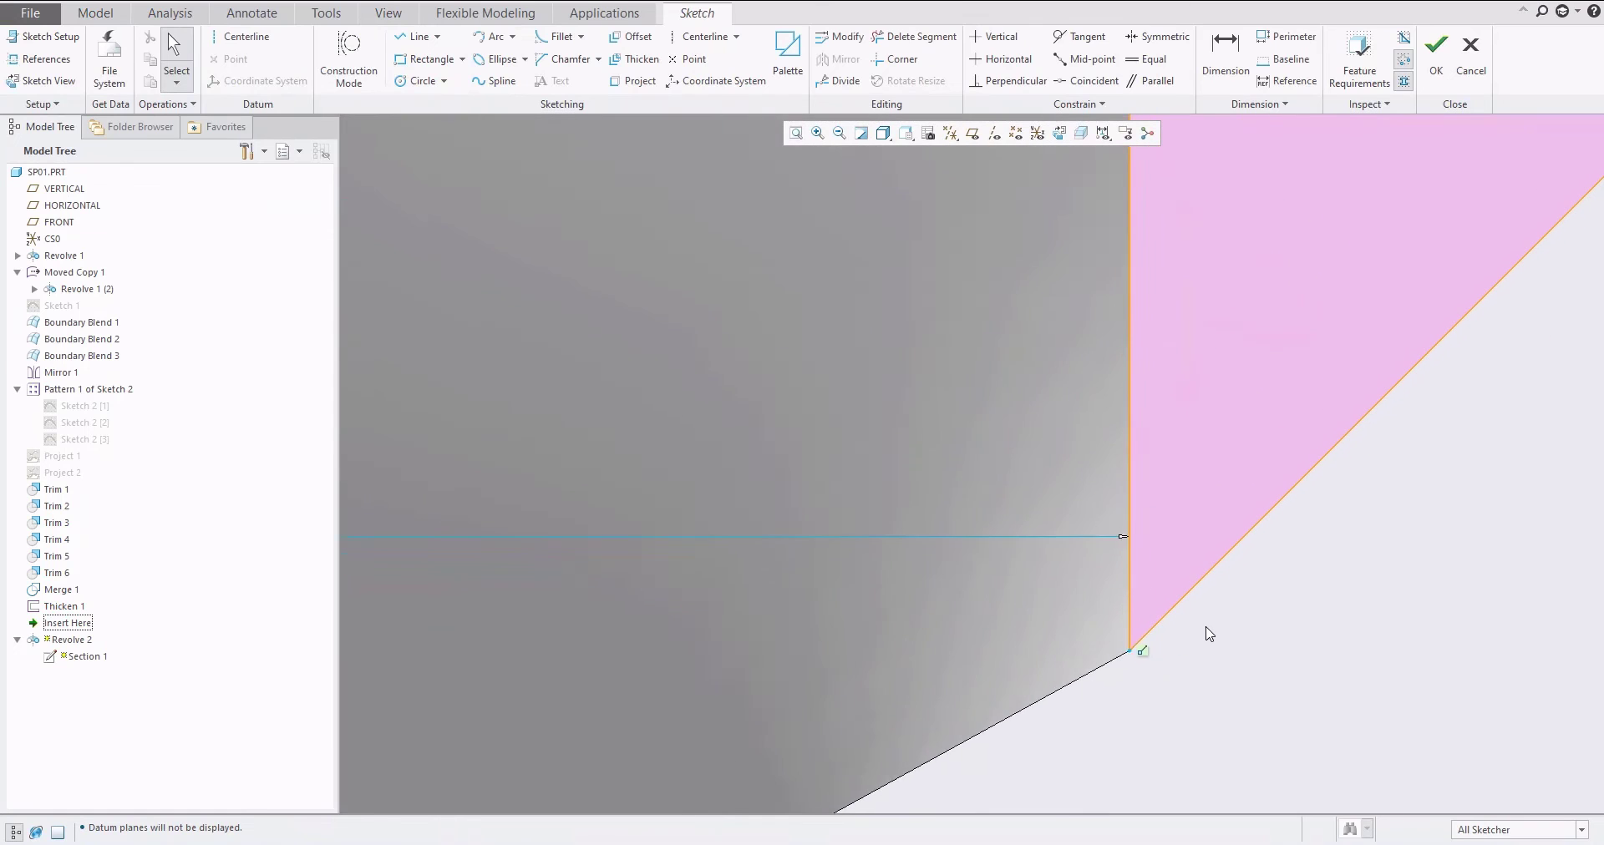
{"action": "scroll", "coordinate": [1199, 573], "scroll_direction": "down", "scroll_amount": 6}
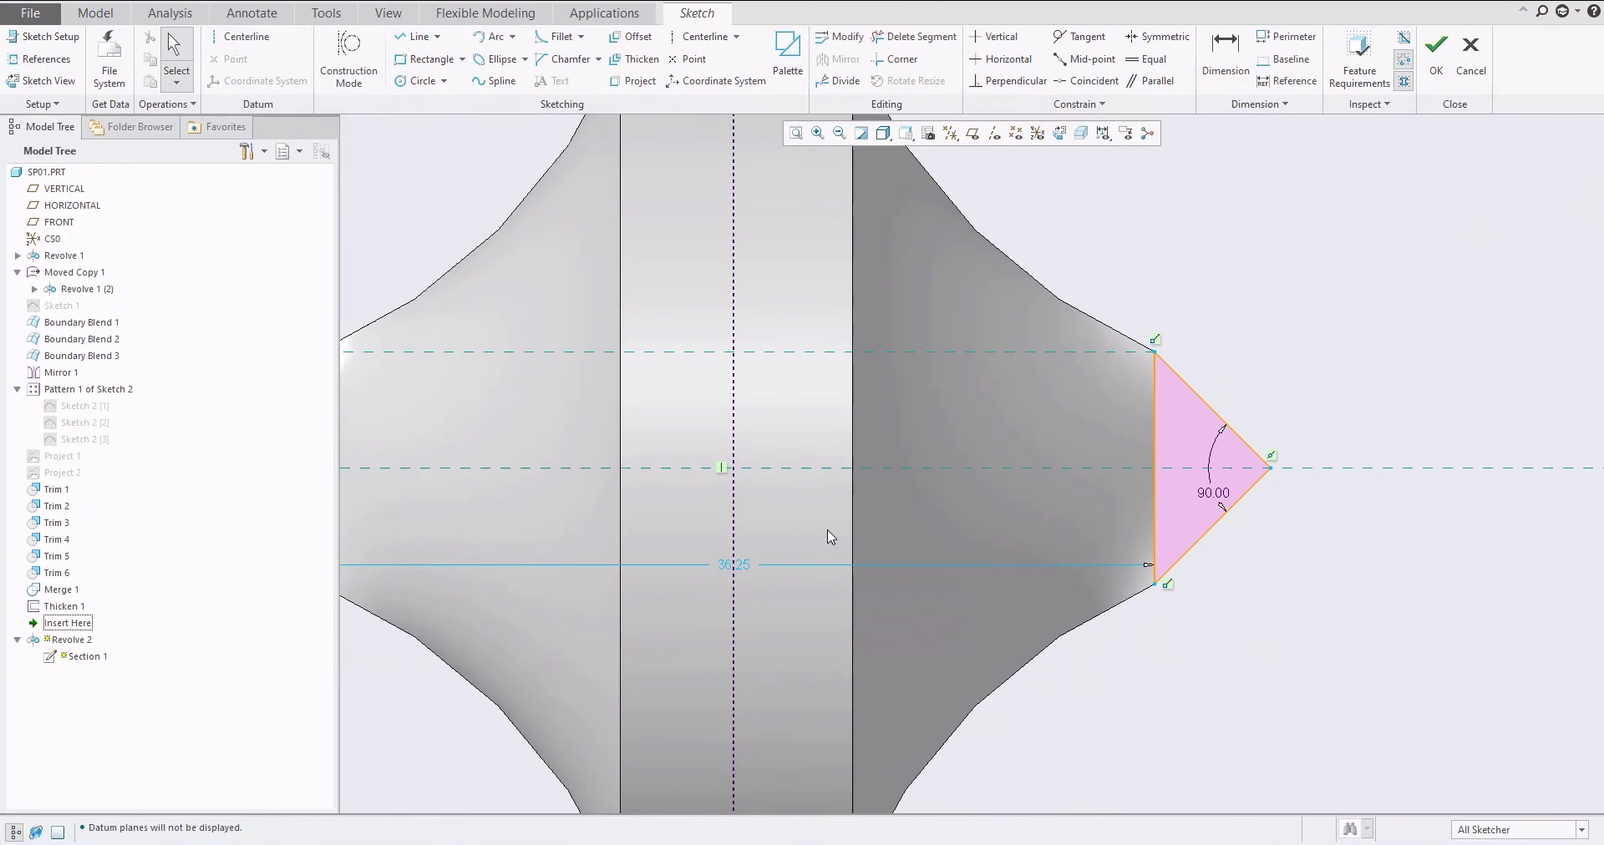
{"action": "scroll", "coordinate": [831, 537], "scroll_direction": "down", "scroll_amount": 3}
{"action": "left_click", "coordinate": [781, 246]}
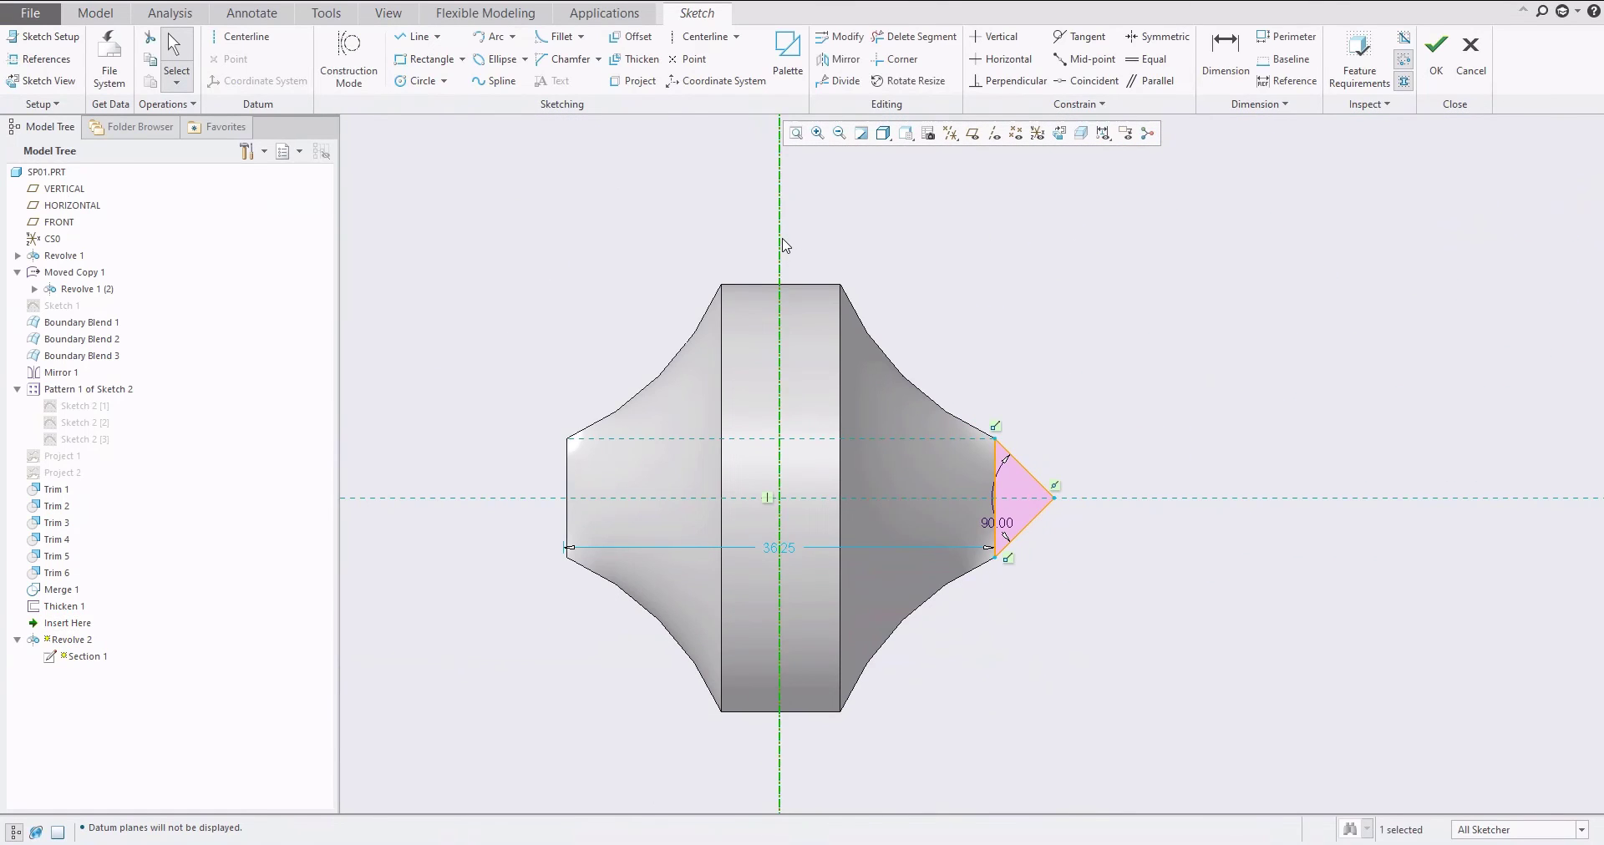
{"action": "key", "text": "Delete"}
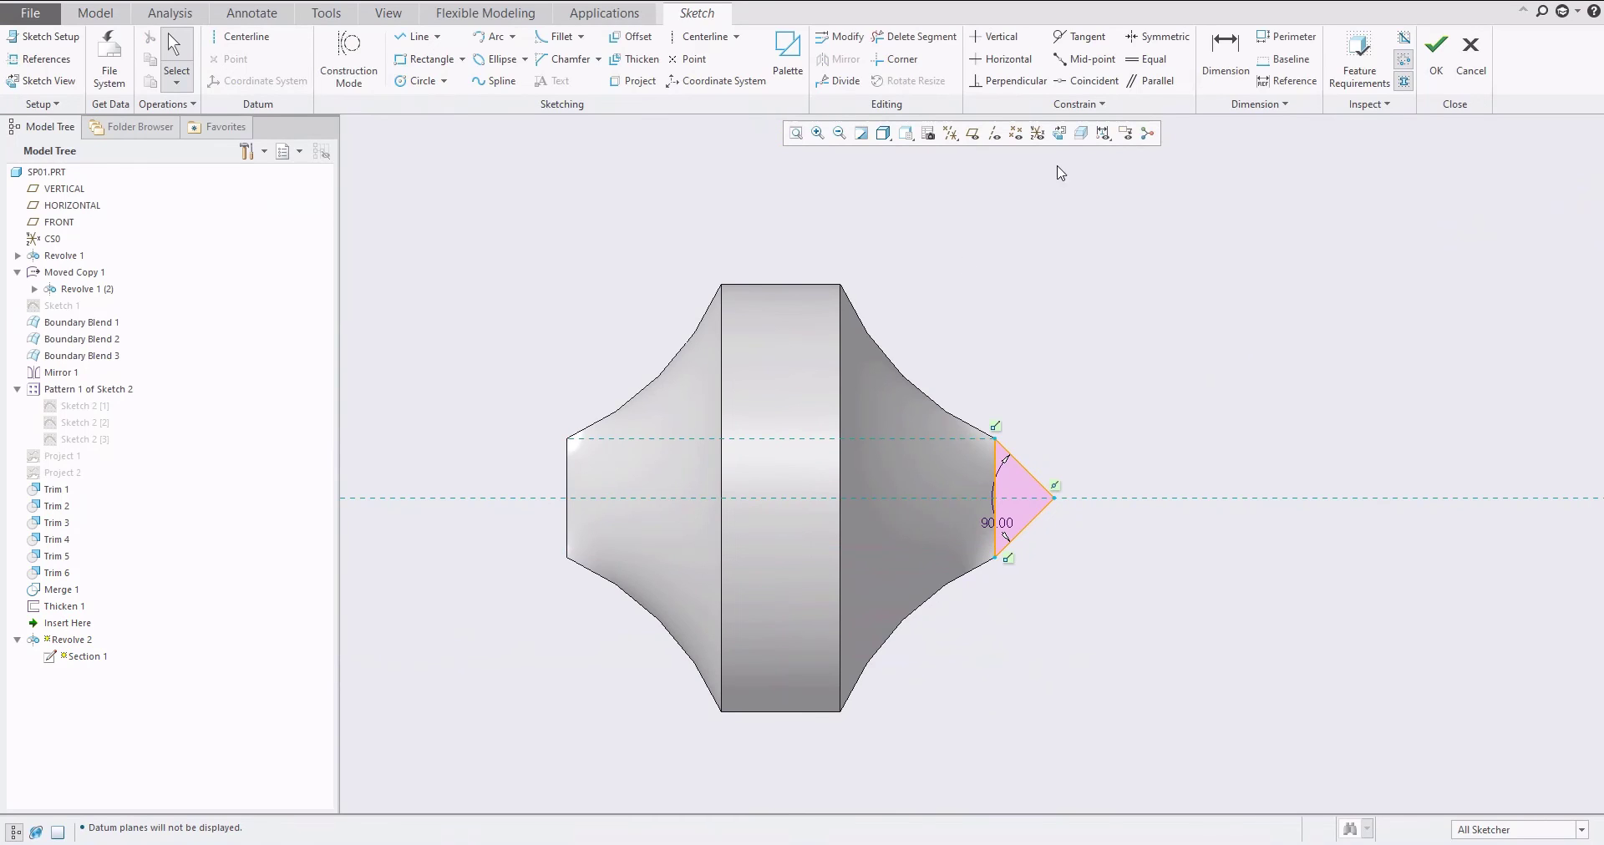
Show the datum planes and add the HORIZONTAL datum plane as a reference for the rim's section sketch
{"action": "left_click", "coordinate": [973, 136]}
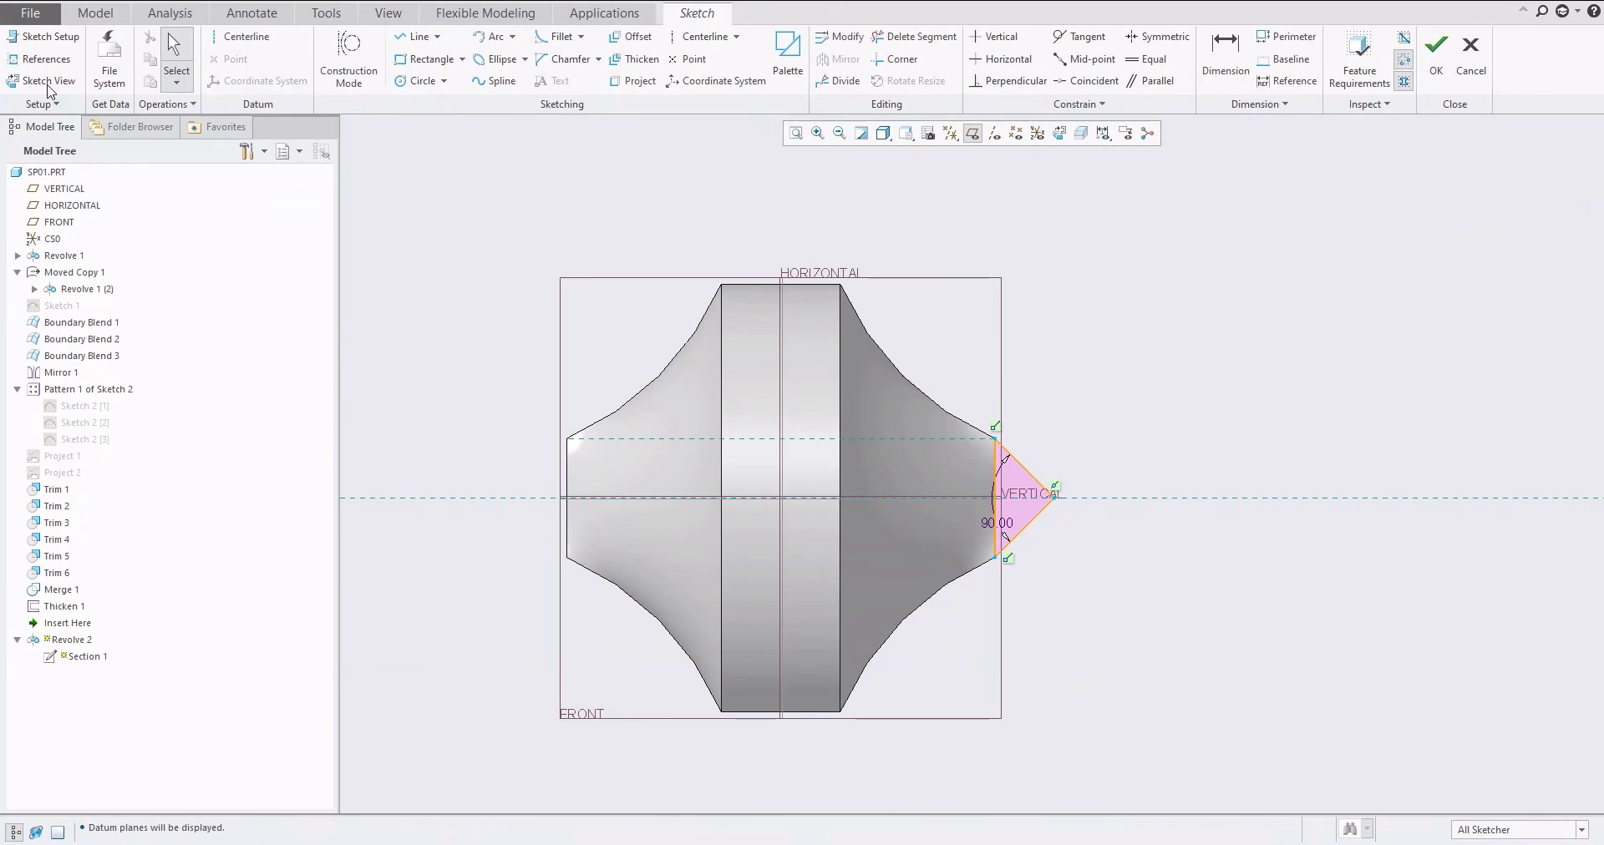
{"action": "left_click", "coordinate": [39, 58]}
{"action": "left_click", "coordinate": [784, 314]}
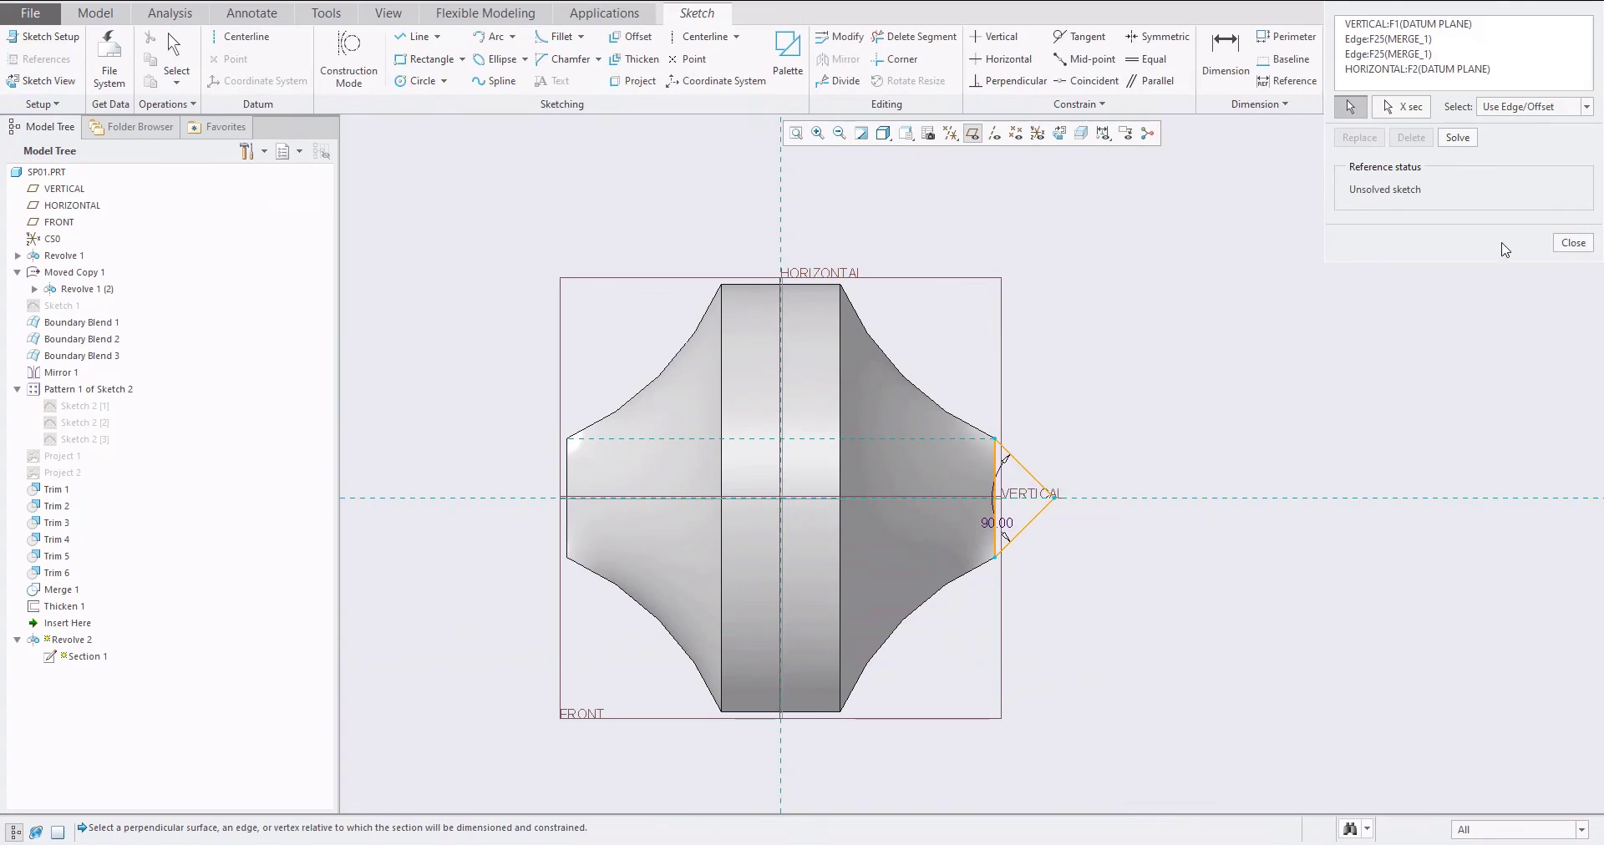
{"action": "left_click", "coordinate": [1570, 244]}
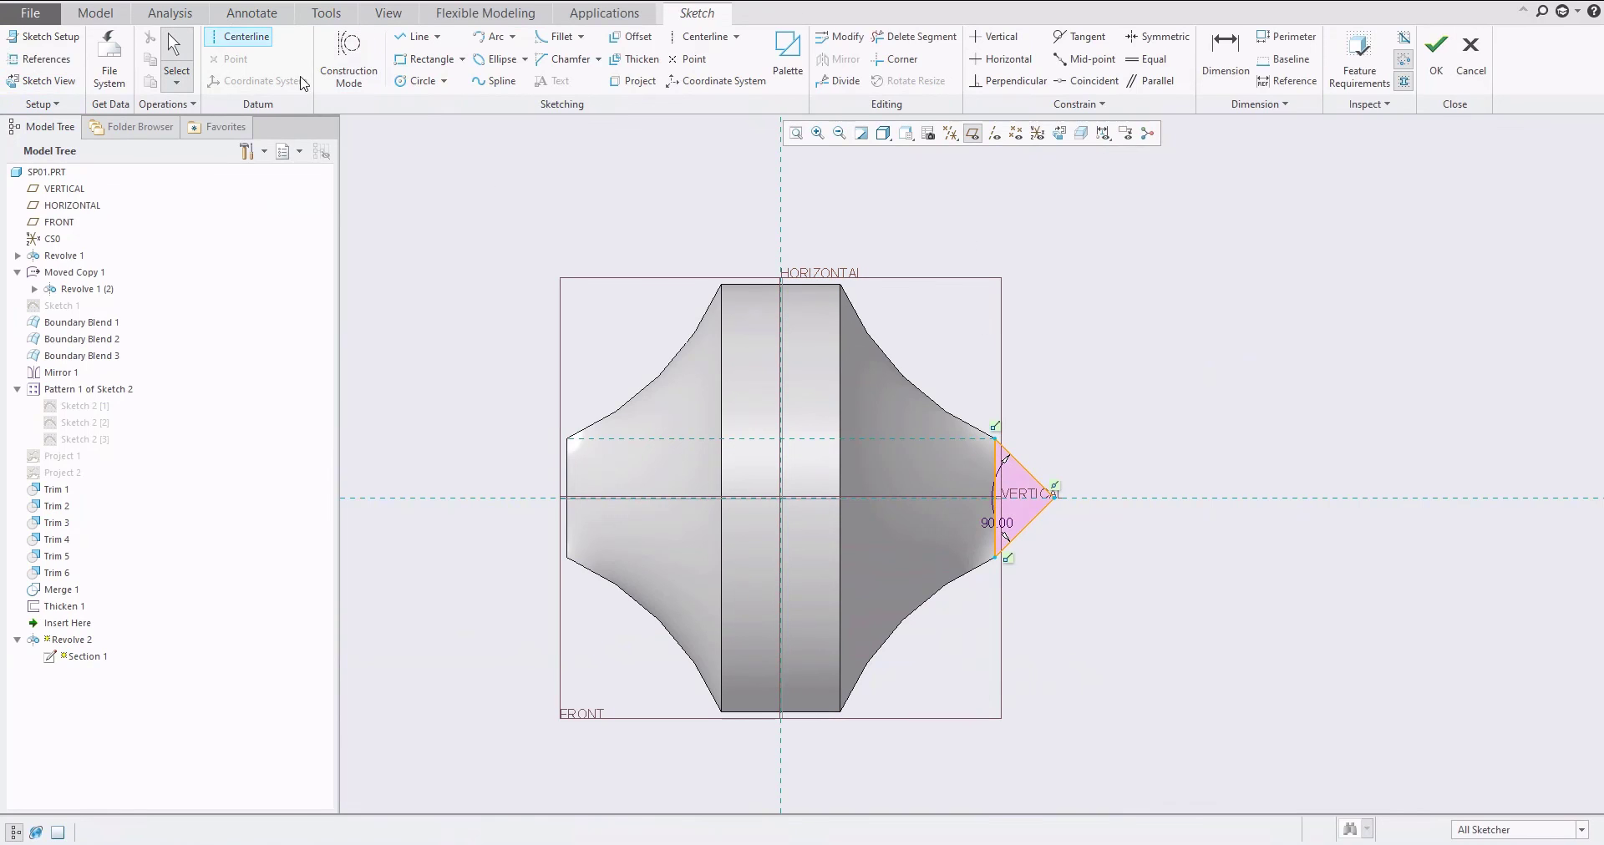
Add a vertical geometry centerline along the HORIZONTAL plane reference through the sketch origin and finish the section sketch
{"action": "left_click", "coordinate": [249, 42]}
{"action": "left_click", "coordinate": [780, 369]}
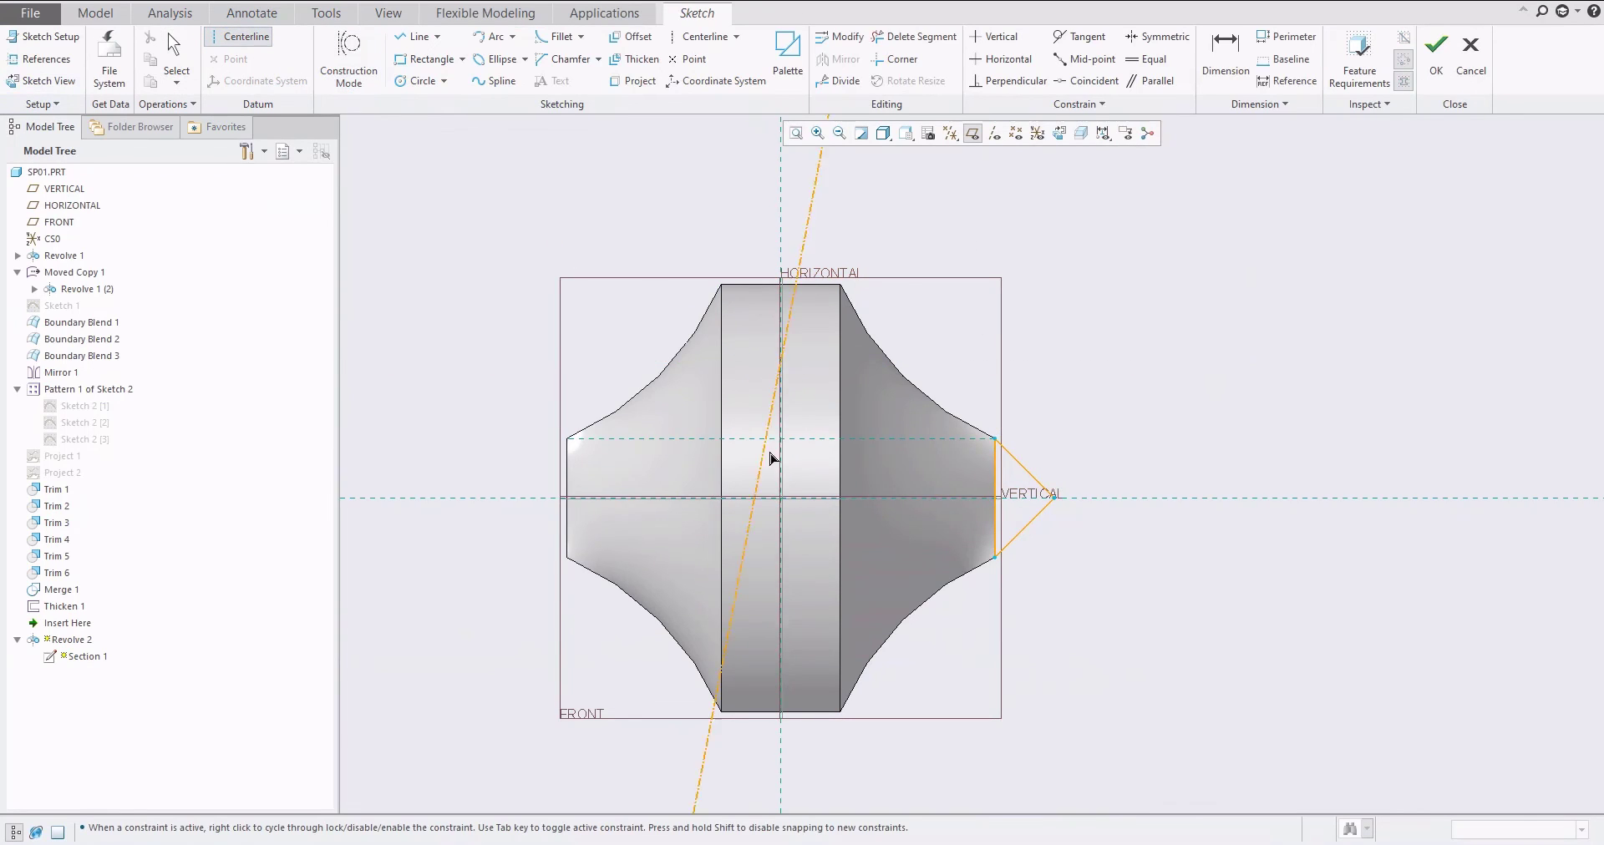
{"action": "left_click", "coordinate": [780, 497]}
{"action": "middle_click", "coordinate": [780, 496]}
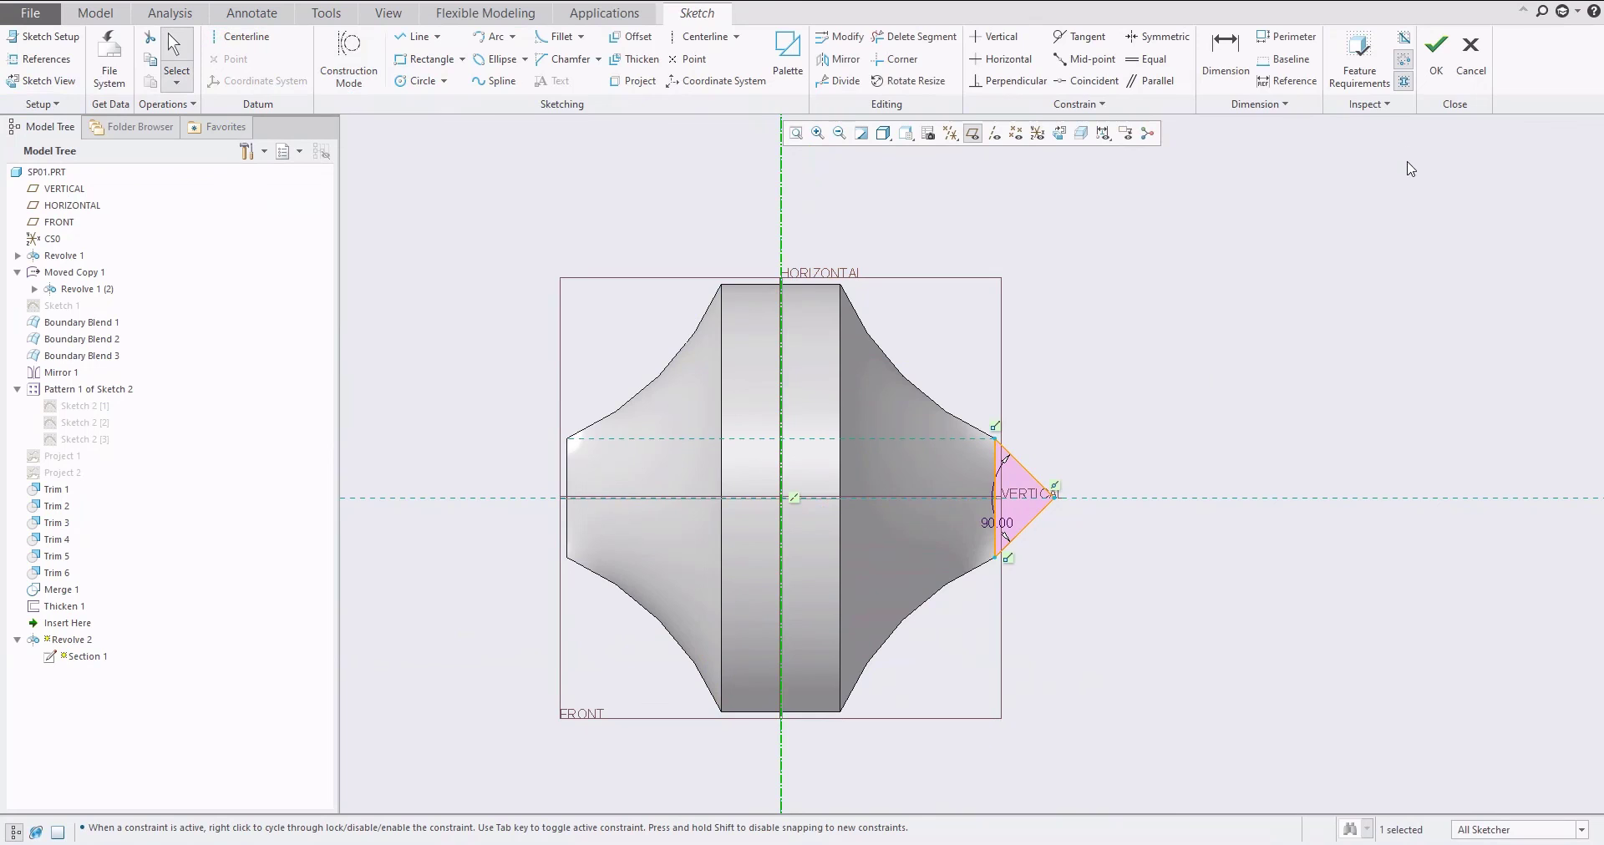
{"action": "left_click", "coordinate": [1436, 59]}
Examine the corrected rim's joints with the wall and compare the part with the reference drawing in Paint
{"action": "middle_click_drag", "start_coordinate": [912, 511], "coordinate": [1322, 542]}
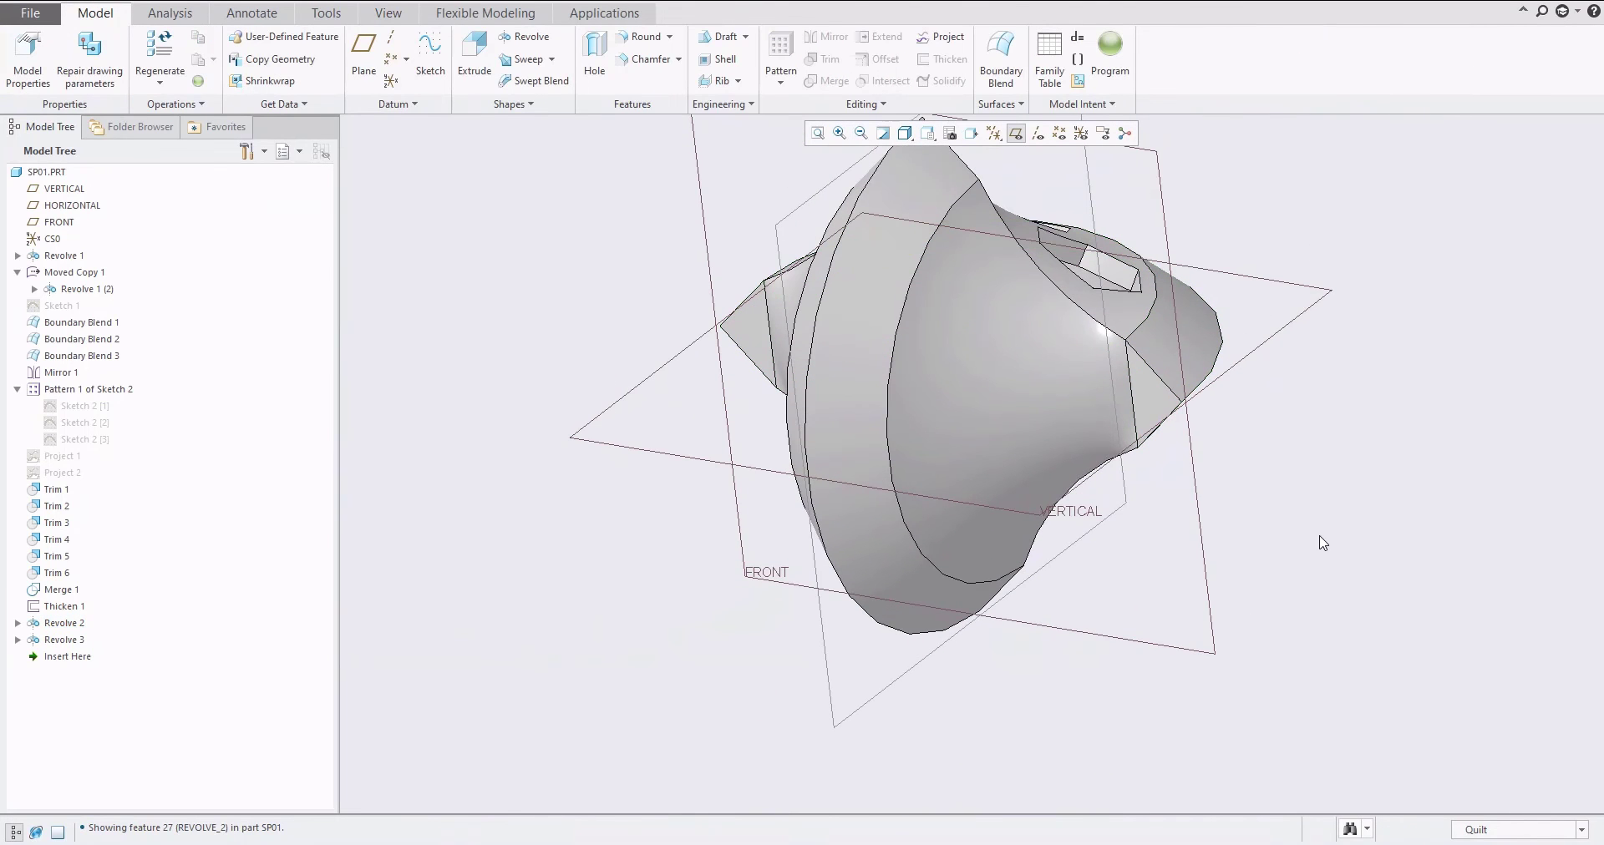
{"action": "scroll", "coordinate": [1144, 386], "scroll_direction": "down", "scroll_amount": 8}
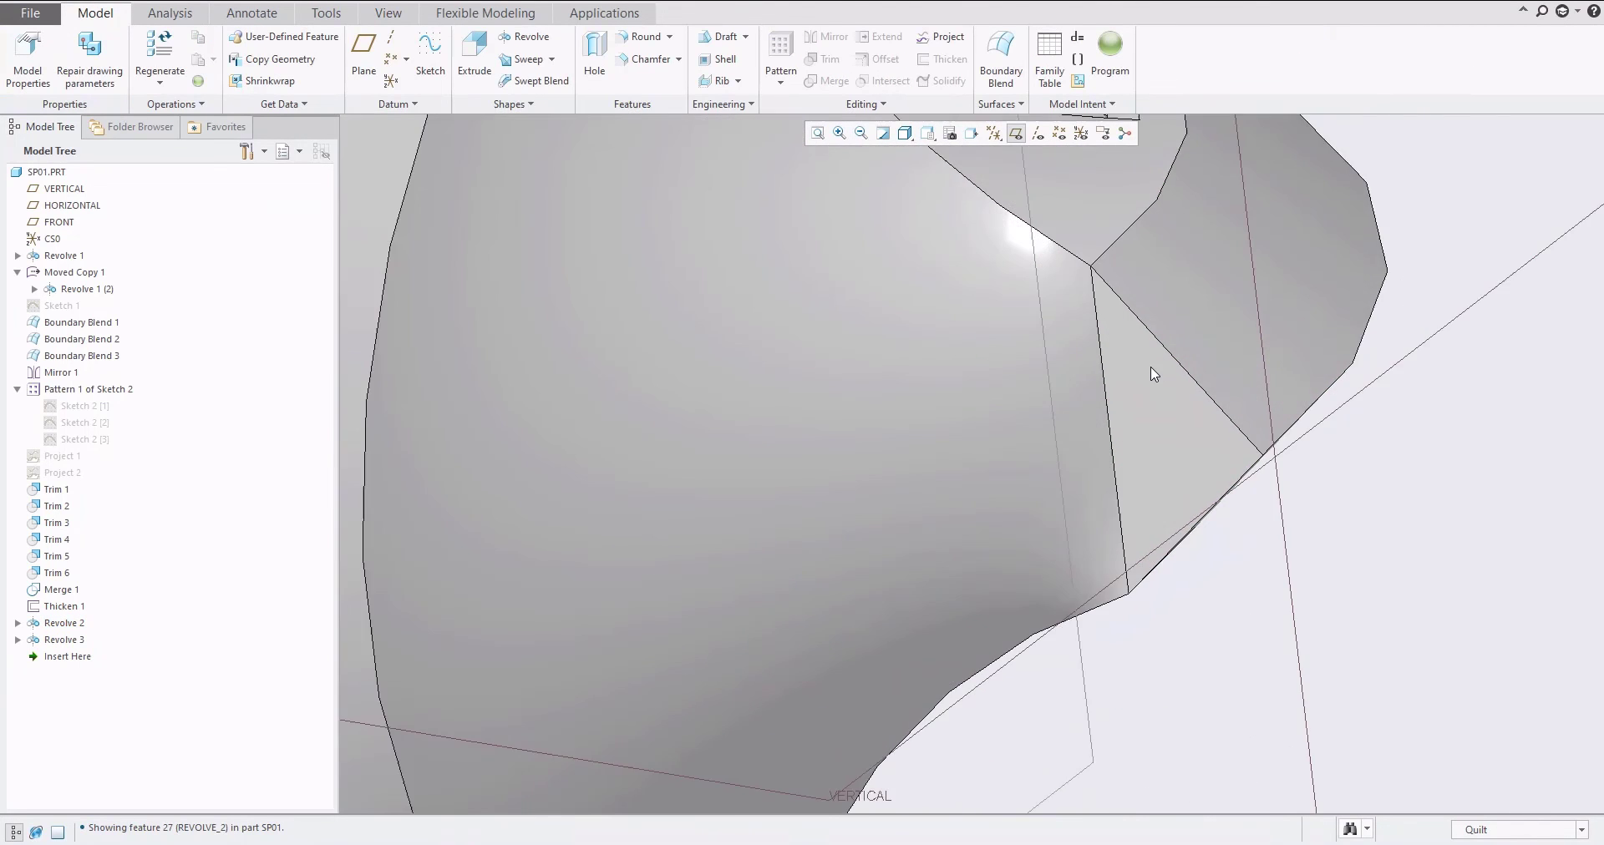
{"action": "scroll", "coordinate": [1067, 386], "scroll_direction": "up", "scroll_amount": 8}
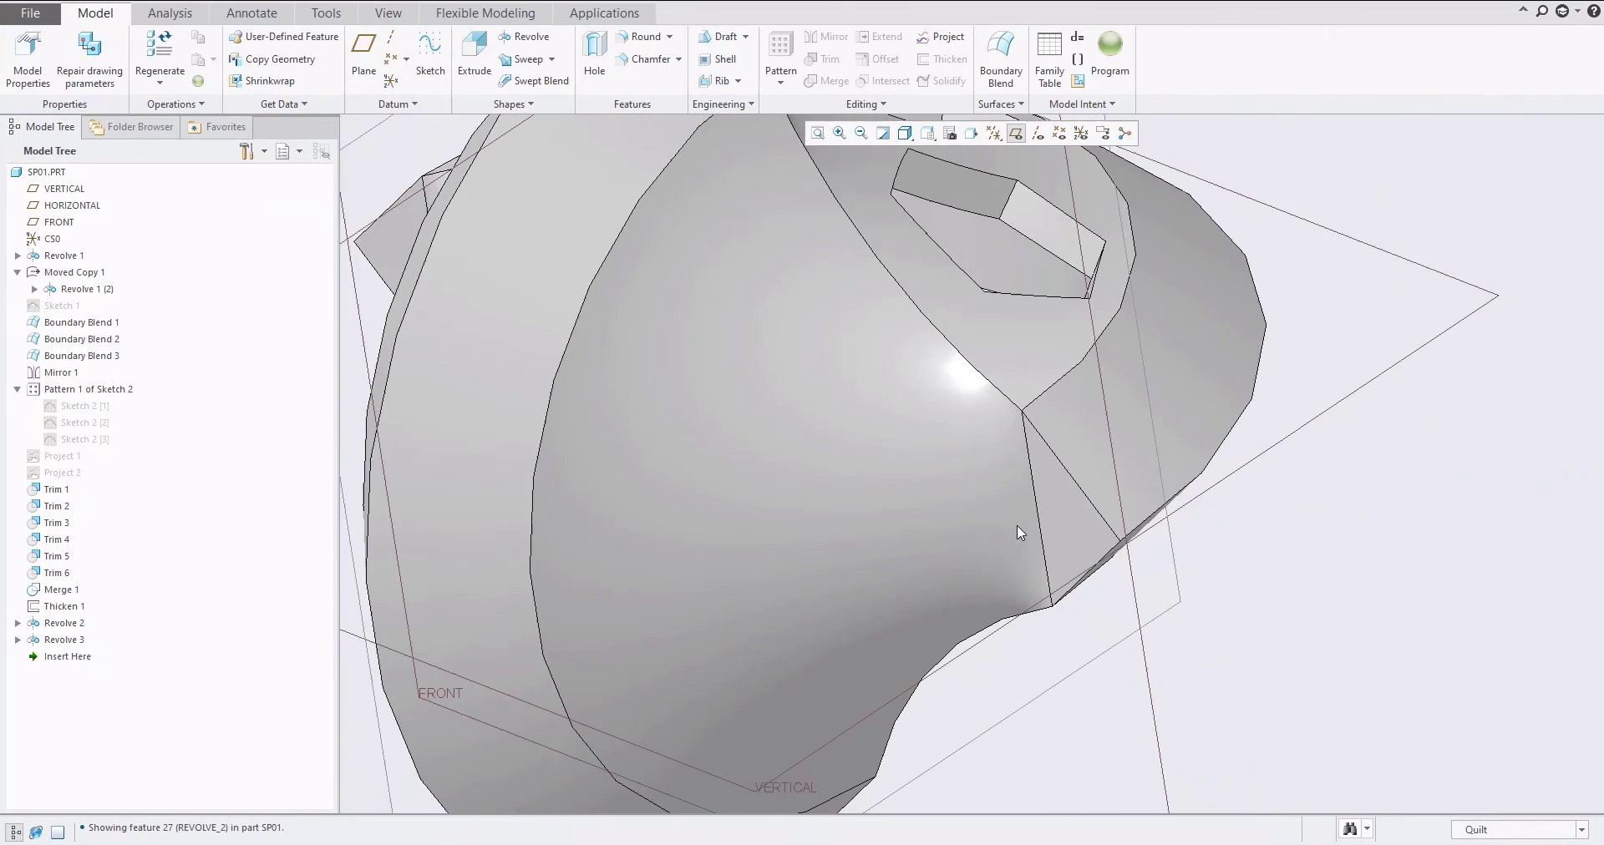
{"action": "middle_click_drag", "start_coordinate": [769, 473], "coordinate": [620, 485]}
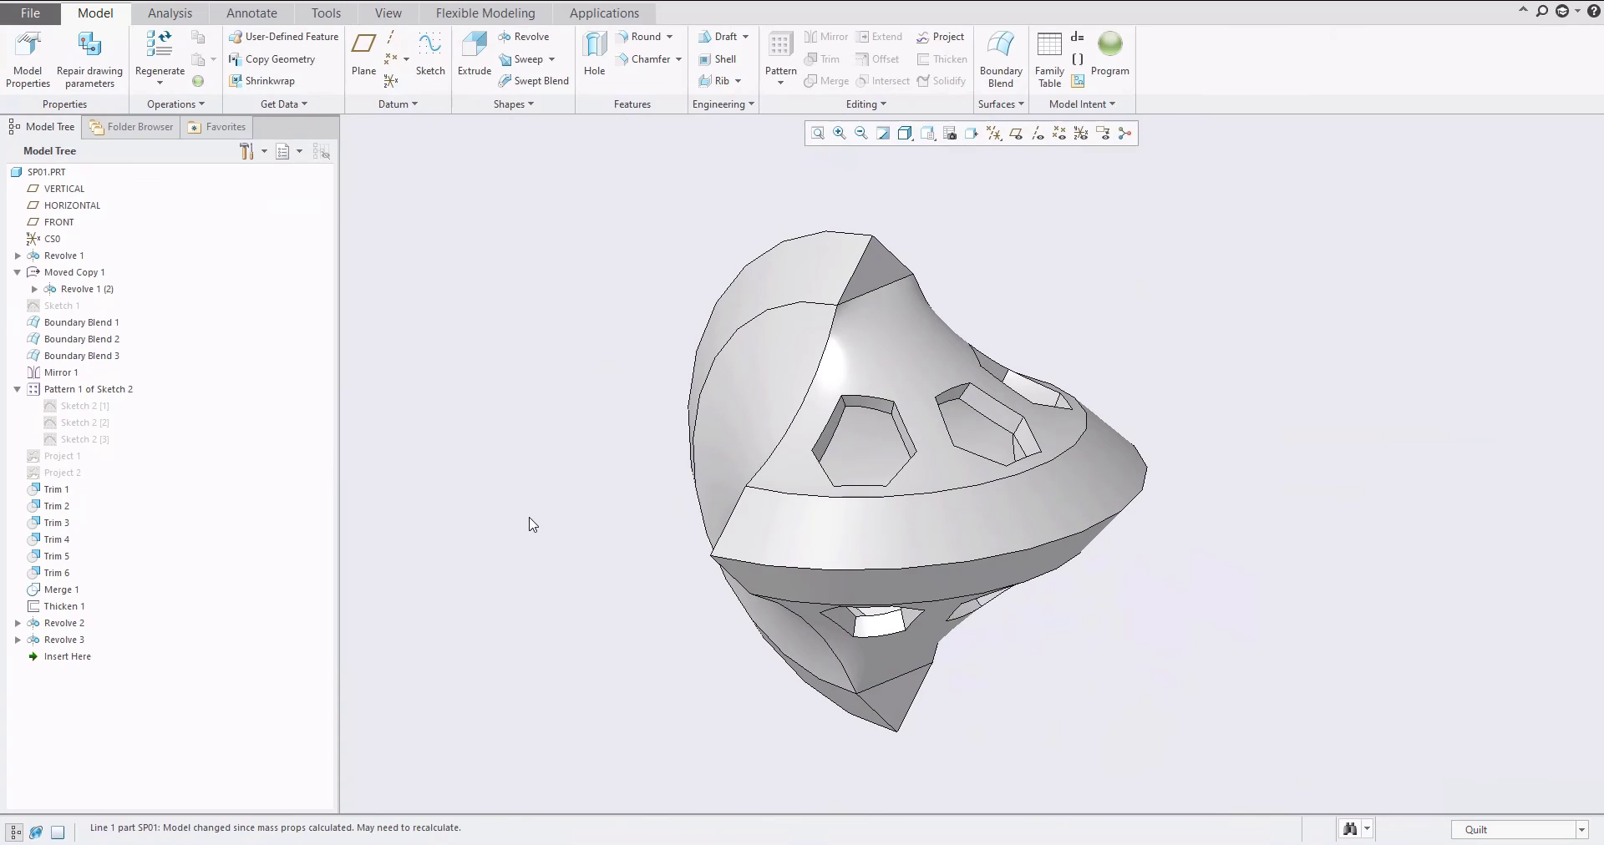
{"action": "key", "text": "alt+Tab"}
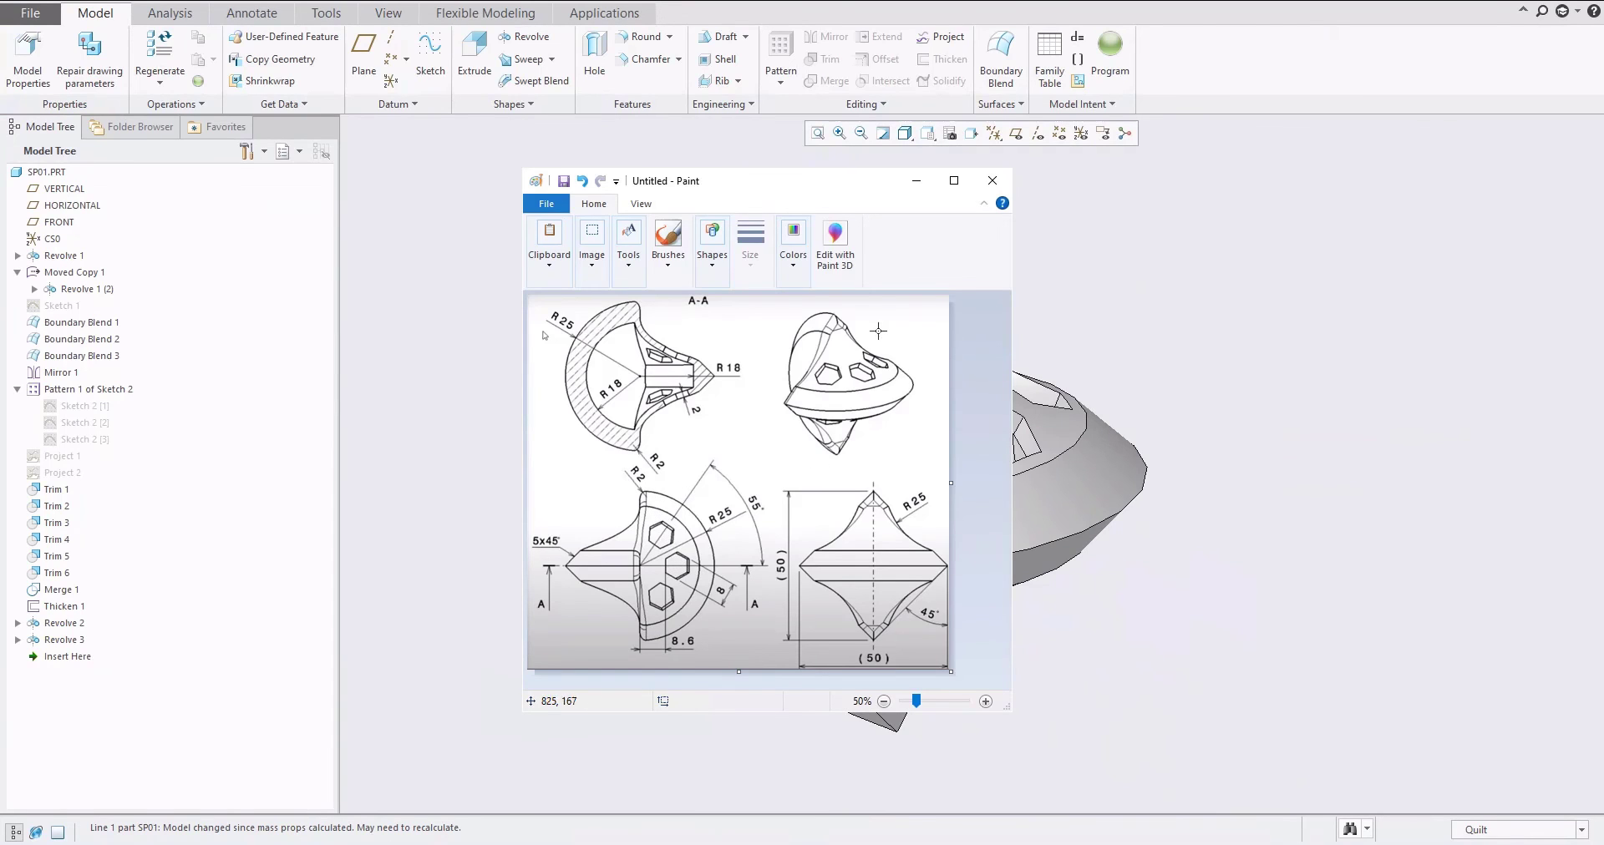
{"action": "left_click", "coordinate": [916, 180]}
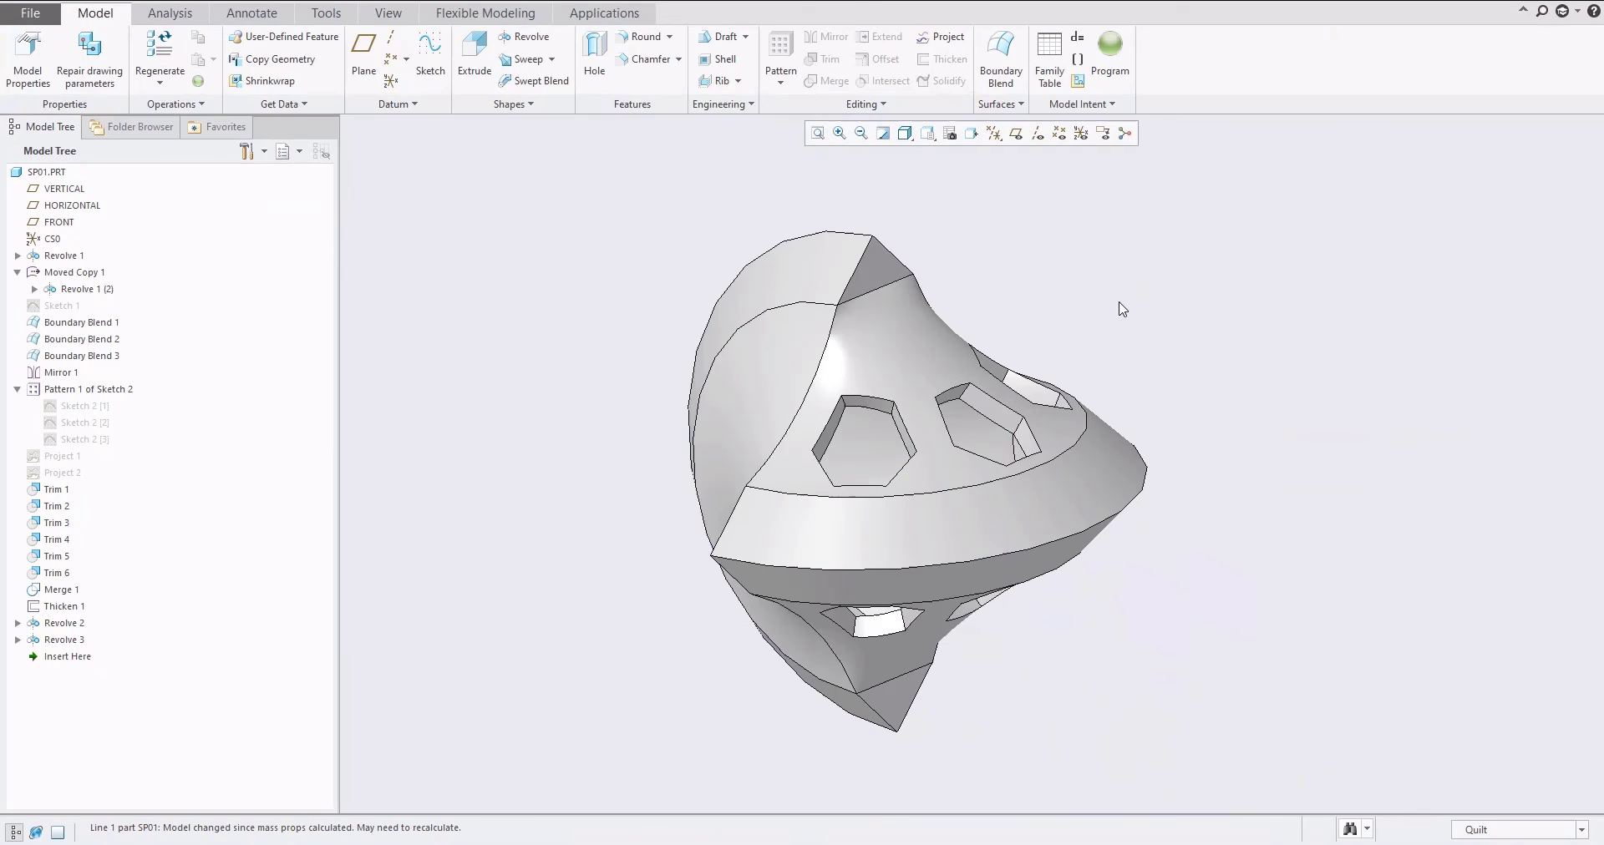
Round the four short straight edges where the ends of the pointed rims meet the curved walls with a 0.50 radius
{"action": "left_click", "coordinate": [644, 36]}
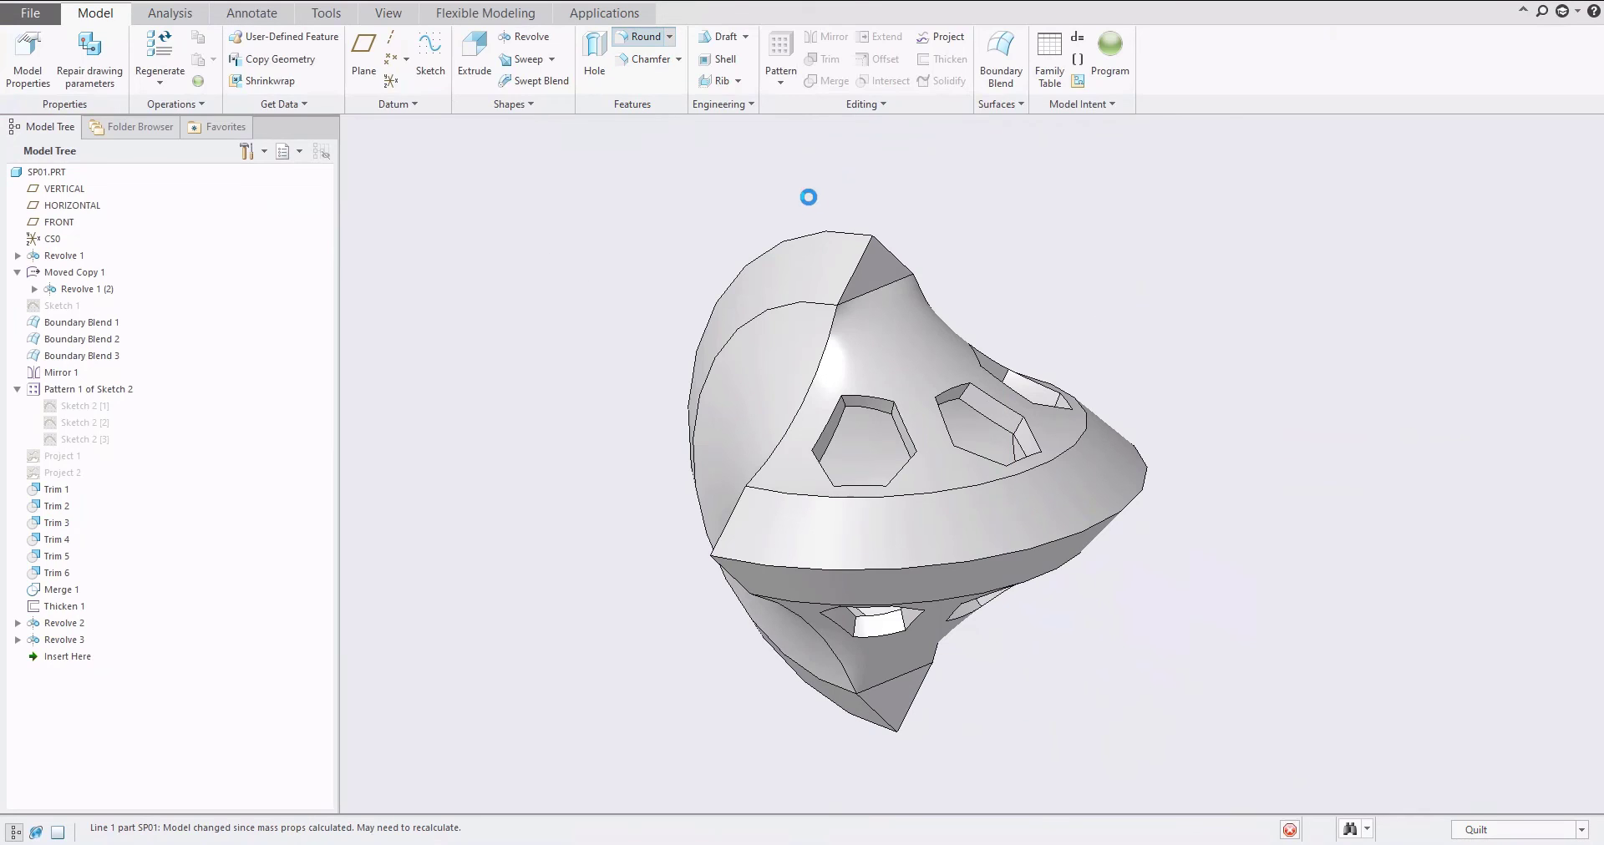
{"action": "left_click", "coordinate": [873, 295]}
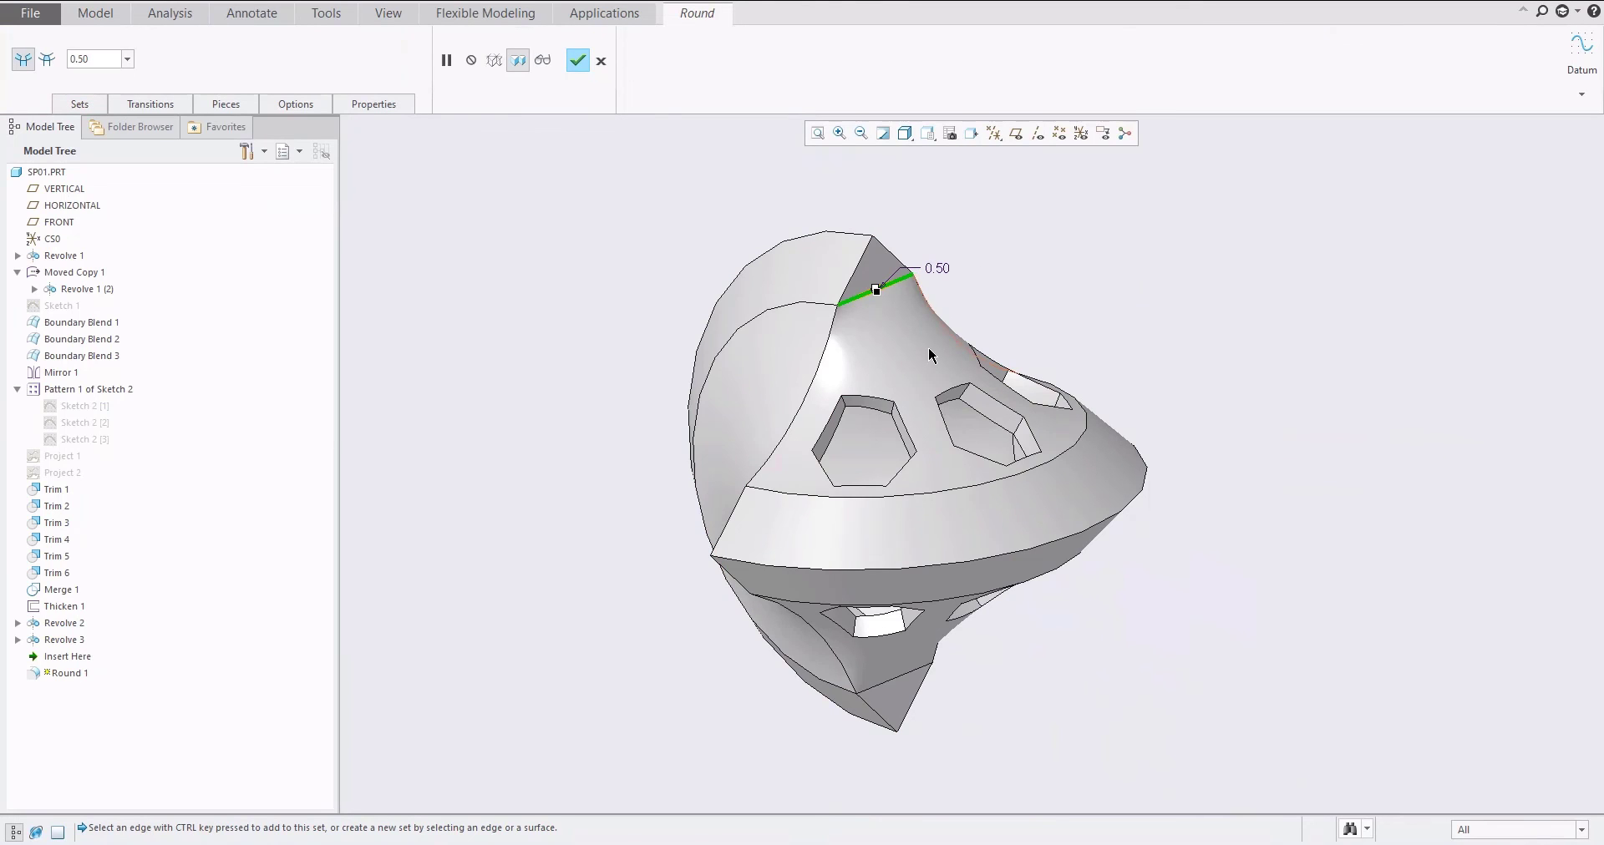
{"action": "left_click", "coordinate": [889, 682], "text": "ctrl"}
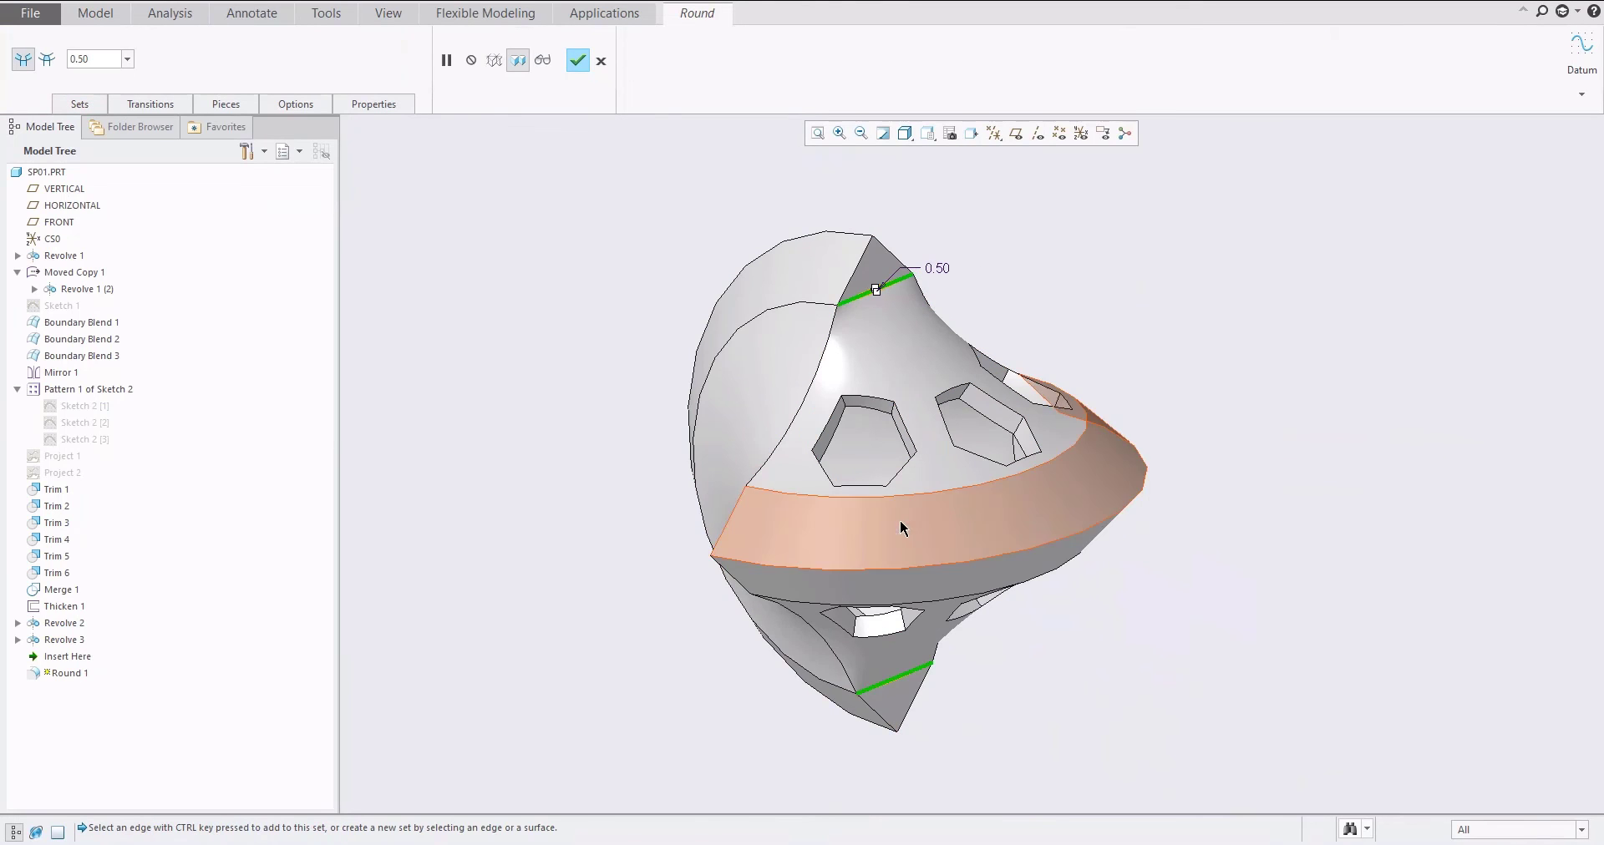
{"action": "middle_click_drag", "start_coordinate": [898, 423], "coordinate": [1061, 466]}
{"action": "left_click", "coordinate": [984, 478], "text": "ctrl"}
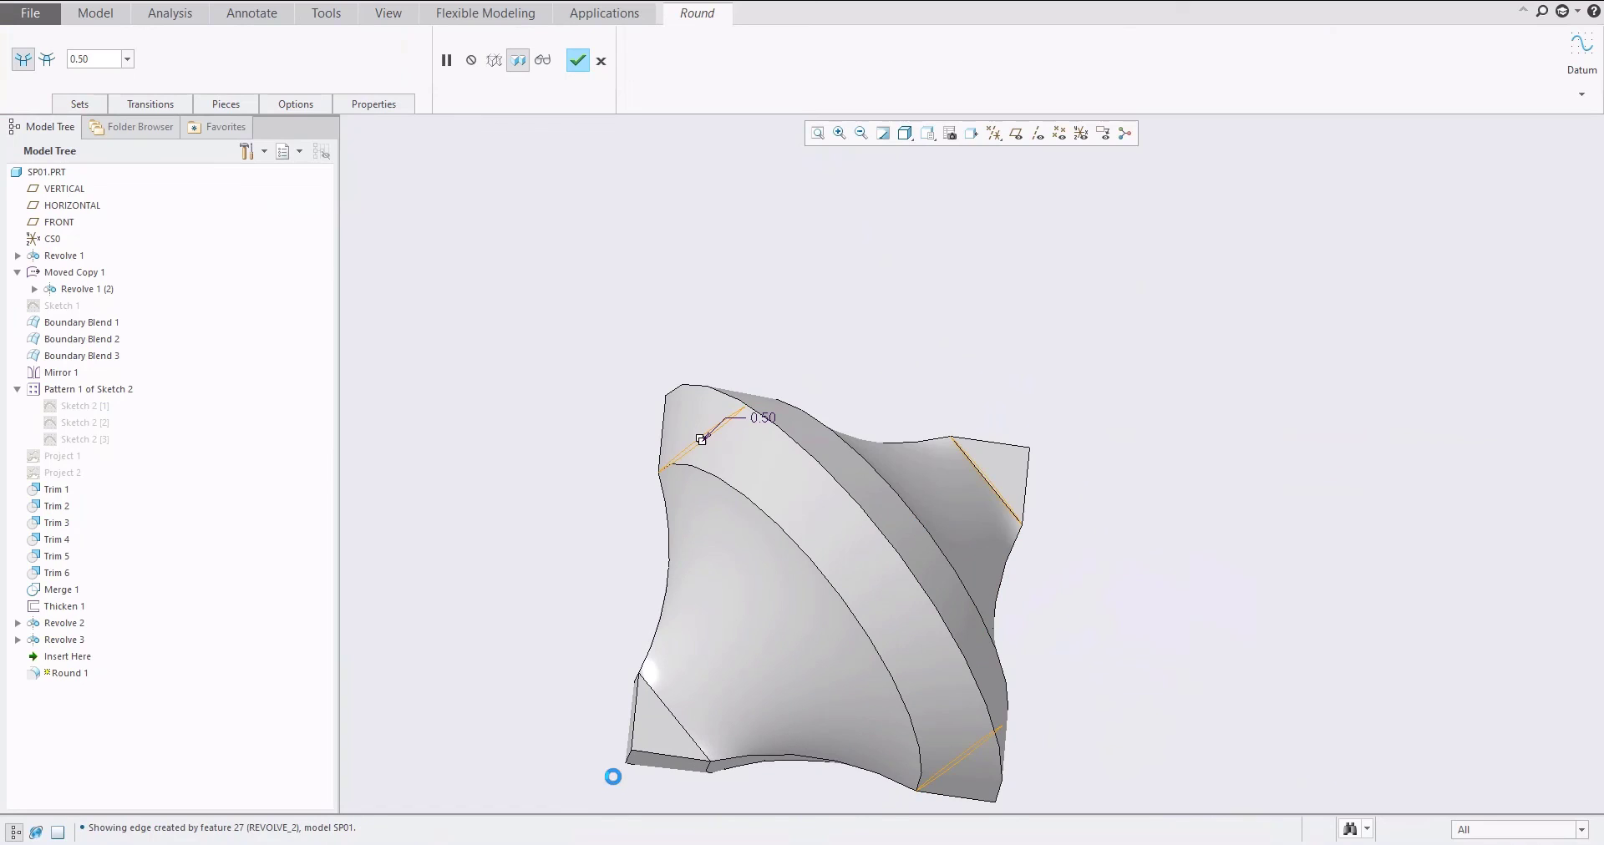
{"action": "left_click", "coordinate": [670, 722], "text": "ctrl"}
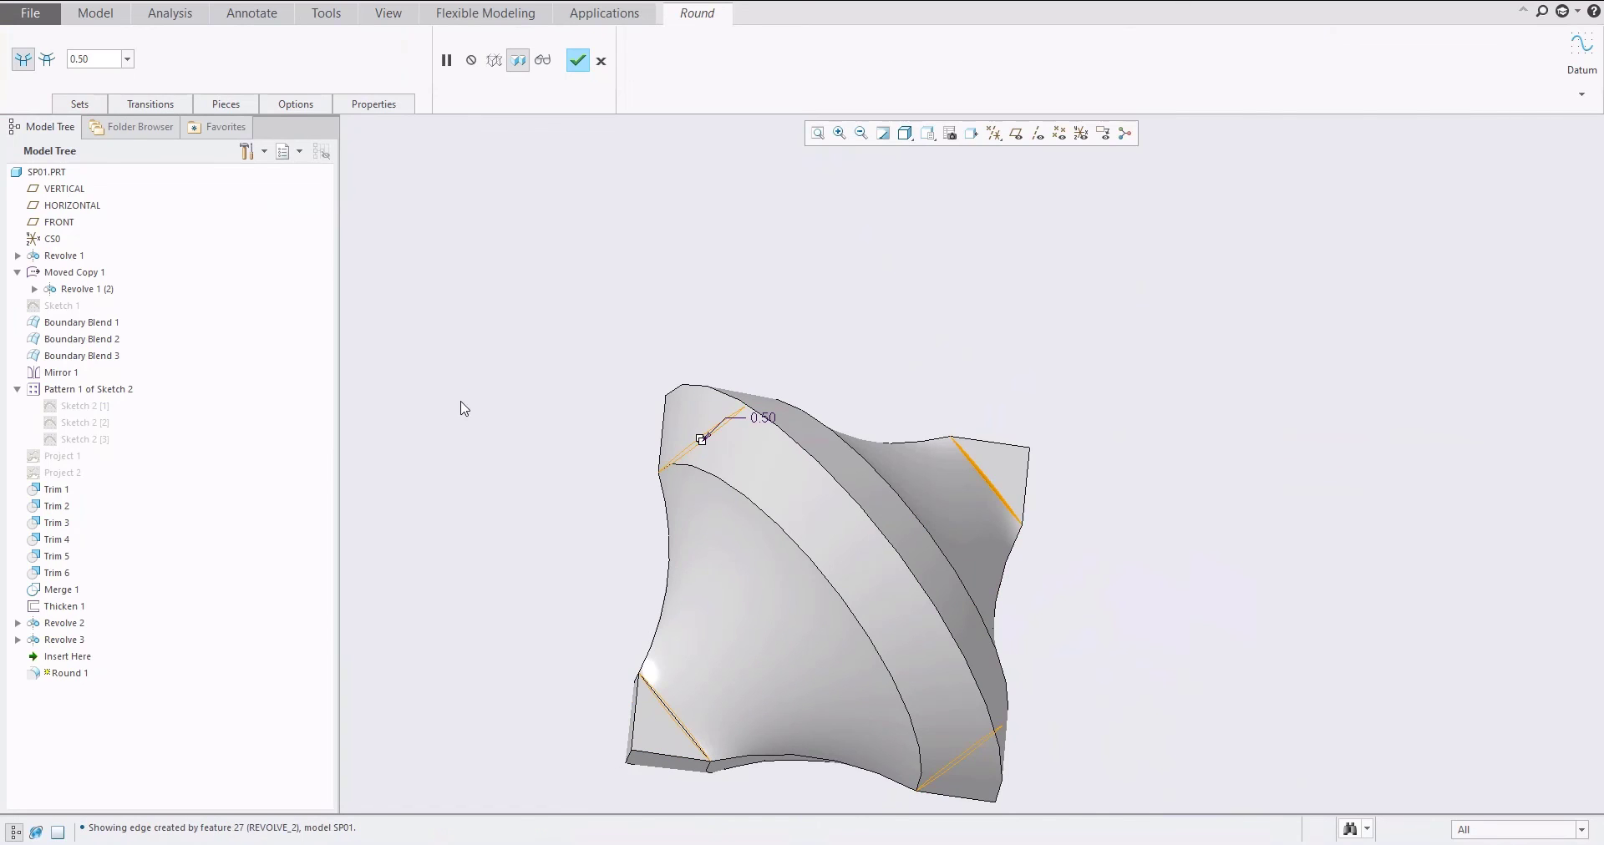
{"action": "left_click", "coordinate": [578, 61]}
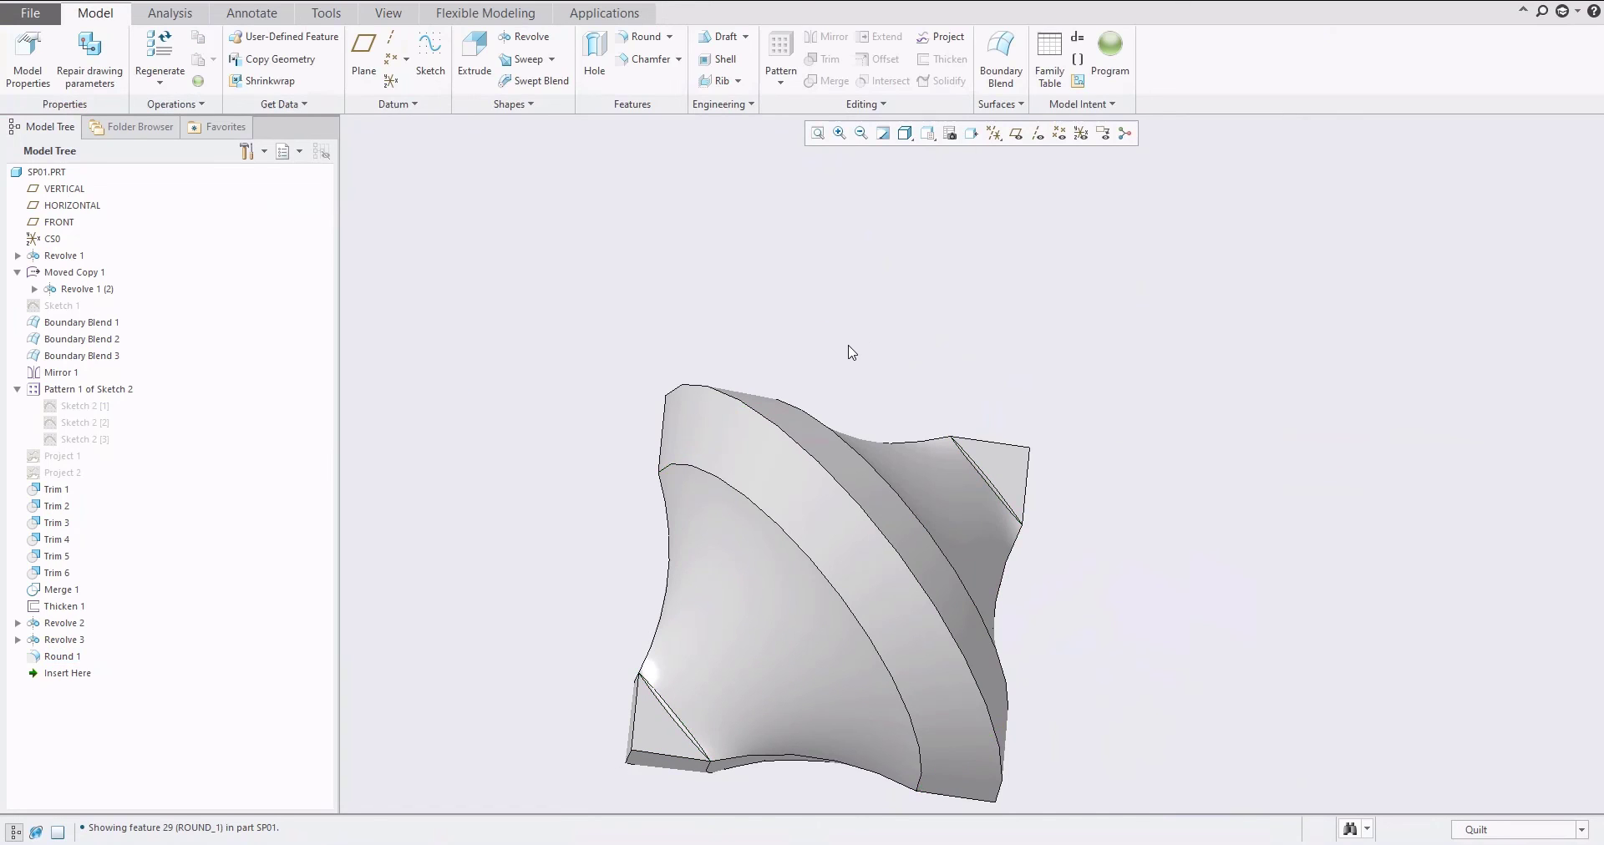
Start a round of radius 2 without preview and select the ridge edges along the first sides where the two halves meet
{"action": "scroll", "coordinate": [852, 359], "scroll_direction": "down", "scroll_amount": 3}
{"action": "middle_click_drag", "start_coordinate": [858, 372], "coordinate": [880, 418]}
{"action": "scroll", "coordinate": [880, 418], "scroll_direction": "down", "scroll_amount": 4}
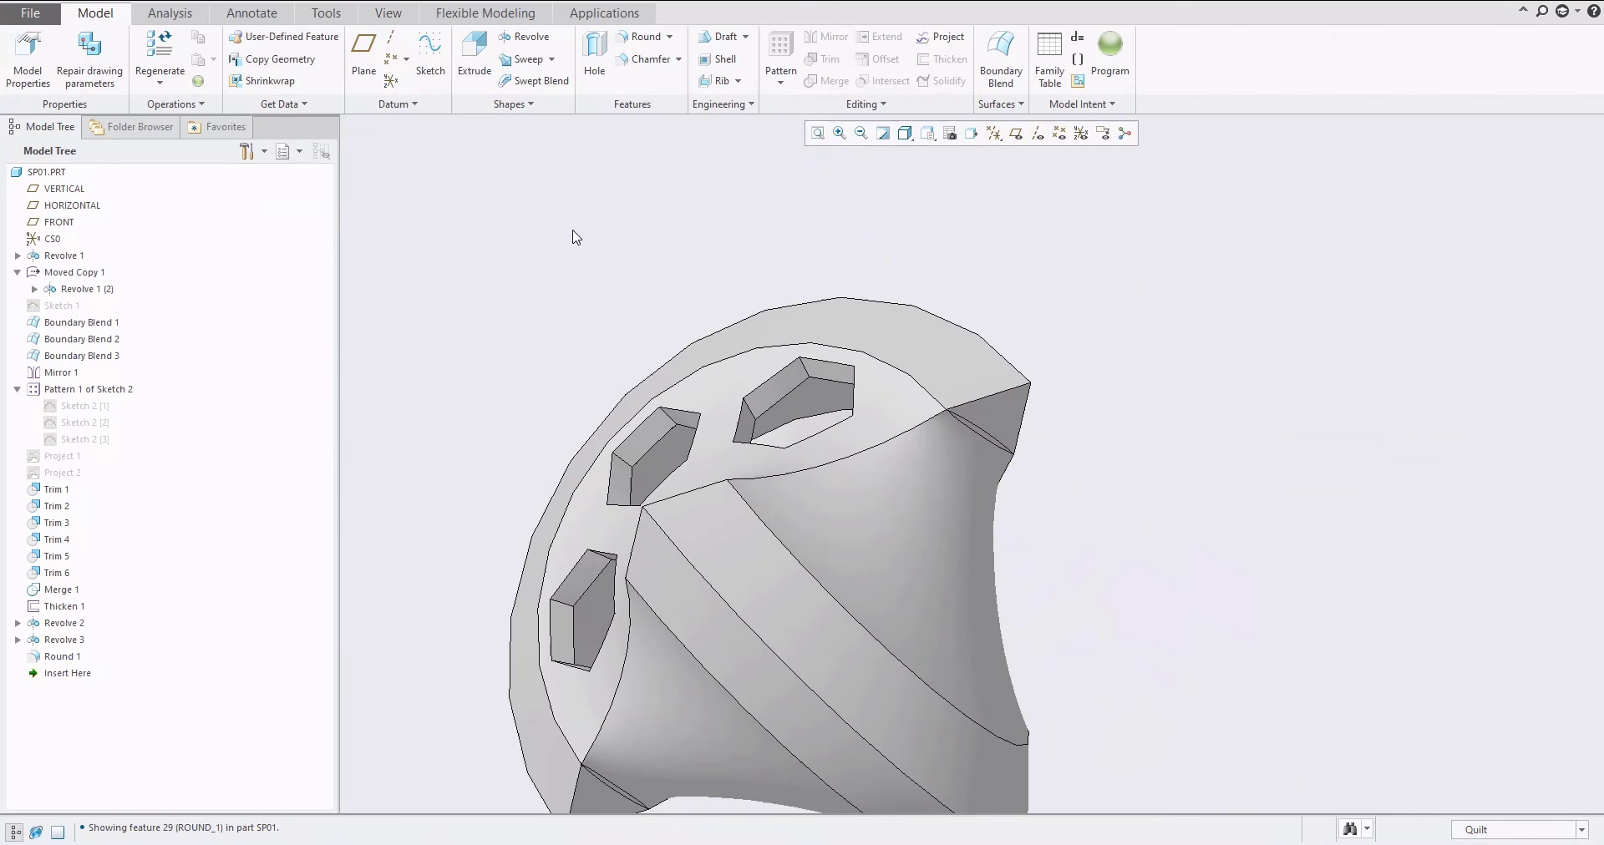
{"action": "left_click", "coordinate": [639, 37]}
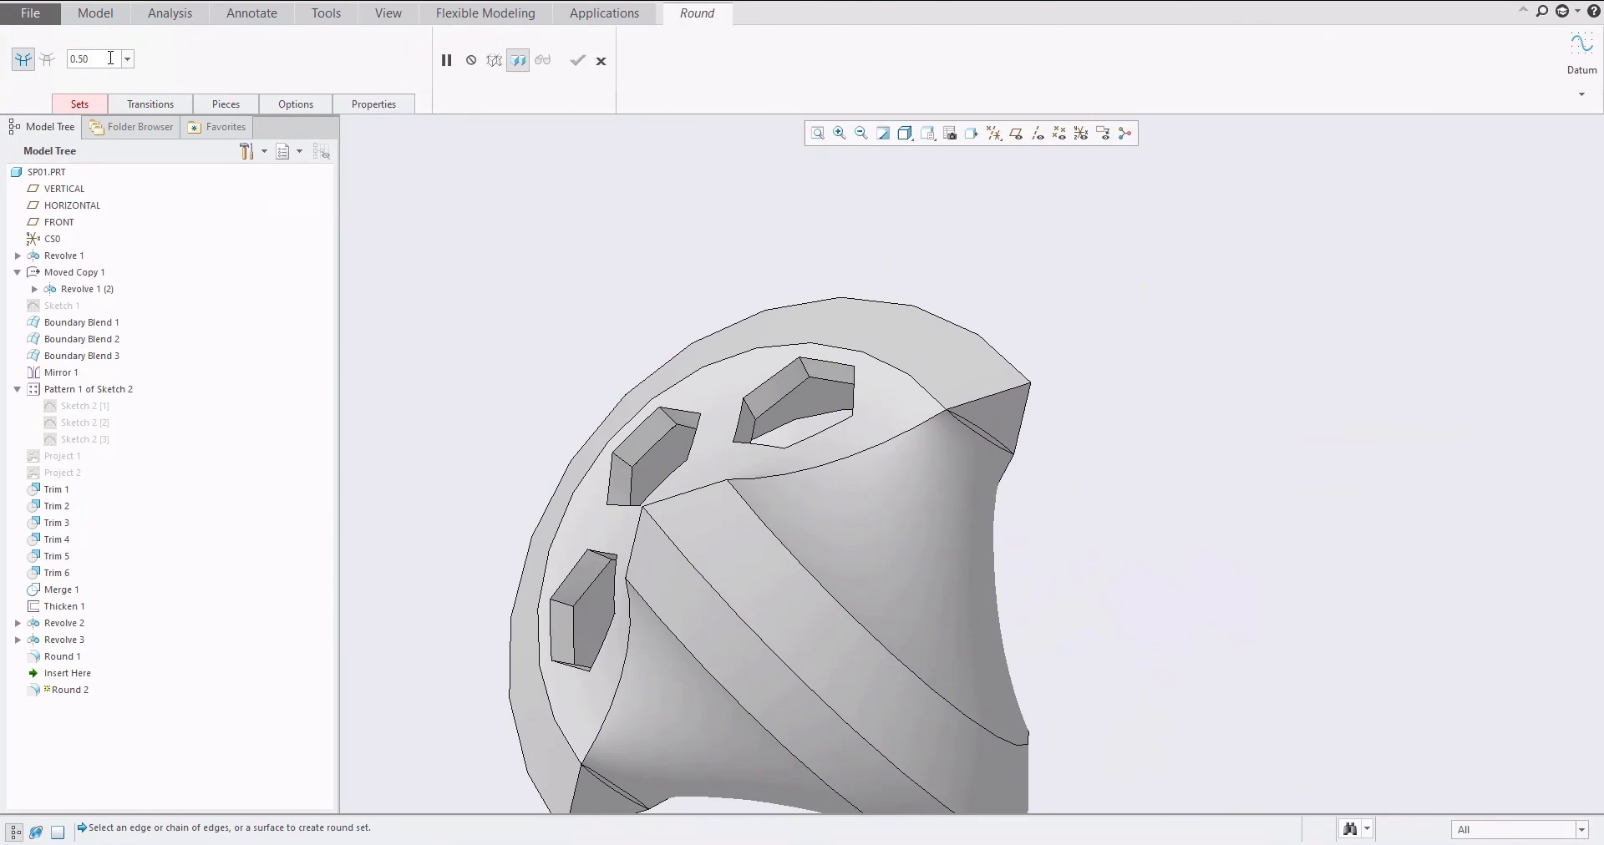
{"action": "type", "text": "2"}
{"action": "key", "text": "Return"}
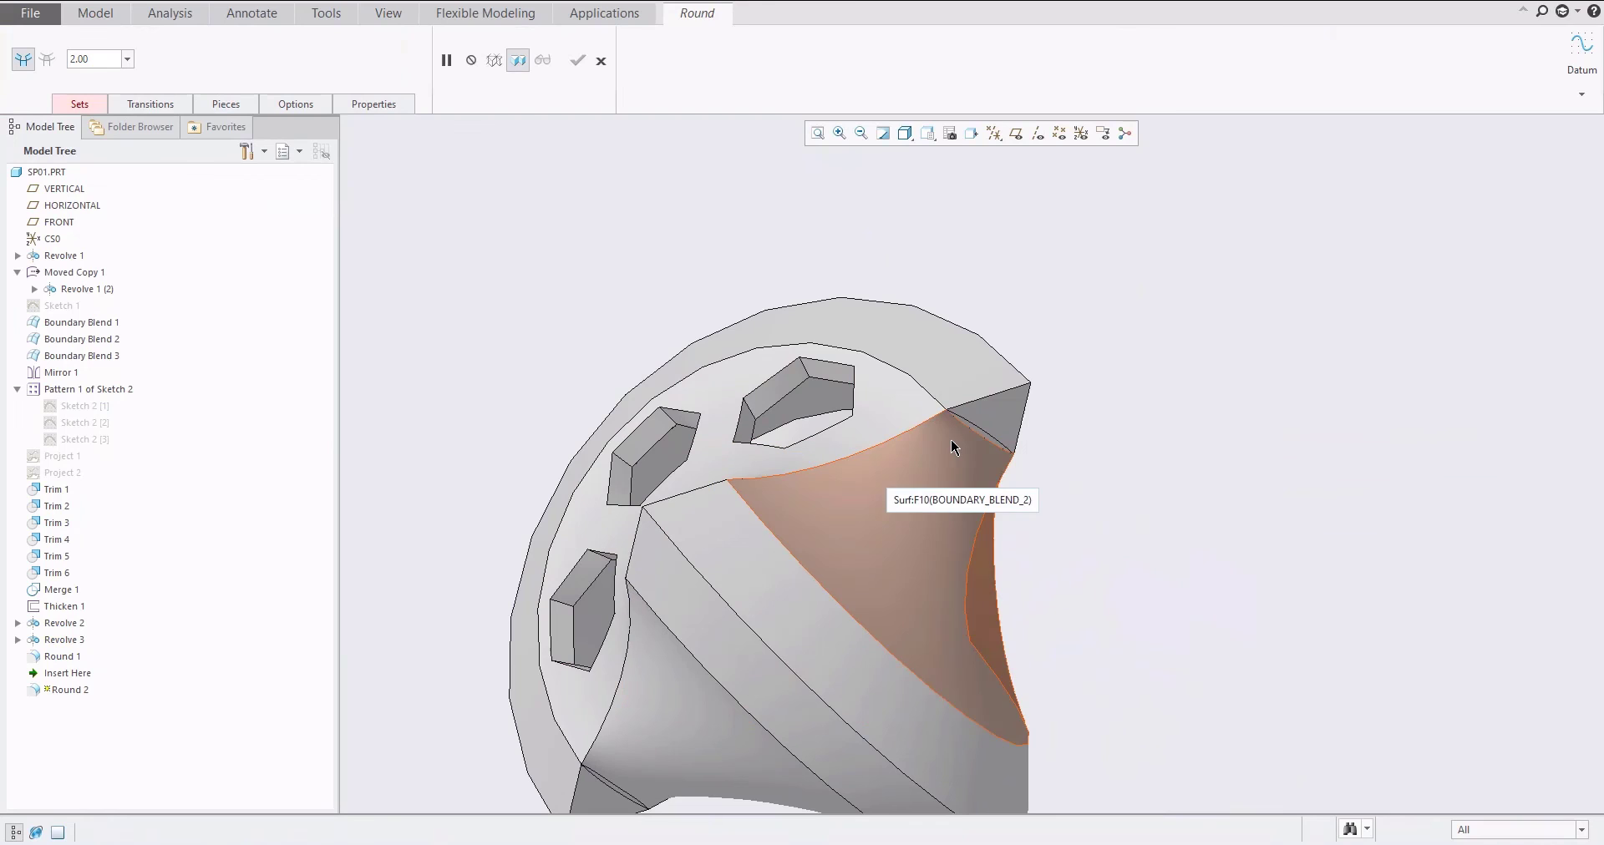
{"action": "left_click", "coordinate": [472, 63]}
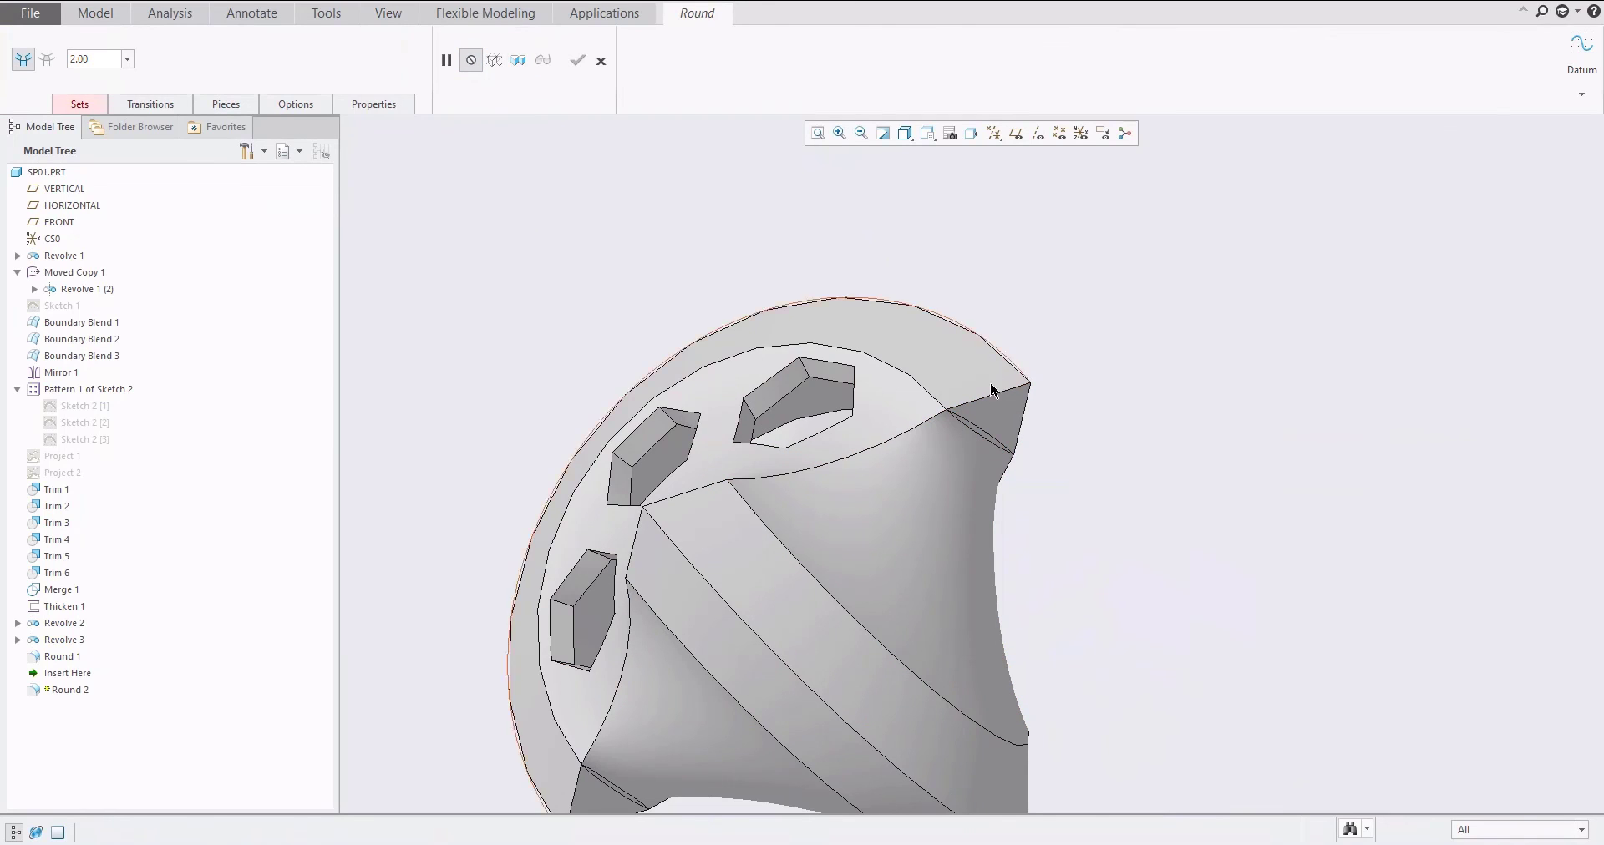
{"action": "left_click", "coordinate": [990, 394]}
{"action": "left_click", "coordinate": [723, 480], "text": "ctrl"}
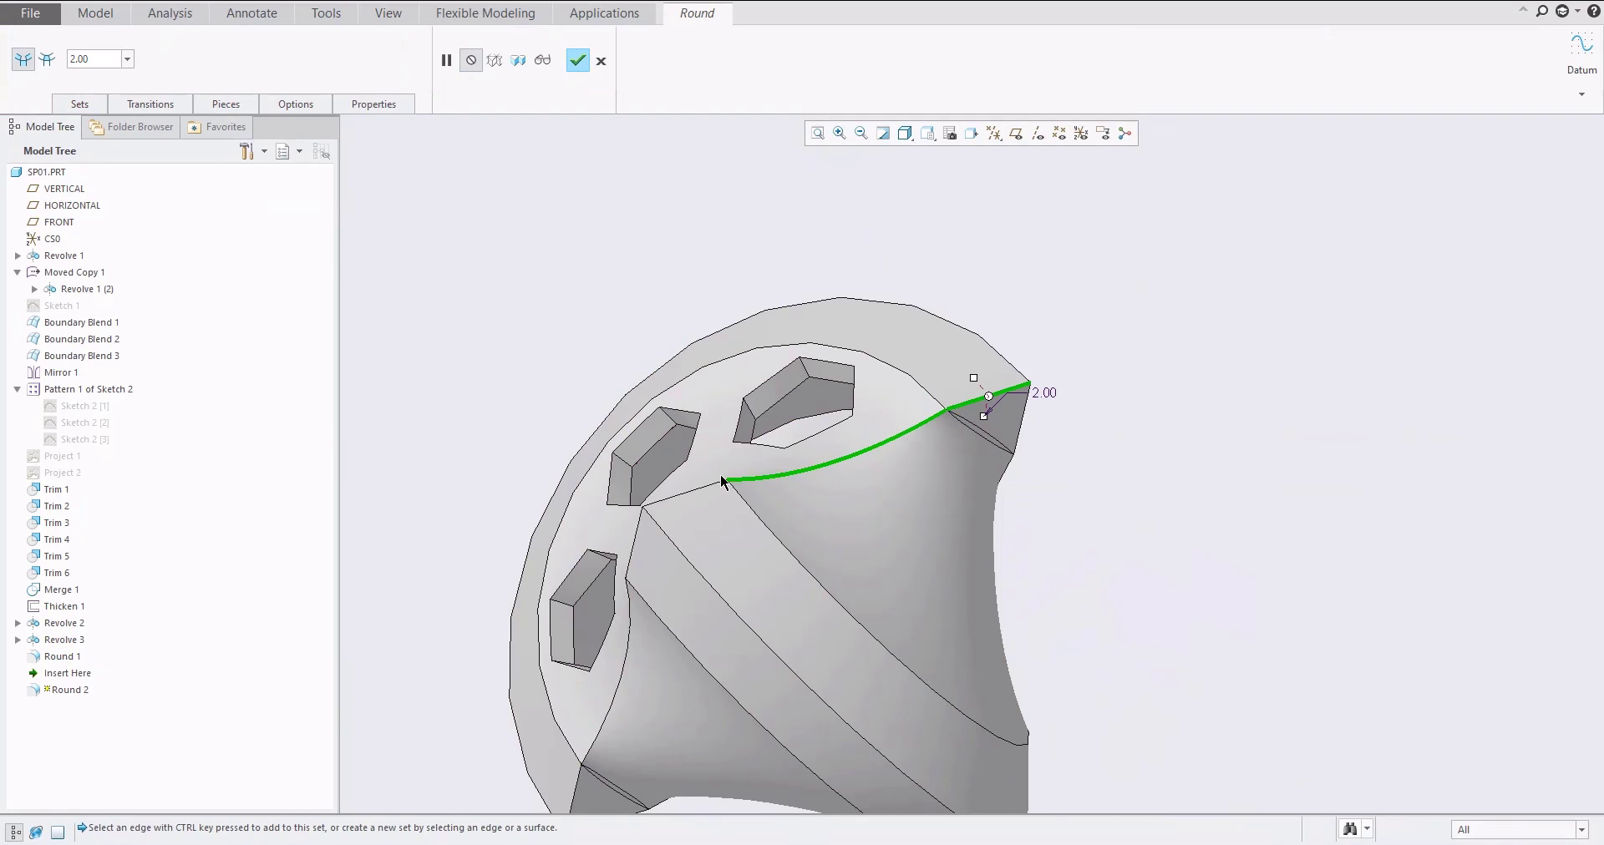
{"action": "left_click", "coordinate": [695, 486], "text": "ctrl"}
{"action": "left_click", "coordinate": [636, 535], "text": "ctrl"}
{"action": "left_click", "coordinate": [626, 637], "text": "ctrl"}
{"action": "middle_click_drag", "start_coordinate": [701, 590], "coordinate": [668, 547], "text": "shift"}
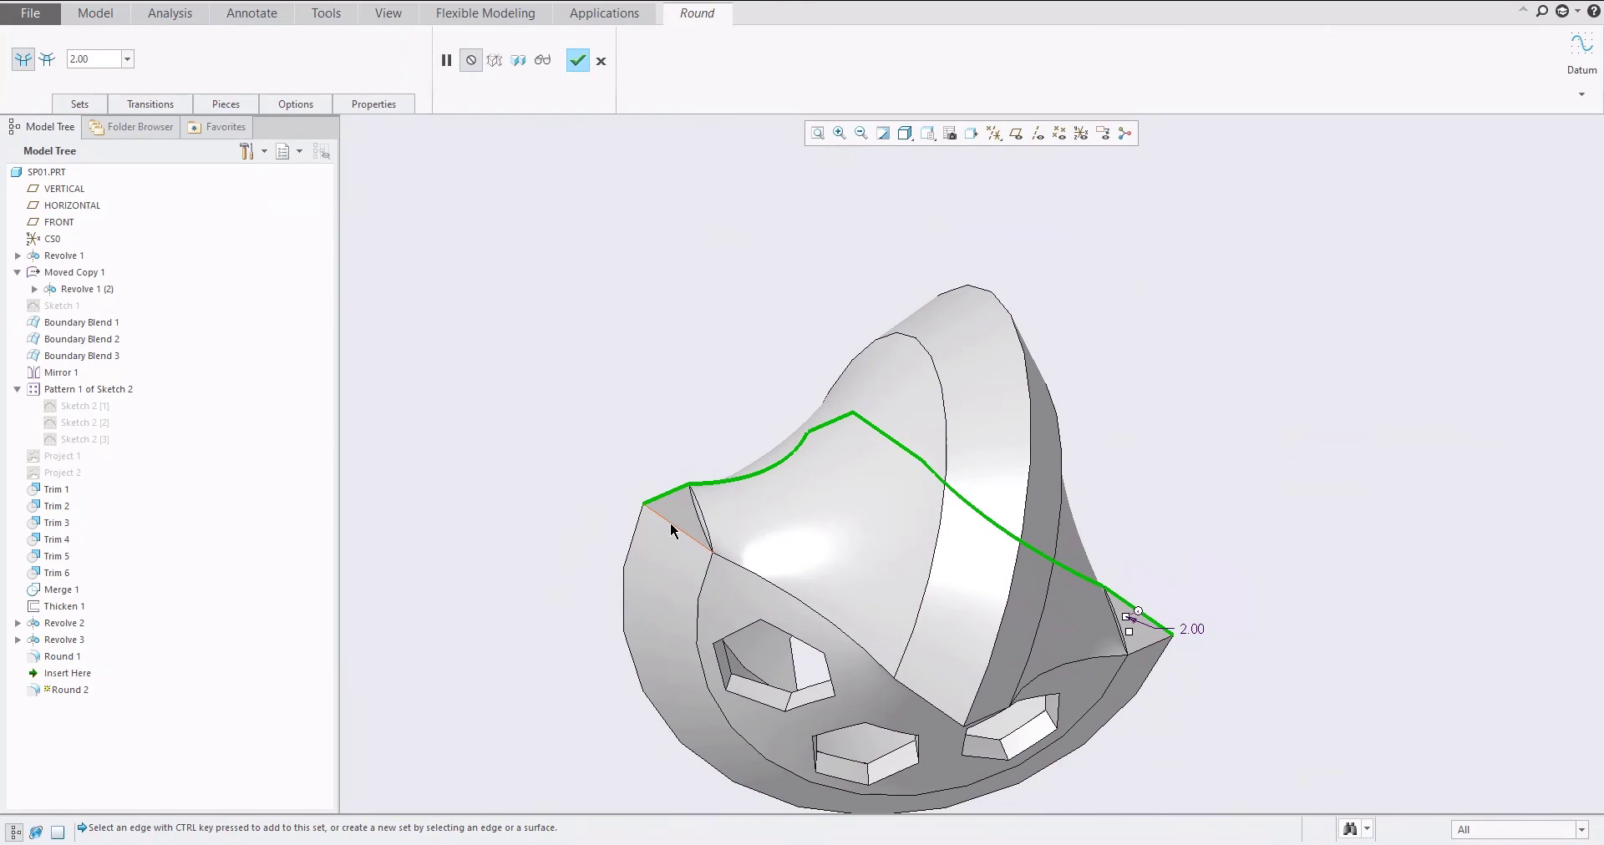
Add the remaining ridge edges between the two halves to the same round and complete the feature
{"action": "left_click", "coordinate": [671, 529], "text": "ctrl"}
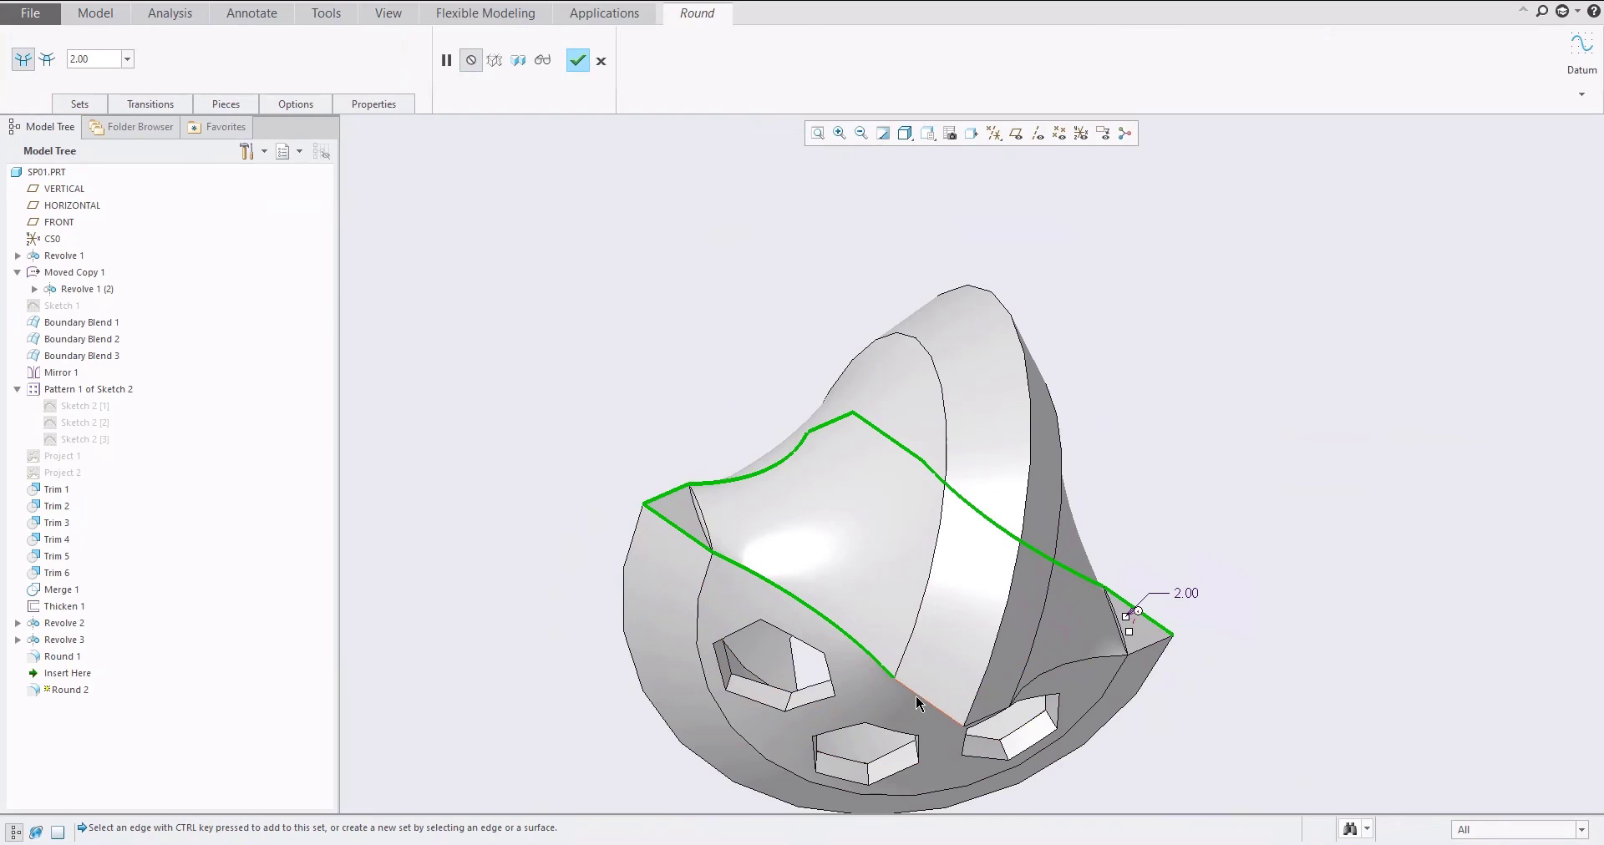
{"action": "middle_click_drag", "start_coordinate": [869, 625], "coordinate": [833, 503]}
{"action": "left_click", "coordinate": [849, 502], "text": "ctrl"}
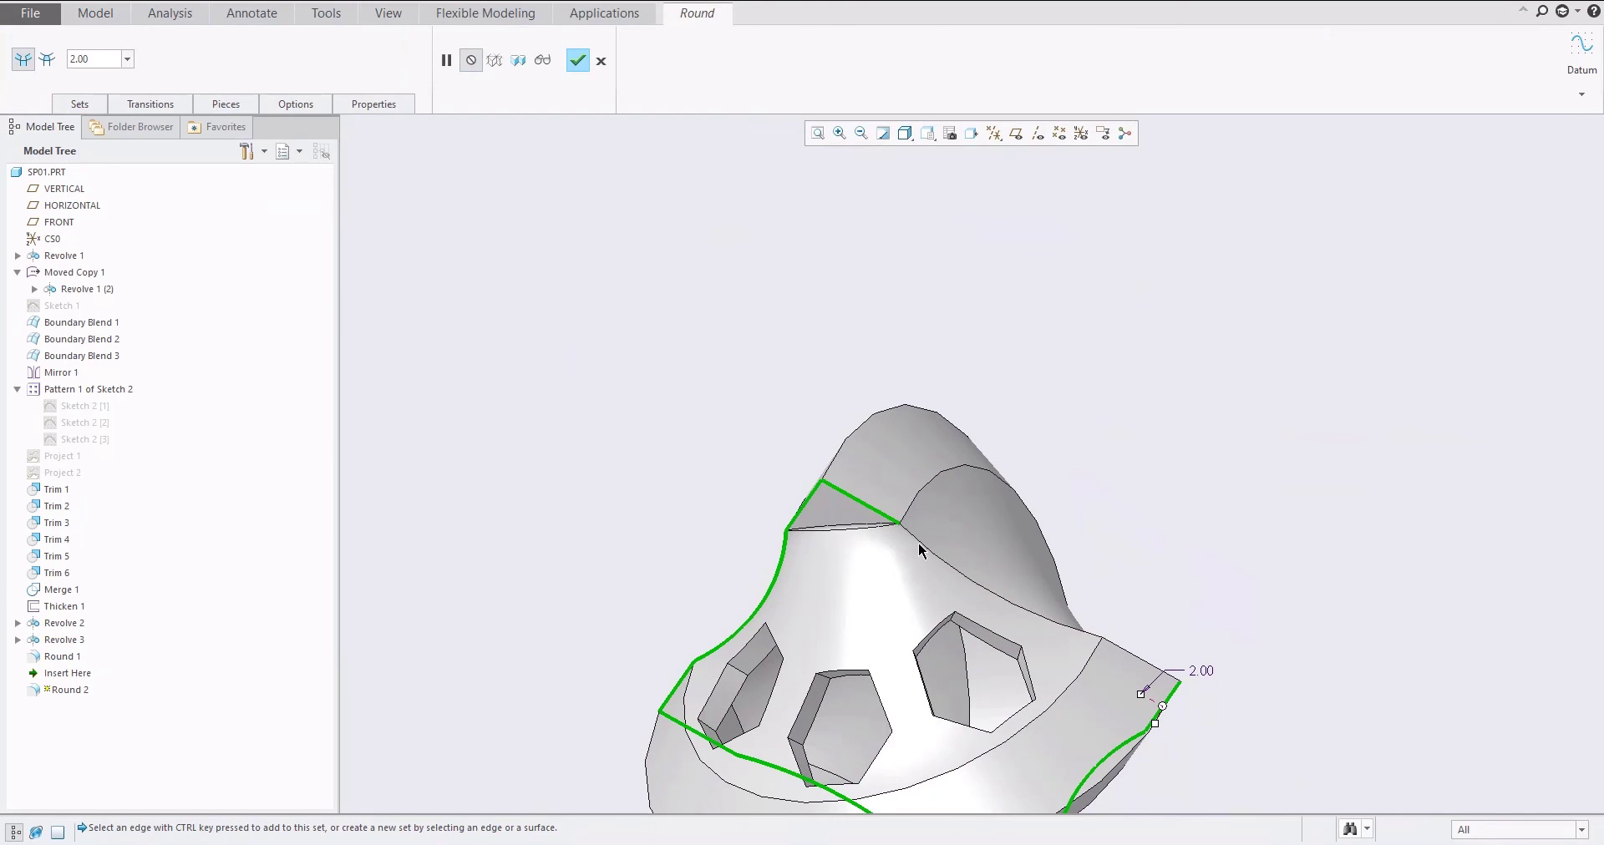
{"action": "left_click", "coordinate": [1144, 668], "text": "ctrl"}
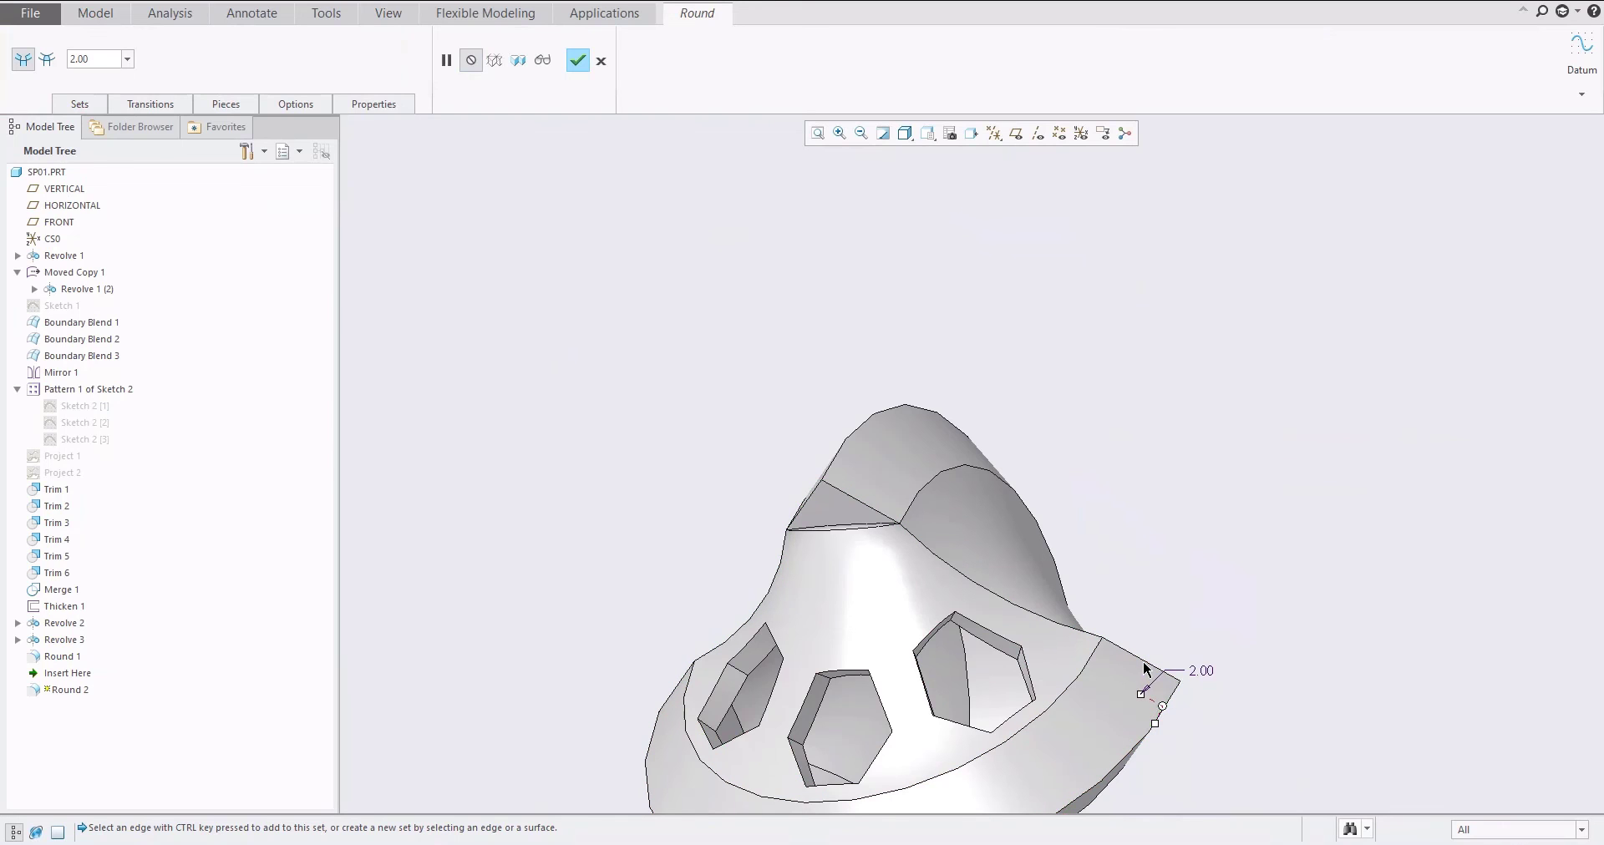
{"action": "middle_click_drag", "start_coordinate": [1140, 664], "coordinate": [1000, 499], "text": "shift"}
{"action": "middle_click_drag", "start_coordinate": [897, 481], "coordinate": [939, 511]}
{"action": "left_click", "coordinate": [578, 62]}
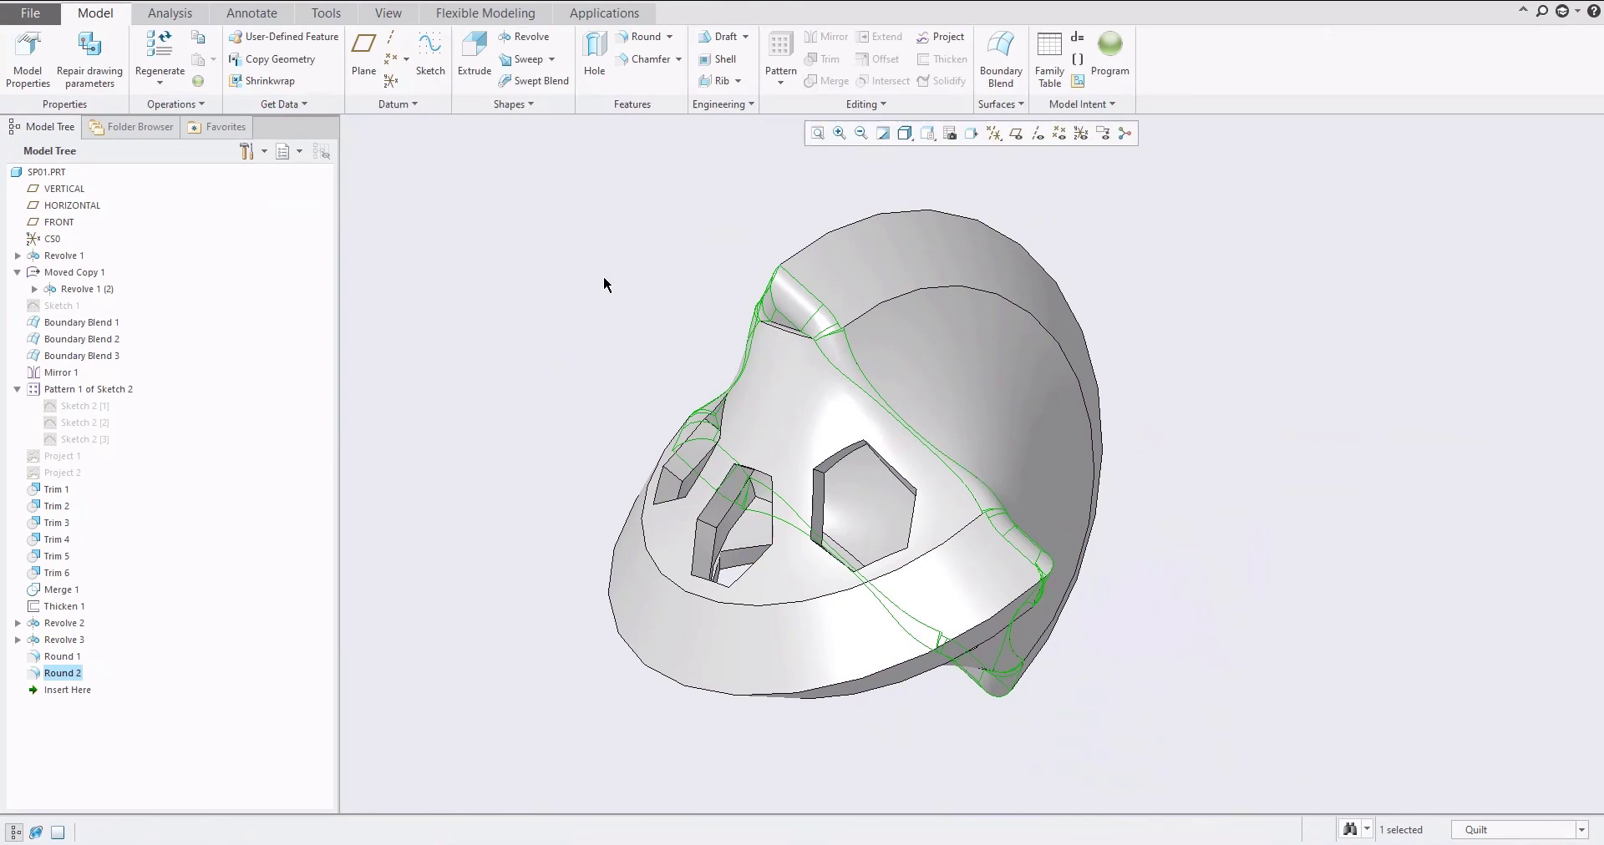
Examine the finished rounds along the ridges and rim ends from several directions
{"action": "left_click", "coordinate": [612, 324]}
{"action": "middle_click_drag", "start_coordinate": [965, 391], "coordinate": [991, 535]}
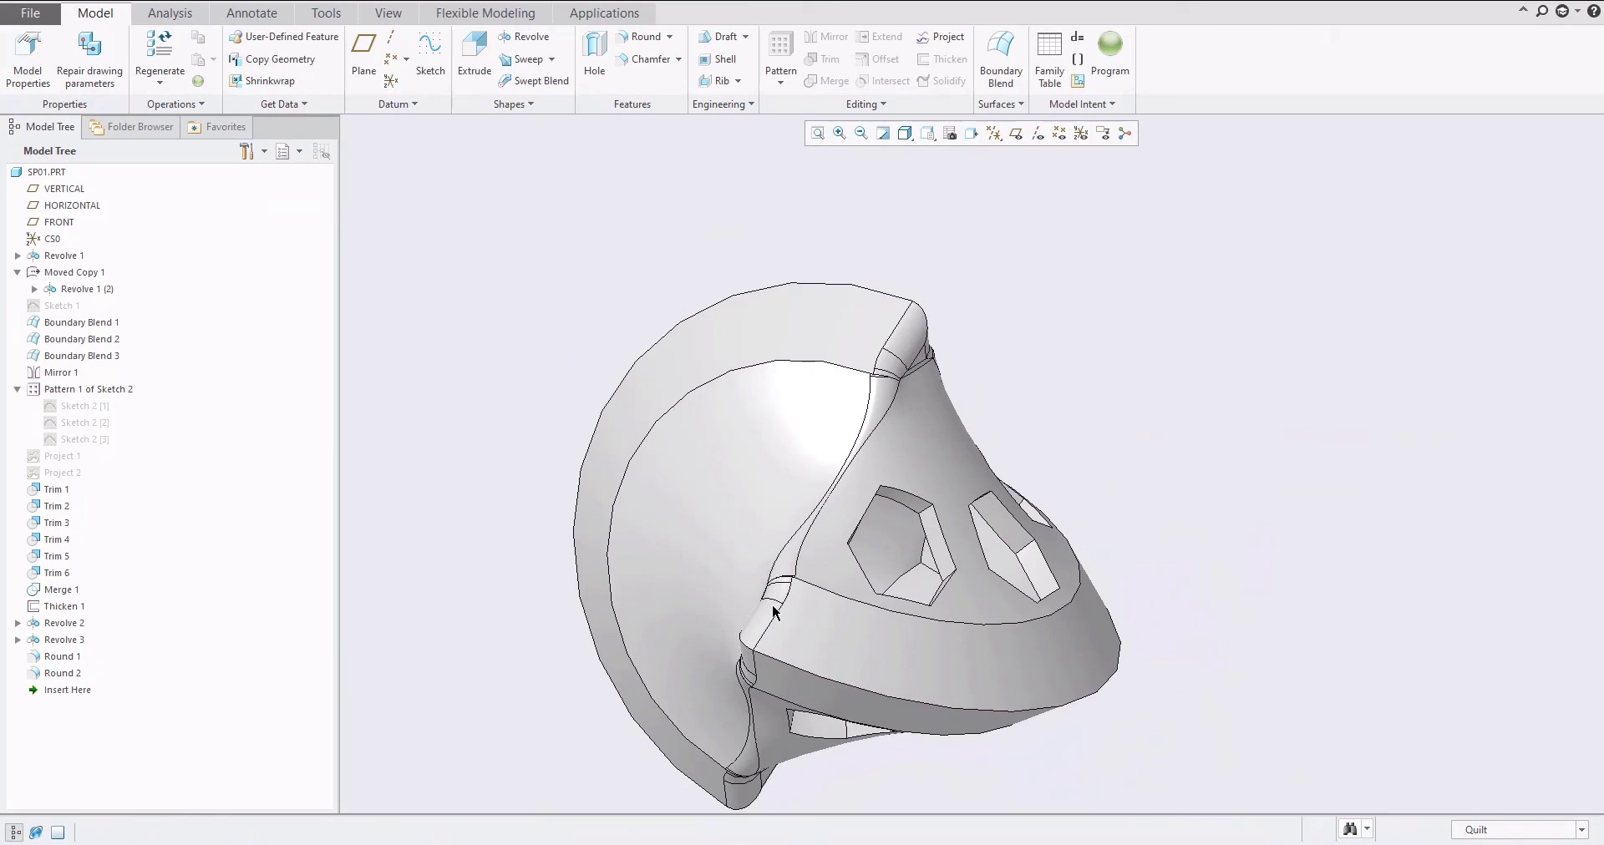
{"action": "scroll", "coordinate": [773, 606], "scroll_direction": "down", "scroll_amount": 3}
{"action": "middle_click_drag", "start_coordinate": [820, 560], "coordinate": [869, 412]}
{"action": "scroll", "coordinate": [761, 573], "scroll_direction": "up", "scroll_amount": 5}
{"action": "scroll", "coordinate": [901, 455], "scroll_direction": "down", "scroll_amount": 3}
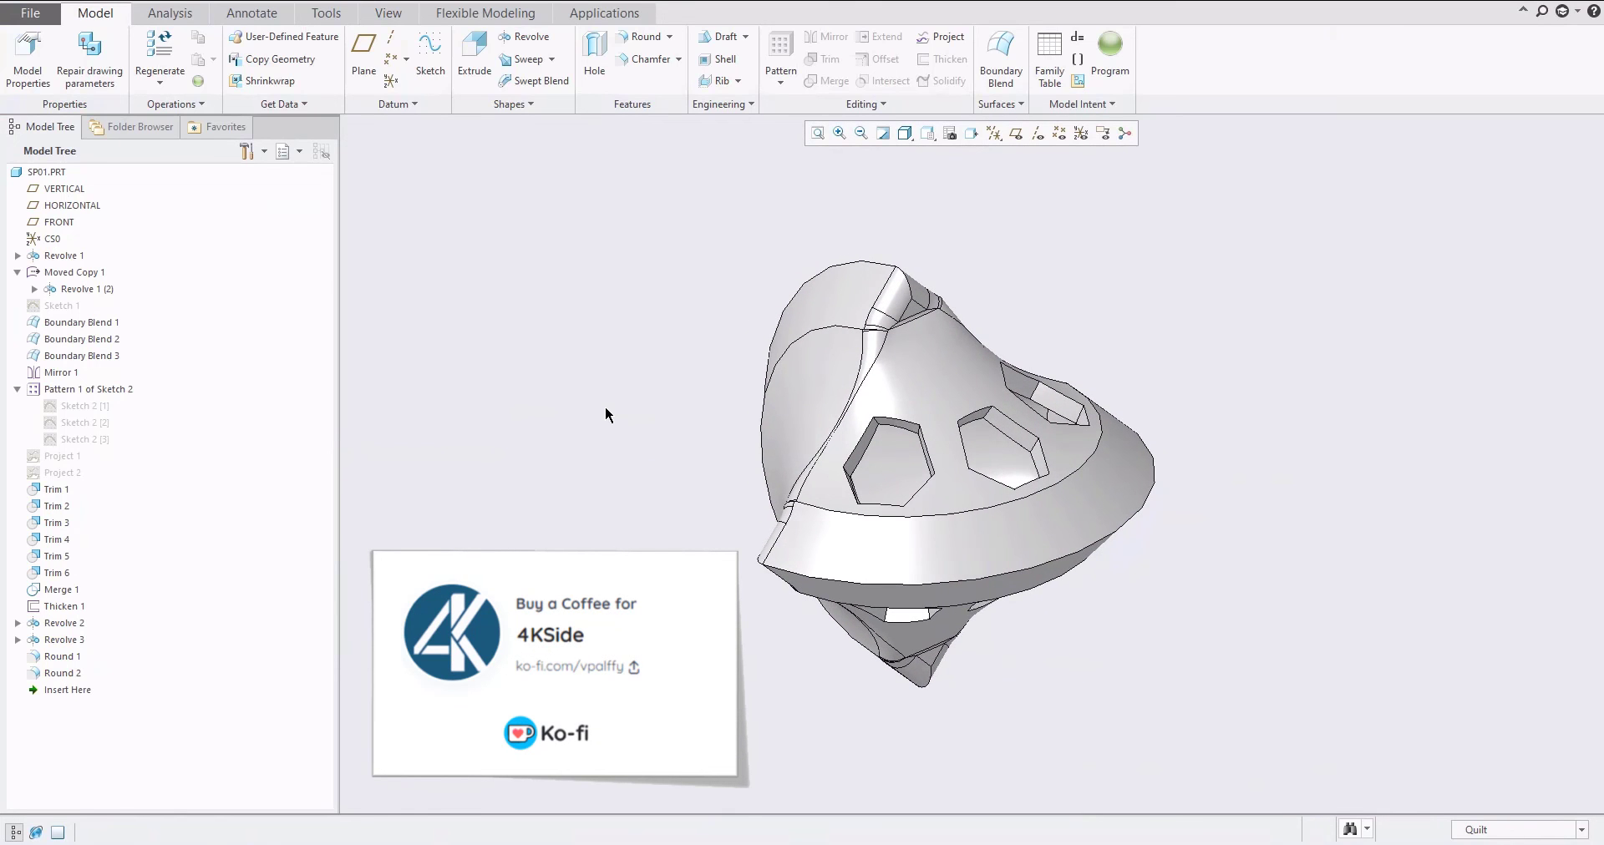